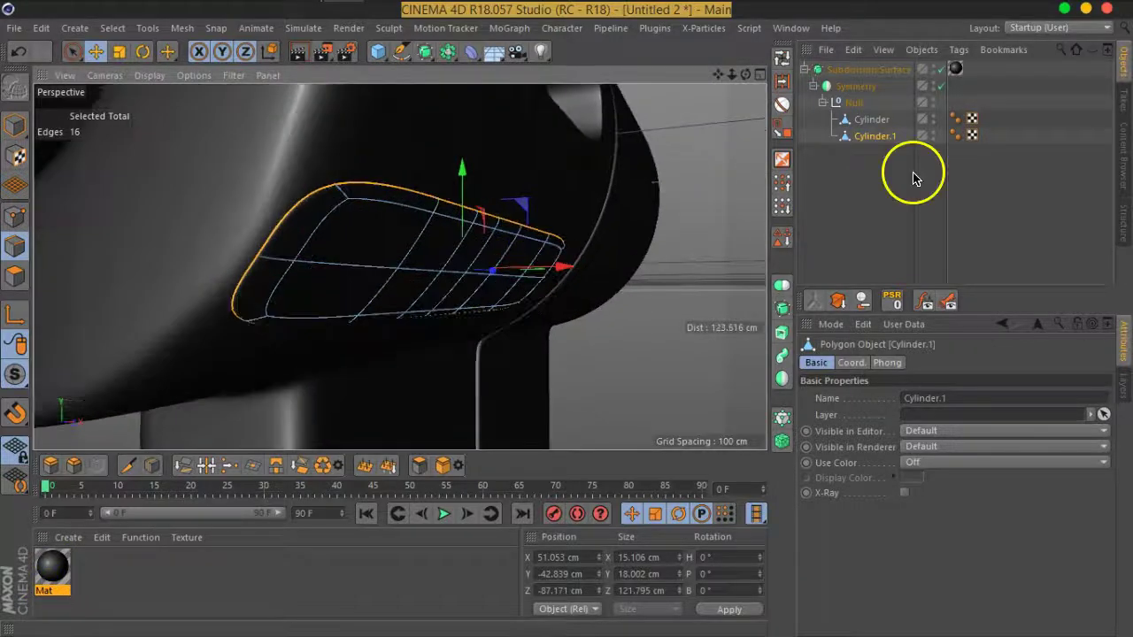
Step: Inspect the panel face-on, briefly previewing smoothing, and clear the edge selection
mouse_move(672, 266)
alt+mouse_down()
mouse_move(608, 253)
mouse_move(337, 292)
mouse_move(382, 321)
mouse_move(342, 333)
mouse_move(359, 325)
alt+mouse_up()
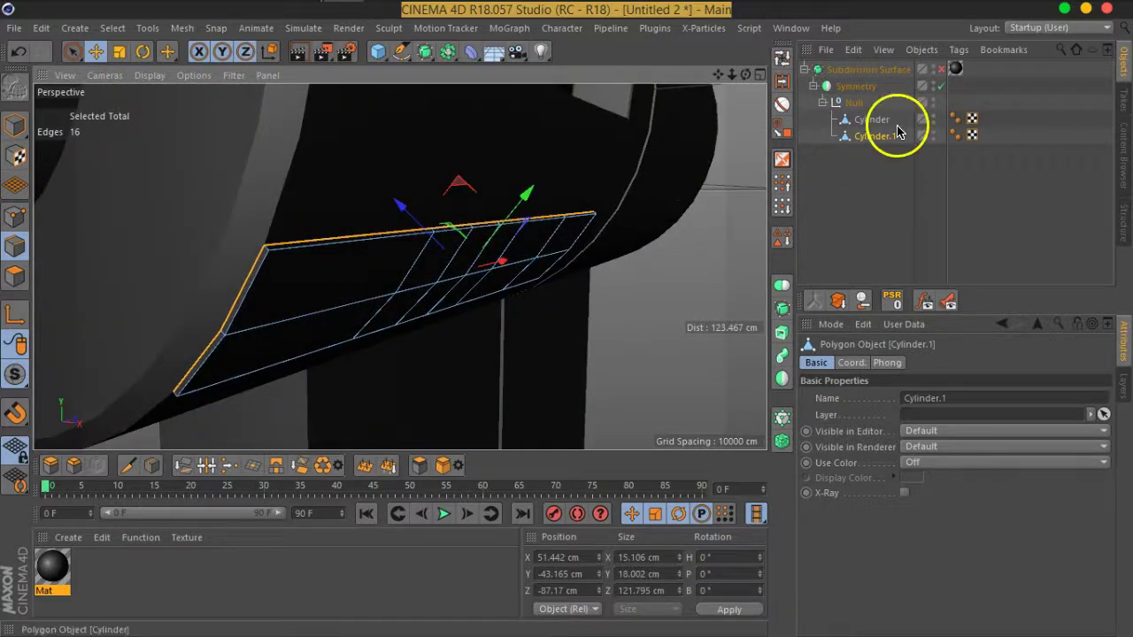
click(941, 69)
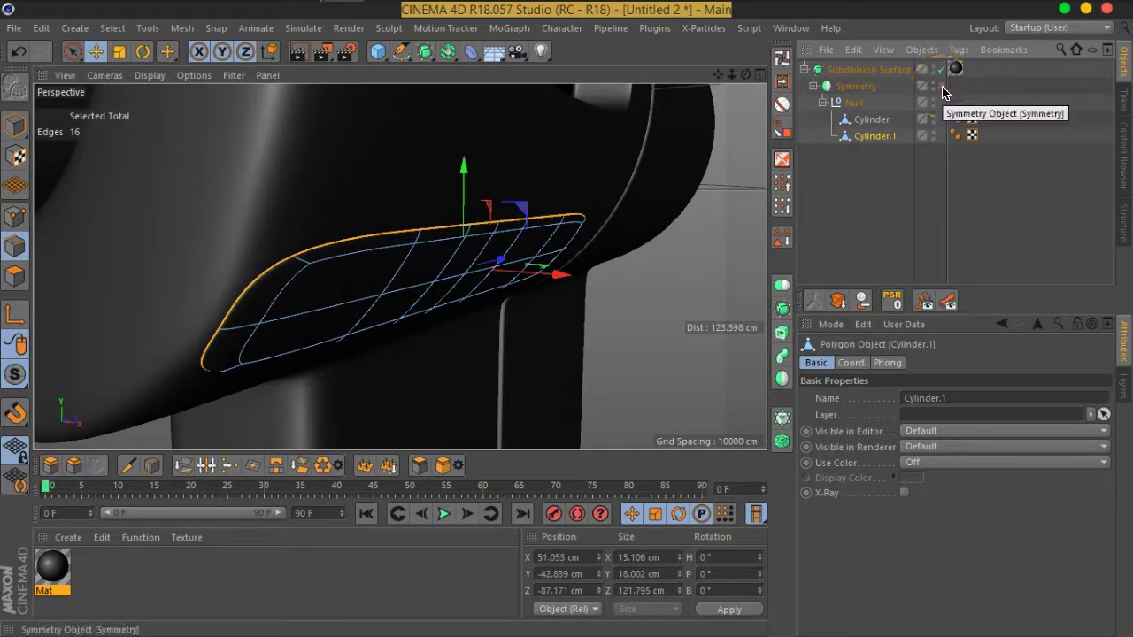
click(941, 69)
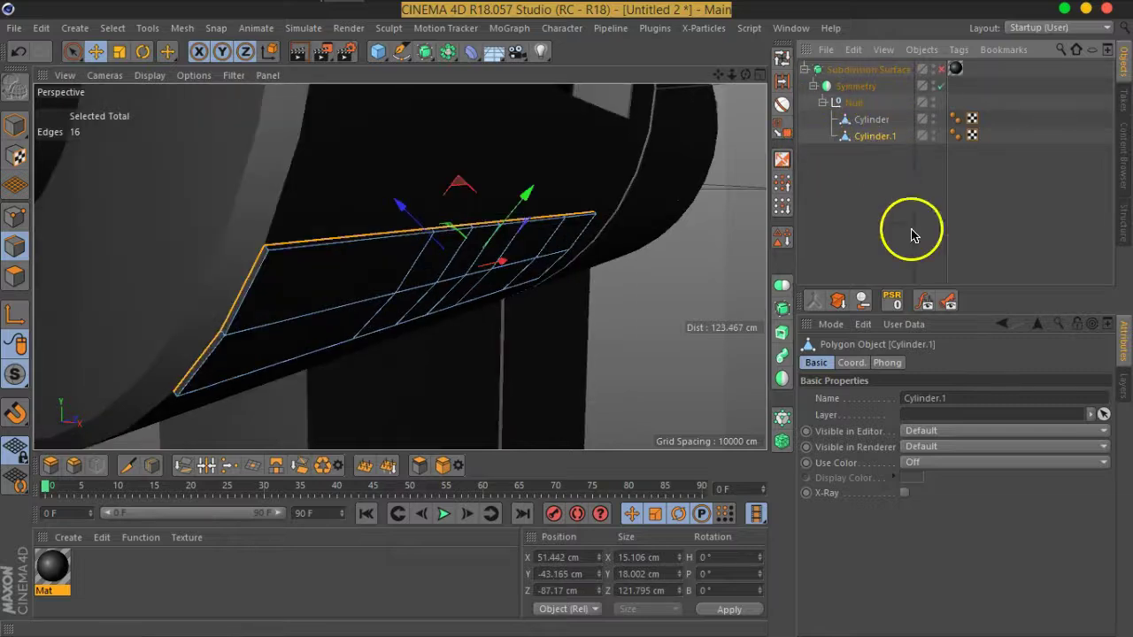
click(73, 51)
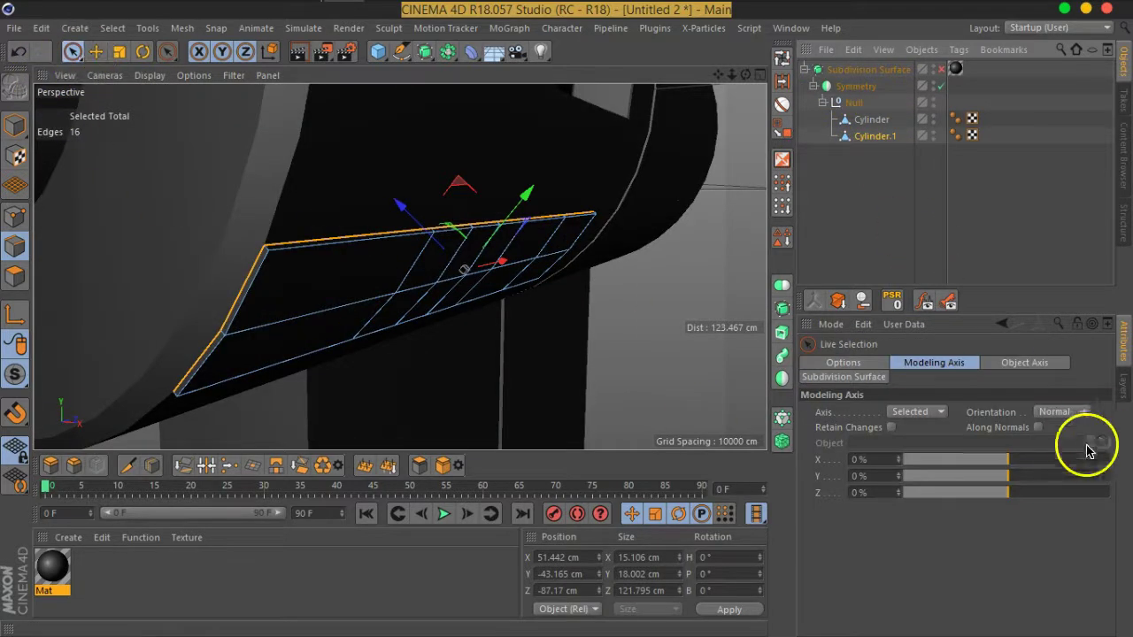
alt+drag(380, 260, 474, 228)
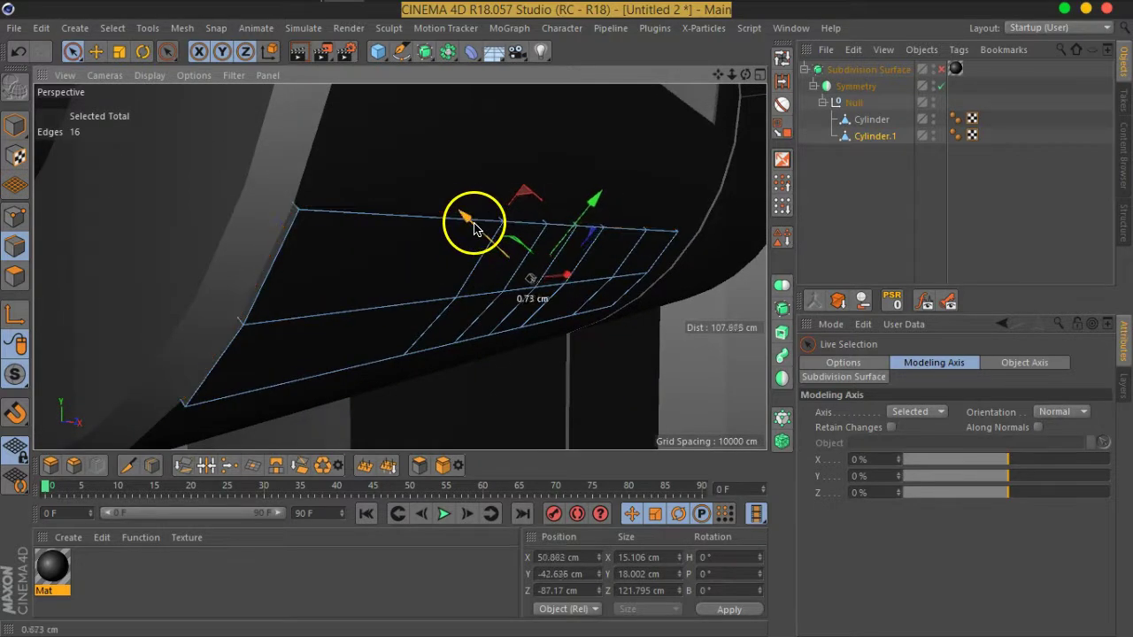
click(830, 183)
Step: Select the Cylinder.1 panel object, view it from other sides, and switch to Model mode
click(942, 69)
mouse_move(441, 305)
alt+mouse_down()
mouse_move(463, 265)
mouse_move(392, 261)
mouse_move(447, 256)
mouse_move(466, 268)
alt+mouse_up()
click(863, 137)
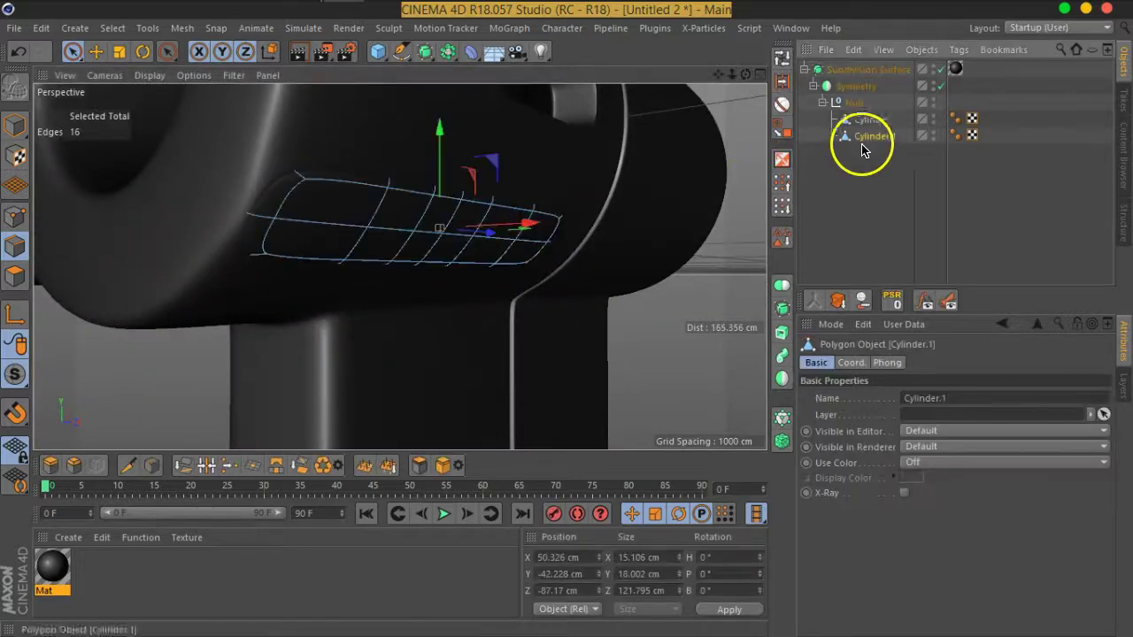
scroll(354, 240, up, 2)
mouse_move(476, 257)
alt+mouse_down()
mouse_move(240, 246)
mouse_move(100, 254)
alt+mouse_up()
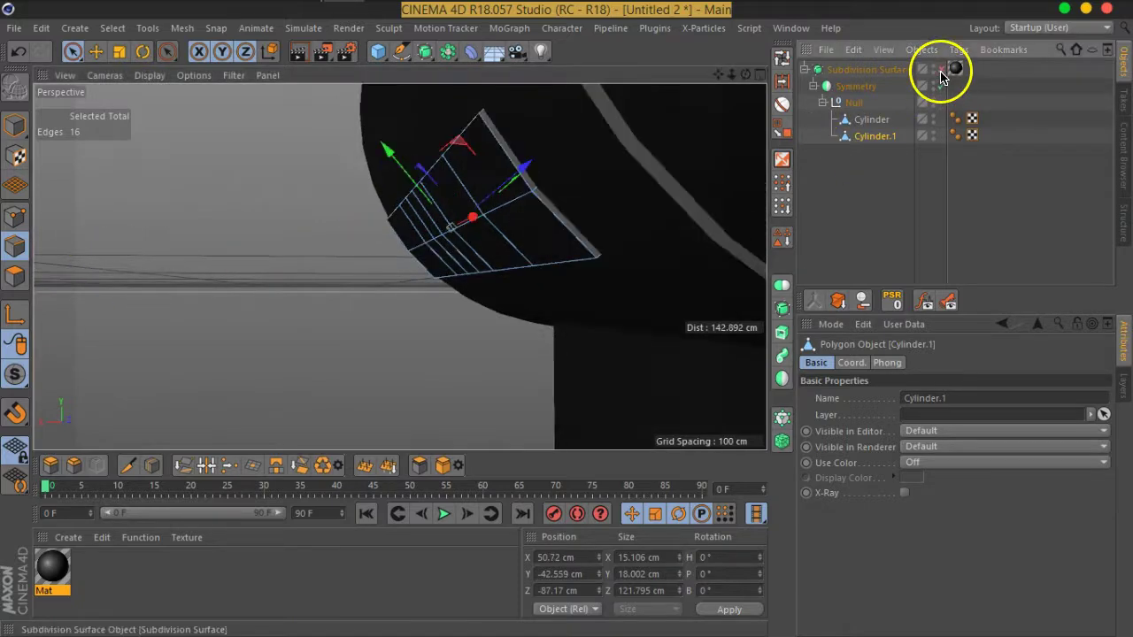
click(11, 137)
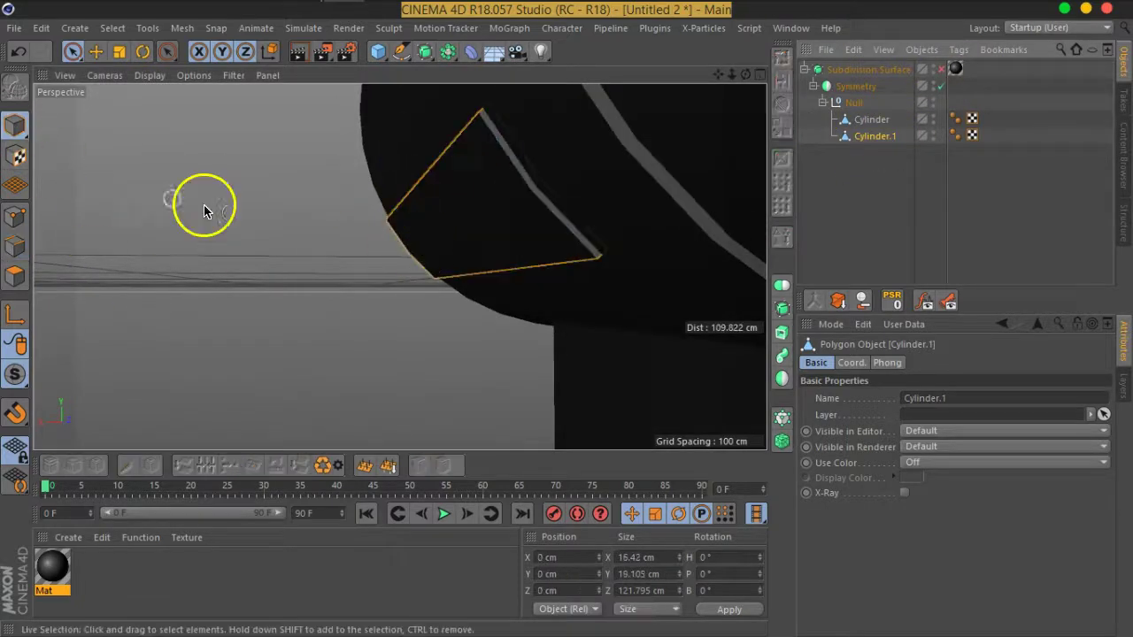
Step: Centre Cylinder.1's axis on the selected panel polygon with Mesh > Axis Center
scroll(594, 177, down, 2)
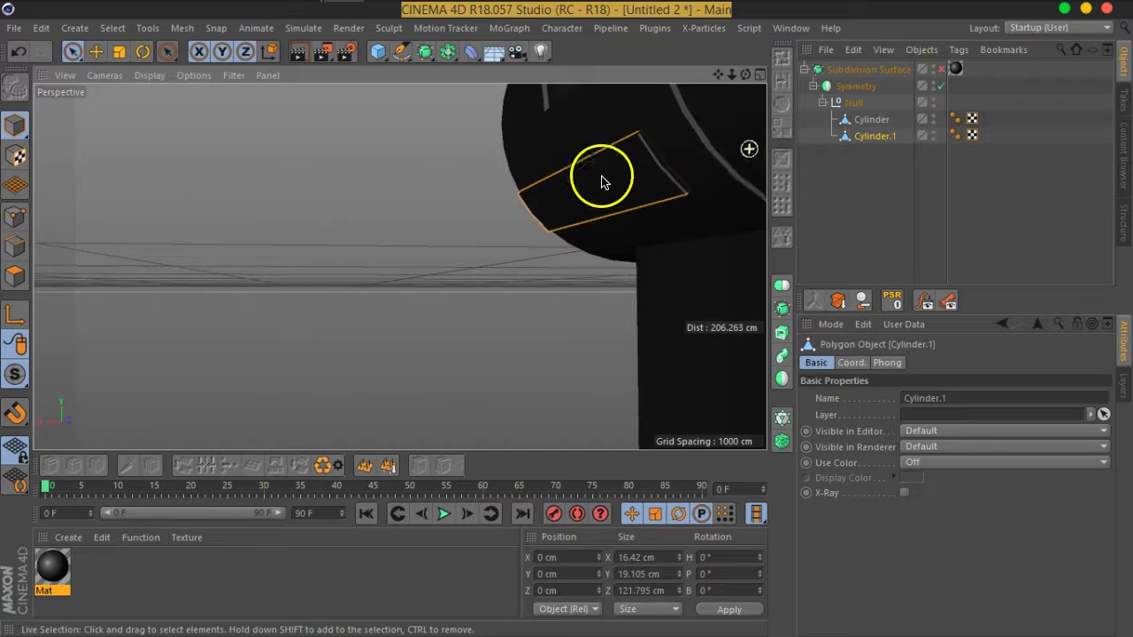
scroll(367, 239, down, 2)
scroll(367, 239, down, 3)
scroll(549, 152, down, 2)
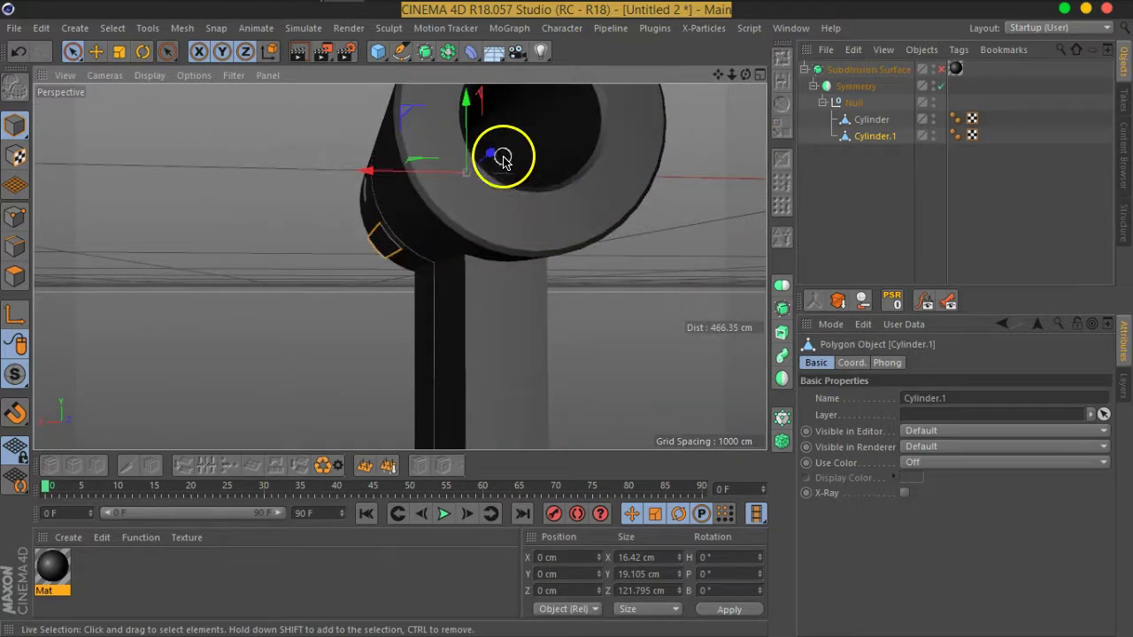
click(183, 27)
mouse_move(191, 163)
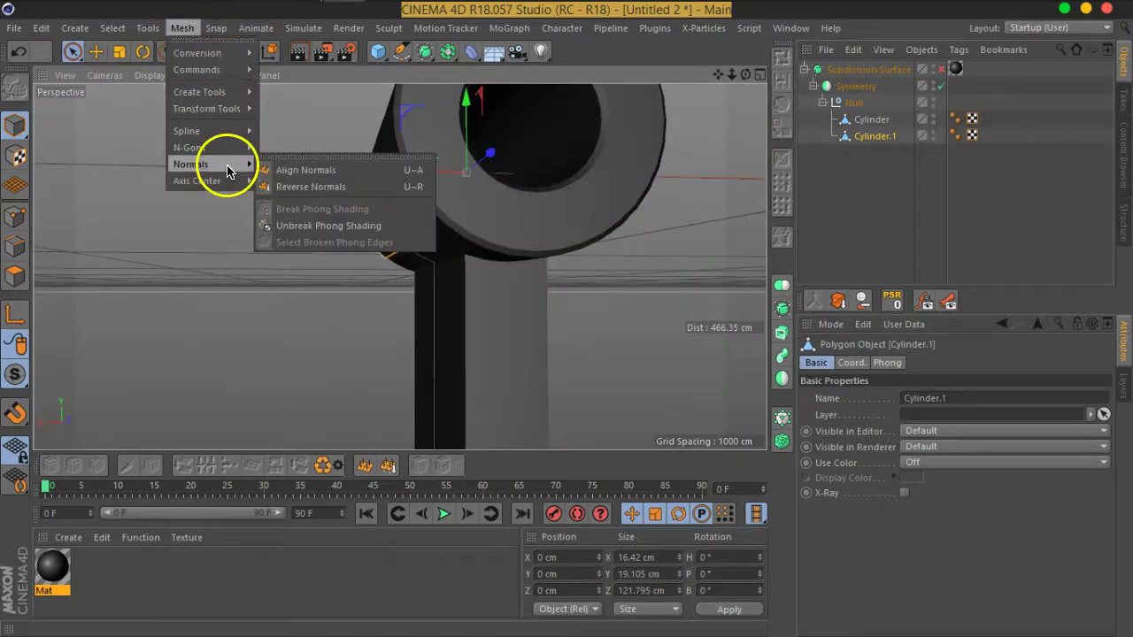
click(300, 208)
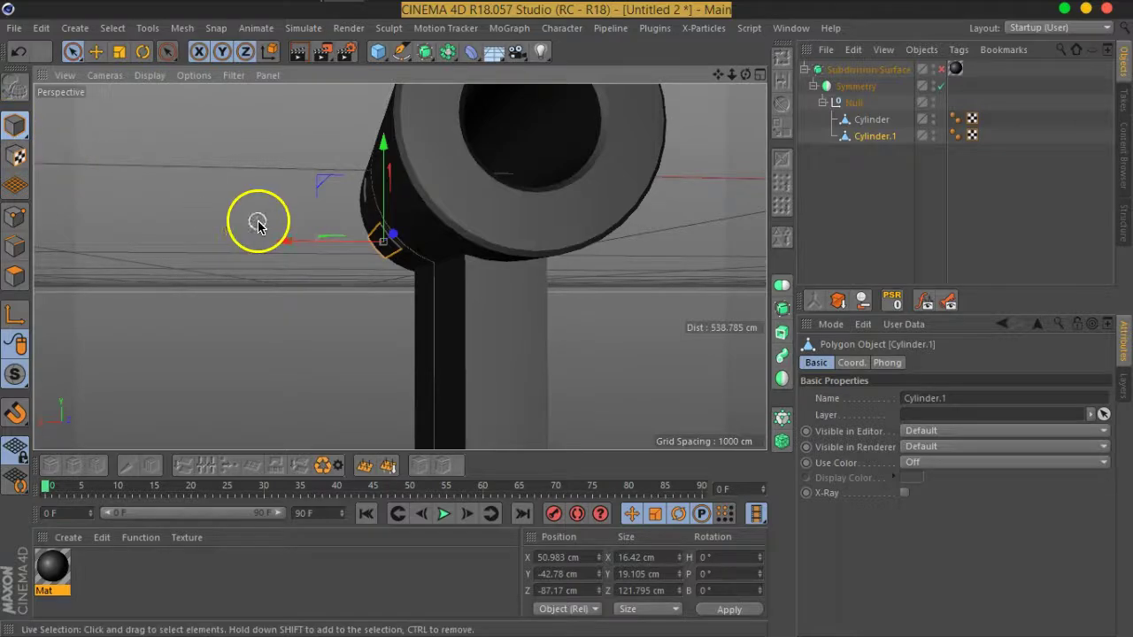
Step: Review the selection tool's object axis, subdivision weight and modeling axis options, then take the Move tool
scroll(256, 220, up, 3)
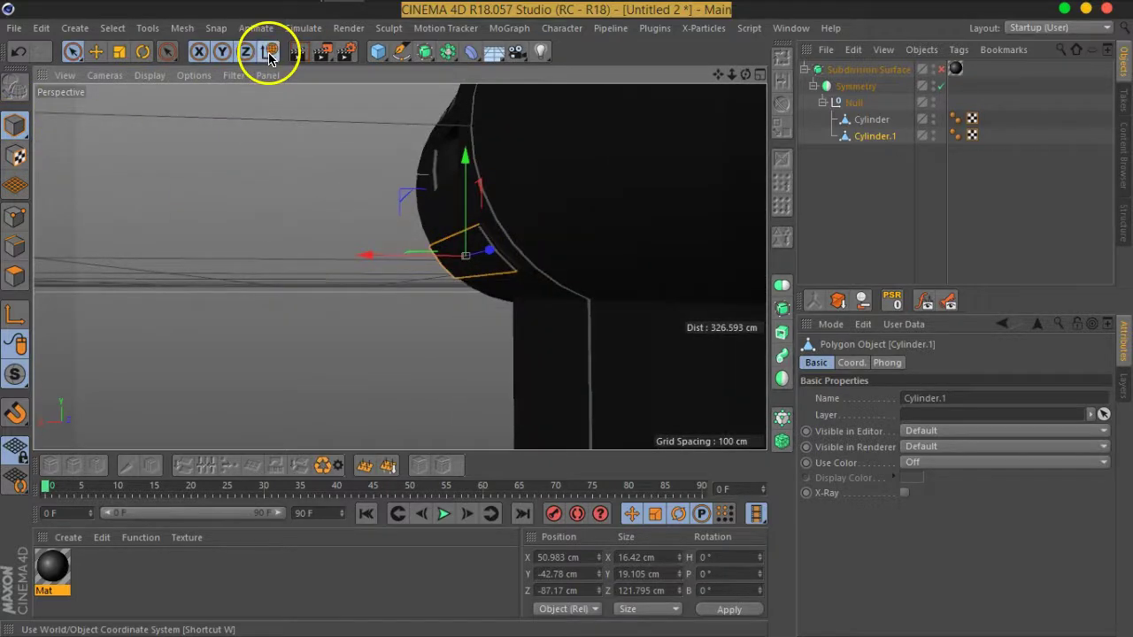
mouse_move(450, 260)
alt+mouse_down()
mouse_move(725, 307)
mouse_move(790, 270)
alt+mouse_up()
scroll(549, 275, up, 1)
scroll(505, 260, up, 1)
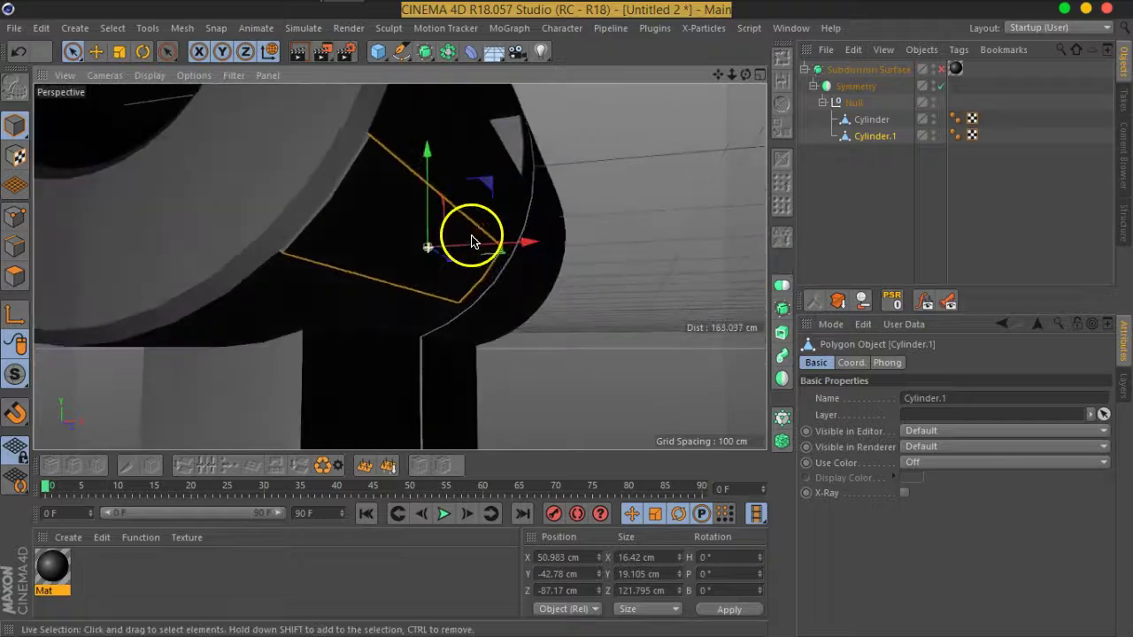
scroll(470, 240, up, 1)
scroll(486, 253, up, 1)
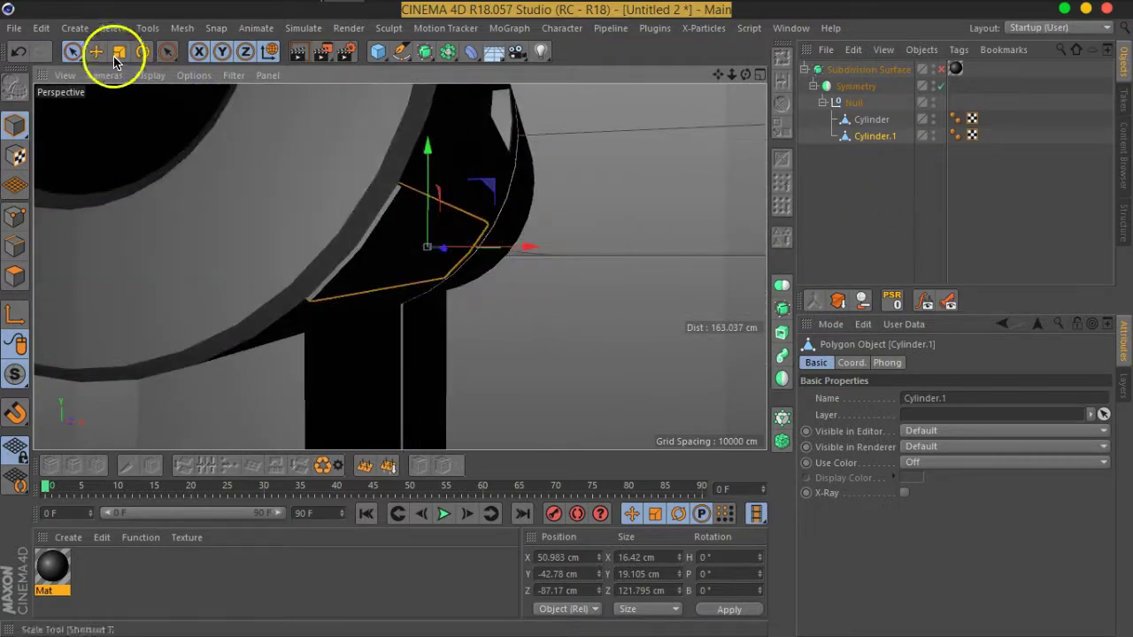
click(73, 51)
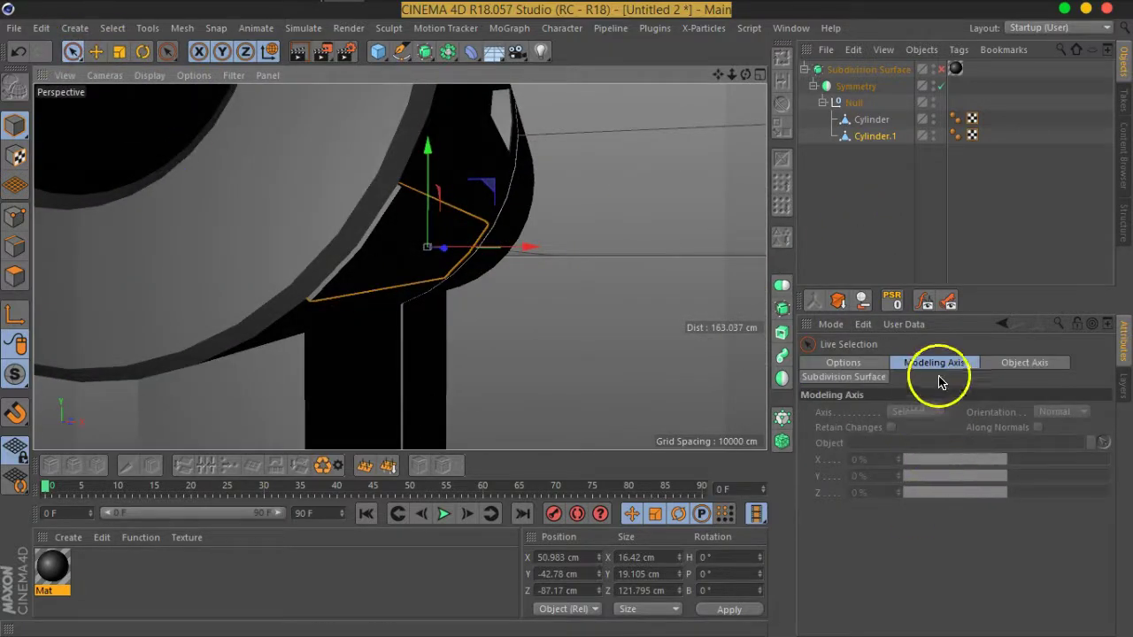
click(1055, 370)
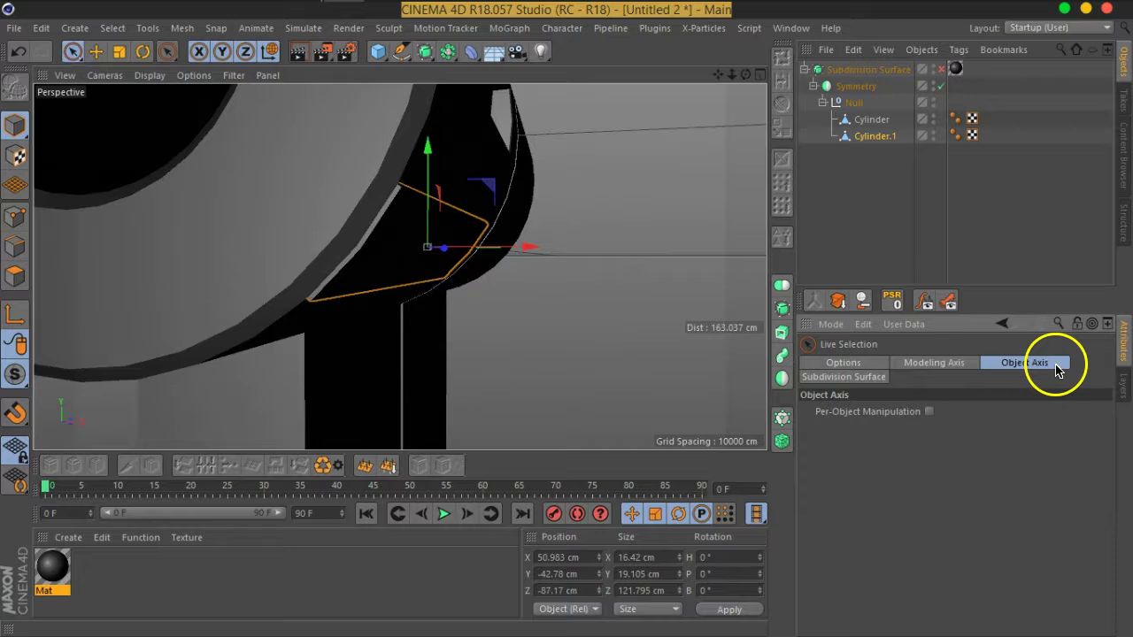
click(879, 379)
click(908, 364)
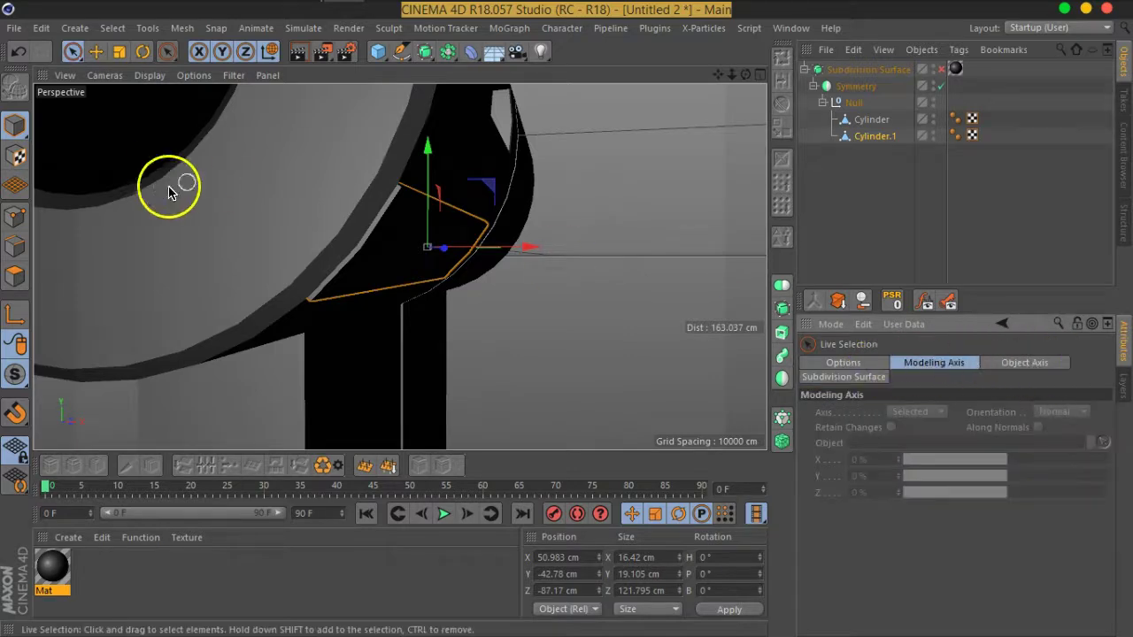
click(97, 53)
mouse_move(555, 335)
alt+mouse_down()
mouse_move(481, 324)
mouse_move(480, 354)
alt+mouse_up()
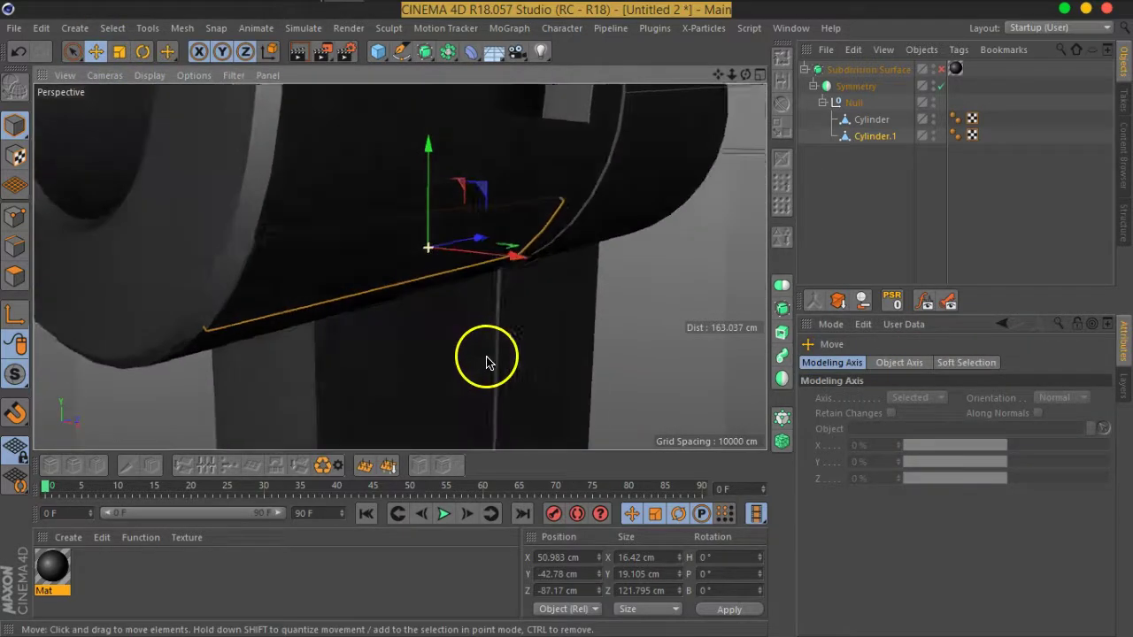
Step: Preview smoothing on and off, then reselect the Cylinder.1 panel object
click(940, 74)
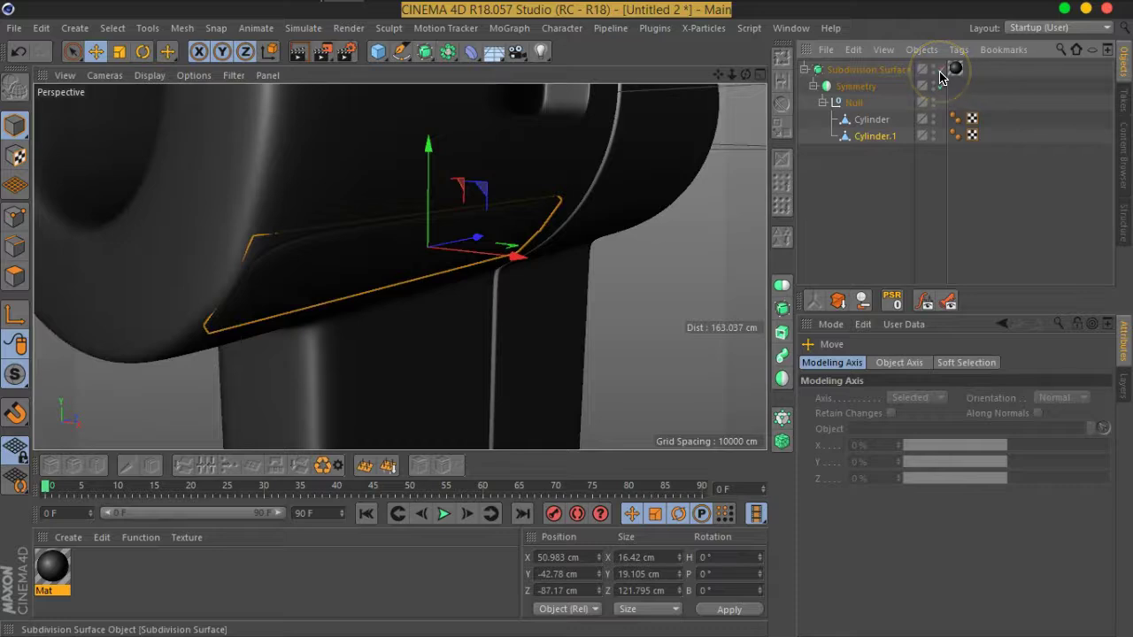
click(940, 73)
click(894, 135)
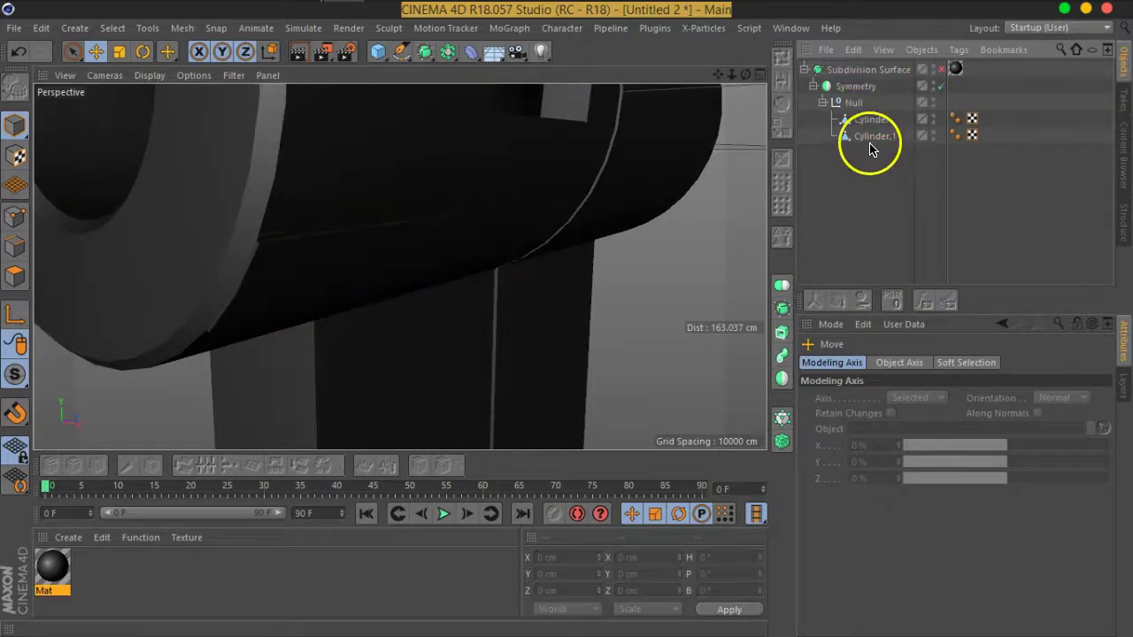
click(872, 138)
mouse_move(716, 228)
alt+mouse_down()
mouse_move(458, 328)
mouse_move(490, 309)
alt+mouse_up()
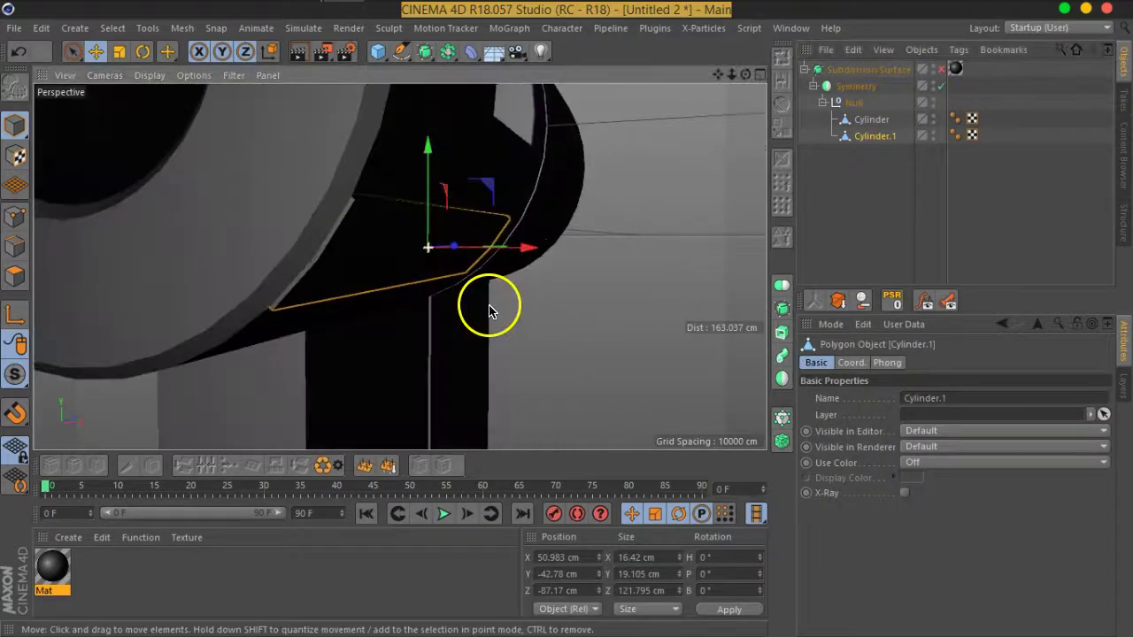
scroll(434, 252, up, 3)
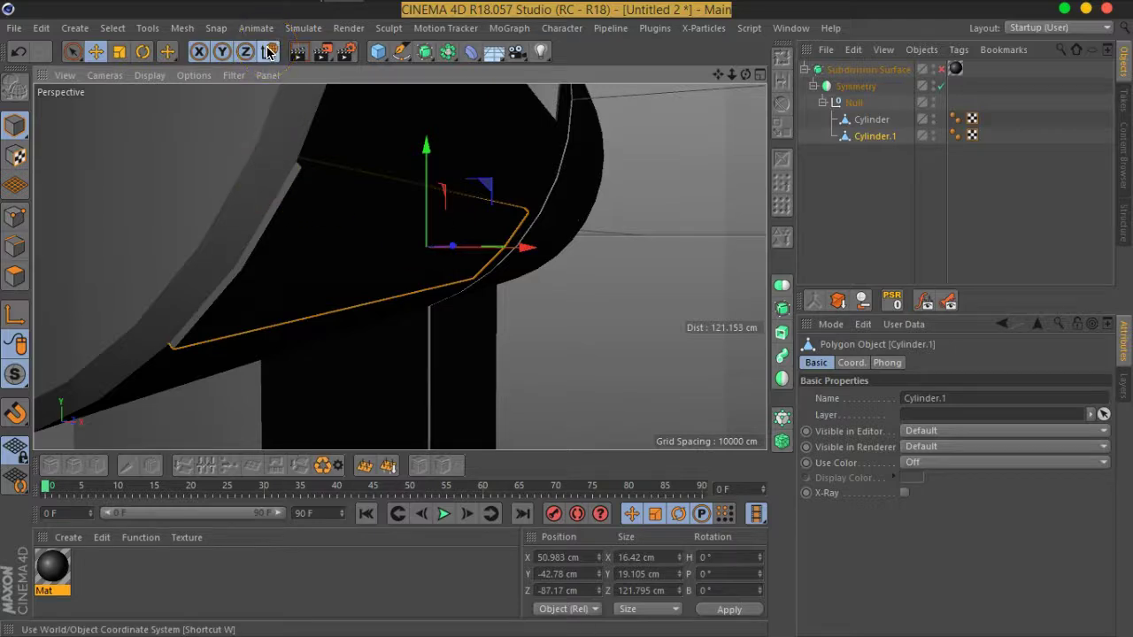
click(898, 182)
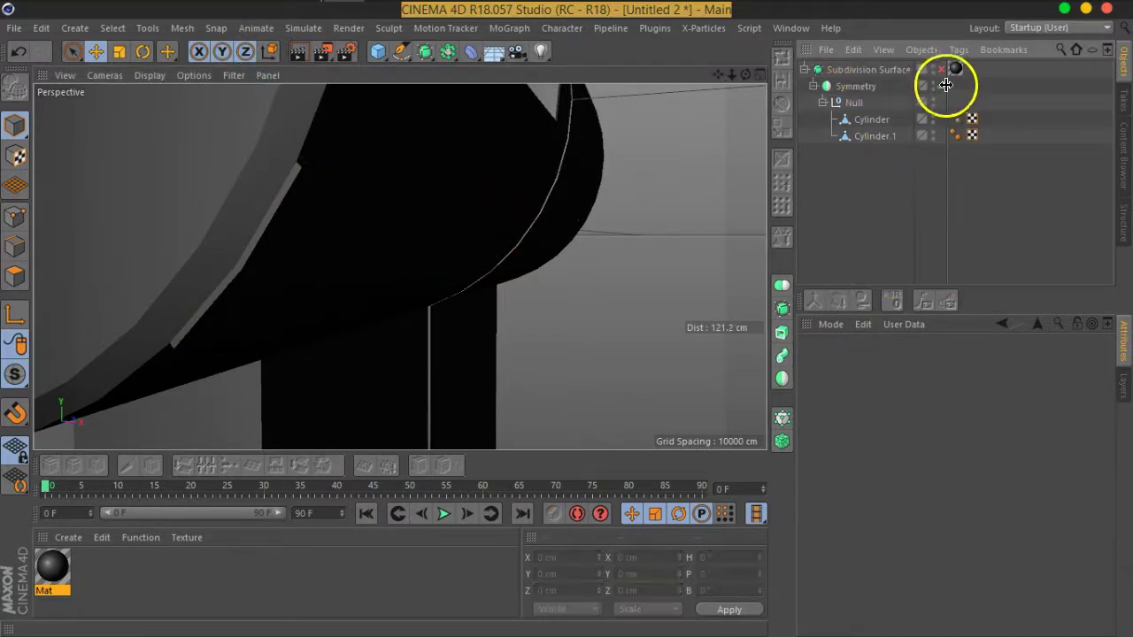
click(903, 134)
Step: Extrude the panel polygons outward in Polygons mode and frame the selection
click(17, 275)
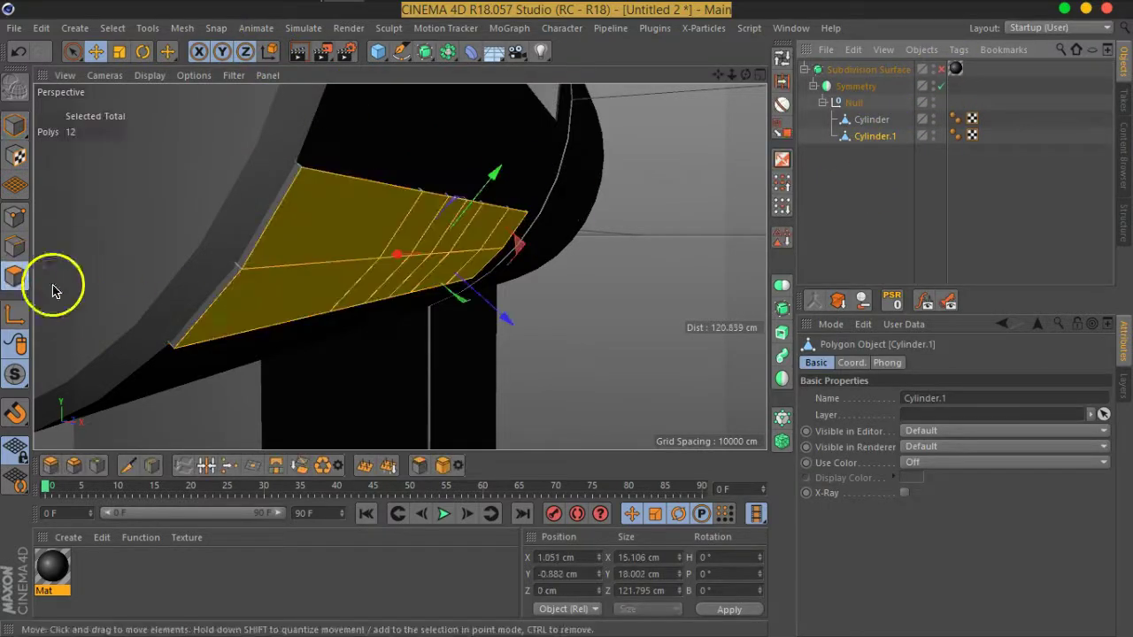
shift+click(346, 266)
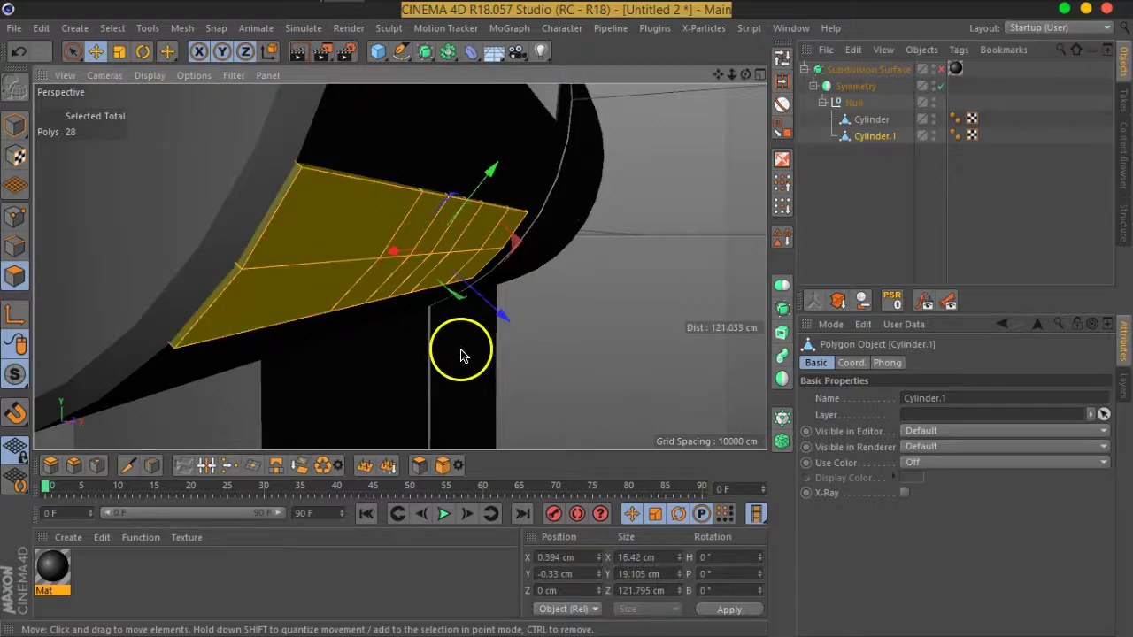
ctrl+drag(503, 317, 507, 327)
click(941, 69)
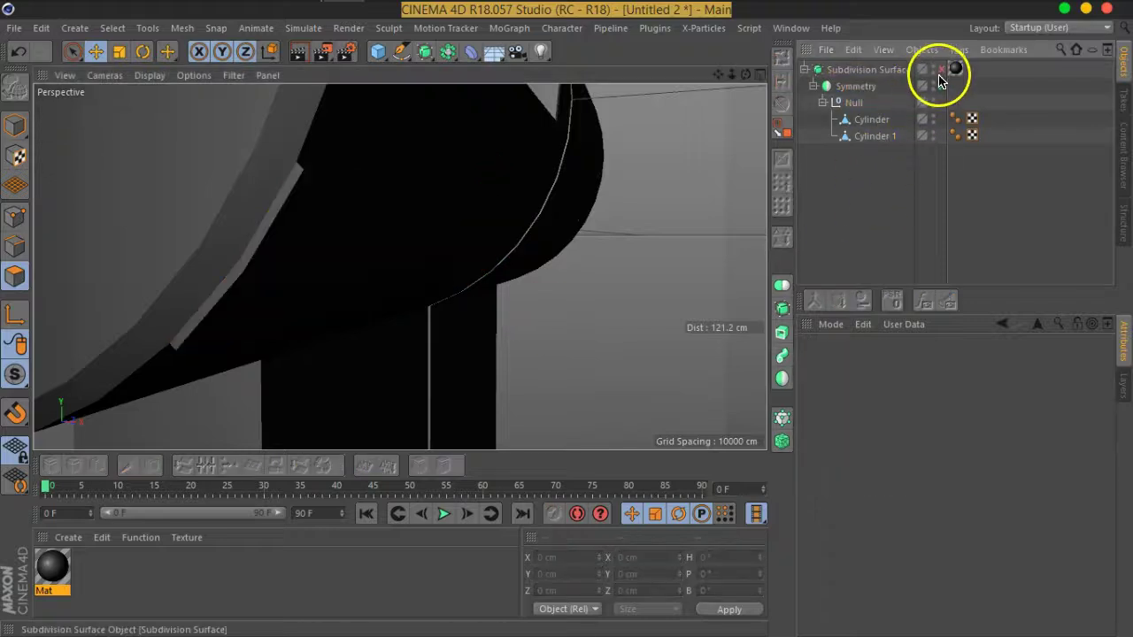
alt+drag(495, 233, 370, 235)
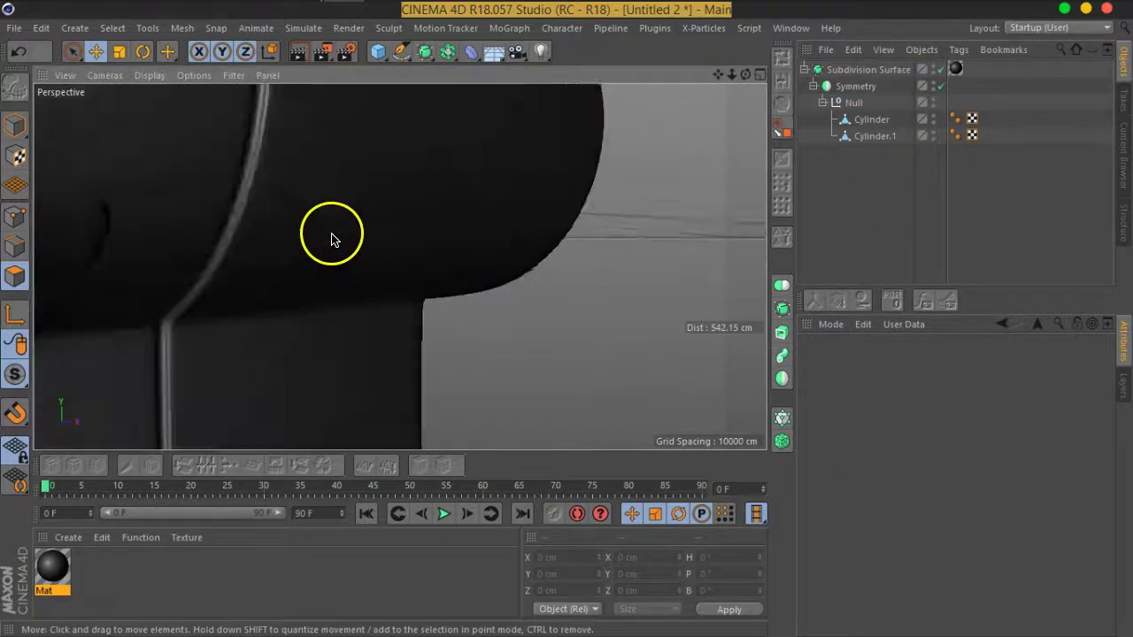
click(874, 135)
key(o)
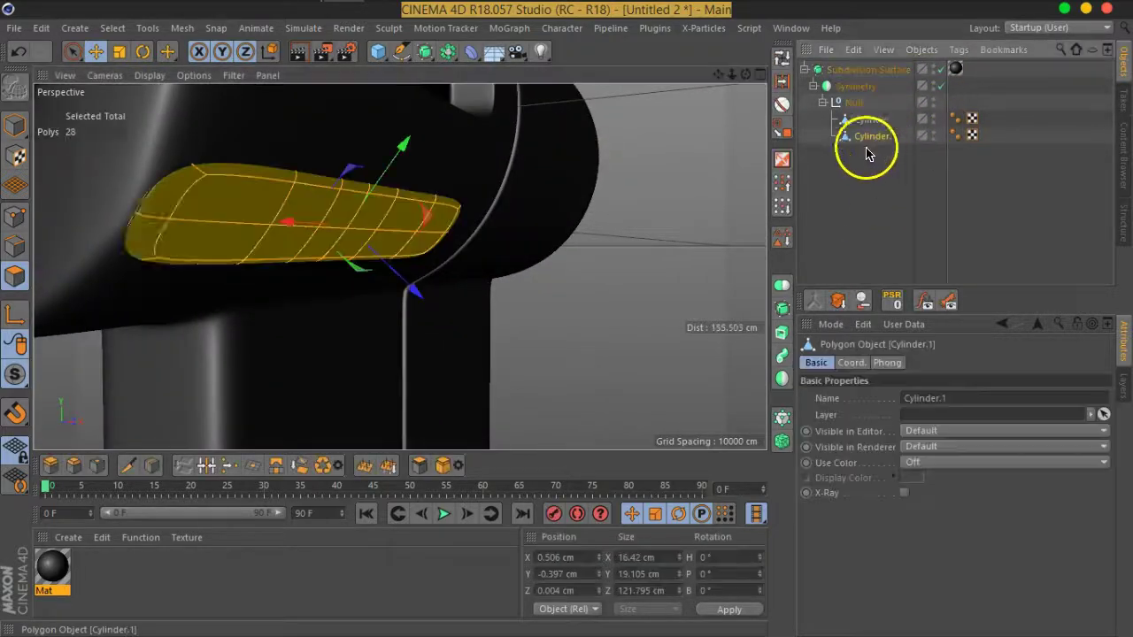
Step: Paint-select the twelve curved panel polygons on the raw cage, then restore smoothing and view front-on
click(75, 53)
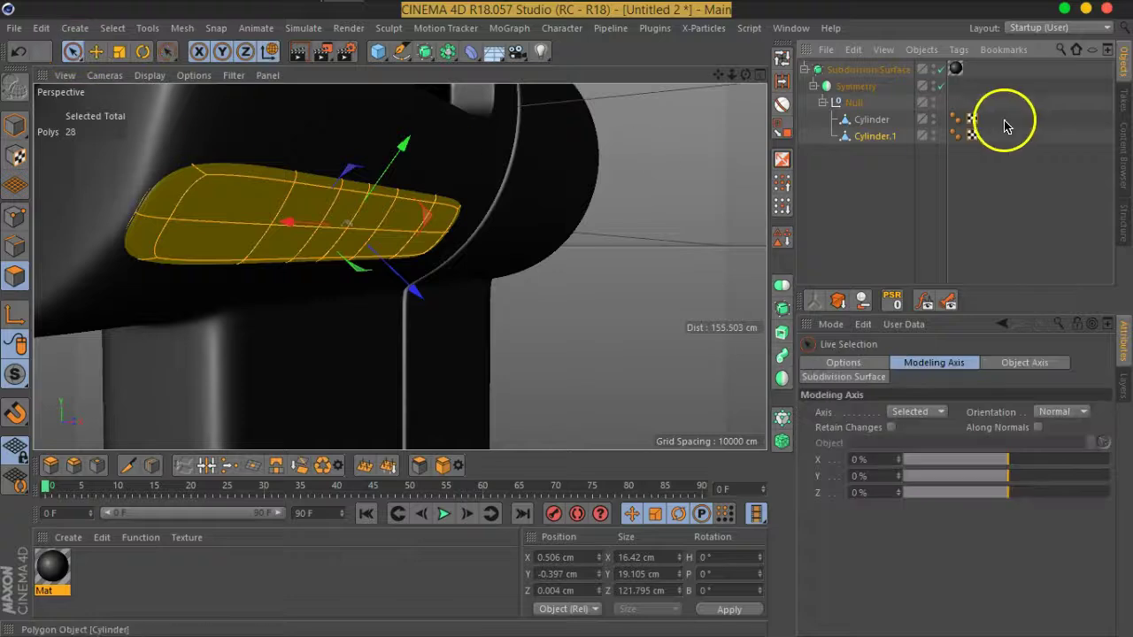
click(941, 70)
mouse_move(233, 250)
mouse_down()
mouse_move(220, 222)
mouse_move(417, 240)
mouse_move(349, 278)
mouse_move(429, 304)
mouse_up()
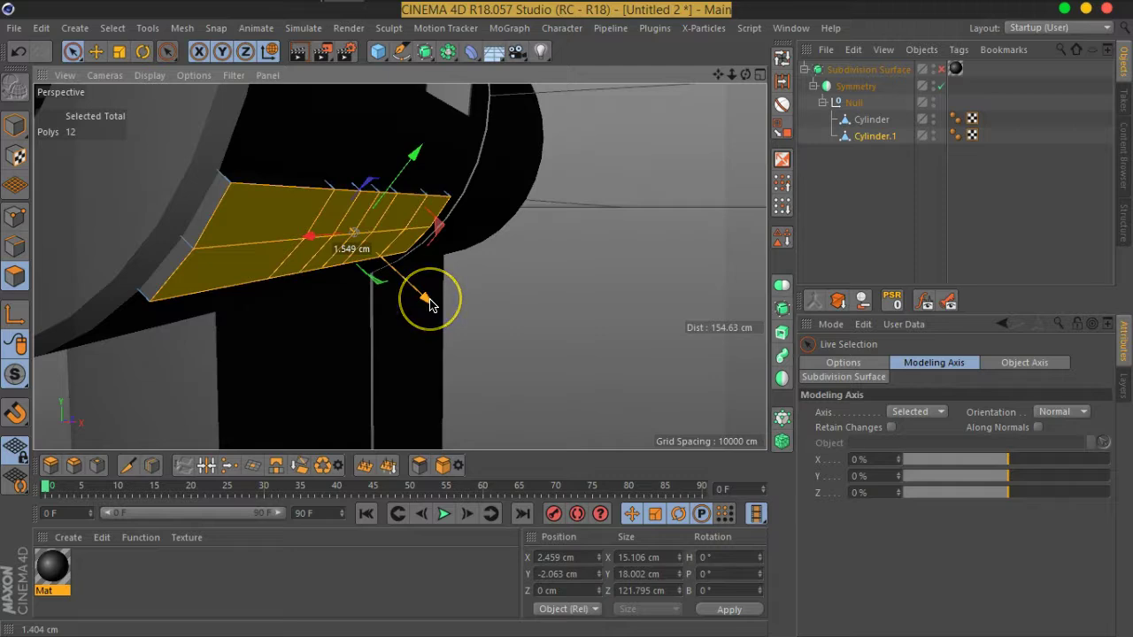
click(941, 70)
mouse_move(299, 292)
alt+mouse_down()
mouse_move(83, 278)
mouse_move(26, 296)
mouse_move(271, 296)
mouse_move(256, 281)
mouse_move(271, 290)
alt+mouse_up()
scroll(268, 284, up, 2)
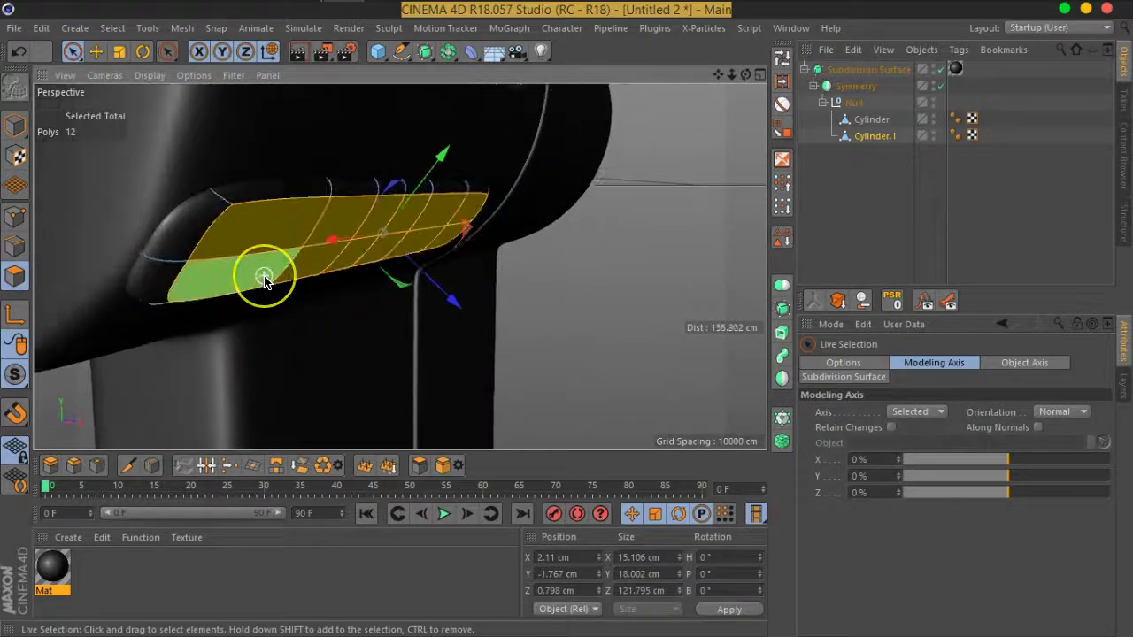
scroll(265, 276, up, 2)
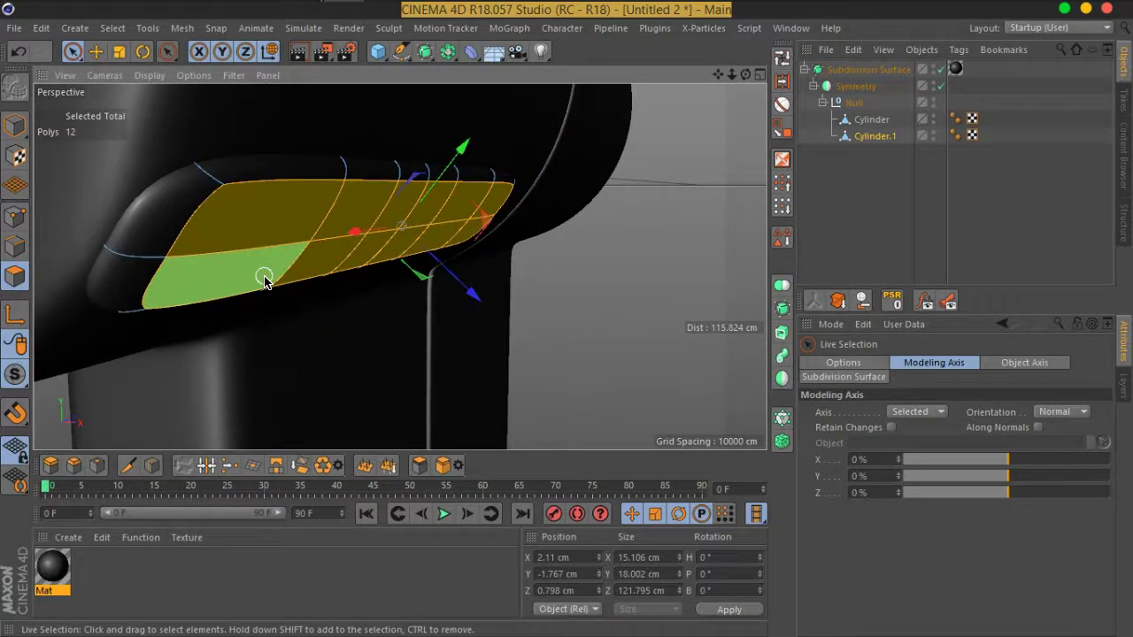
mouse_move(263, 282)
alt+mouse_down()
mouse_move(399, 278)
mouse_move(307, 254)
mouse_move(174, 241)
mouse_move(526, 242)
alt+mouse_up()
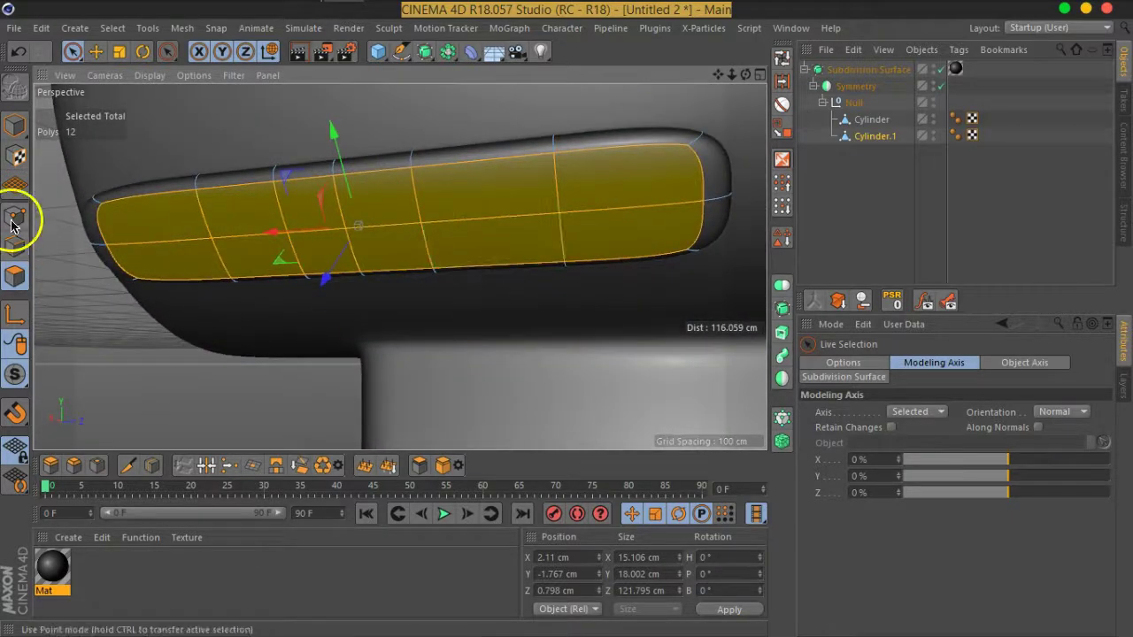
Step: Select three panel points and bevel them into octagonal openings: 7.753 cm offset, subdivision 1
click(11, 226)
click(554, 219)
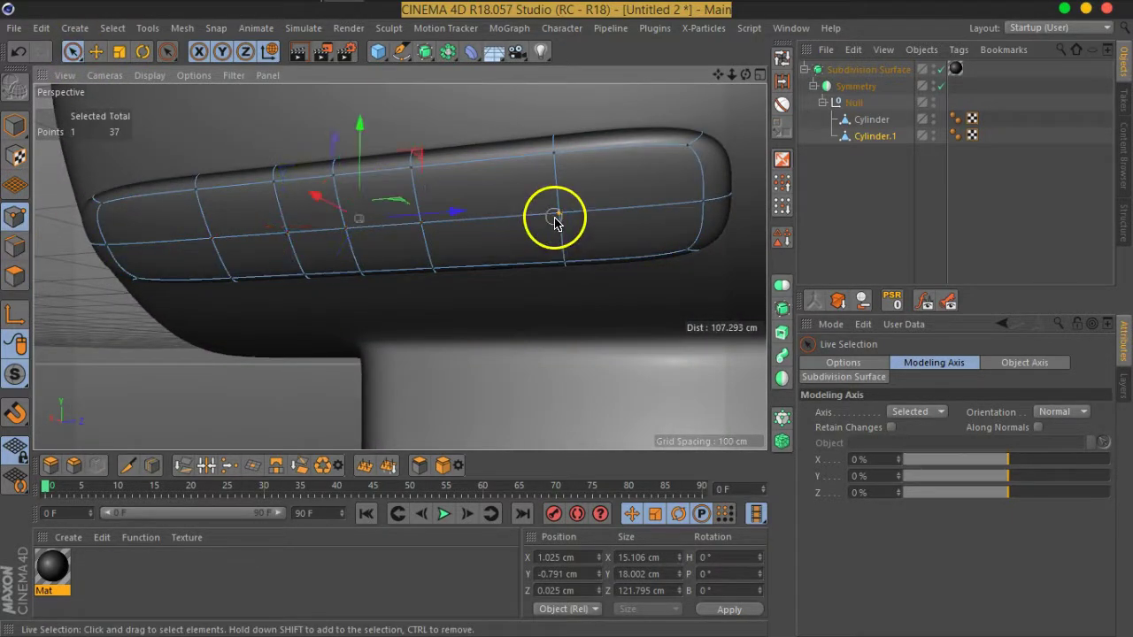
click(562, 216)
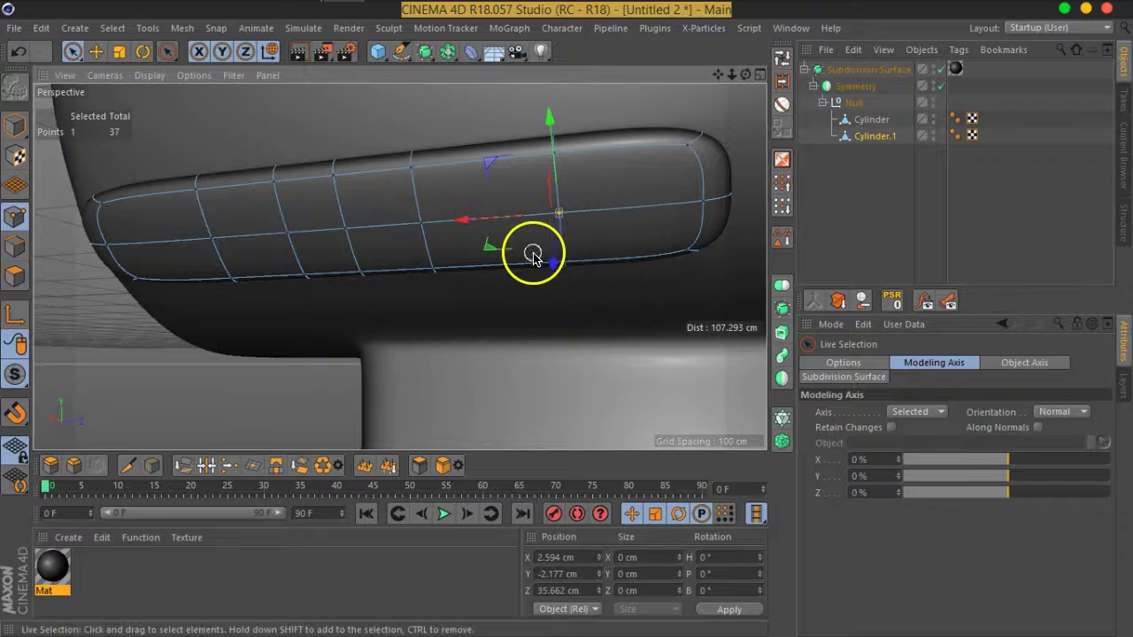
shift+click(223, 245)
right_click(558, 218)
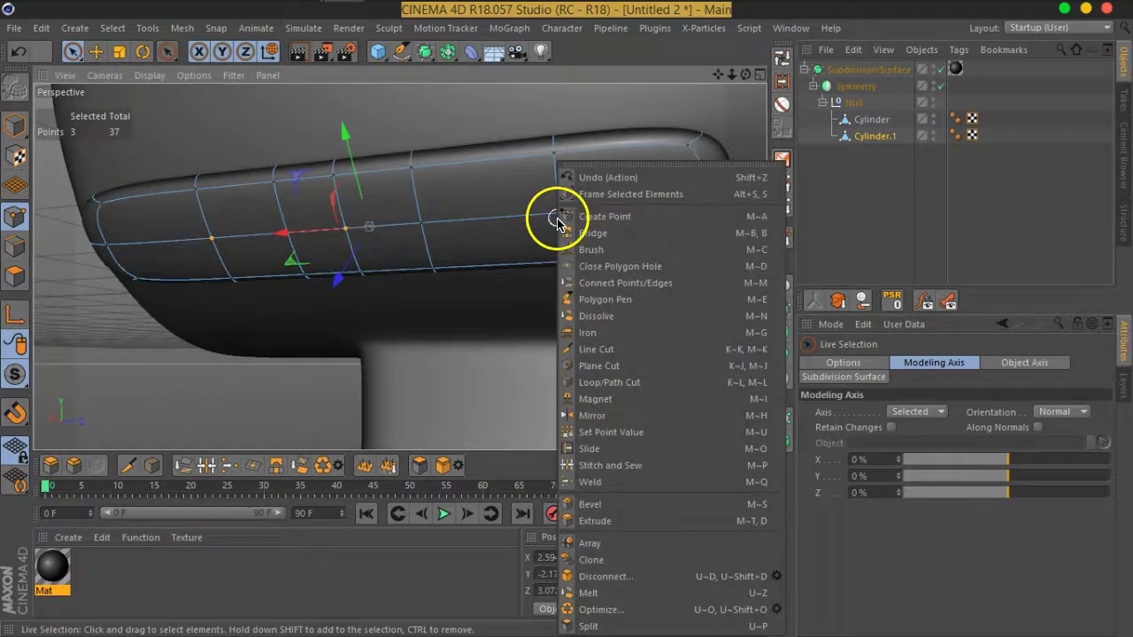
click(614, 506)
mouse_move(505, 266)
alt+mouse_down()
mouse_move(550, 259)
mouse_move(537, 243)
mouse_move(543, 222)
mouse_move(584, 198)
alt+mouse_up()
mouse_move(924, 446)
mouse_down()
mouse_move(986, 467)
mouse_move(843, 472)
mouse_up()
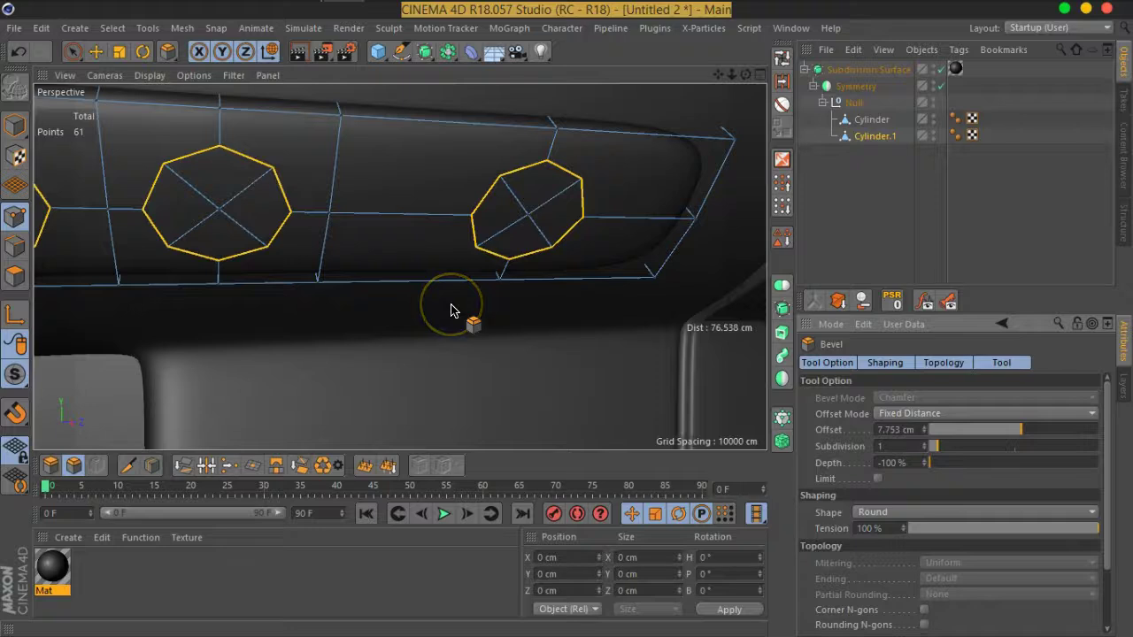
Step: Line Cut from the right and middle octagons to the panel's top and bottom edges
right_click(525, 212)
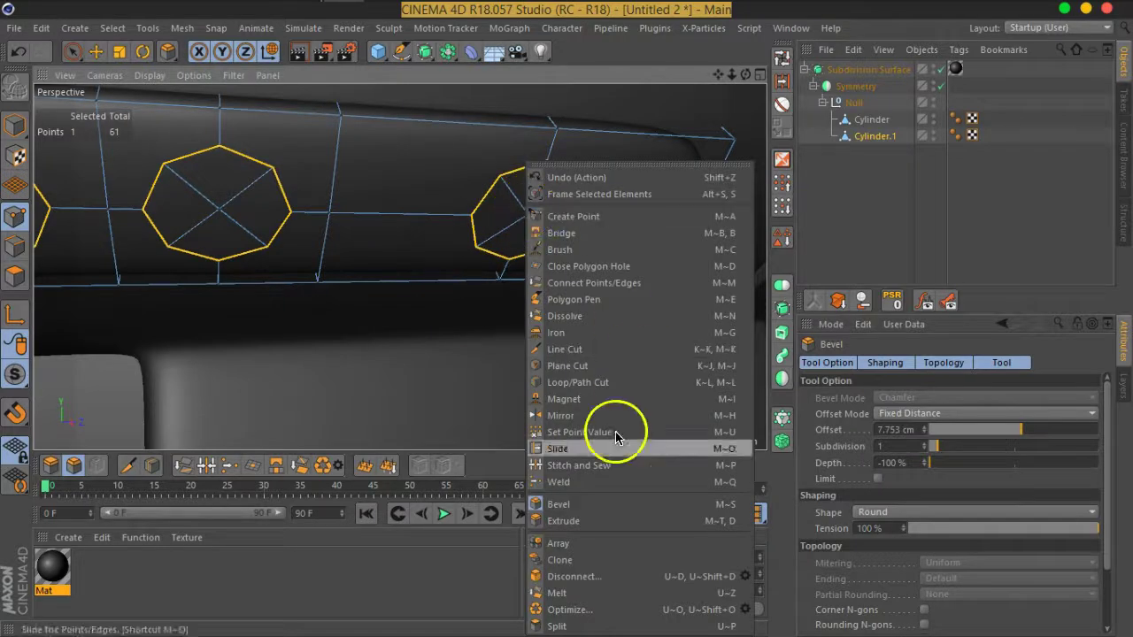
click(574, 352)
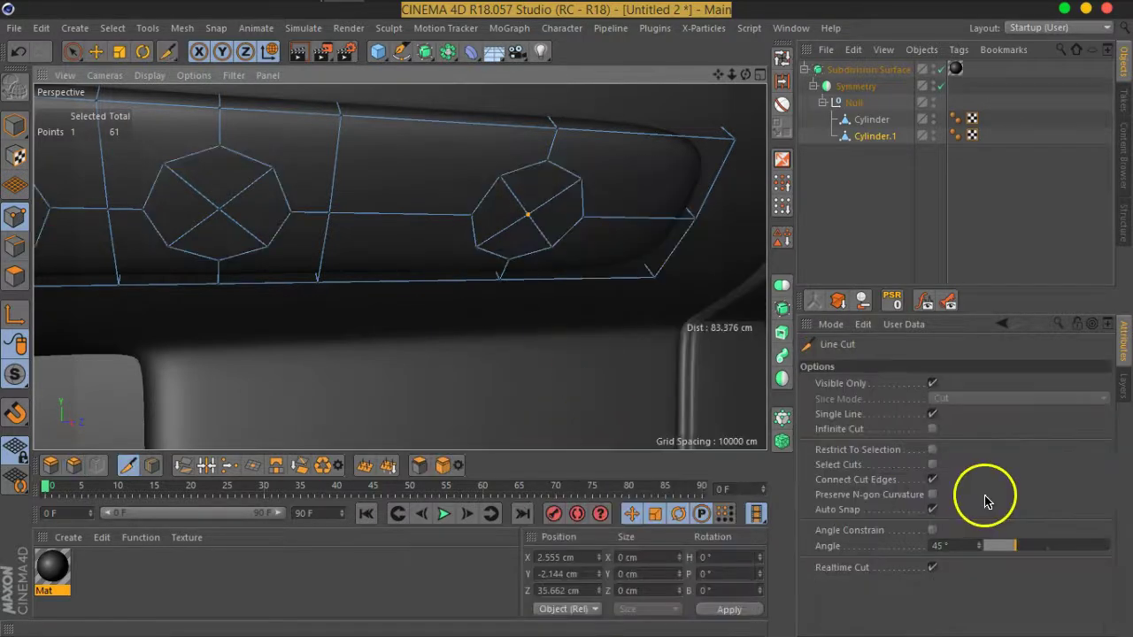
click(581, 180)
click(734, 140)
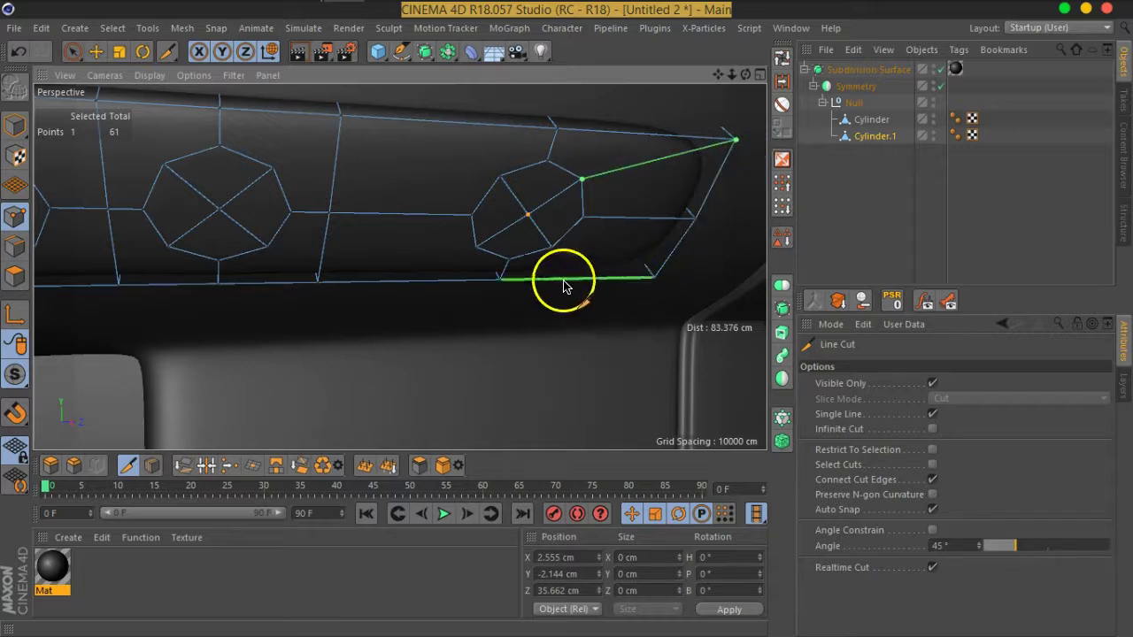
click(552, 248)
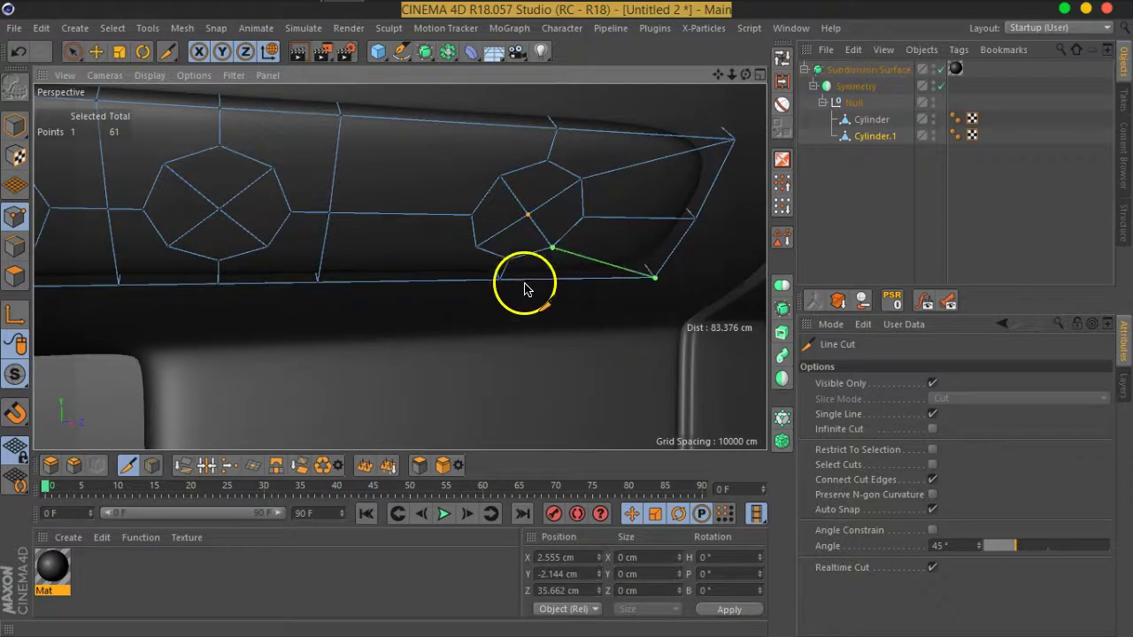
click(501, 178)
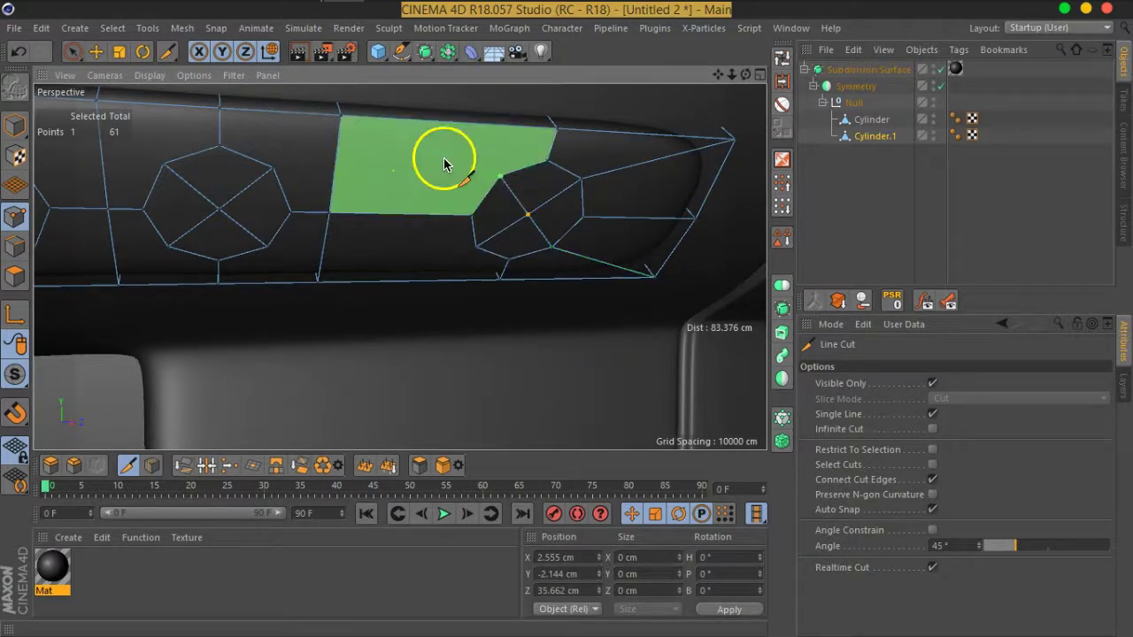
click(347, 128)
click(477, 249)
click(266, 247)
click(318, 282)
click(274, 168)
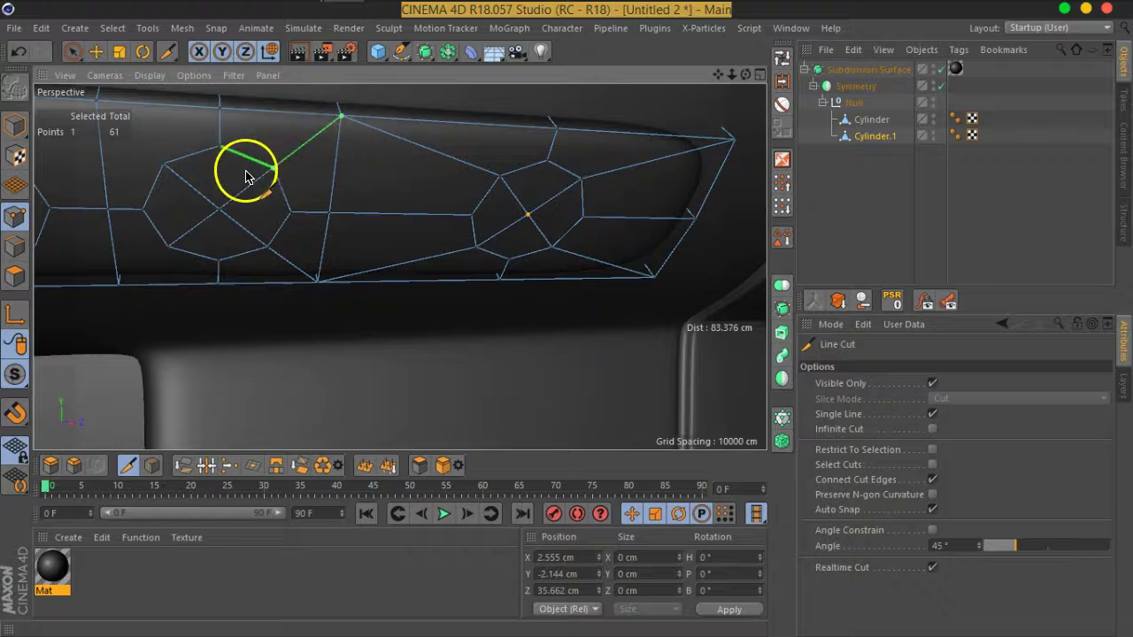
Step: Cut lines from the middle and left octagons to the panel borders and its left end
alt+drag(246, 177, 405, 185)
click(338, 177)
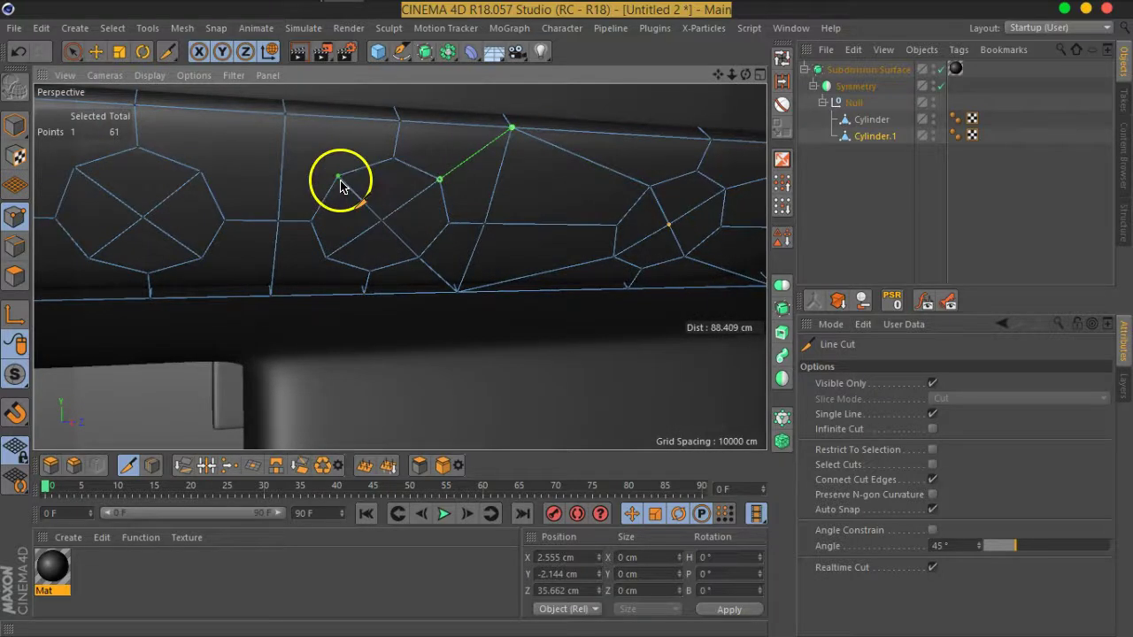
click(285, 116)
click(324, 260)
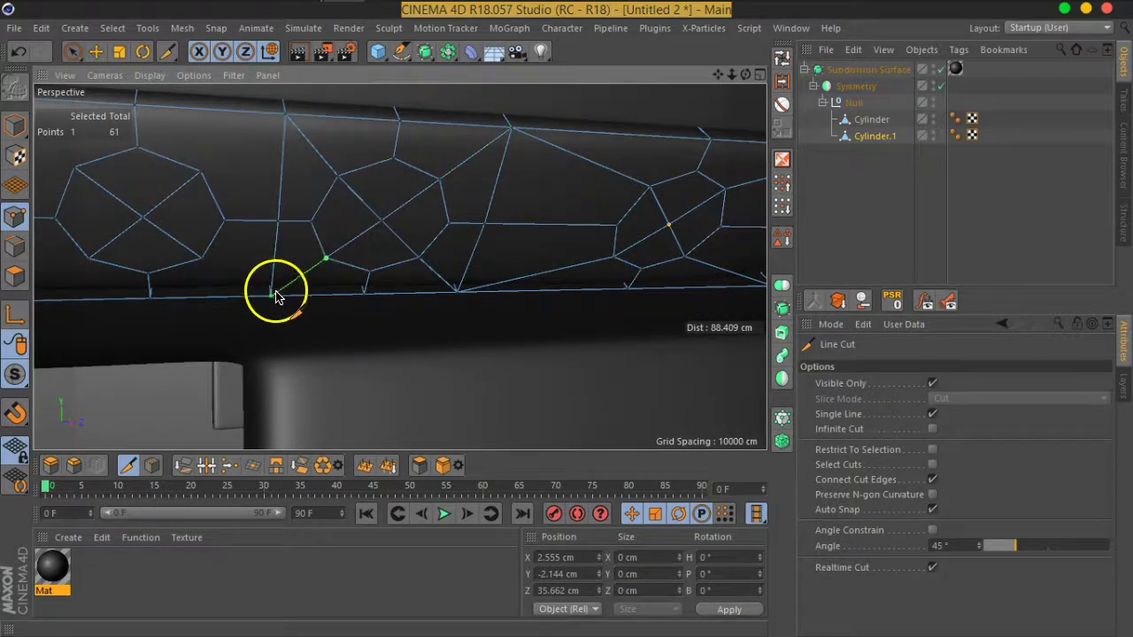
alt+drag(253, 235, 329, 226)
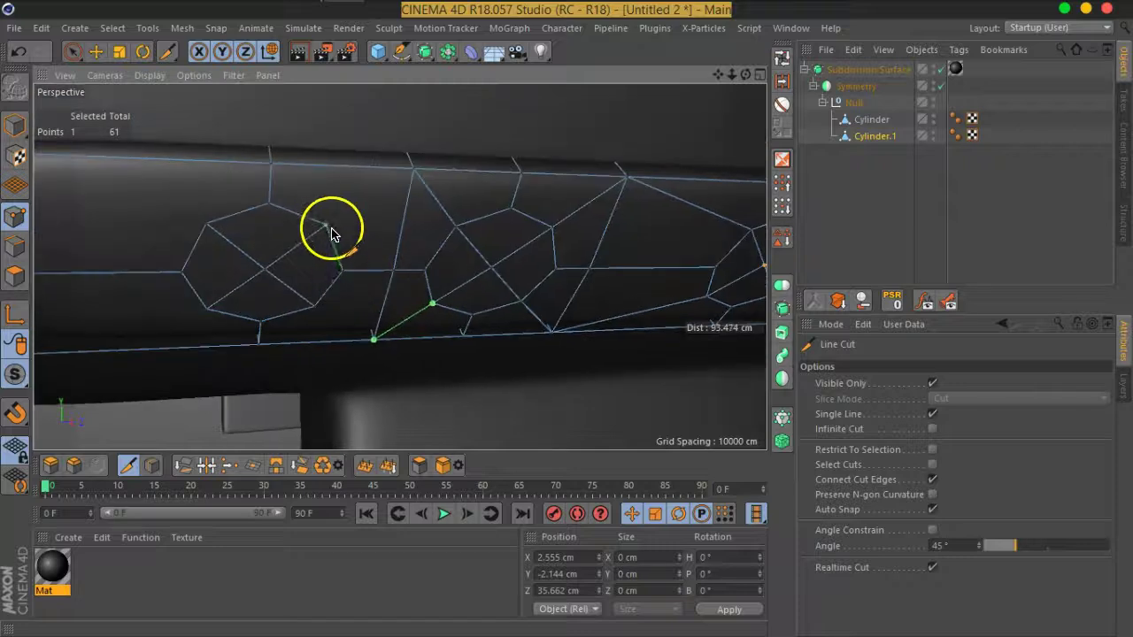
click(409, 182)
alt+drag(380, 276, 404, 253)
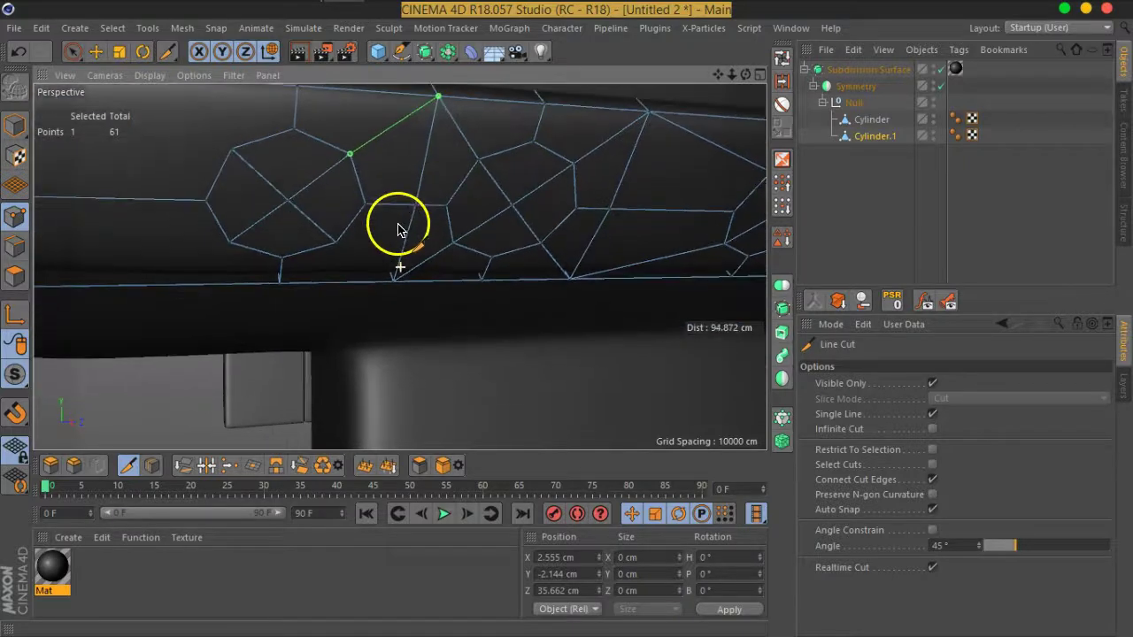
click(339, 244)
click(393, 283)
alt+drag(234, 254, 440, 261)
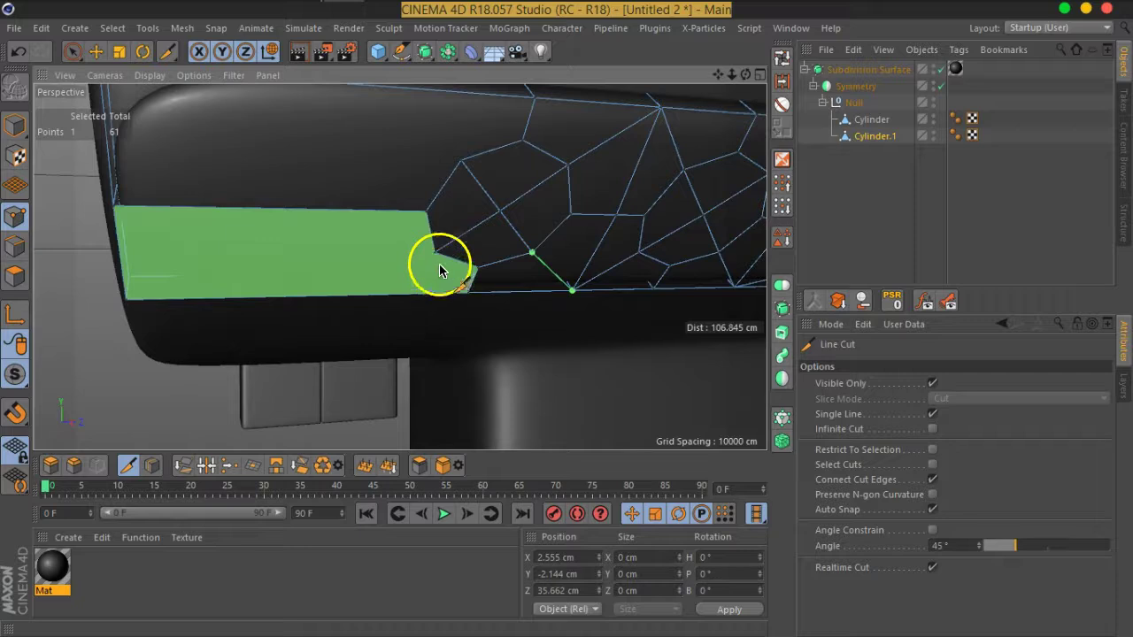
click(132, 298)
mouse_move(273, 248)
alt+mouse_down()
mouse_move(336, 285)
mouse_move(482, 251)
alt+mouse_up()
click(492, 240)
click(139, 165)
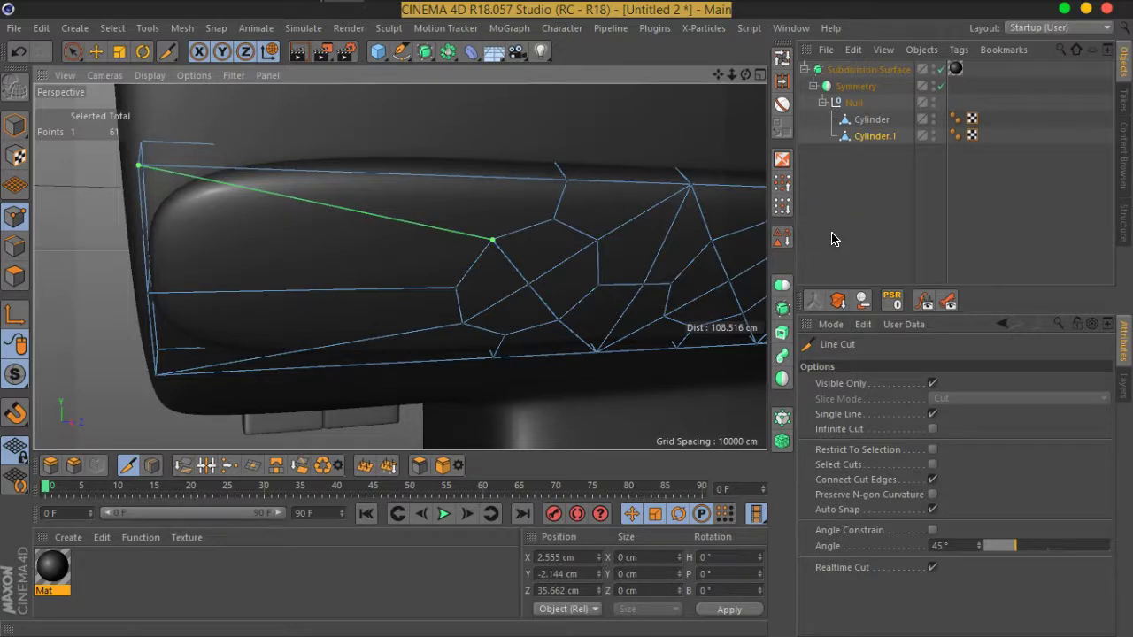
alt+drag(505, 293, 68, 236)
click(72, 51)
mouse_move(422, 346)
alt+mouse_down()
mouse_move(427, 298)
mouse_move(534, 298)
alt+mouse_up()
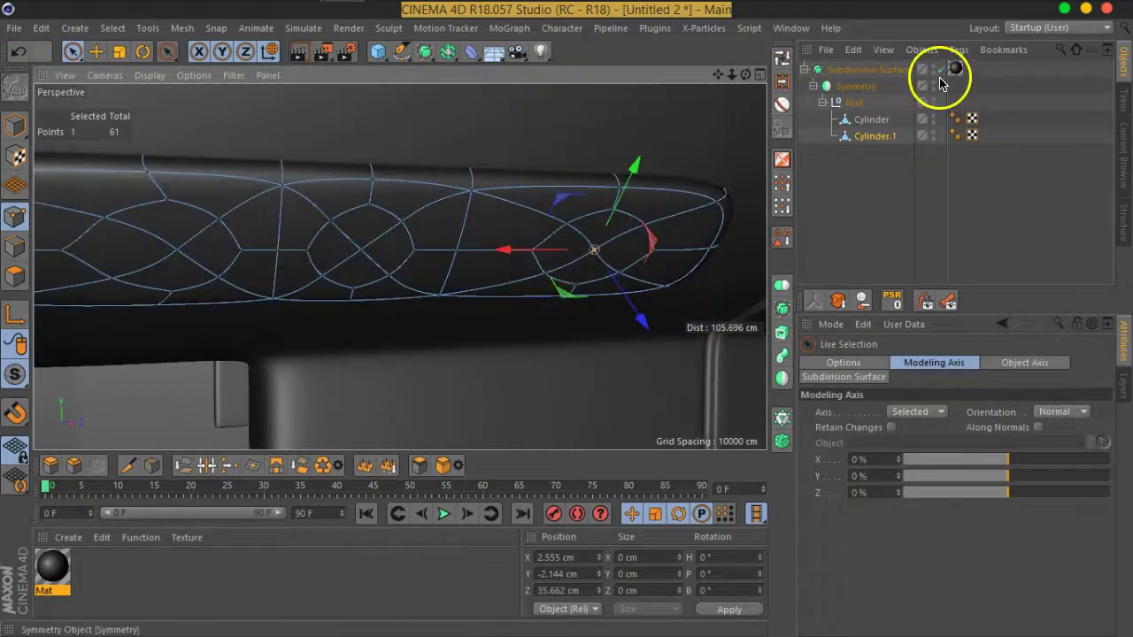
Step: With smoothing off, select the right, middle and left octagonal faces in Polygon mode
click(941, 69)
click(9, 282)
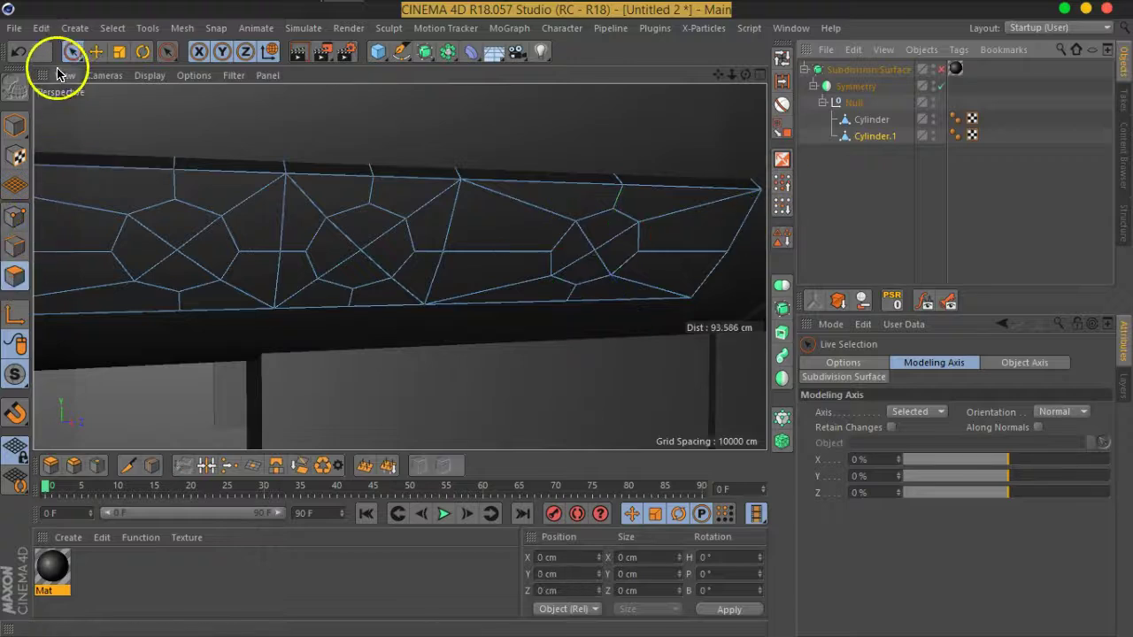
click(584, 246)
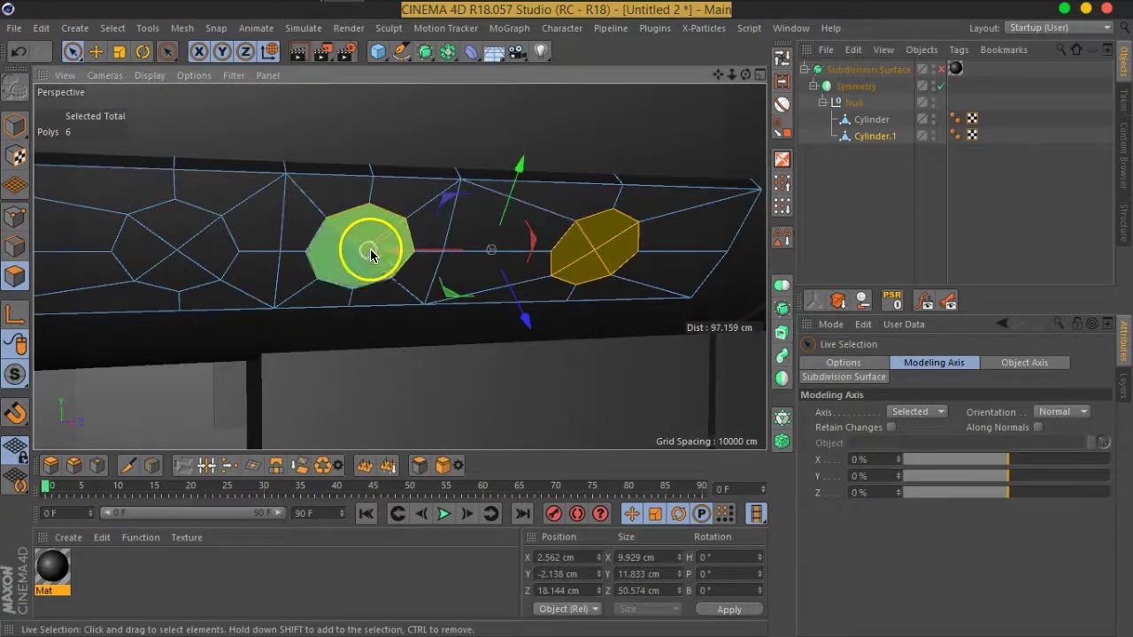
shift+click(367, 251)
shift+click(177, 248)
mouse_move(195, 316)
alt+mouse_down()
mouse_move(499, 311)
mouse_move(509, 327)
mouse_move(458, 295)
alt+mouse_up()
scroll(403, 285, up, 2)
scroll(403, 285, up, 1)
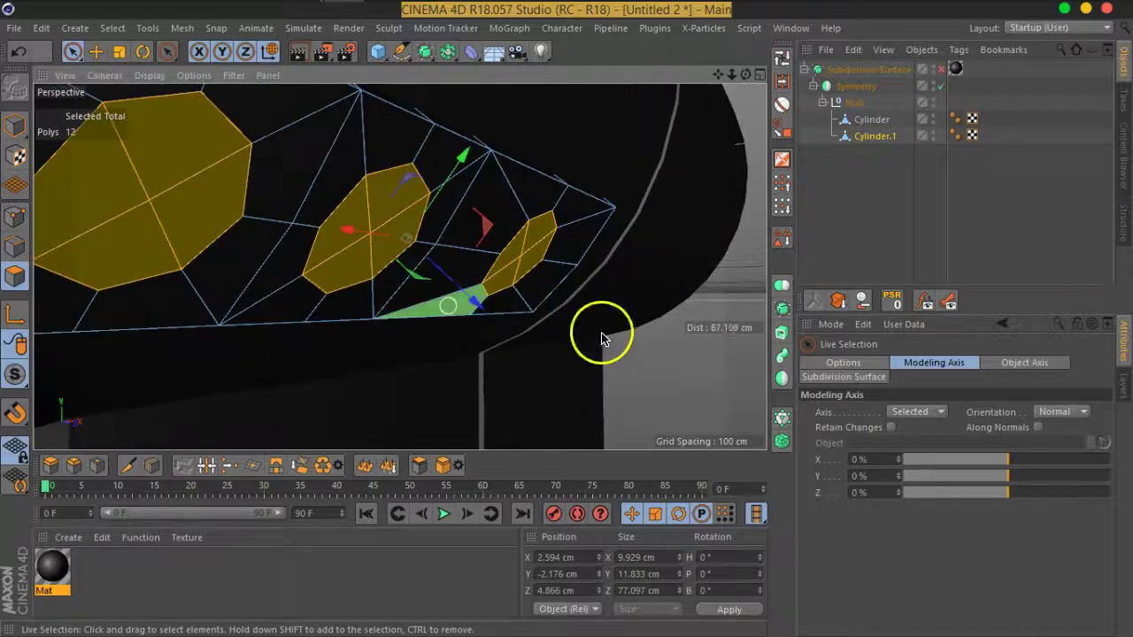
Step: Inset the three octagonal faces with Extrude Inner at a 0.45 cm offset
right_click(483, 283)
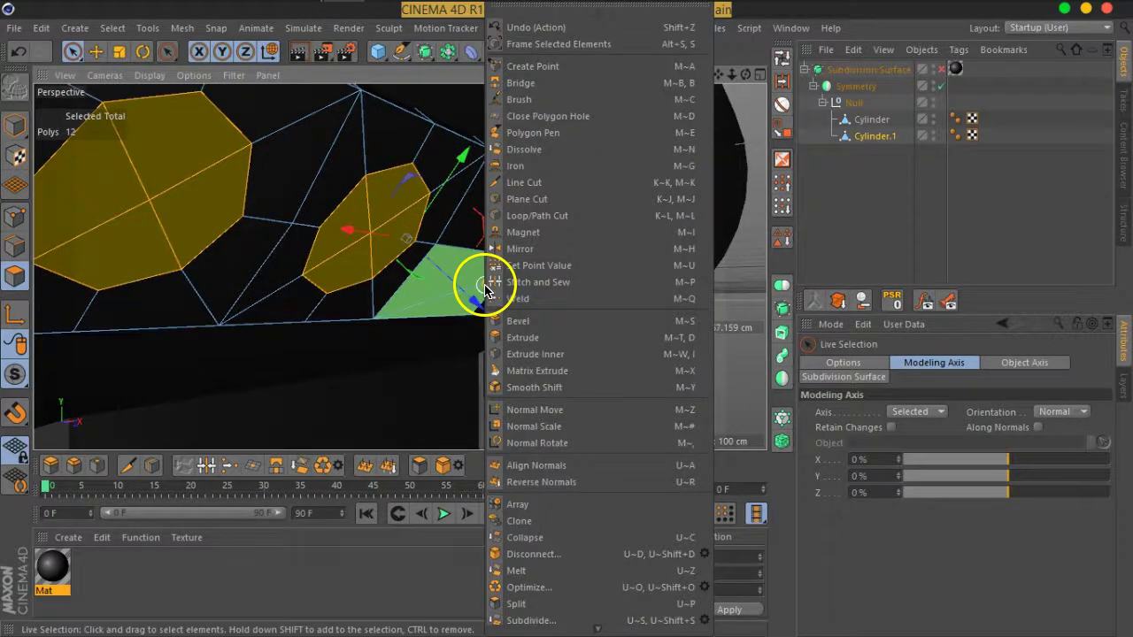
click(566, 362)
alt+drag(379, 329, 405, 353)
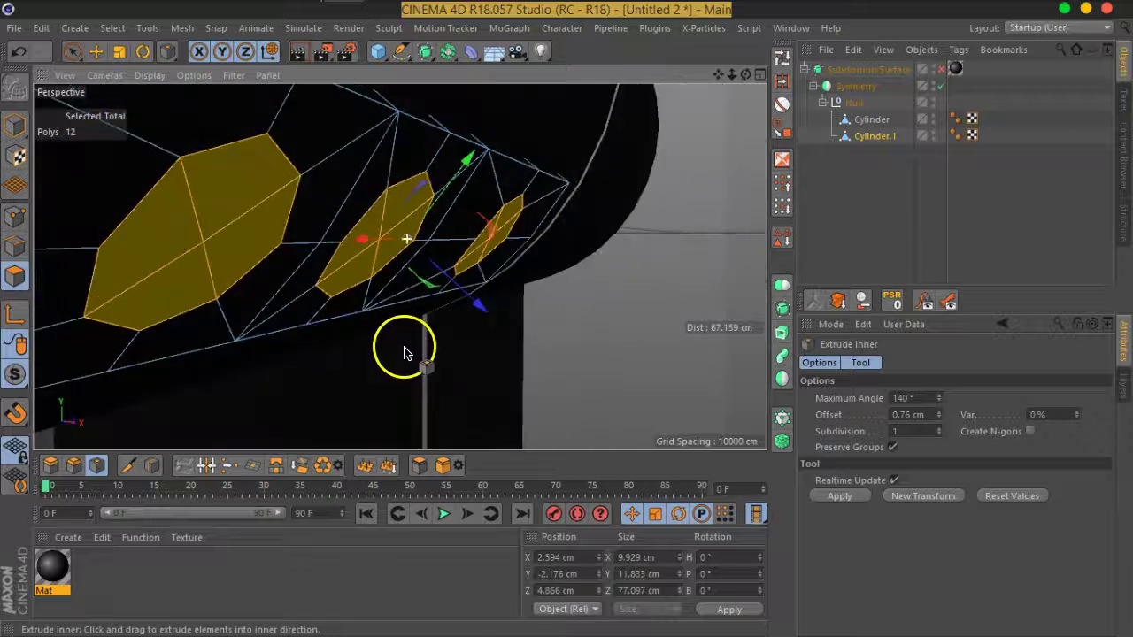
drag(606, 368, 573, 370)
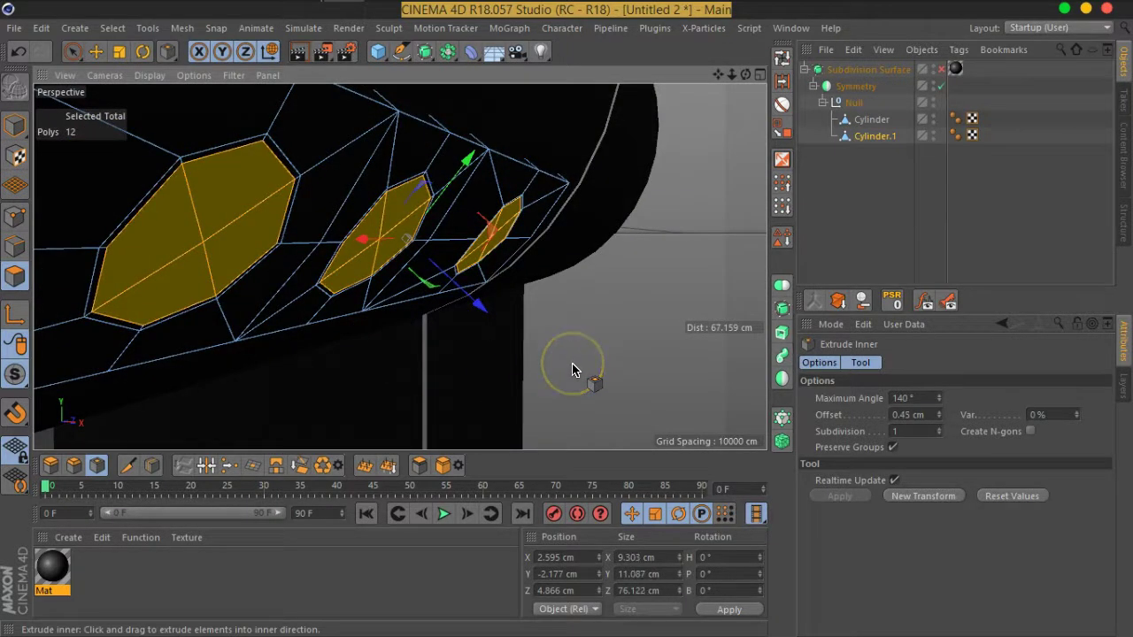
mouse_move(512, 349)
alt+mouse_down()
mouse_move(455, 329)
mouse_move(539, 369)
mouse_move(463, 334)
alt+mouse_up()
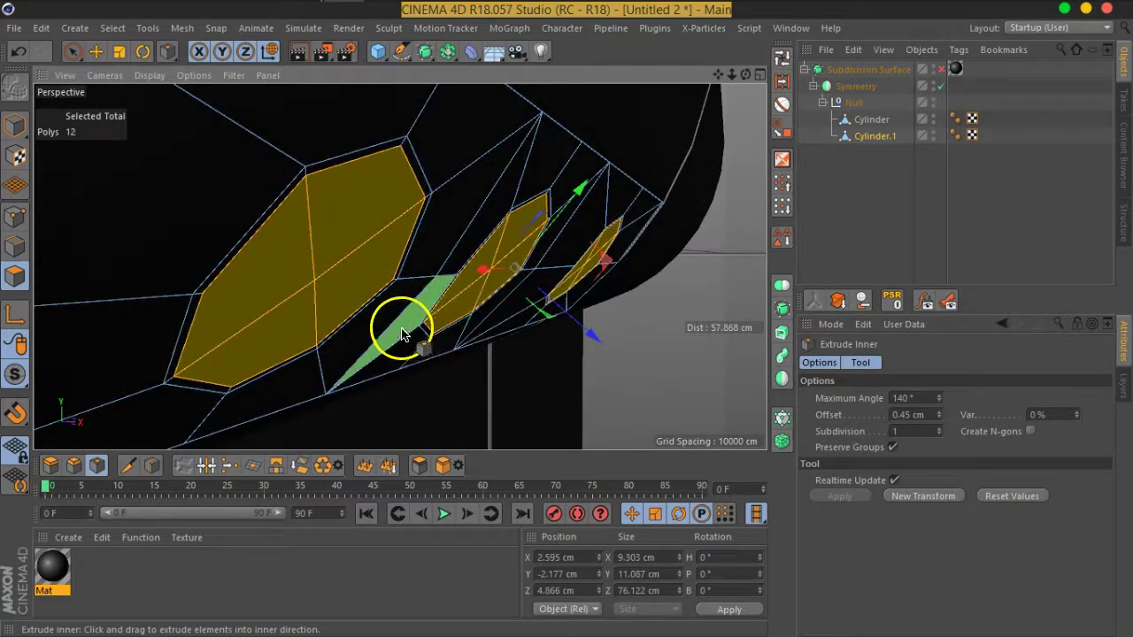
alt+drag(409, 329, 438, 341)
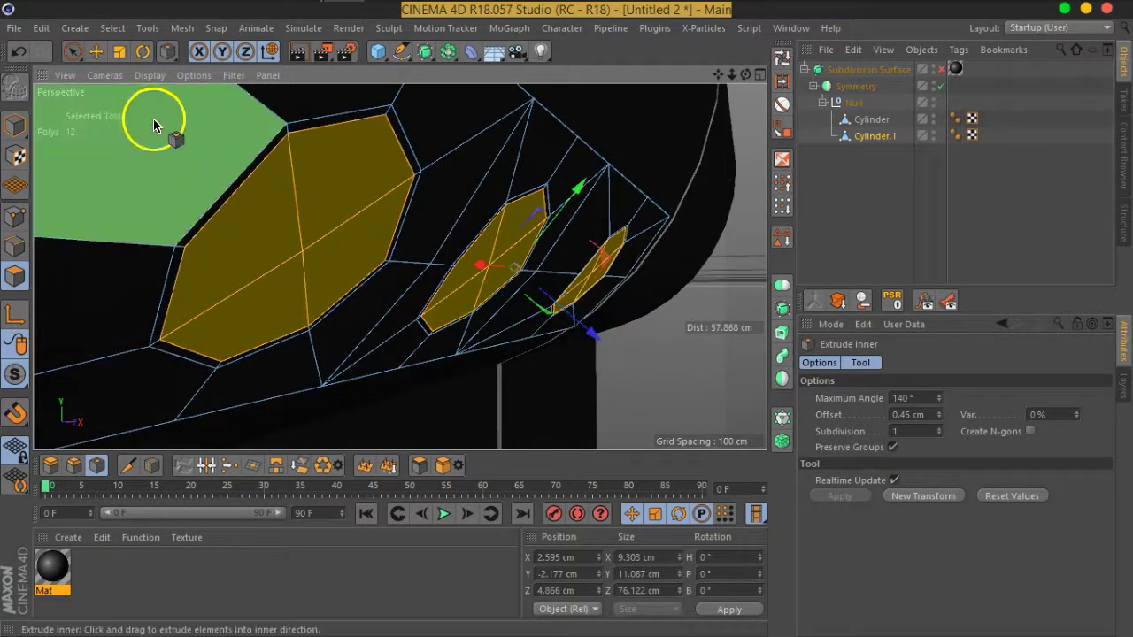
click(120, 54)
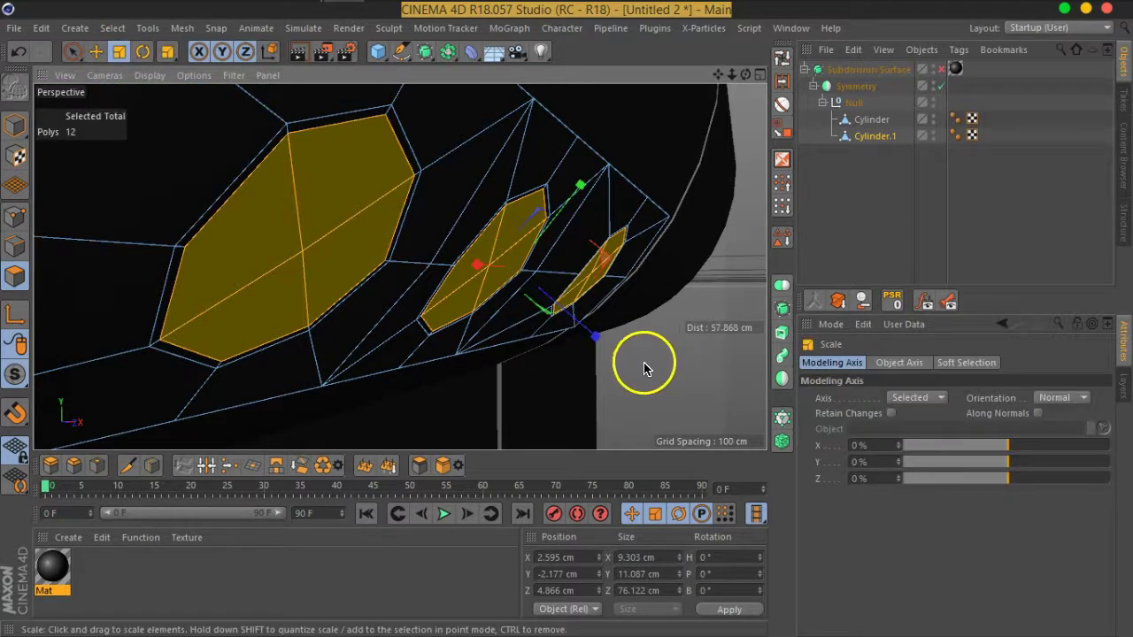
drag(668, 369, 523, 366)
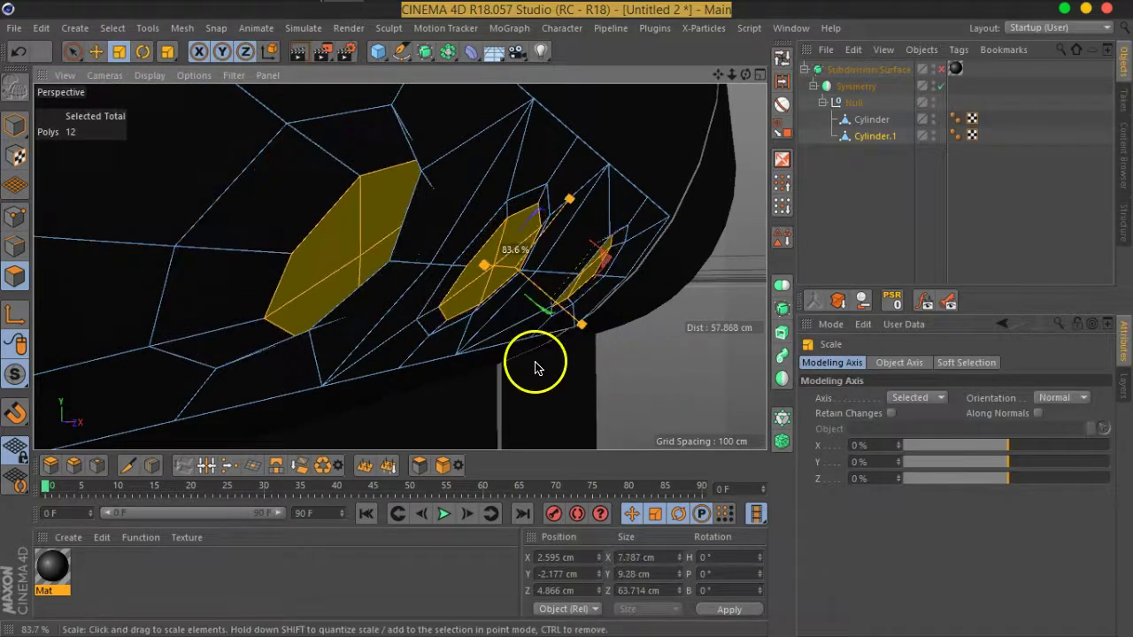
mouse_move(498, 278)
alt+mouse_down()
mouse_move(487, 304)
mouse_move(627, 289)
alt+mouse_up()
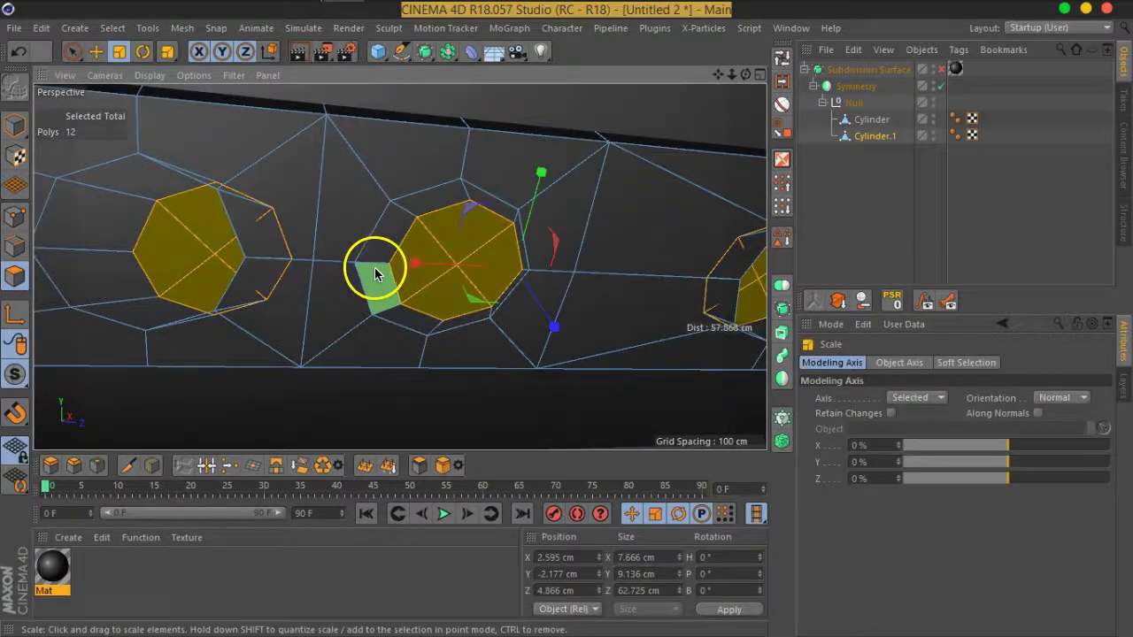
key(ctrl+z)
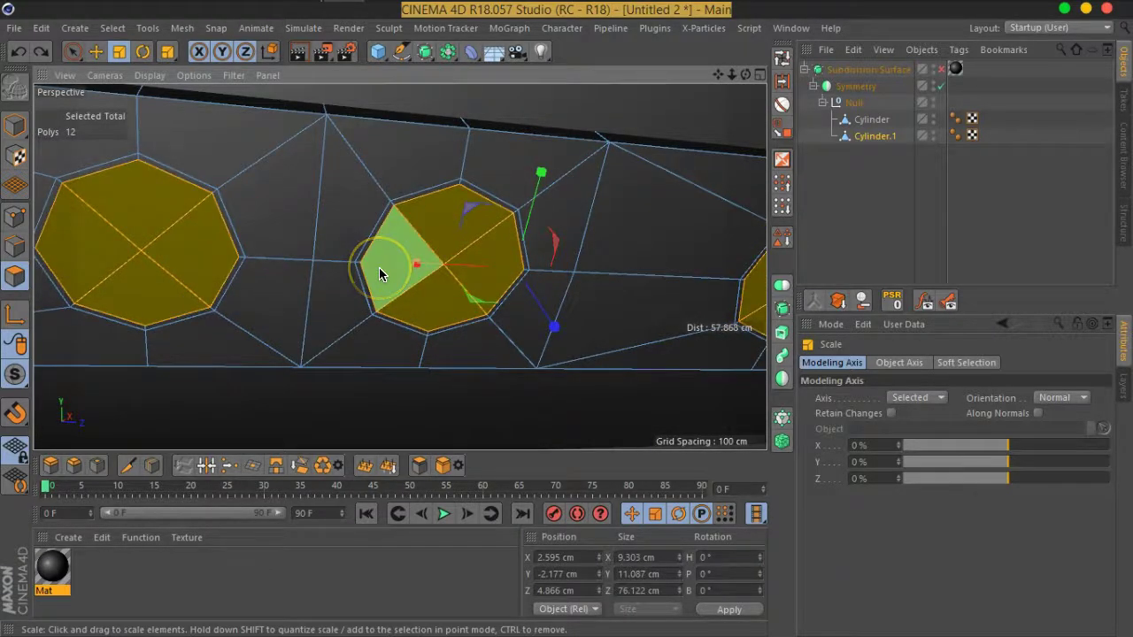
mouse_move(379, 267)
alt+mouse_down()
mouse_move(374, 291)
mouse_move(576, 322)
mouse_move(558, 309)
alt+mouse_up()
click(73, 51)
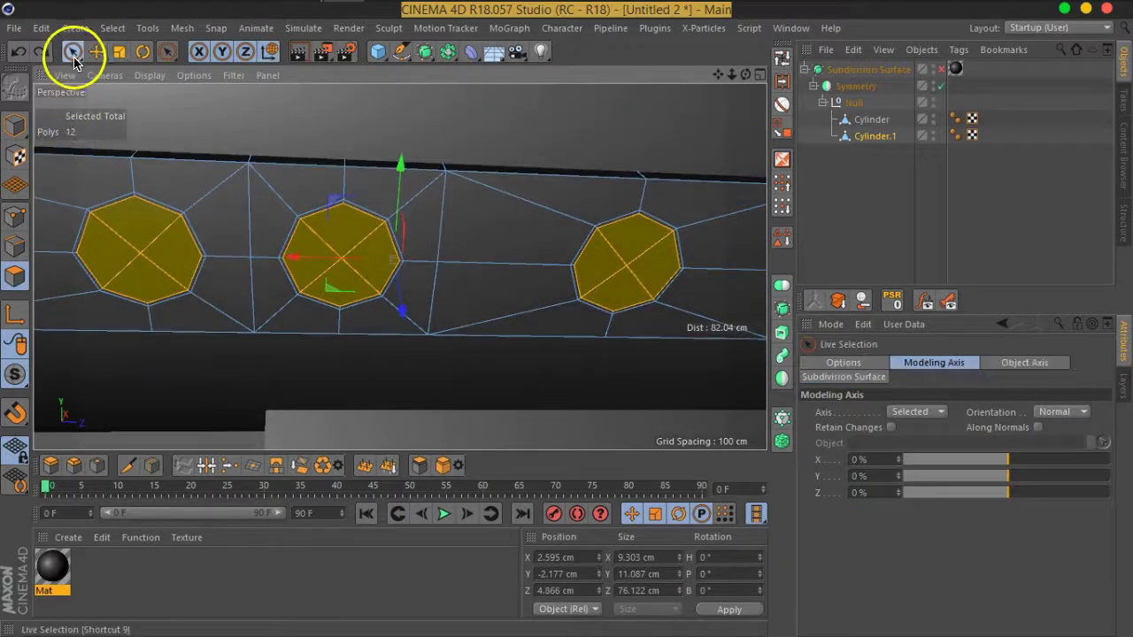
click(614, 291)
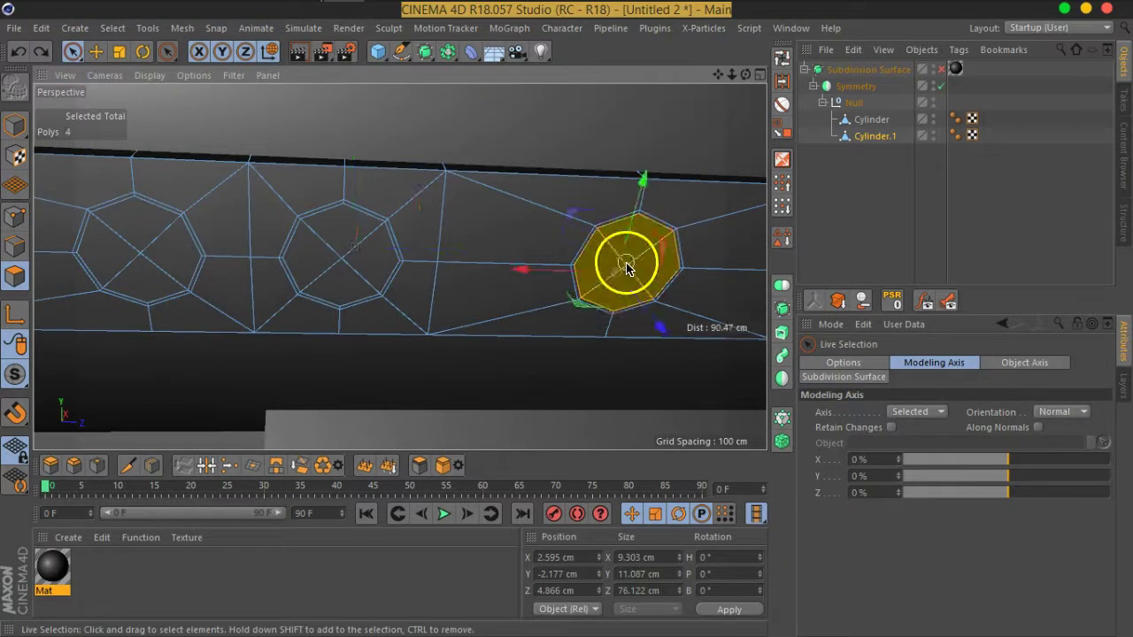
click(118, 58)
mouse_move(260, 263)
alt+mouse_down()
mouse_move(566, 366)
mouse_move(601, 404)
mouse_move(594, 362)
mouse_move(552, 336)
mouse_move(566, 298)
mouse_move(440, 286)
alt+mouse_up()
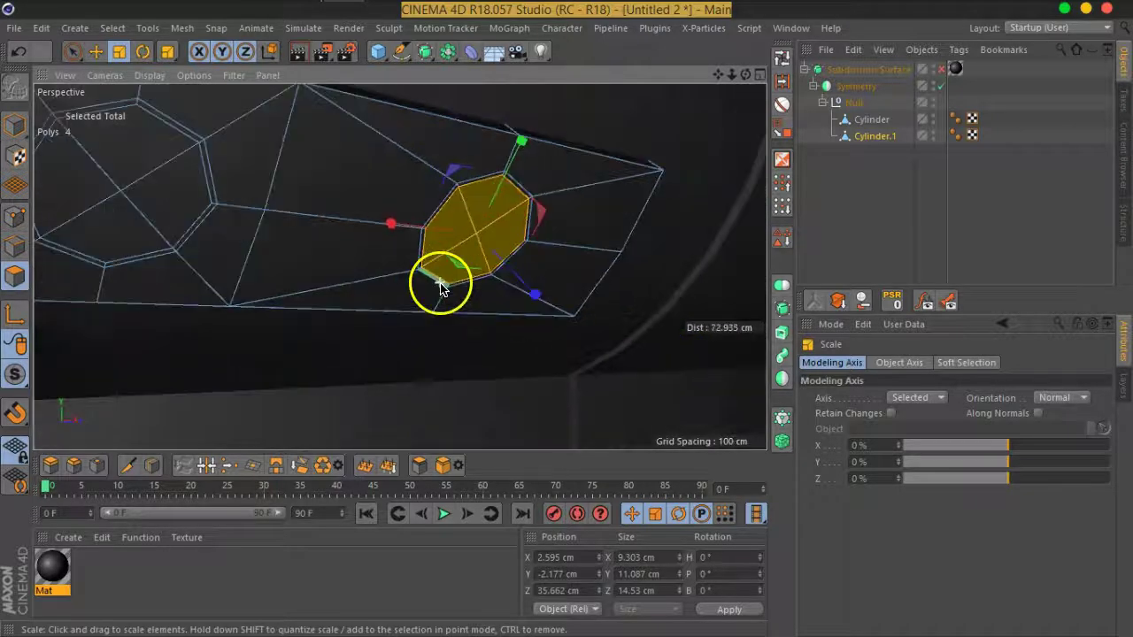
scroll(440, 287, up, 2)
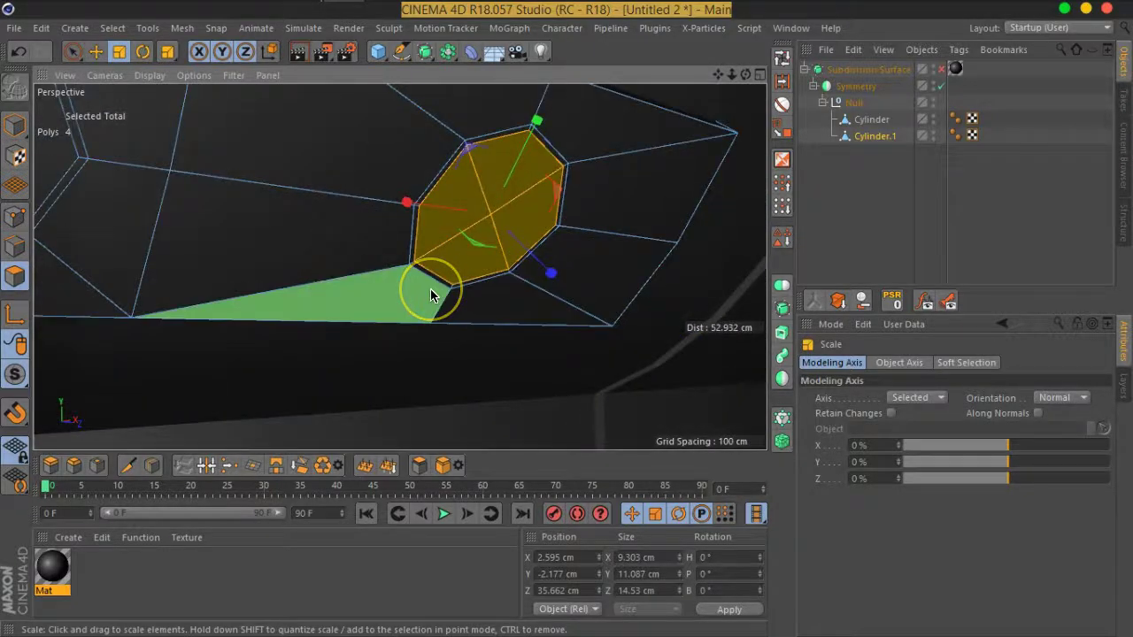
scroll(432, 295, down, 2)
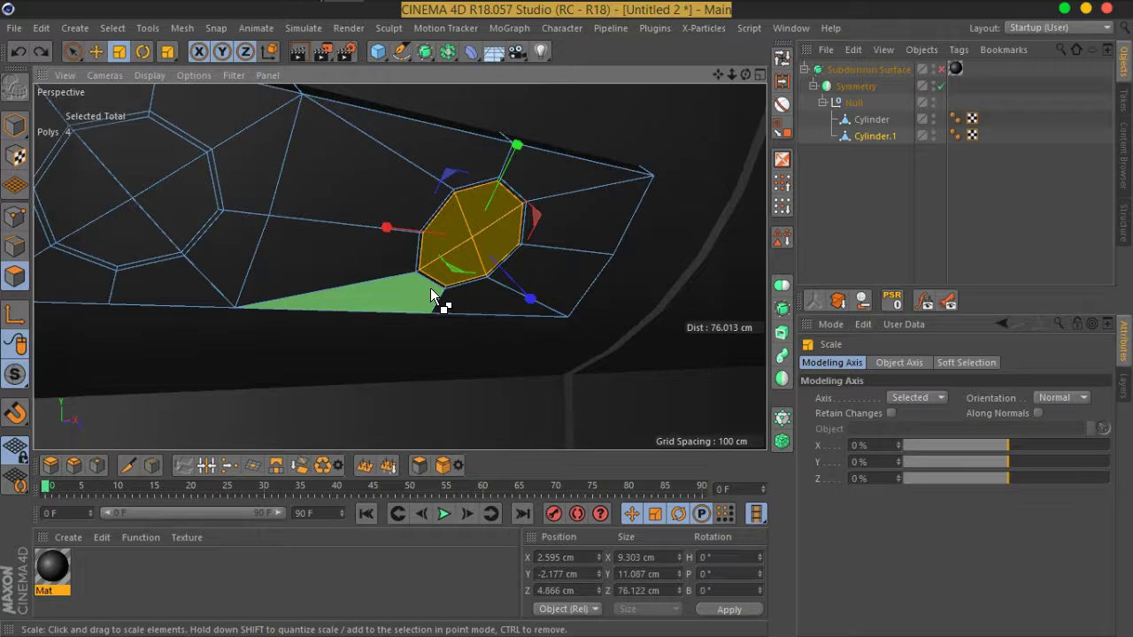
key(ctrl+z)
alt+drag(434, 296, 111, 72)
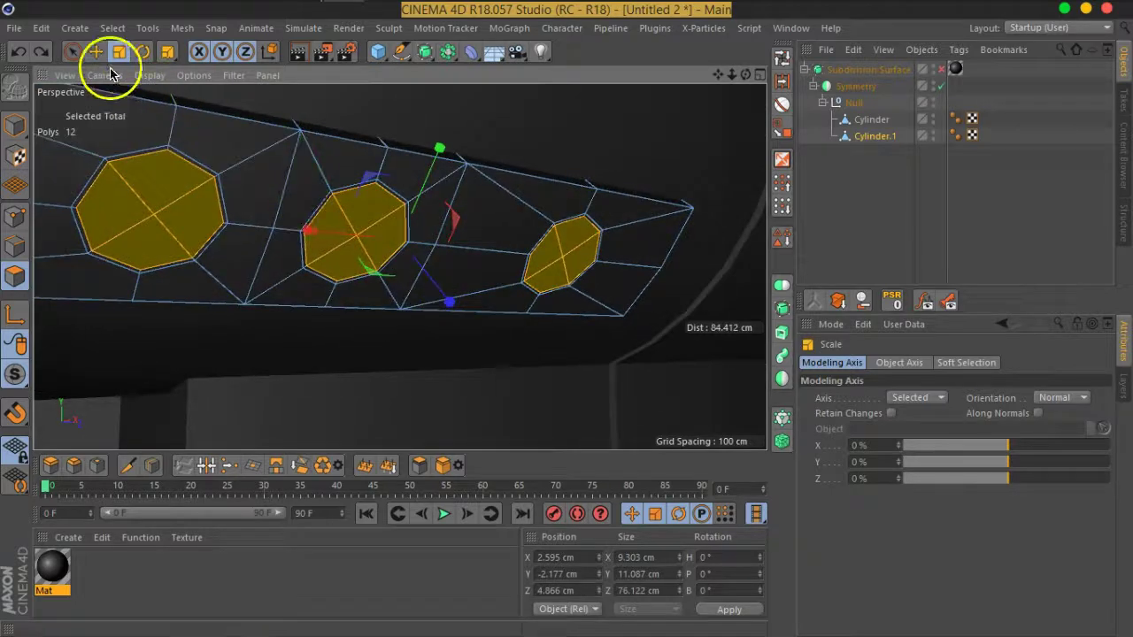
Step: Move the three octagonal faces about 1.3 cm along their normals
key(e)
mouse_move(190, 227)
alt+mouse_down()
mouse_move(286, 271)
mouse_move(405, 299)
mouse_move(458, 293)
mouse_move(417, 298)
mouse_move(431, 331)
mouse_move(399, 309)
alt+mouse_up()
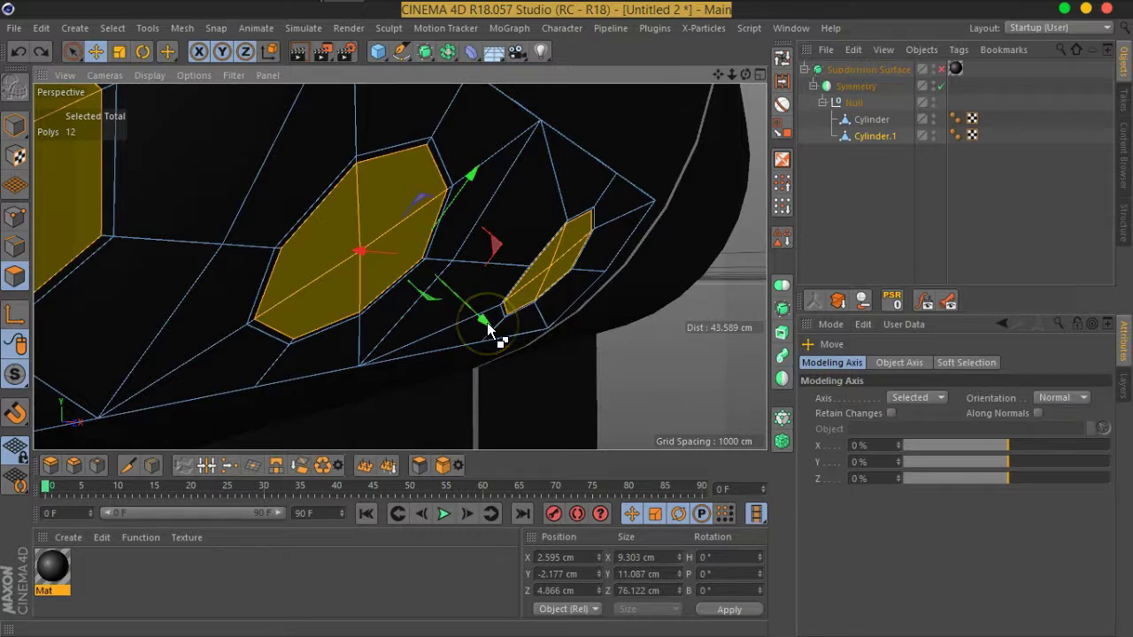
drag(487, 326, 475, 321)
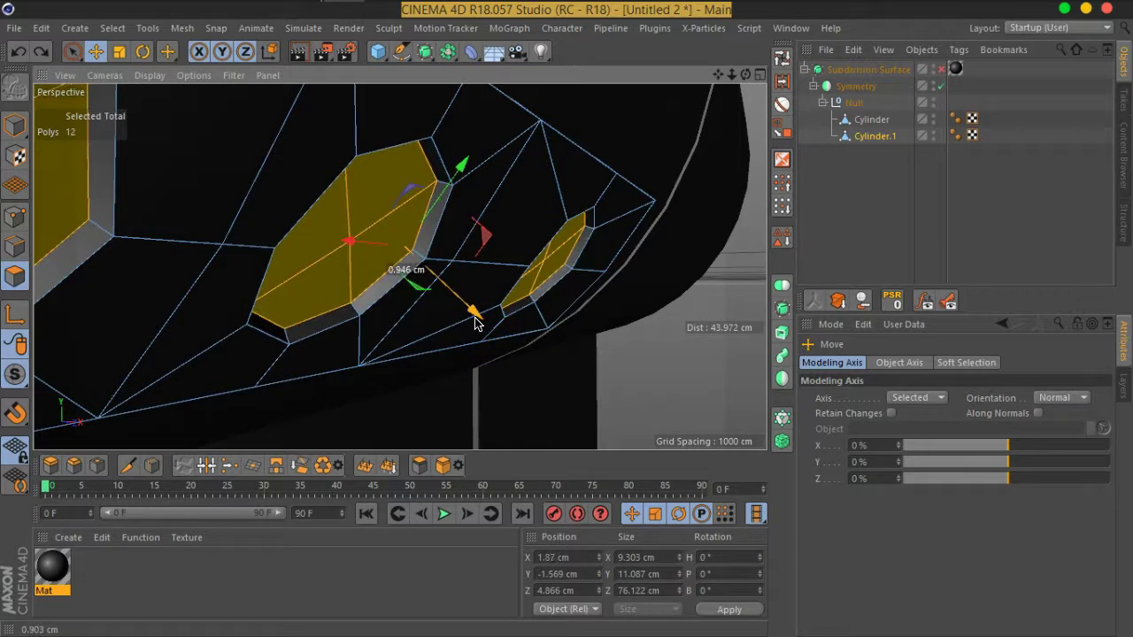
drag(474, 322, 468, 321)
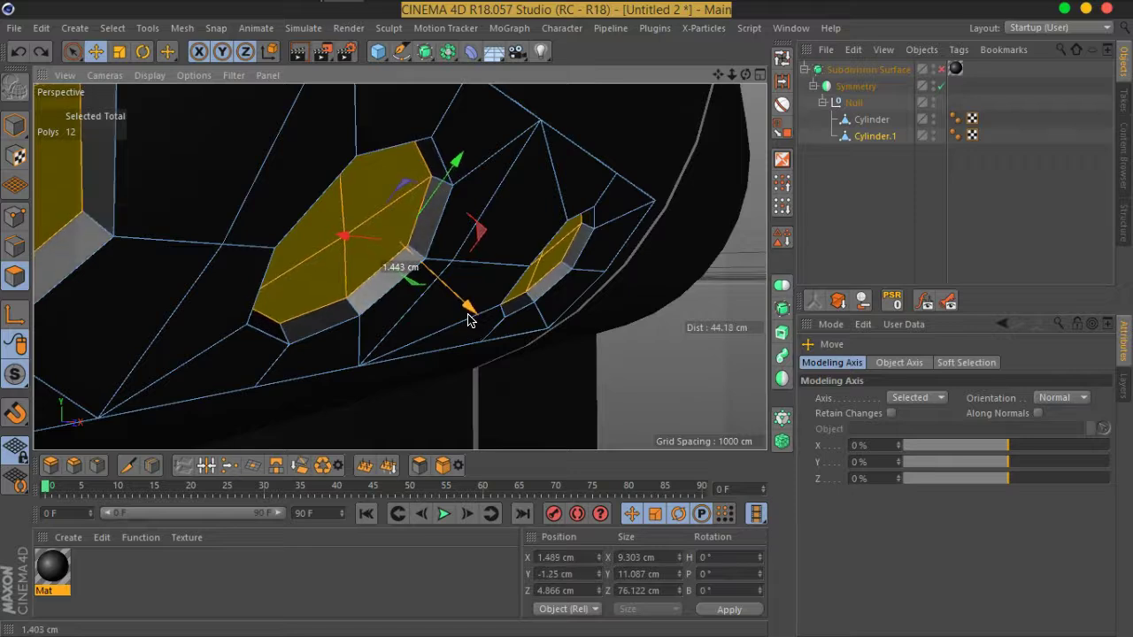
Step: Select all the polygons of a single octagon with Live Selection
click(73, 51)
scroll(634, 306, up, 5)
alt+drag(619, 291, 417, 286)
click(540, 264)
shift+drag(540, 264, 554, 240)
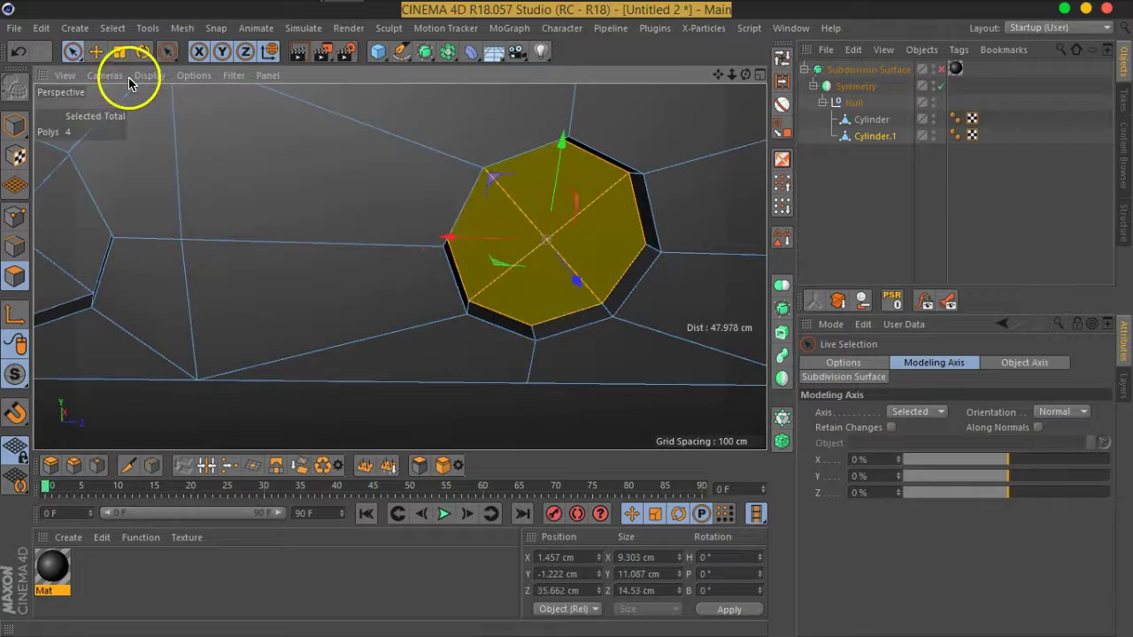
Step: Scale the selected octagon face down to 80%
click(119, 51)
mouse_move(298, 258)
alt+mouse_down()
mouse_move(385, 298)
mouse_move(399, 335)
alt+mouse_up()
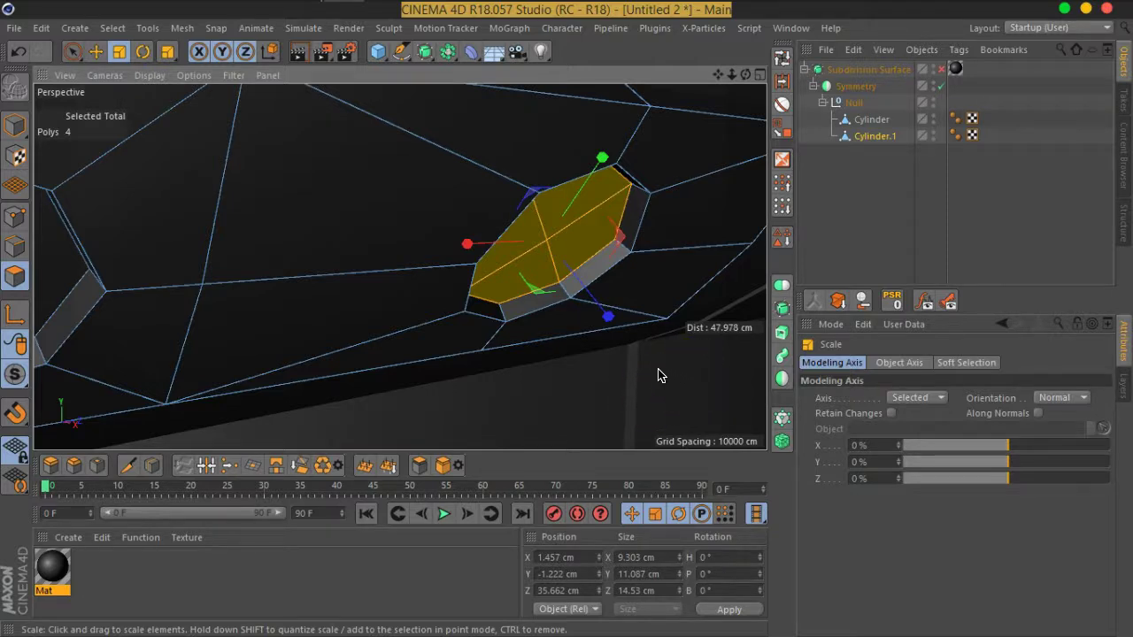
drag(657, 375, 616, 361)
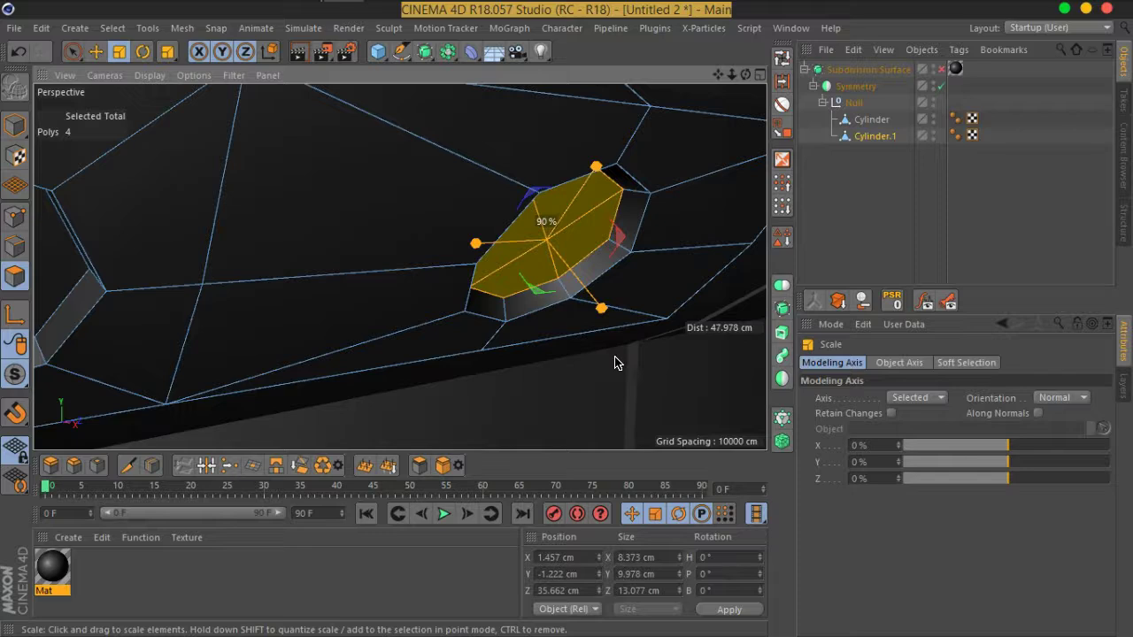
drag(523, 329, 474, 308)
mouse_move(239, 318)
alt+mouse_down()
mouse_move(526, 303)
mouse_move(284, 202)
alt+mouse_up()
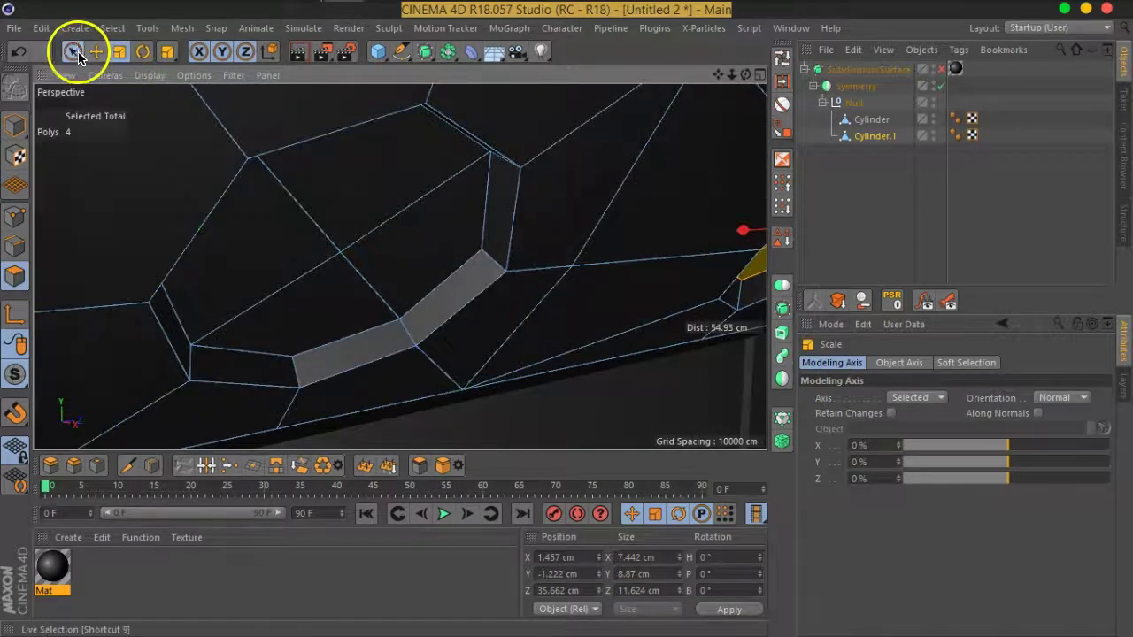
Step: Select the next octagon face and scale it to 80%
click(78, 55)
click(319, 206)
click(120, 57)
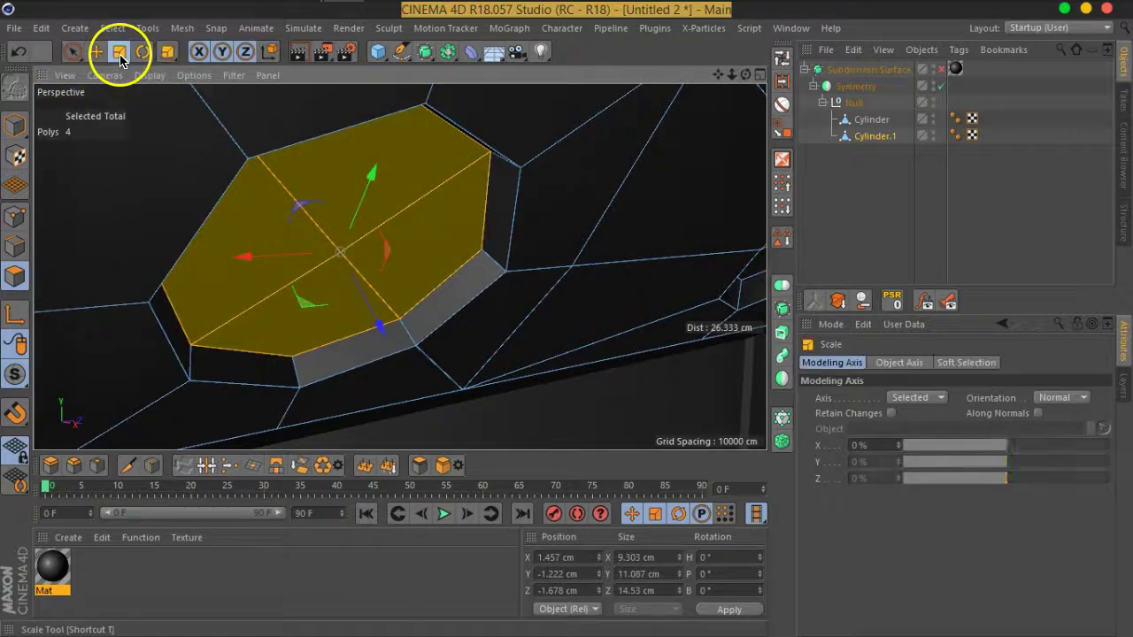
alt+drag(195, 203, 233, 269)
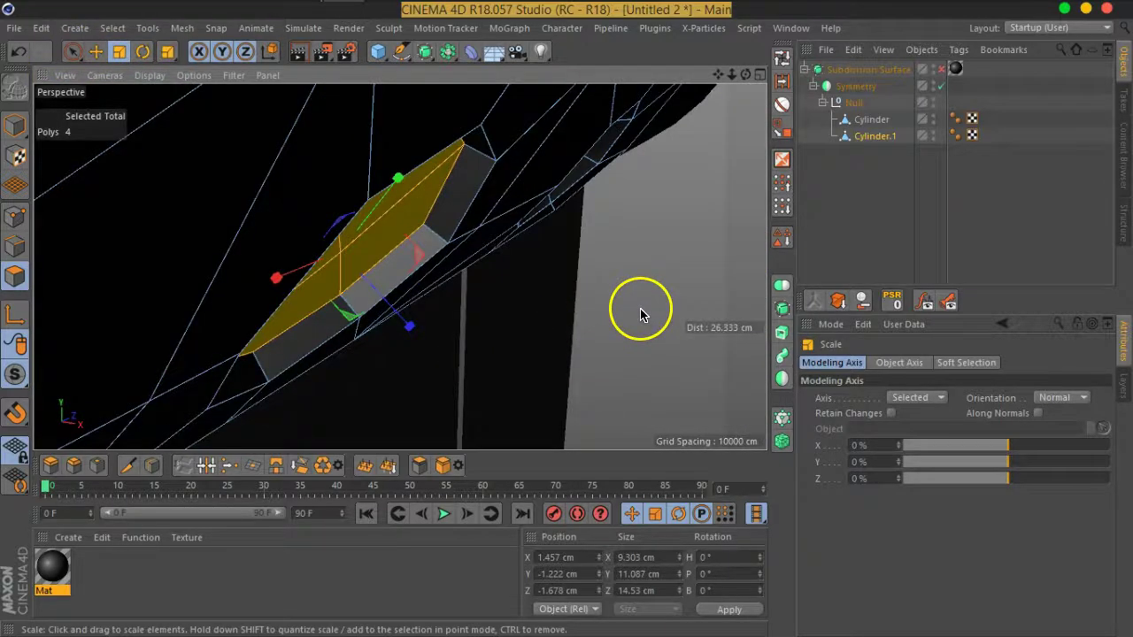
mouse_move(642, 314)
mouse_down()
mouse_move(339, 314)
mouse_move(434, 331)
mouse_move(393, 278)
mouse_up()
alt+drag(221, 255, 162, 99)
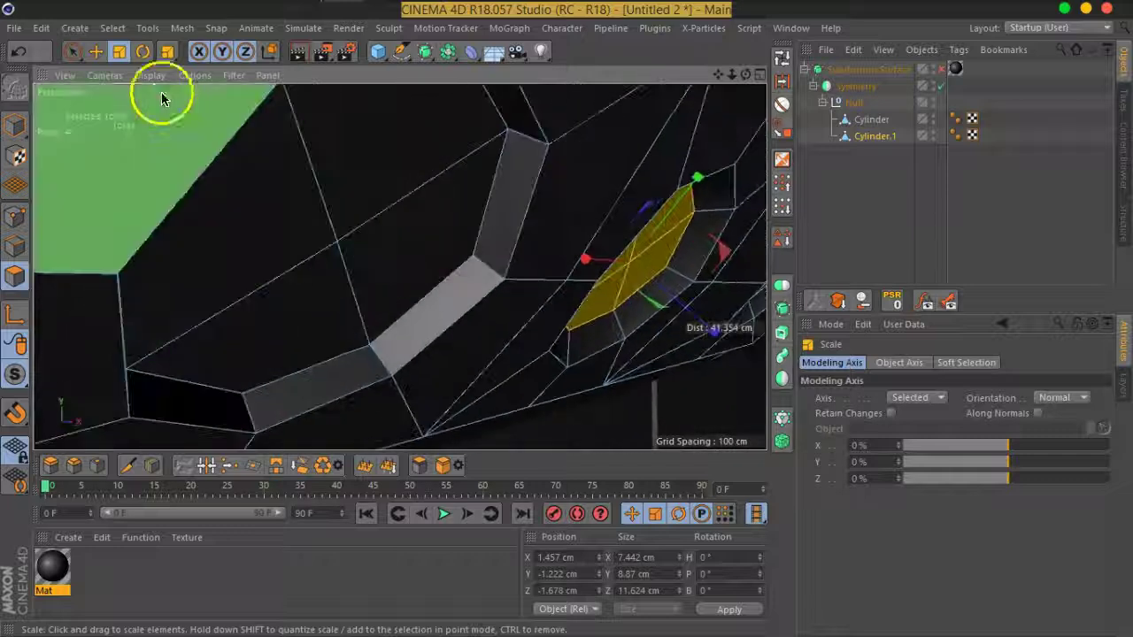
Step: Scale the large left octagon face to 80%, then add another octagon face to the selection
click(73, 51)
mouse_move(203, 195)
mouse_down()
mouse_move(324, 190)
mouse_move(350, 263)
mouse_up()
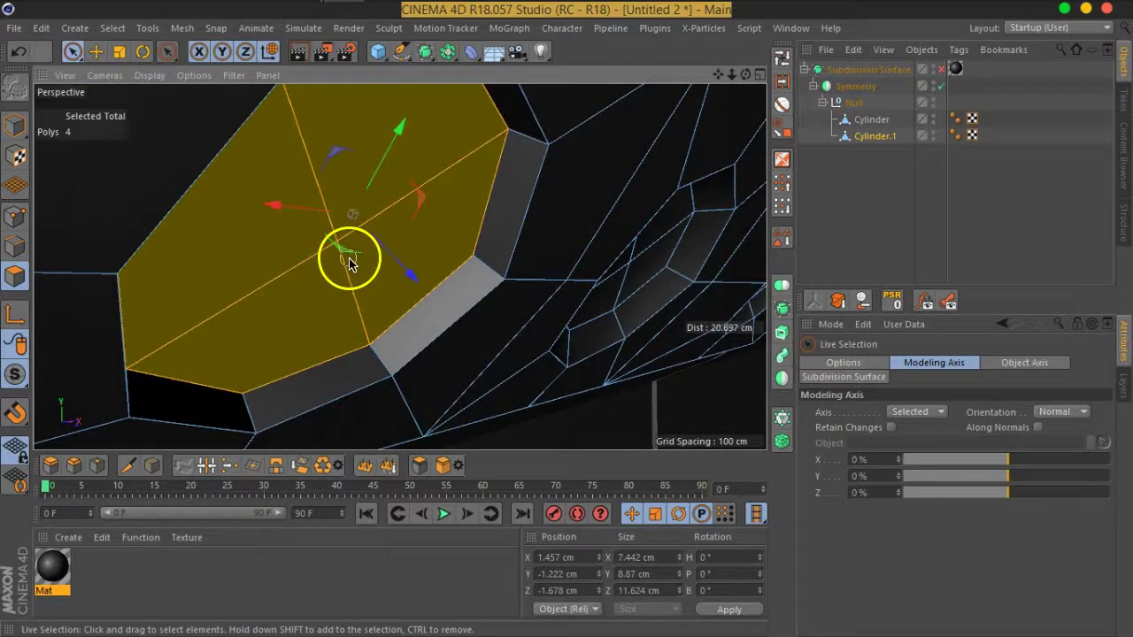
click(119, 50)
drag(215, 165, 529, 292)
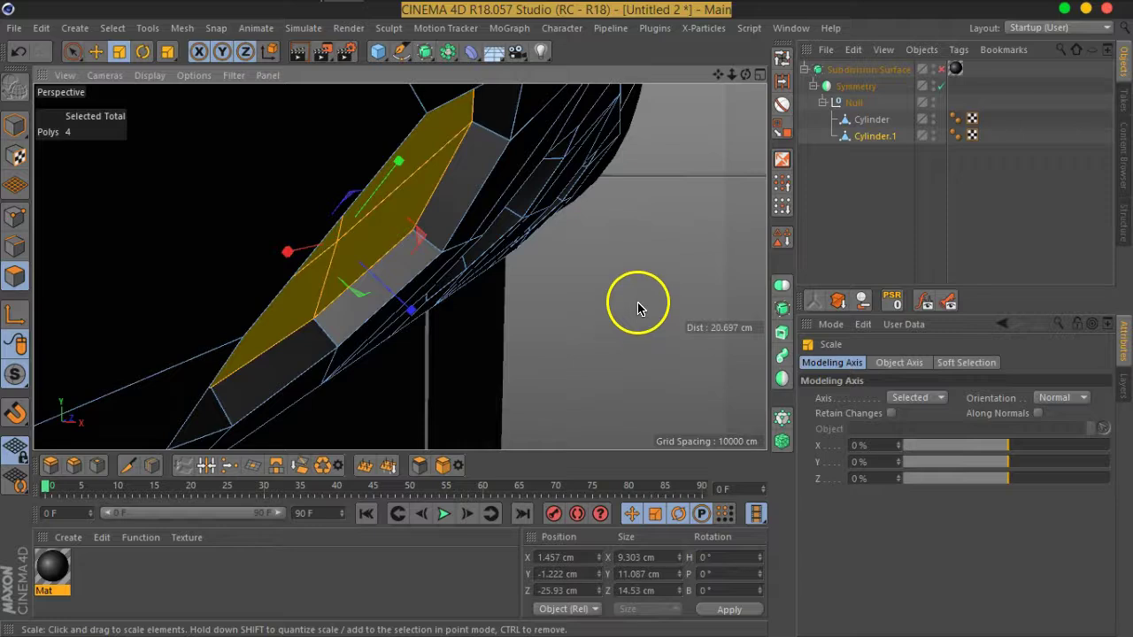
drag(638, 307, 587, 304)
drag(518, 297, 488, 286)
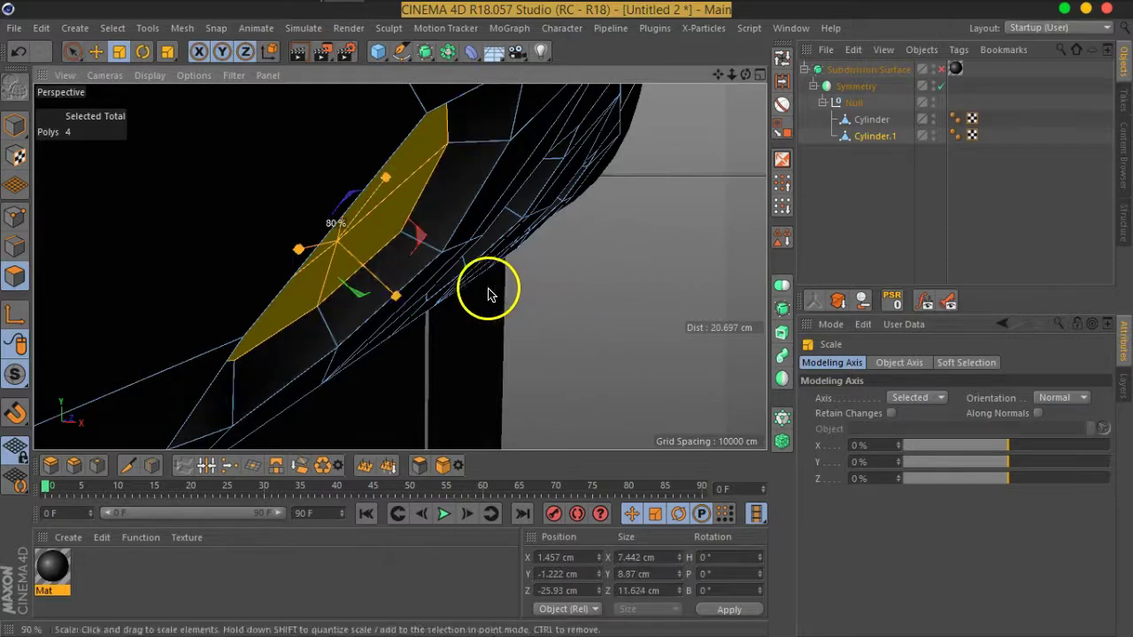
click(79, 53)
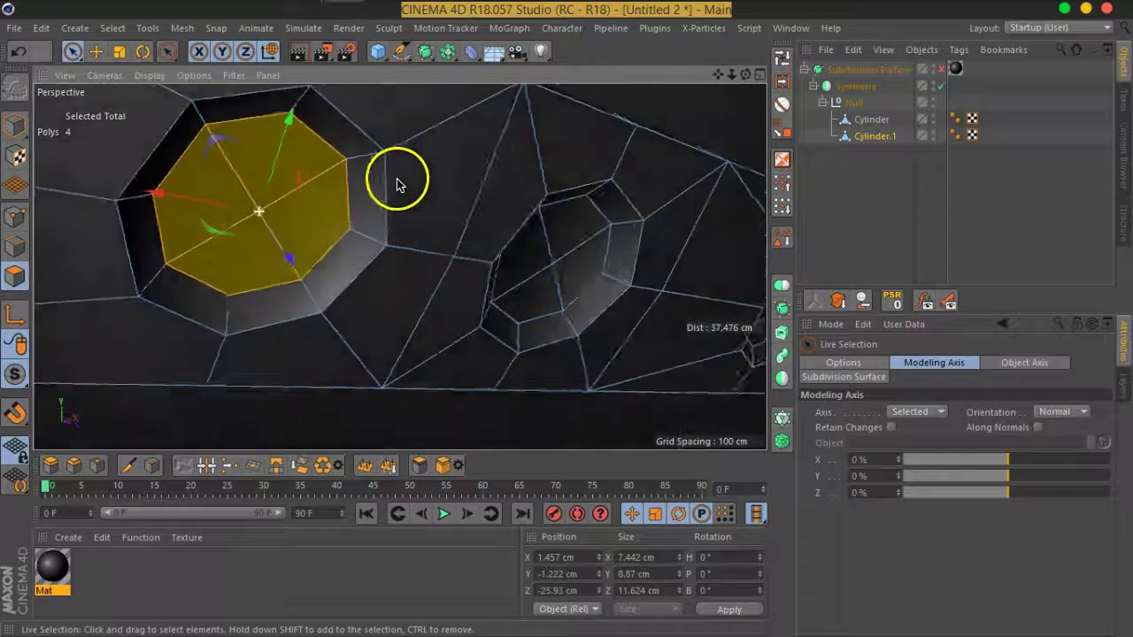
mouse_move(544, 253)
shift+mouse_down()
mouse_move(609, 290)
mouse_move(416, 298)
mouse_move(476, 309)
mouse_move(488, 324)
mouse_move(380, 263)
mouse_move(263, 224)
mouse_move(118, 190)
mouse_move(83, 200)
mouse_move(367, 247)
mouse_move(354, 265)
shift+mouse_up()
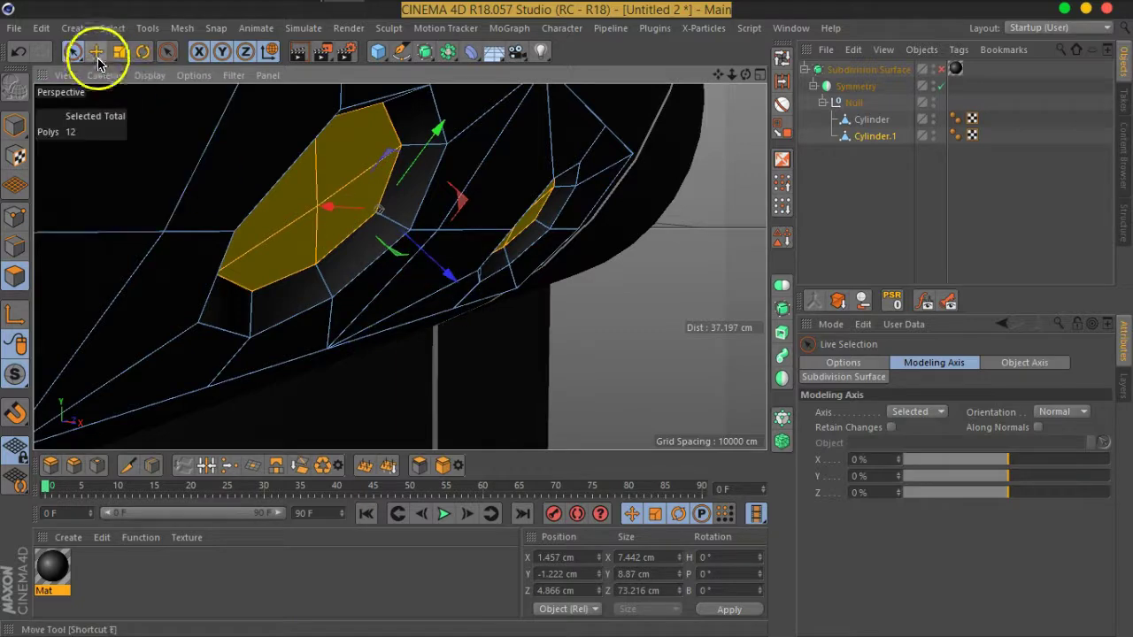
Step: Inner-extrude the hole's bottom faces and push them about 2.5 cm inward
right_click(342, 253)
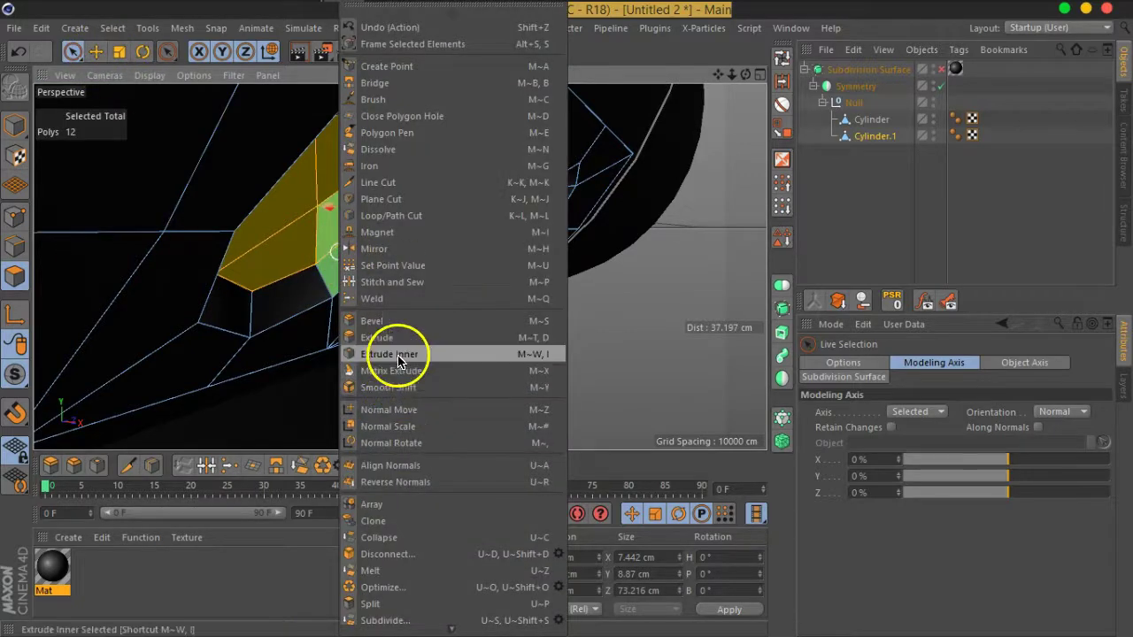
click(397, 355)
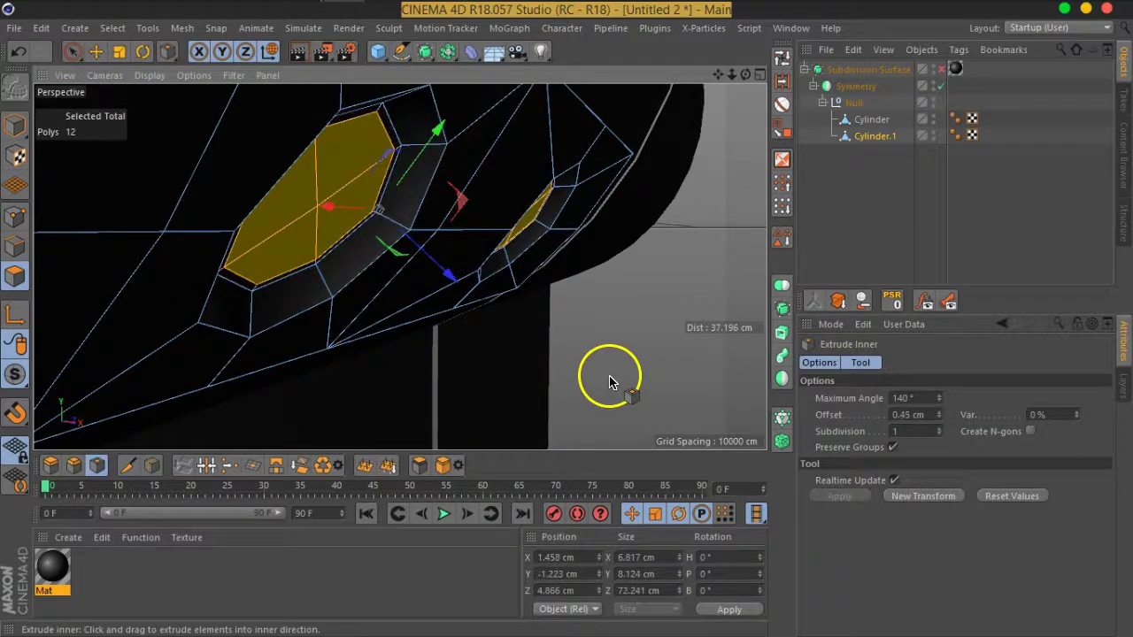
click(95, 51)
alt+drag(165, 165, 392, 245)
mouse_move(475, 325)
mouse_down()
mouse_move(418, 285)
mouse_move(397, 256)
mouse_move(428, 270)
mouse_move(396, 248)
mouse_up()
Step: Inset the hole's bottom faces again by 0.2 cm and push them deeper into the part
right_click(297, 232)
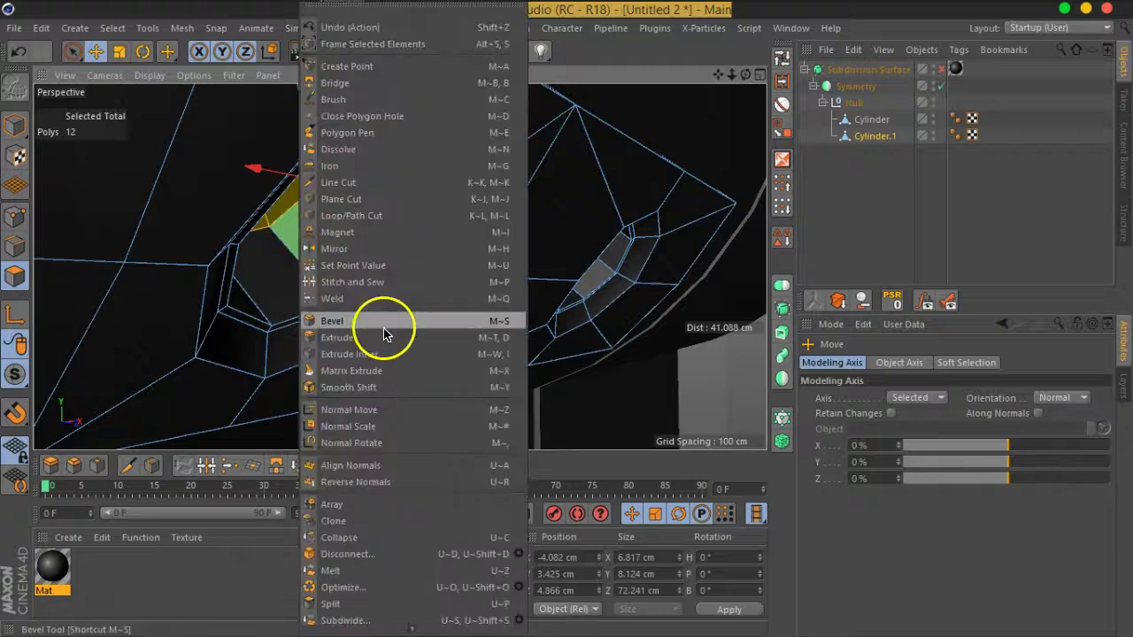
click(372, 353)
scroll(381, 332, up, 3)
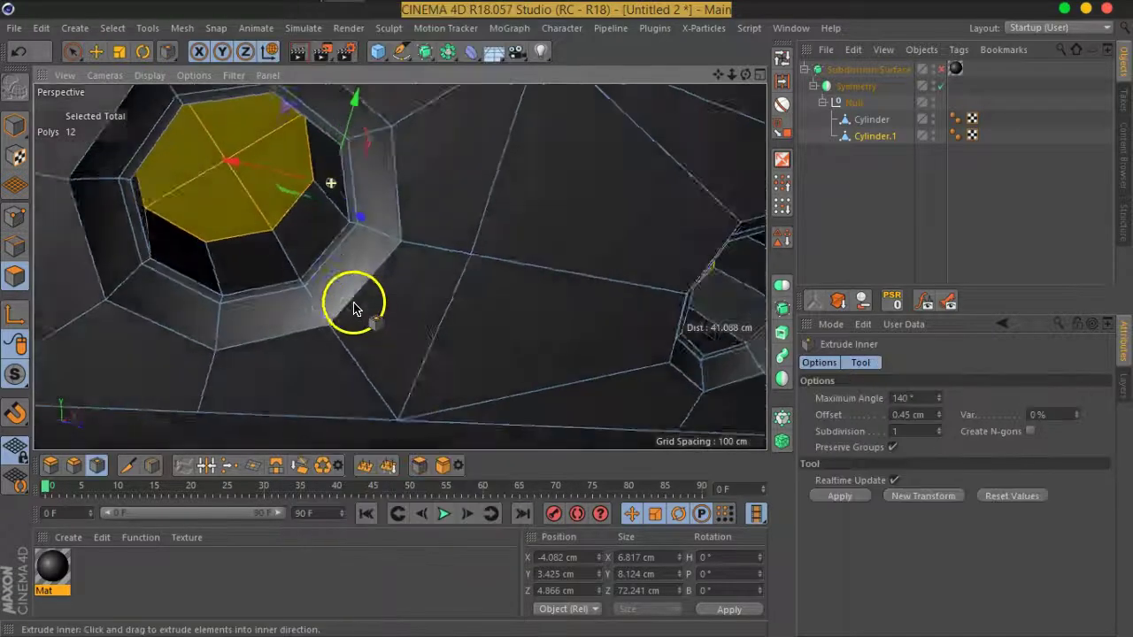
scroll(353, 307, up, 2)
mouse_move(236, 210)
mouse_down()
mouse_move(259, 215)
mouse_move(137, 210)
mouse_up()
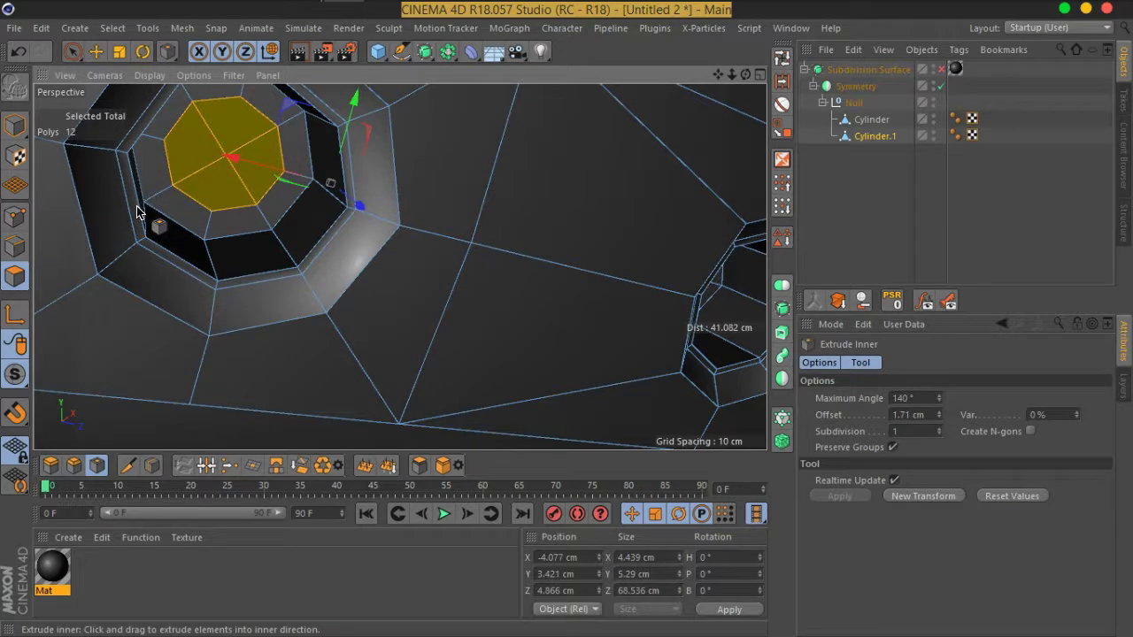
drag(240, 202, 224, 203)
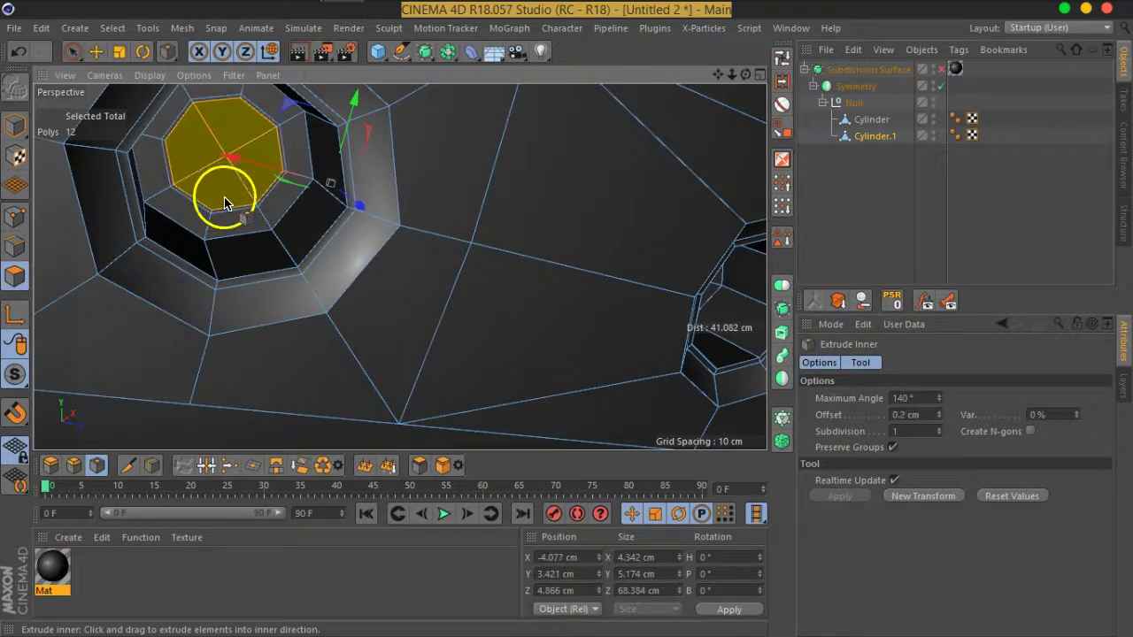
click(99, 59)
drag(361, 211, 326, 188)
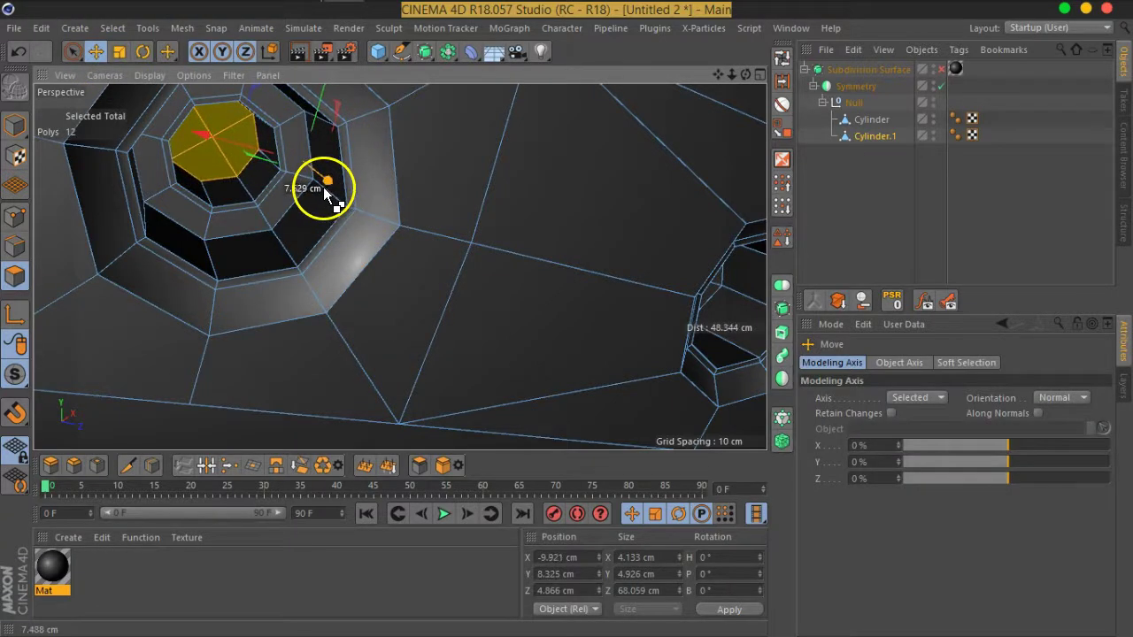
Step: Clear the face selection and switch to Points mode
key(ctrl+shift+a)
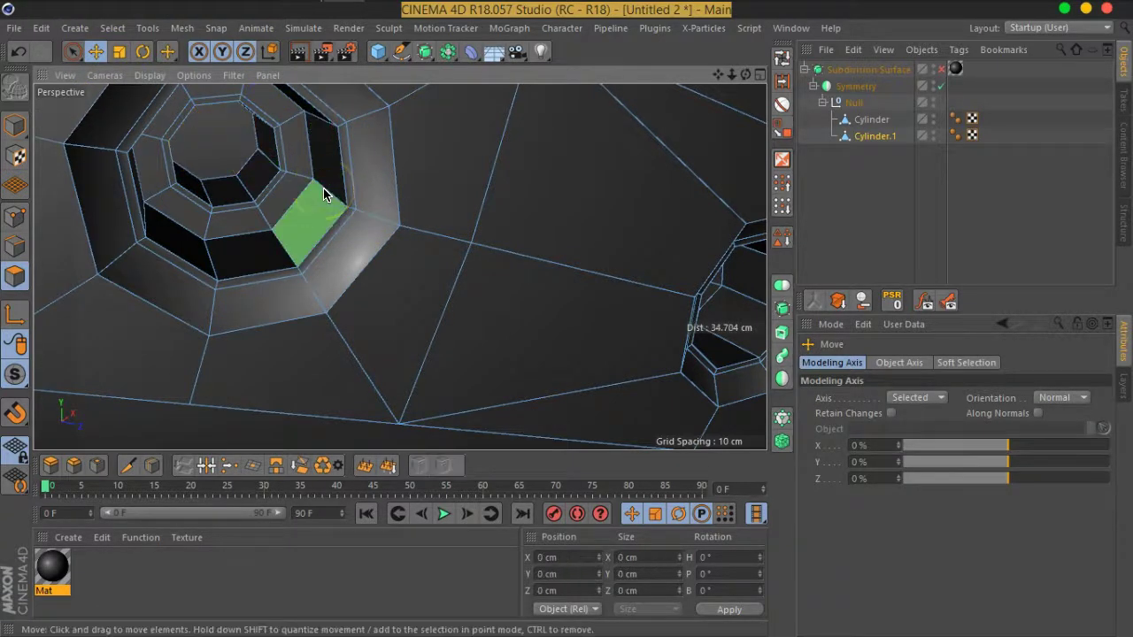
click(15, 215)
click(72, 51)
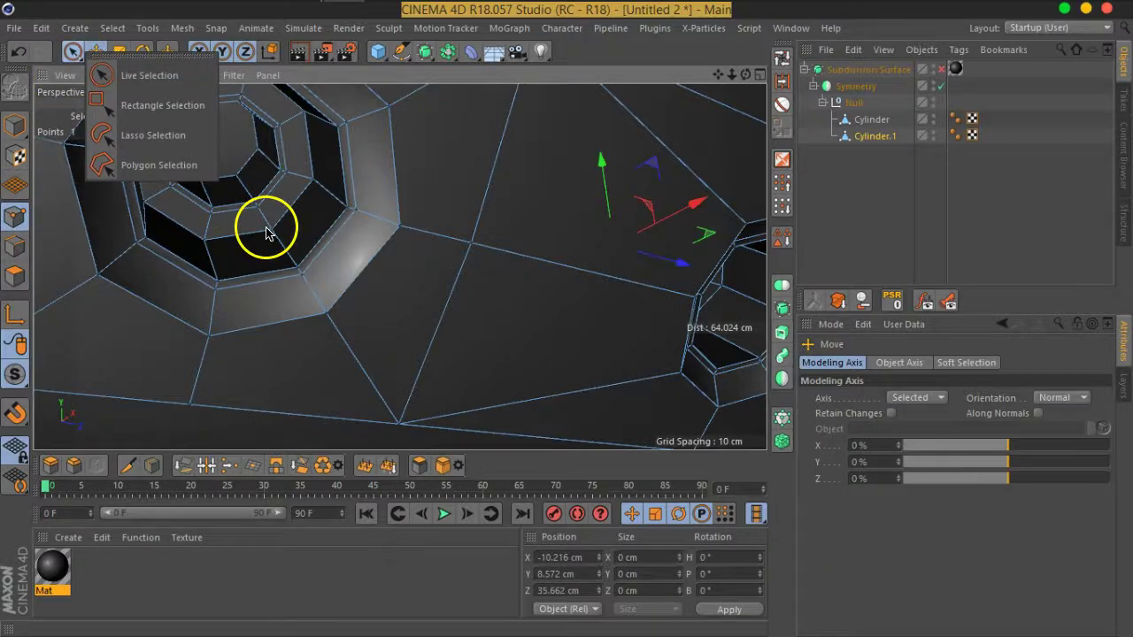
Step: Select all points and run Optimize to merge duplicate points
click(72, 52)
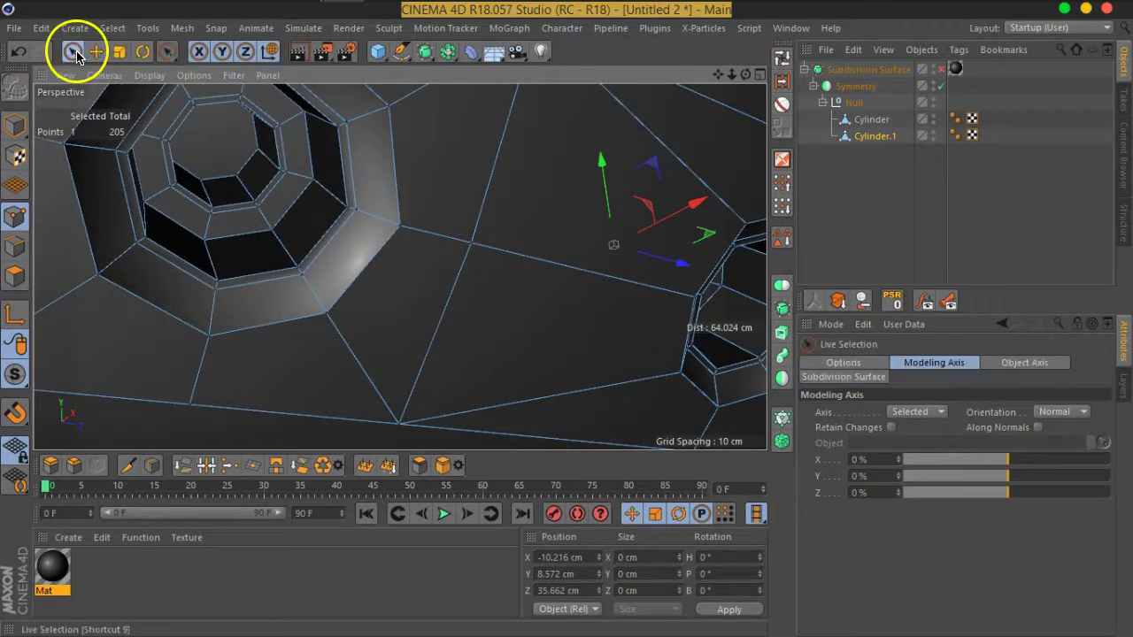
key(ctrl+a)
right_click(382, 283)
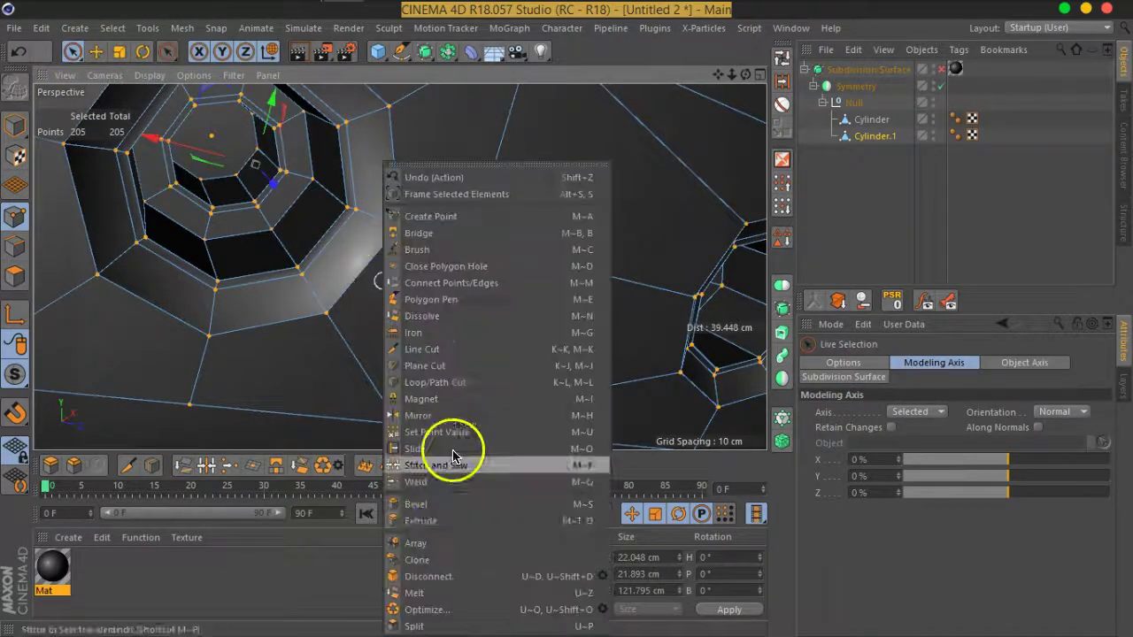
click(443, 609)
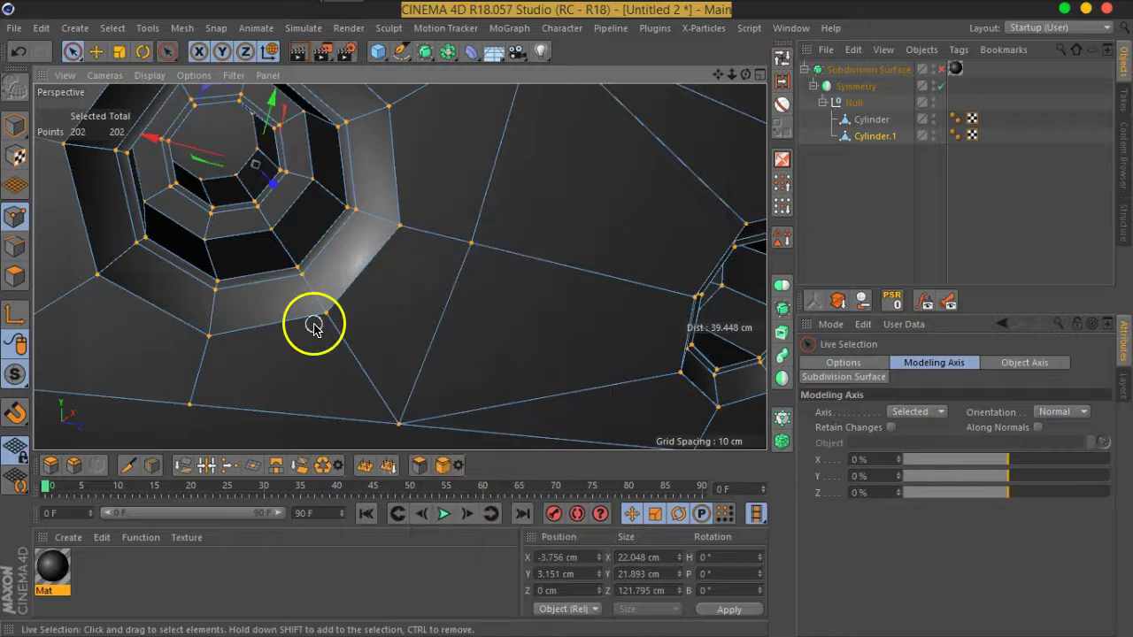
scroll(356, 316, down, 5)
Step: Enable the Subdivision Surface and view the smoothed holes up close from the side
click(805, 253)
mouse_move(643, 253)
alt+mouse_down()
mouse_move(518, 279)
mouse_move(614, 278)
alt+mouse_up()
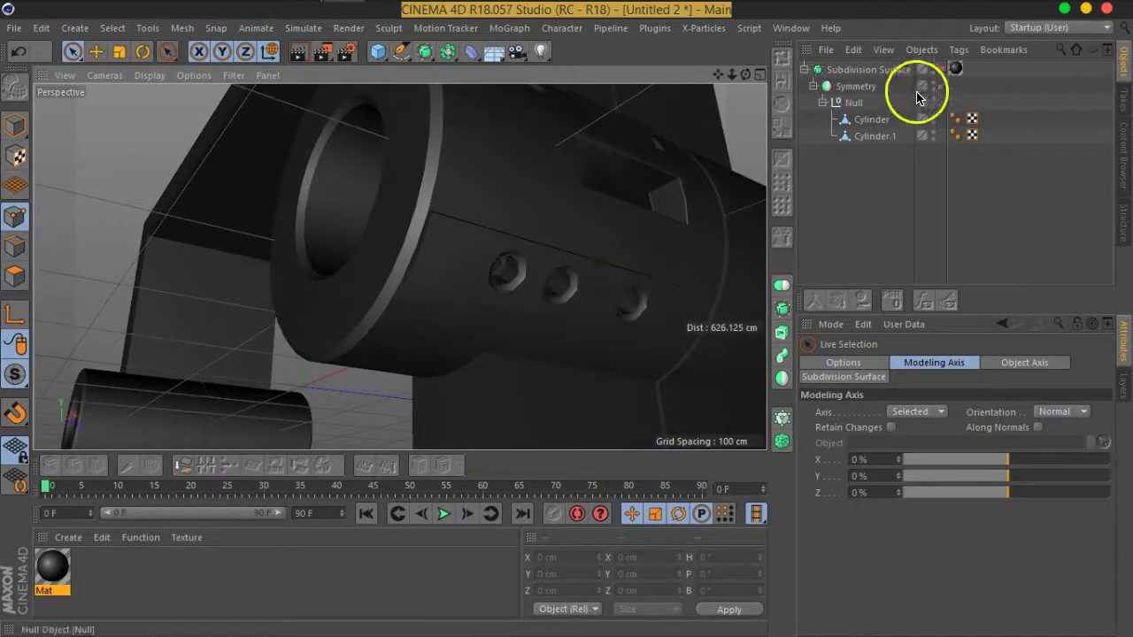
click(942, 69)
mouse_move(519, 322)
alt+mouse_down()
mouse_move(480, 278)
mouse_move(434, 272)
mouse_move(483, 269)
mouse_move(568, 333)
mouse_move(506, 307)
mouse_move(498, 286)
mouse_move(561, 295)
mouse_move(455, 278)
alt+mouse_up()
scroll(352, 240, up, 3)
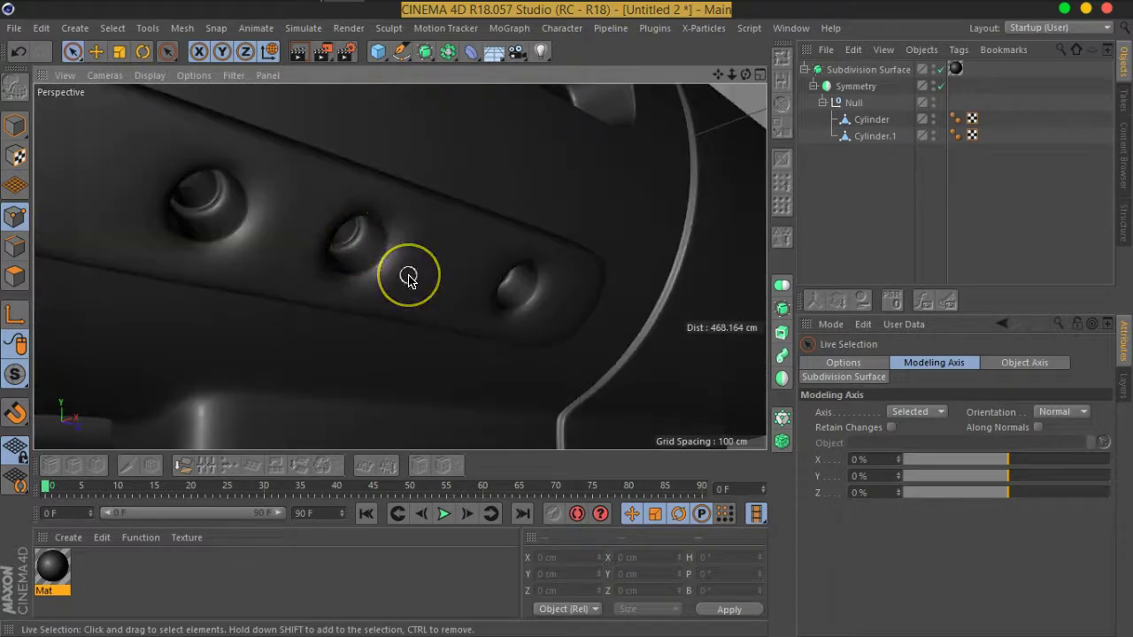
scroll(366, 261, up, 2)
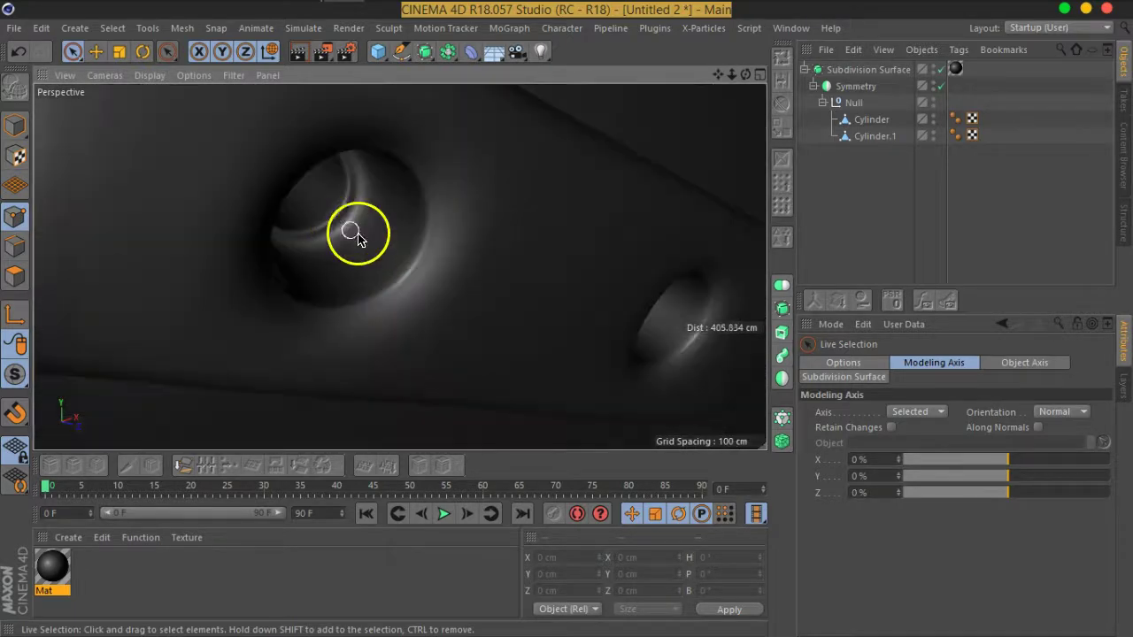
Step: Switch to Edge mode and select Cylinder.1 for editing
click(20, 252)
click(873, 124)
click(875, 136)
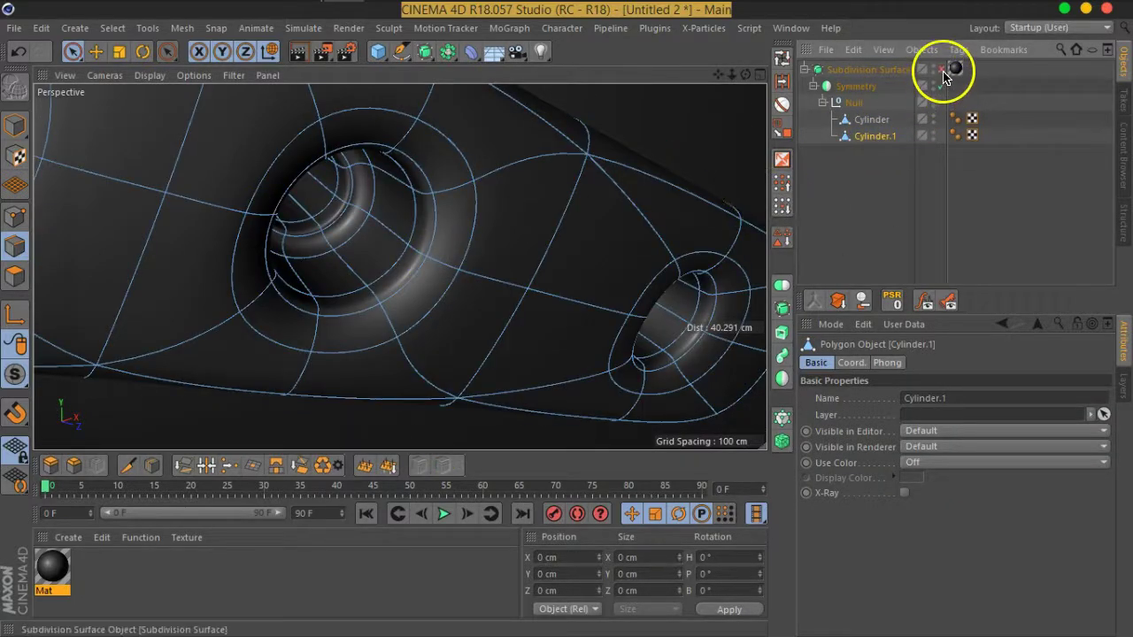
Step: Disable smoothing and start Loop Selection with Select Boundary Loop unchecked, facing the small hole
click(941, 70)
right_click(425, 284)
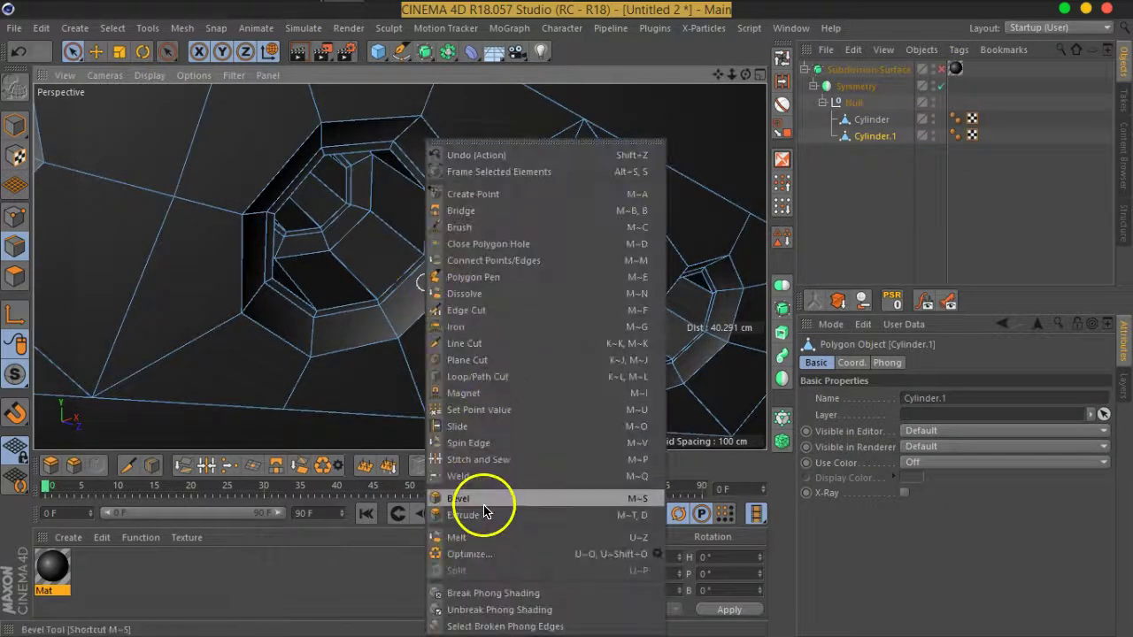
click(781, 57)
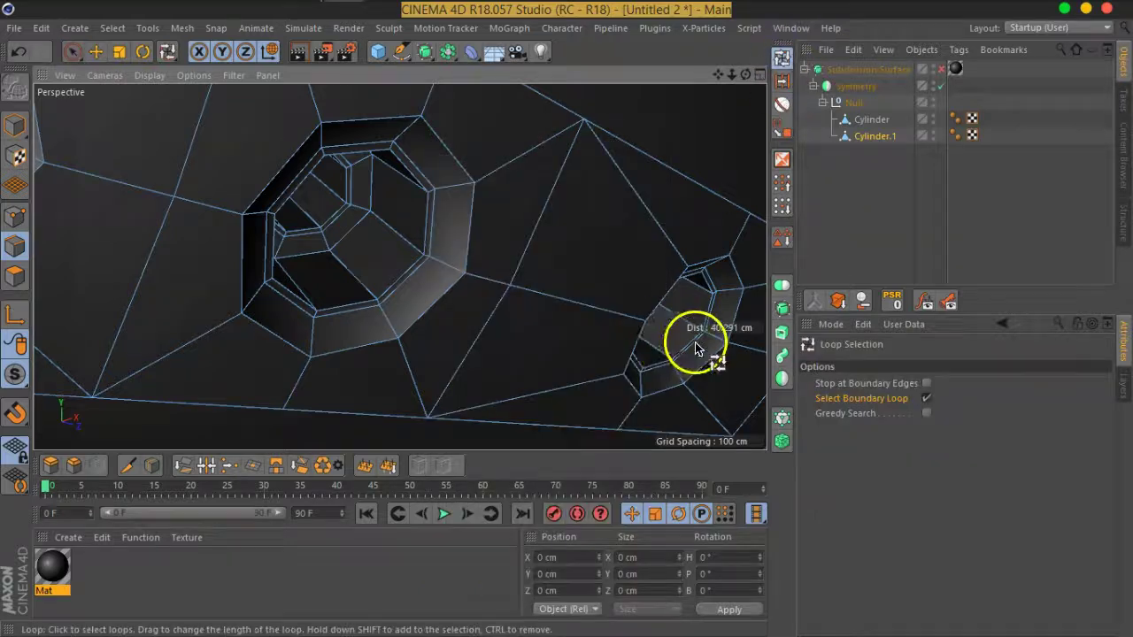
alt+middle_drag(695, 348, 405, 278)
scroll(519, 278, up, 3)
scroll(455, 260, up, 3)
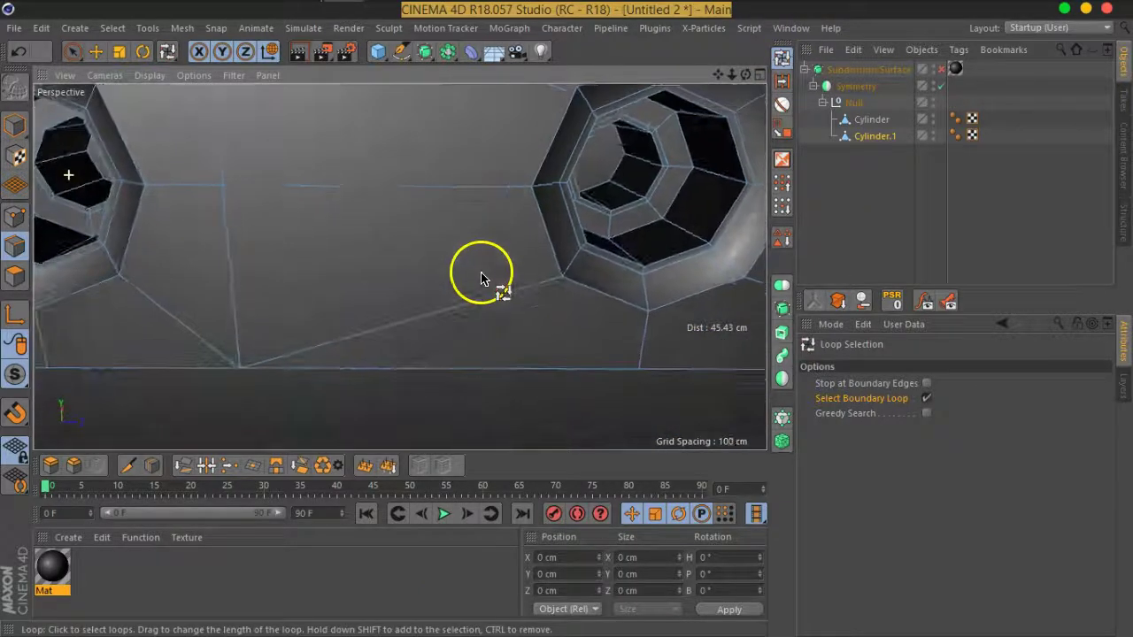
mouse_move(481, 278)
alt+mouse_down()
mouse_move(505, 253)
mouse_move(409, 199)
alt+mouse_up()
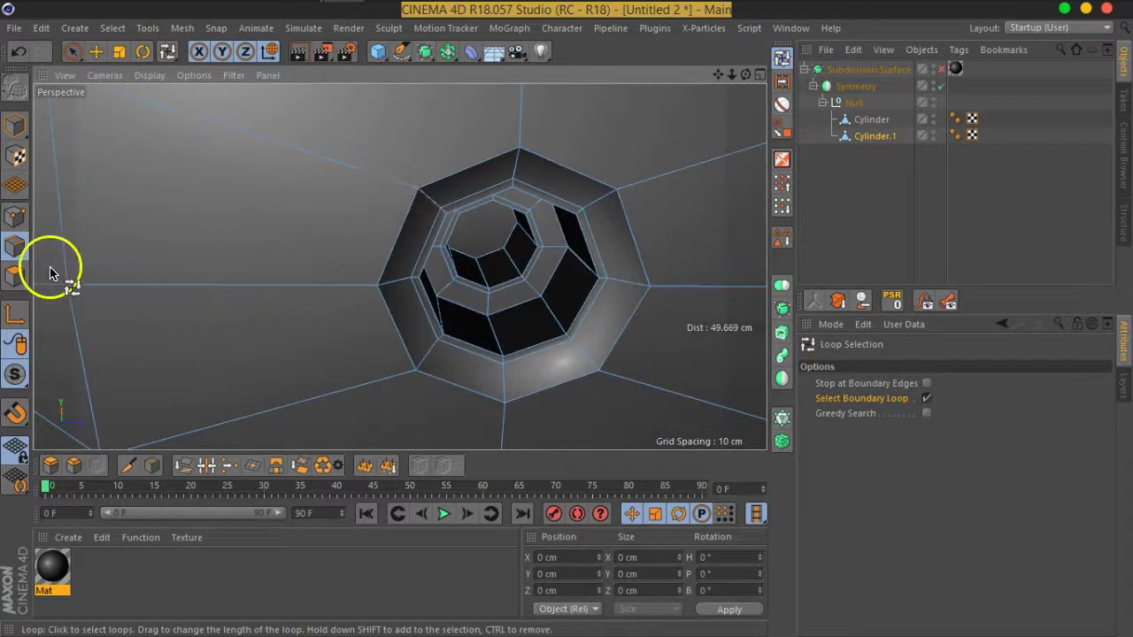
click(926, 399)
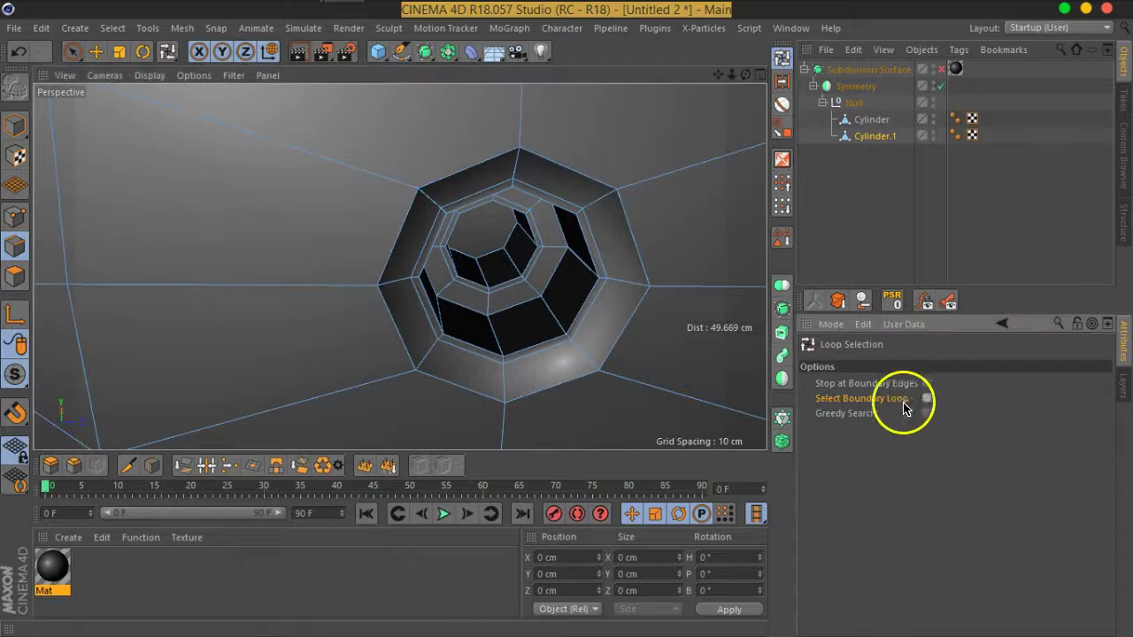
mouse_move(569, 304)
alt+mouse_down()
mouse_move(584, 328)
mouse_move(571, 327)
alt+mouse_up()
key(ctrl+shift+z)
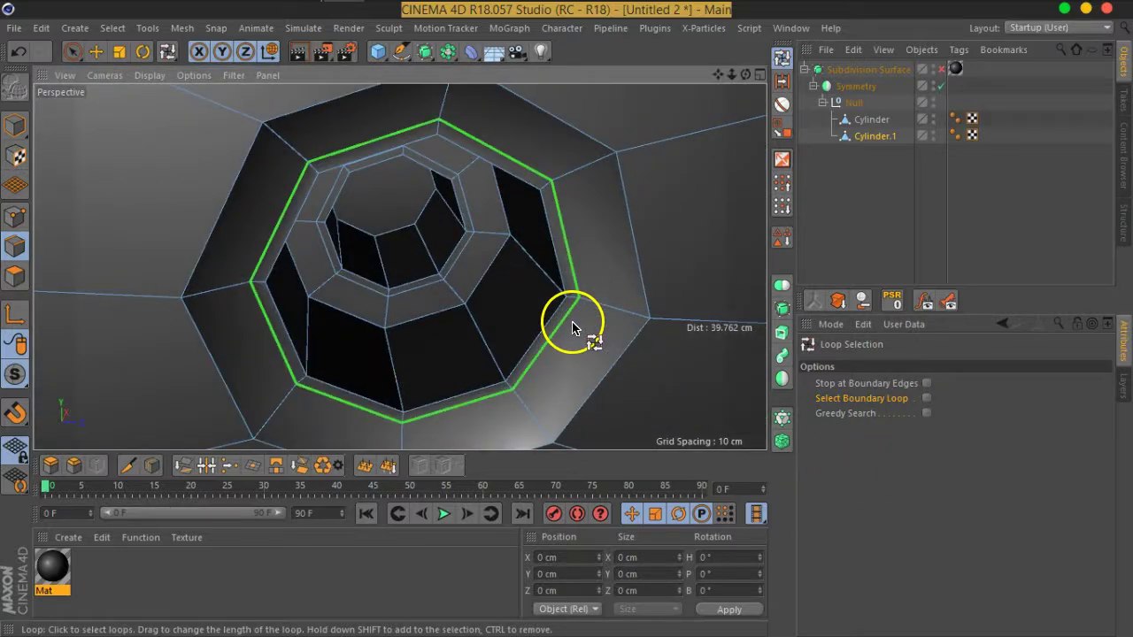
Step: Shift-select the rim and middle step edge loops of both holes
click(542, 323)
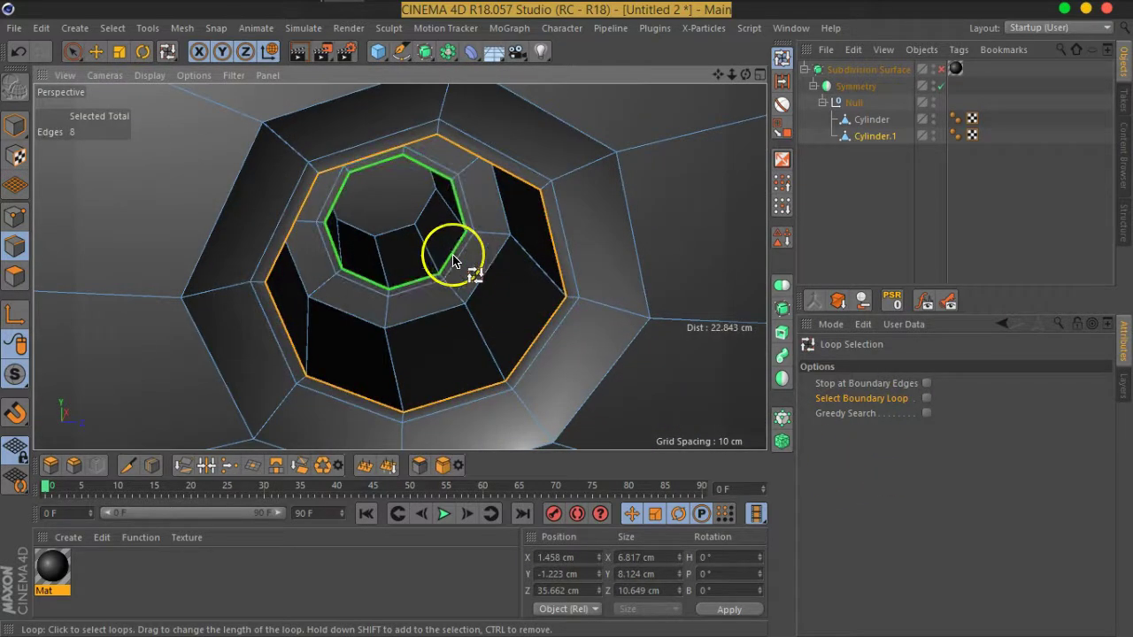
shift+click(485, 277)
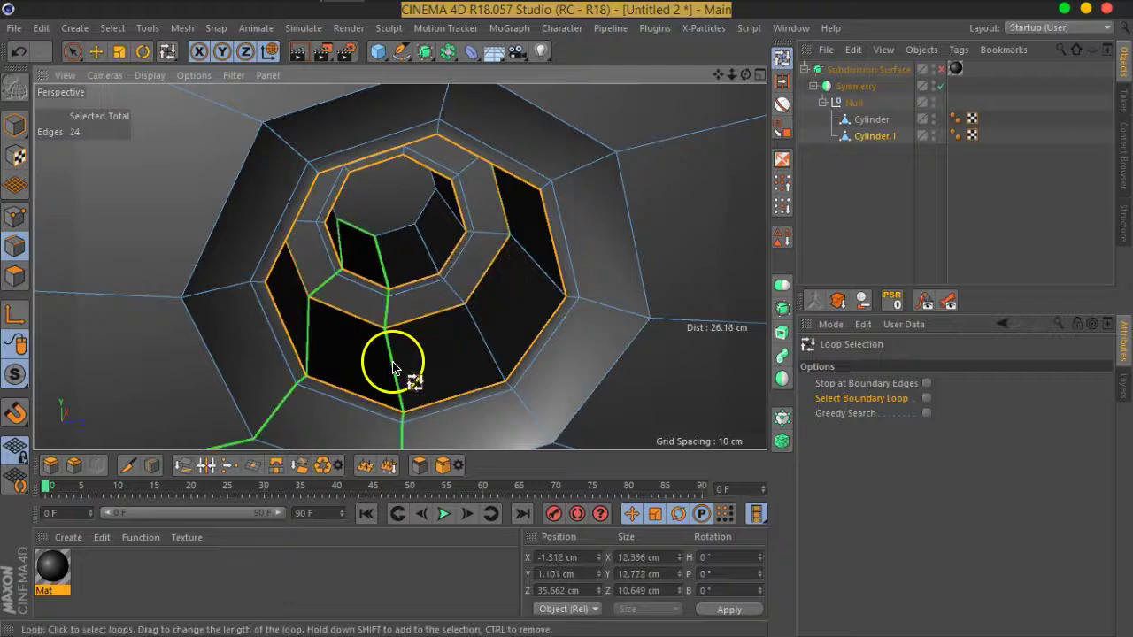
scroll(394, 370, down, 3)
mouse_move(417, 362)
alt+mouse_down()
mouse_move(485, 381)
mouse_move(463, 319)
mouse_move(316, 354)
mouse_move(451, 356)
mouse_move(438, 301)
alt+mouse_up()
shift+click(431, 283)
alt+drag(361, 240, 350, 209)
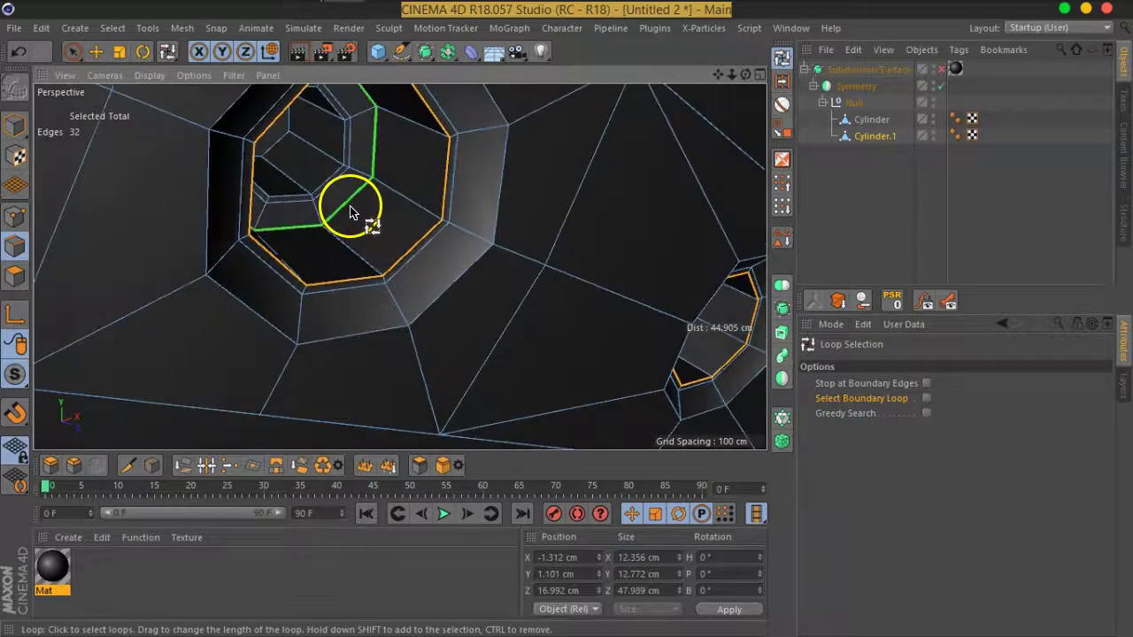
mouse_move(299, 249)
alt+mouse_down()
mouse_move(285, 263)
mouse_move(519, 321)
alt+mouse_up()
alt+drag(455, 207, 414, 196)
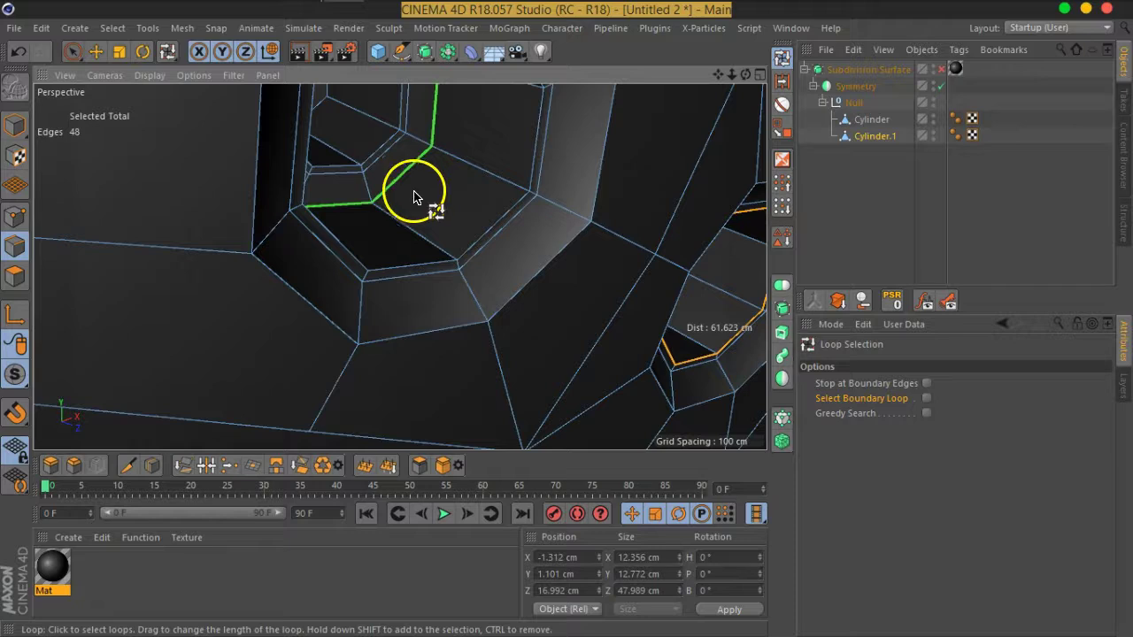
shift+click(474, 233)
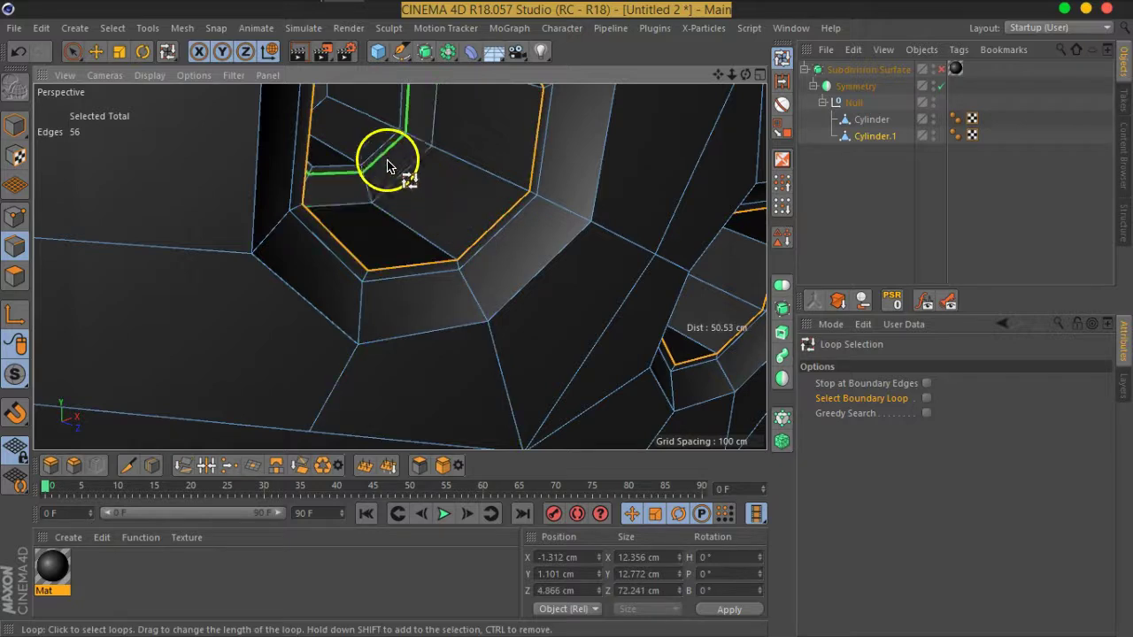
right_click(381, 280)
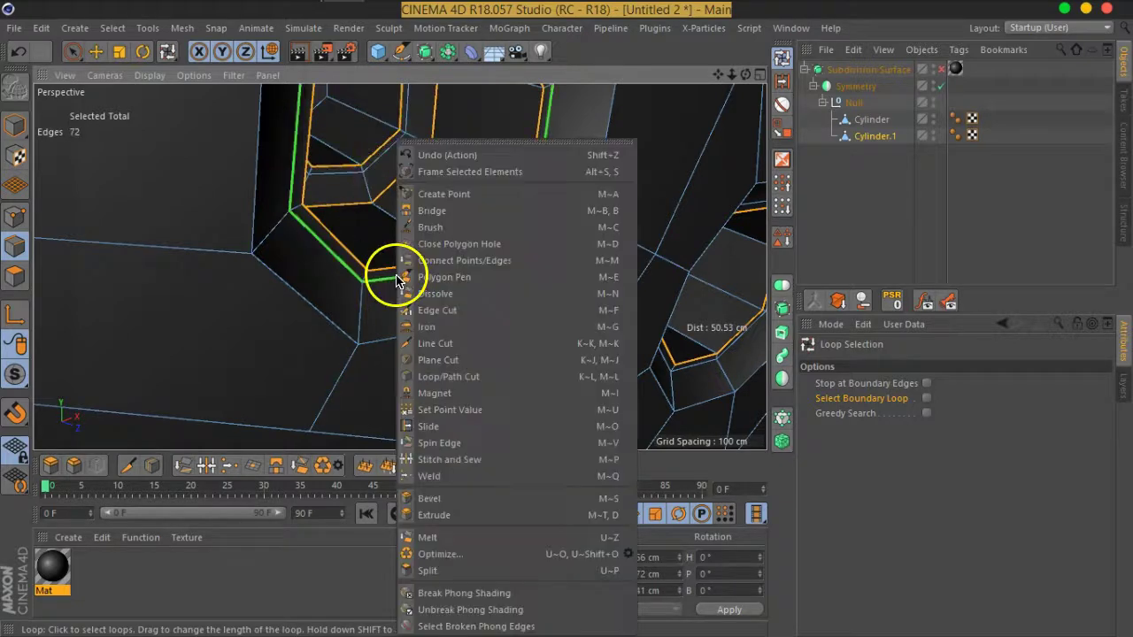
Step: Bevel the selected hole edge loops with a 0.128 cm offset, then deselect everything
click(482, 571)
mouse_move(518, 409)
alt+mouse_down()
mouse_move(417, 324)
mouse_move(472, 329)
mouse_move(481, 349)
mouse_move(376, 310)
alt+mouse_up()
drag(923, 456, 923, 456)
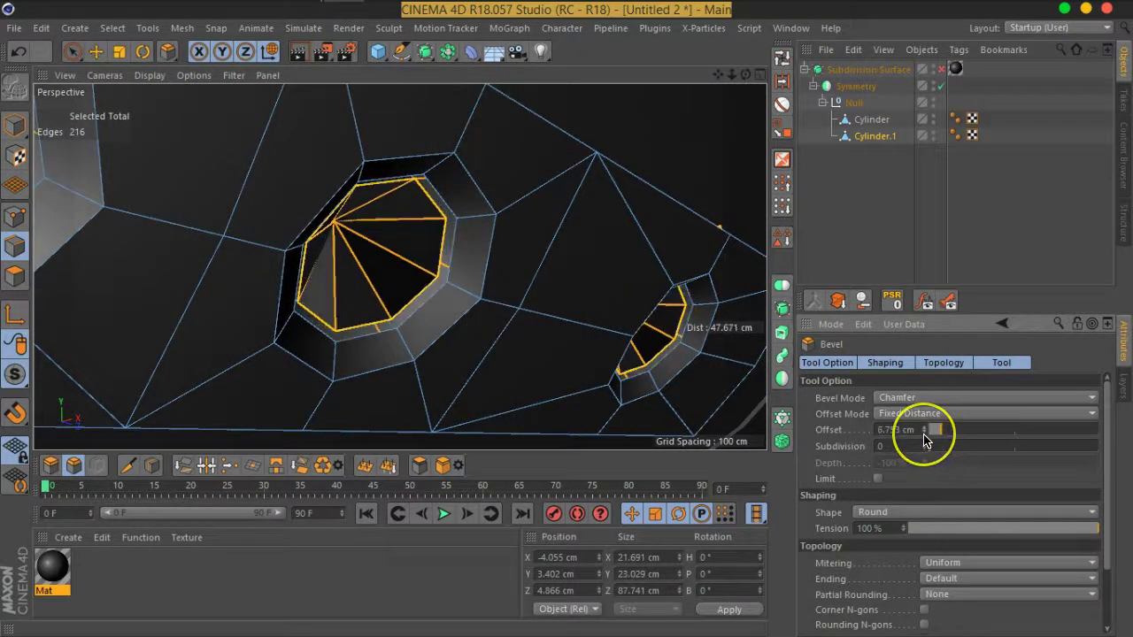
drag(923, 444, 926, 441)
click(924, 440)
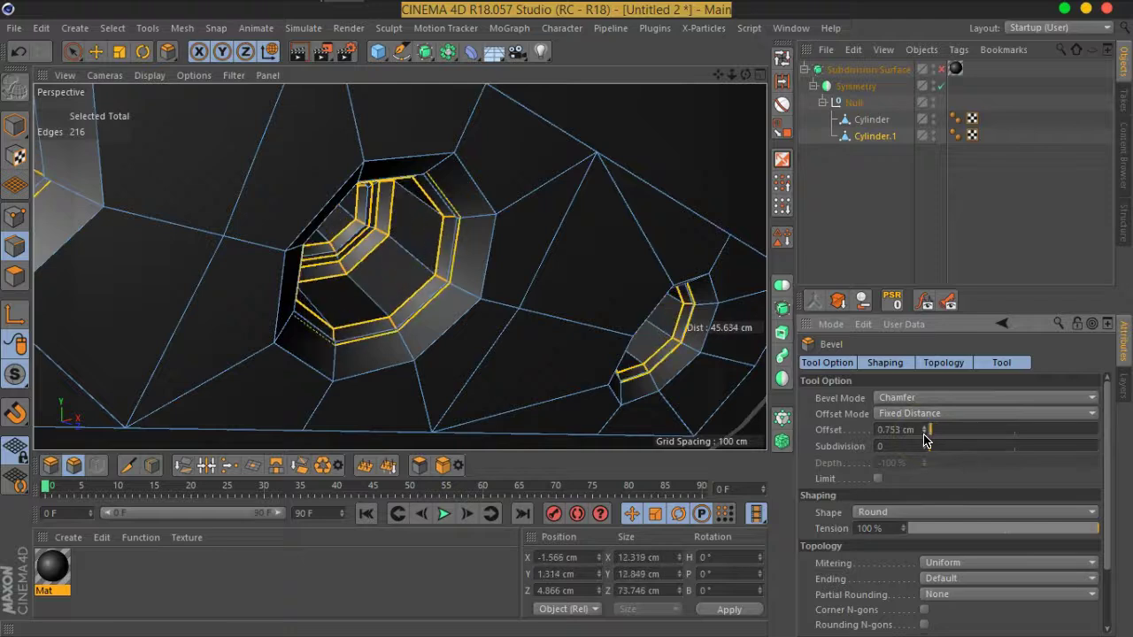
click(923, 435)
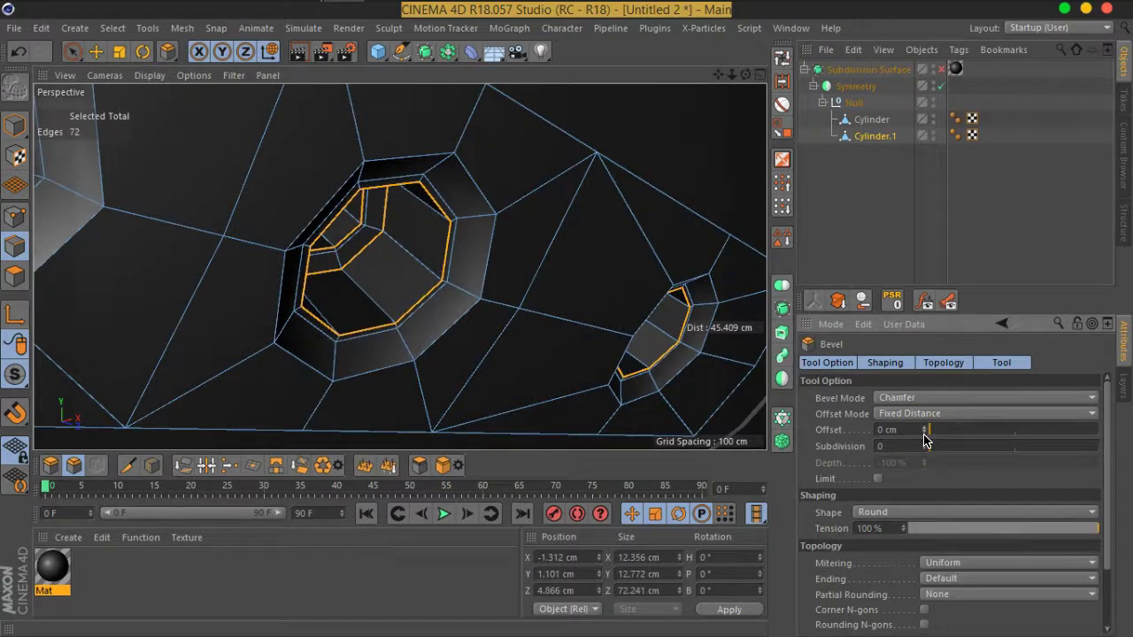
scroll(354, 215, up, 1)
scroll(381, 239, up, 1)
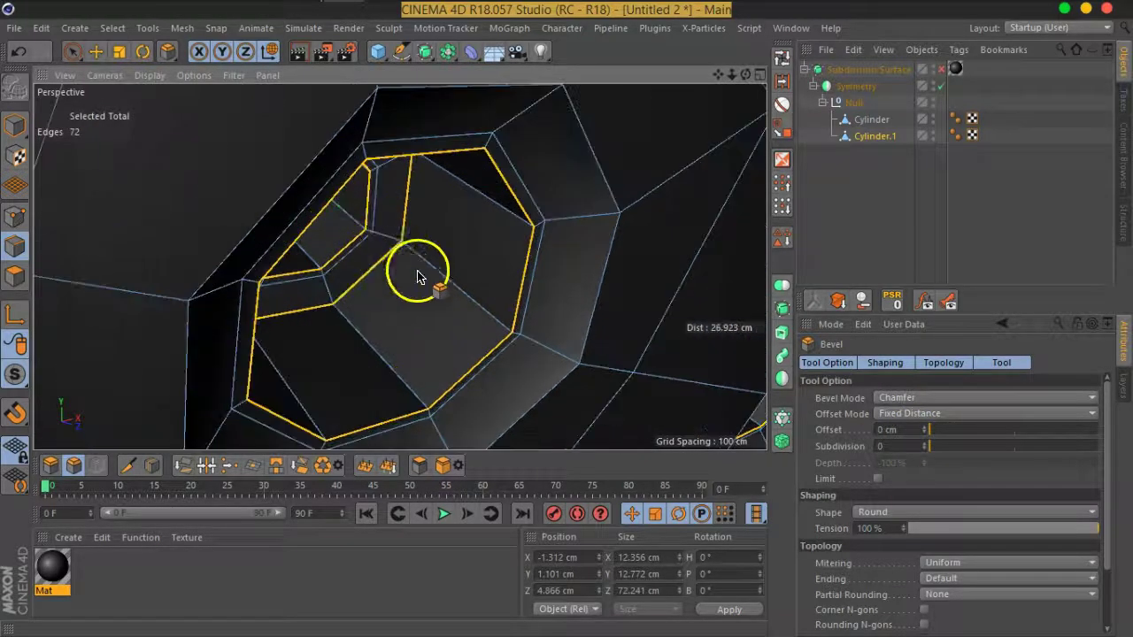
scroll(469, 288, up, 1)
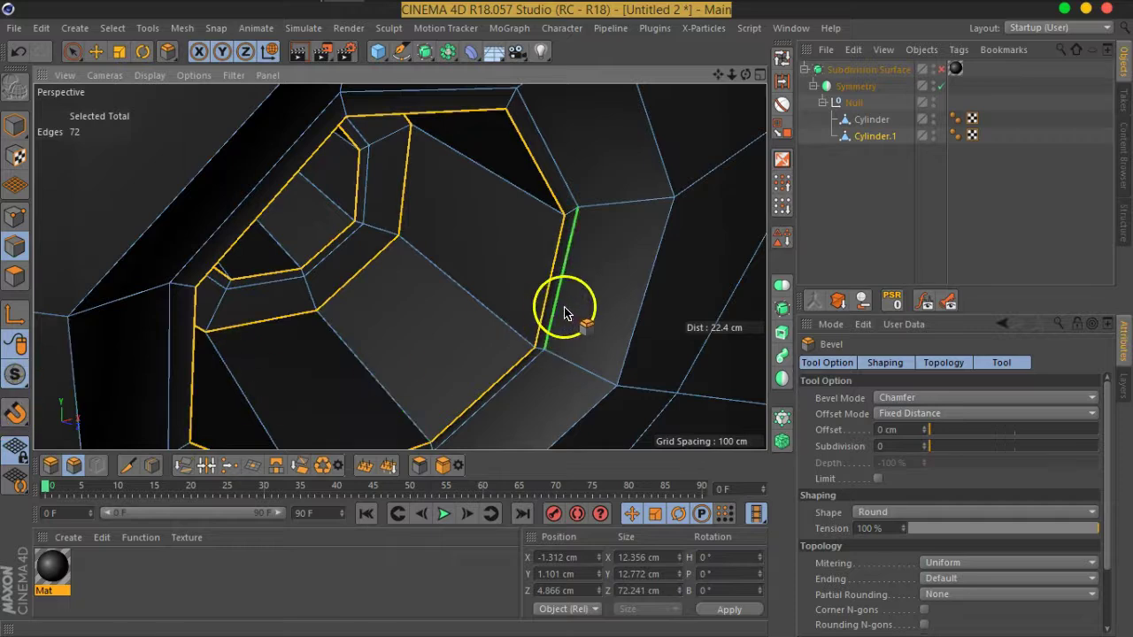
drag(548, 312, 548, 312)
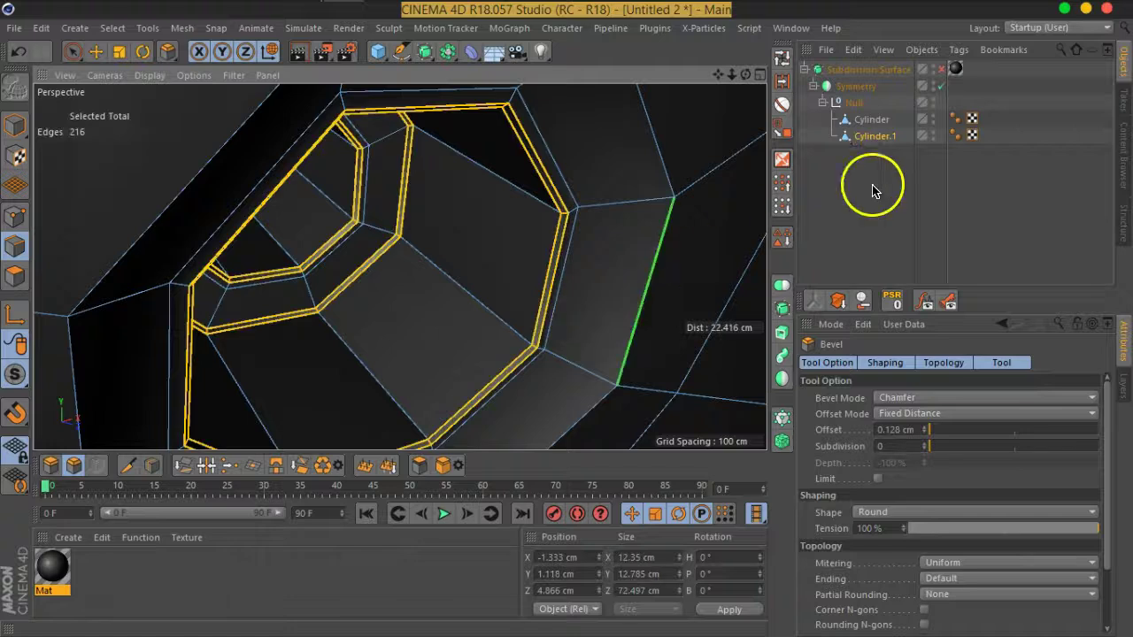
click(880, 237)
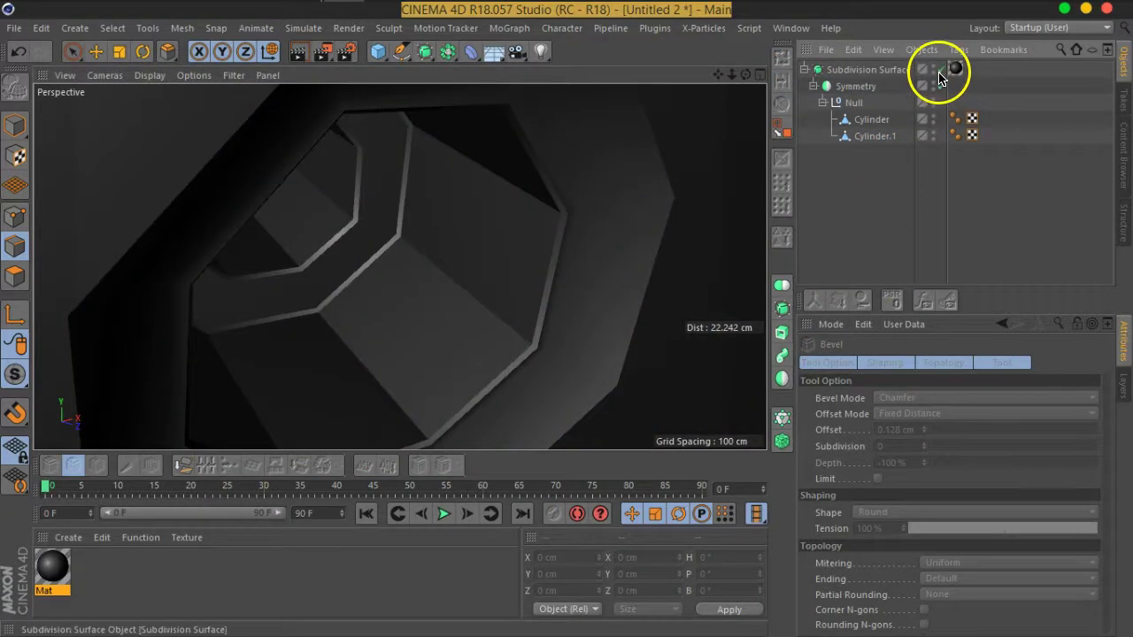
Step: Re-enable Subdivision Surface to inspect the chamfered holes, then select the main Cylinder object
click(940, 71)
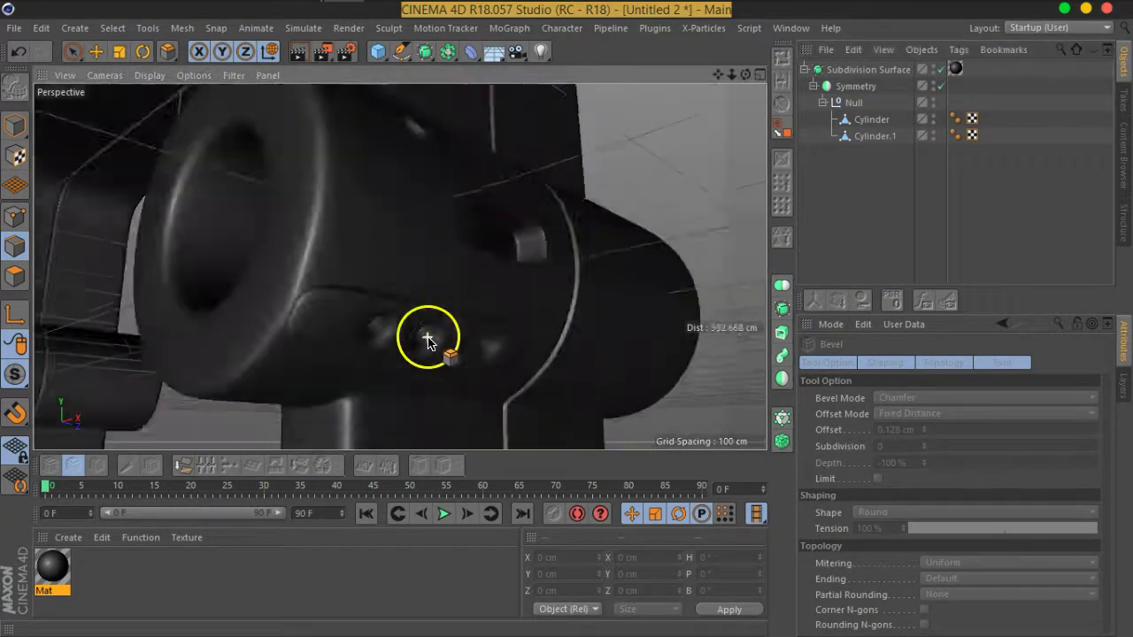
mouse_move(433, 347)
alt+mouse_down()
mouse_move(496, 312)
mouse_move(670, 336)
mouse_move(377, 309)
mouse_move(462, 278)
mouse_move(96, 319)
mouse_move(443, 331)
mouse_move(470, 288)
mouse_move(532, 356)
mouse_move(567, 336)
alt+mouse_up()
click(877, 121)
mouse_move(498, 309)
alt+mouse_down()
mouse_move(409, 299)
mouse_move(381, 382)
mouse_move(498, 265)
mouse_move(481, 245)
mouse_move(559, 316)
mouse_move(481, 261)
mouse_move(81, 292)
alt+mouse_up()
mouse_move(359, 285)
alt+mouse_down()
mouse_move(404, 380)
mouse_move(443, 261)
mouse_move(437, 270)
mouse_move(508, 177)
mouse_move(430, 273)
mouse_move(218, 268)
mouse_move(309, 296)
mouse_move(374, 266)
mouse_move(412, 309)
mouse_move(171, 308)
mouse_move(362, 283)
mouse_move(468, 323)
mouse_move(286, 360)
mouse_move(236, 346)
mouse_move(514, 336)
alt+mouse_up()
Step: Add a single, non-mirrored Loop/Path Cut at 50% around the front ring
scroll(418, 278, up, 3)
scroll(418, 278, up, 1)
right_click(448, 305)
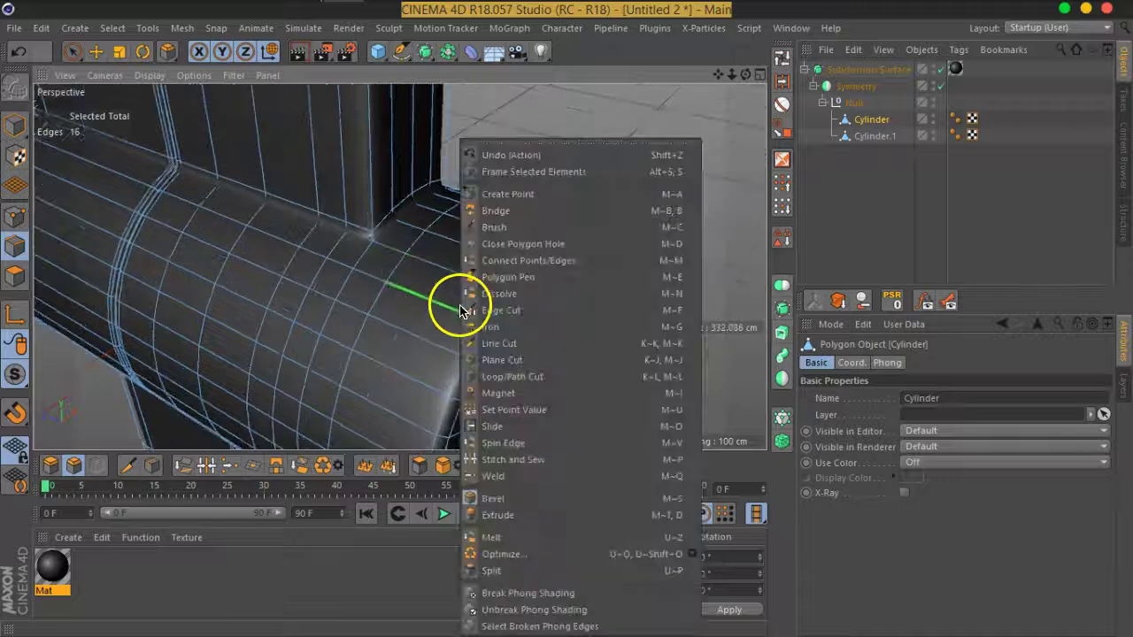
click(547, 376)
mouse_move(616, 298)
alt+mouse_down()
mouse_move(582, 260)
mouse_move(598, 291)
alt+mouse_up()
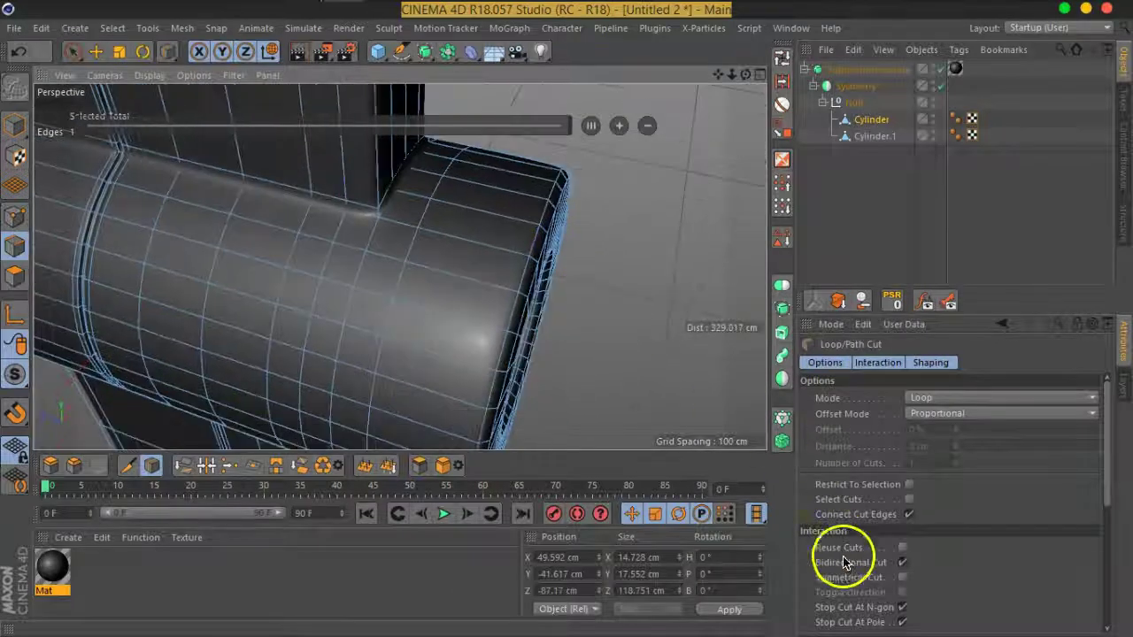
click(902, 578)
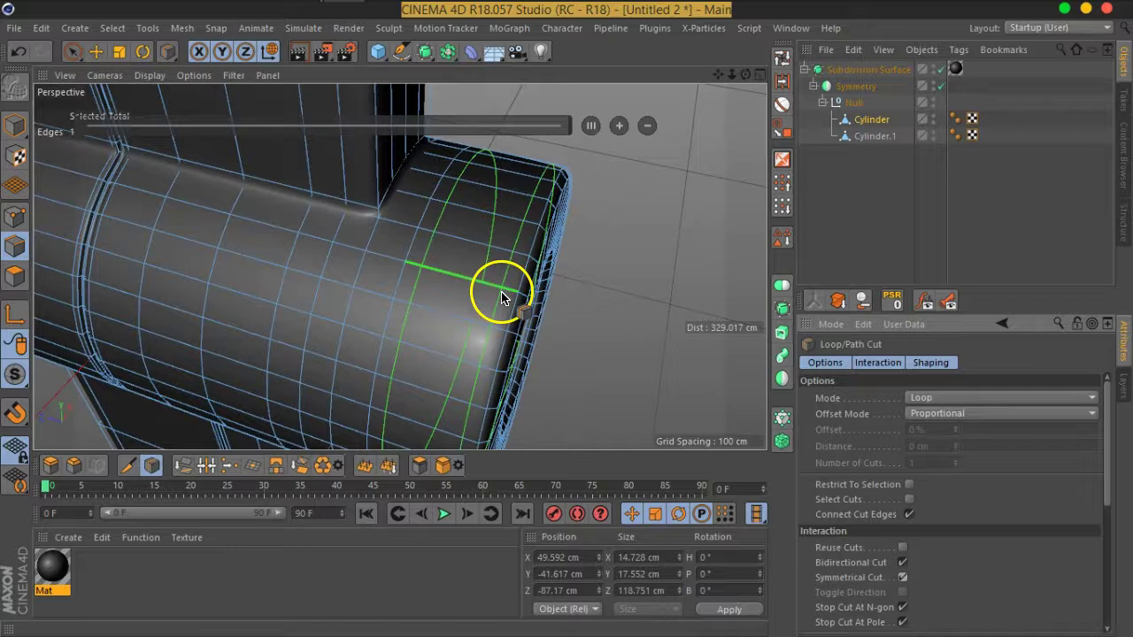
click(507, 297)
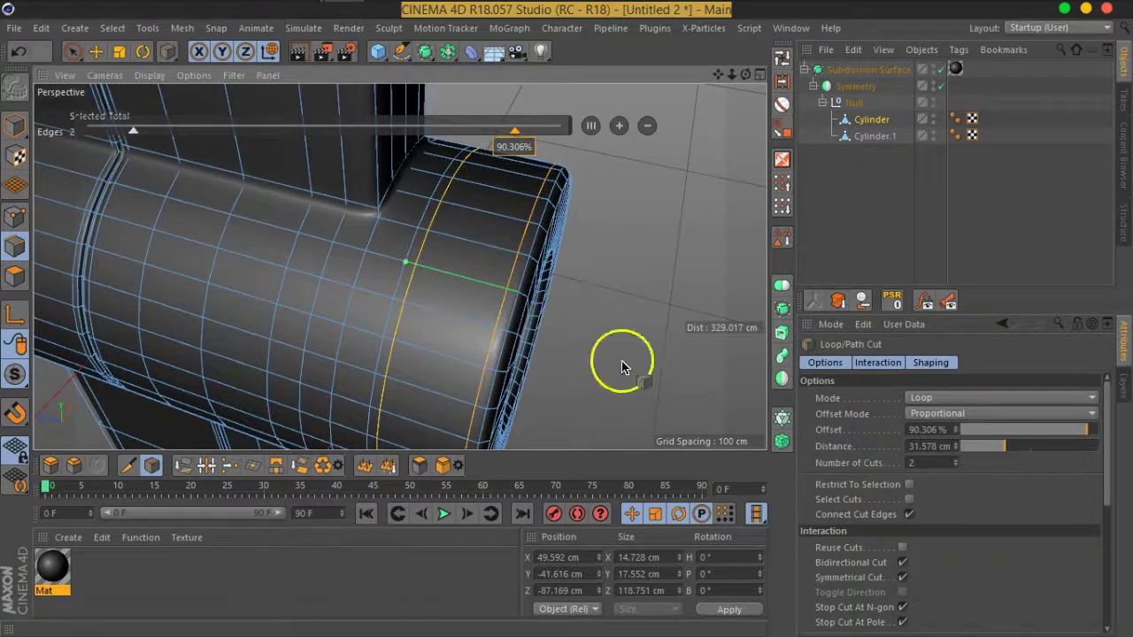
click(902, 578)
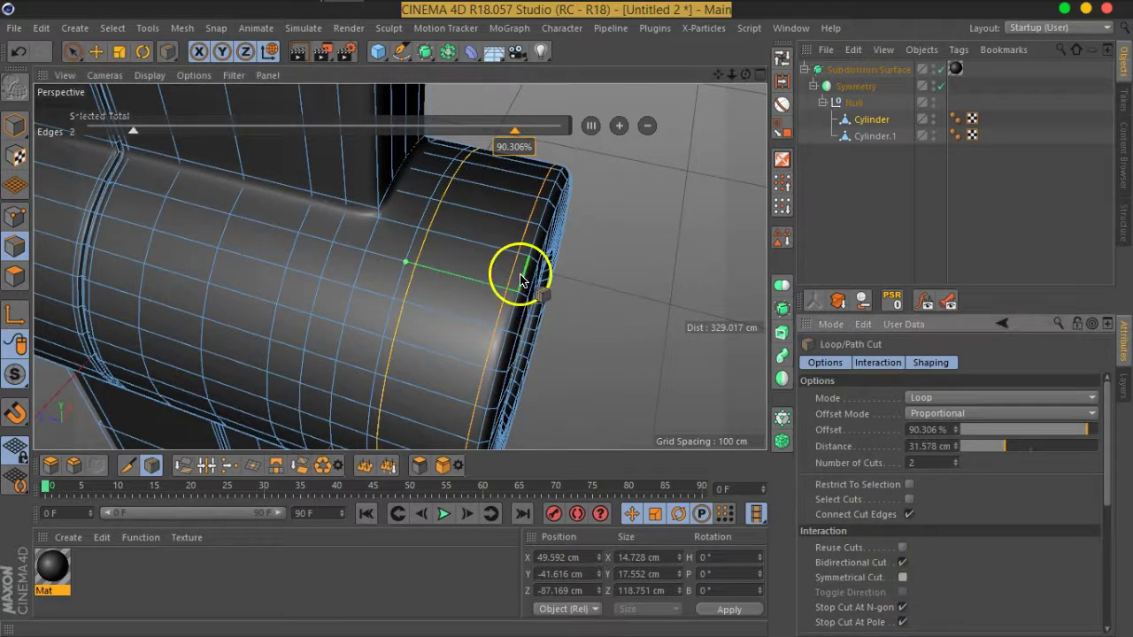
click(454, 283)
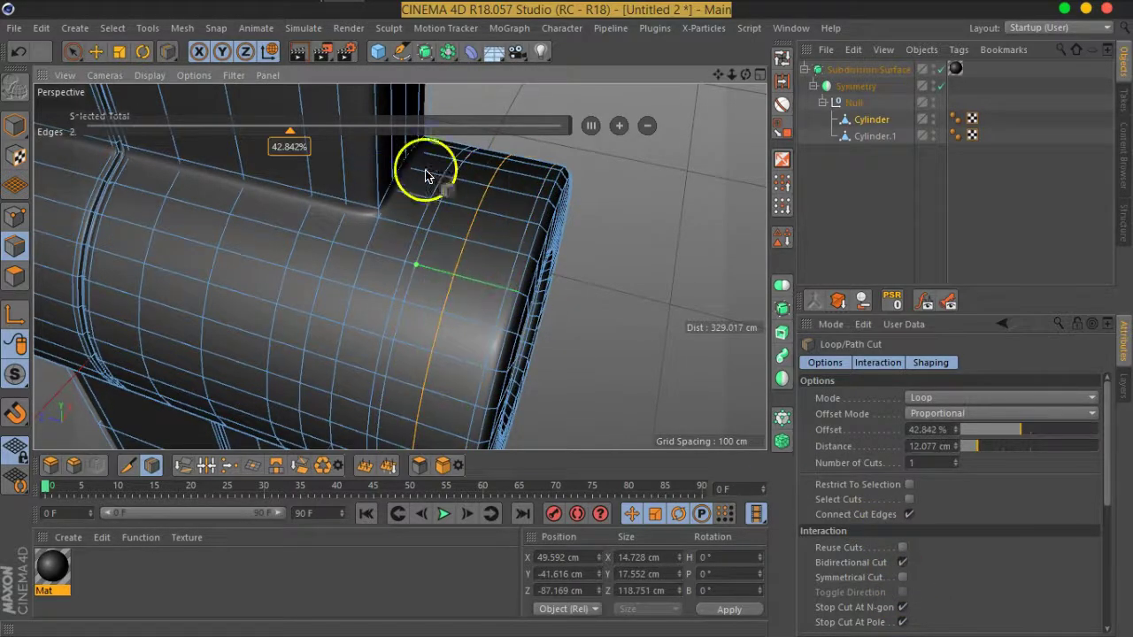
click(590, 127)
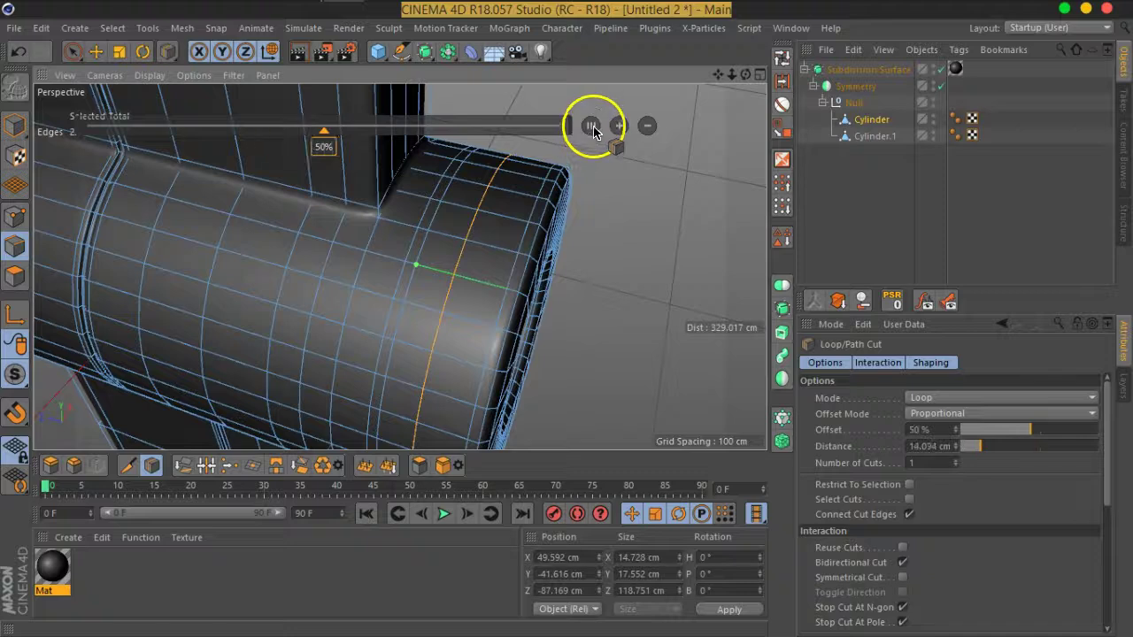
Step: Switch to Points mode with Live Selection and turn off the Subdivision Surface
click(15, 216)
click(75, 59)
mouse_move(508, 284)
alt+mouse_down()
mouse_move(650, 244)
mouse_move(410, 248)
mouse_move(331, 298)
mouse_move(525, 244)
alt+mouse_up()
click(940, 71)
alt+drag(372, 324, 430, 256)
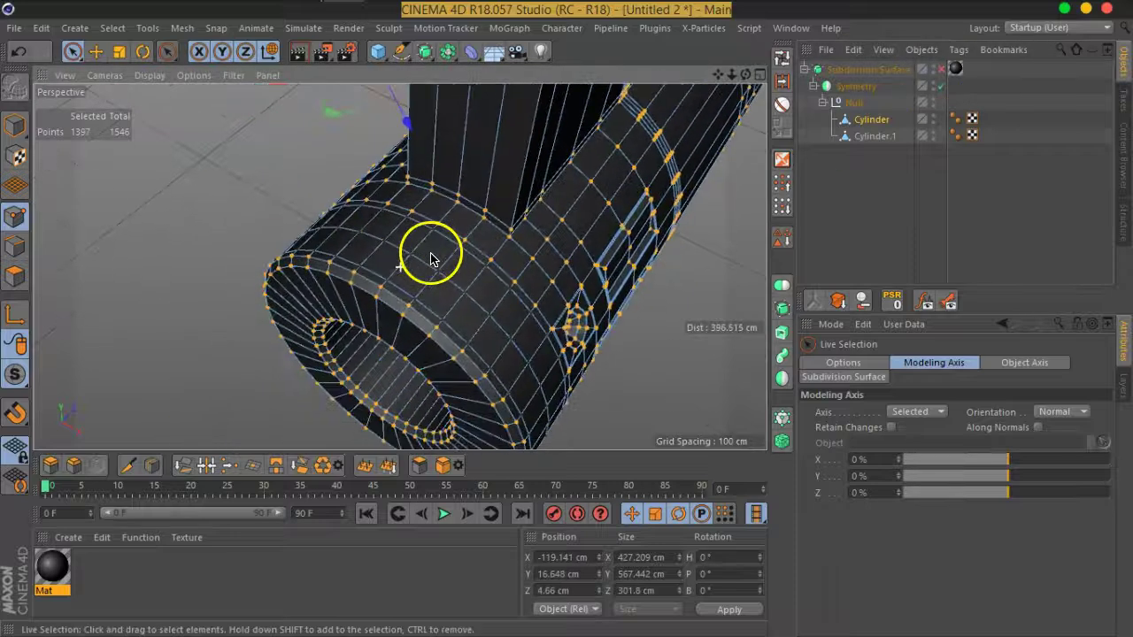
alt+drag(470, 310, 470, 310)
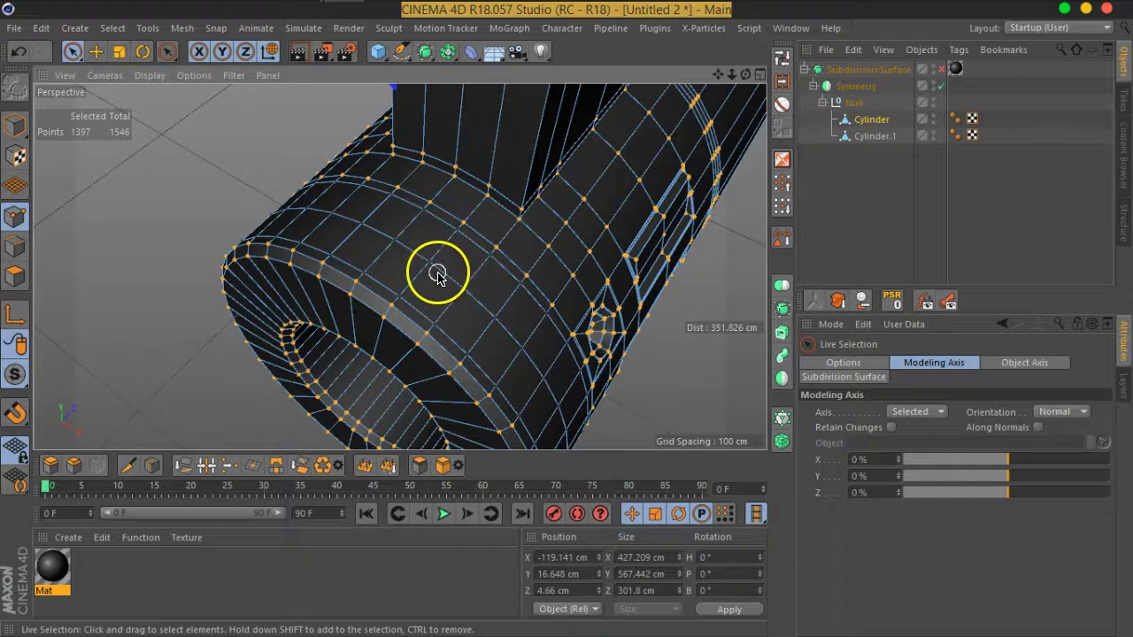
mouse_move(456, 283)
alt+mouse_down()
mouse_move(498, 256)
mouse_move(423, 252)
alt+mouse_up()
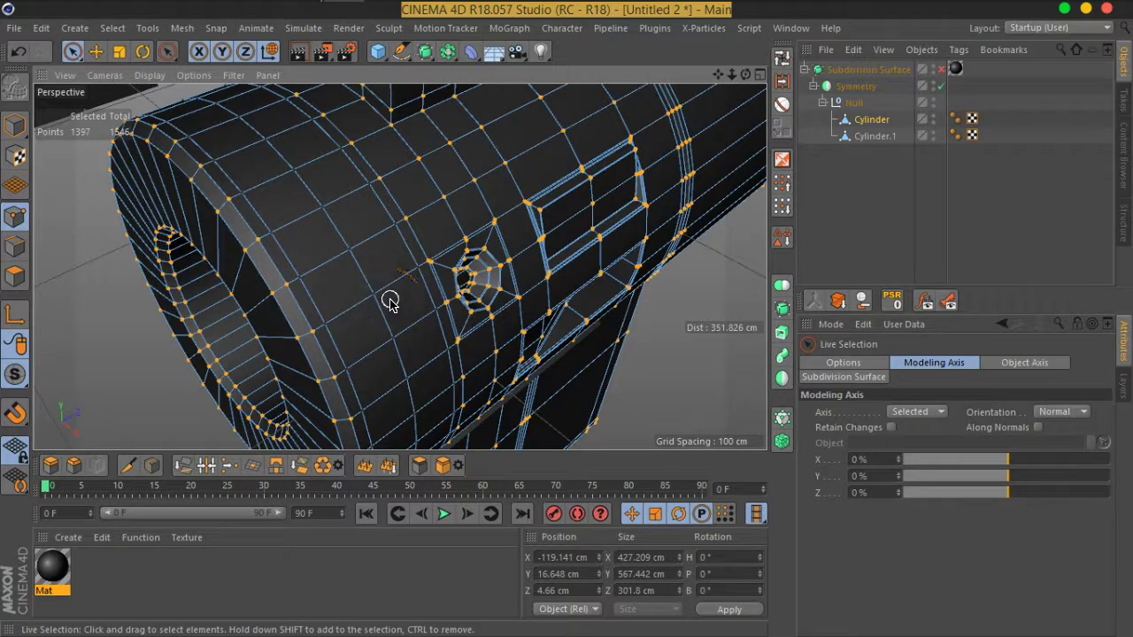
mouse_move(390, 301)
alt+mouse_down()
mouse_move(339, 301)
mouse_move(352, 266)
alt+mouse_up()
alt+right_drag(352, 265, 360, 101)
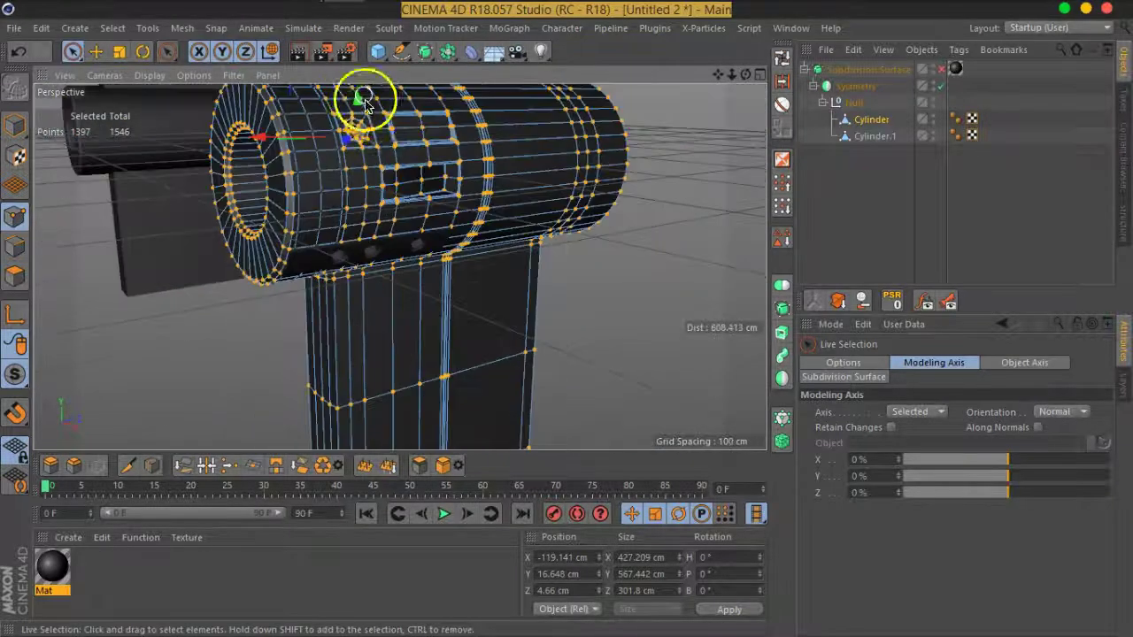
mouse_move(339, 195)
alt+mouse_down()
mouse_move(468, 278)
mouse_move(455, 271)
alt+mouse_up()
alt+right_drag(455, 271, 507, 277)
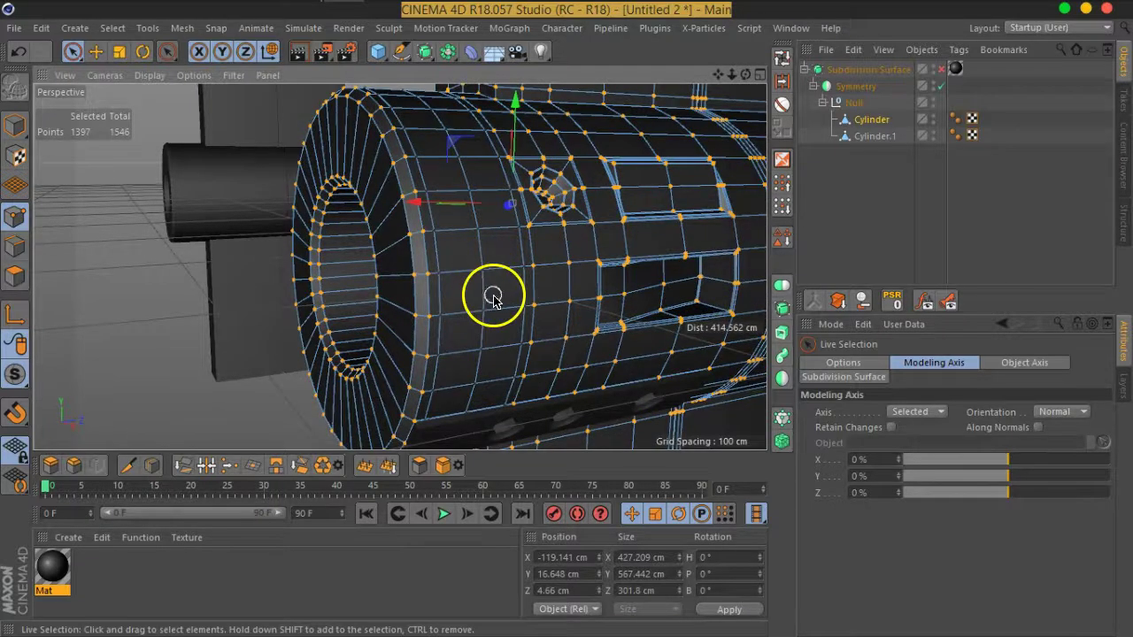
Step: Live-select a 4×4 square block of points on the side of the front ring
click(496, 301)
scroll(506, 301, up, 5)
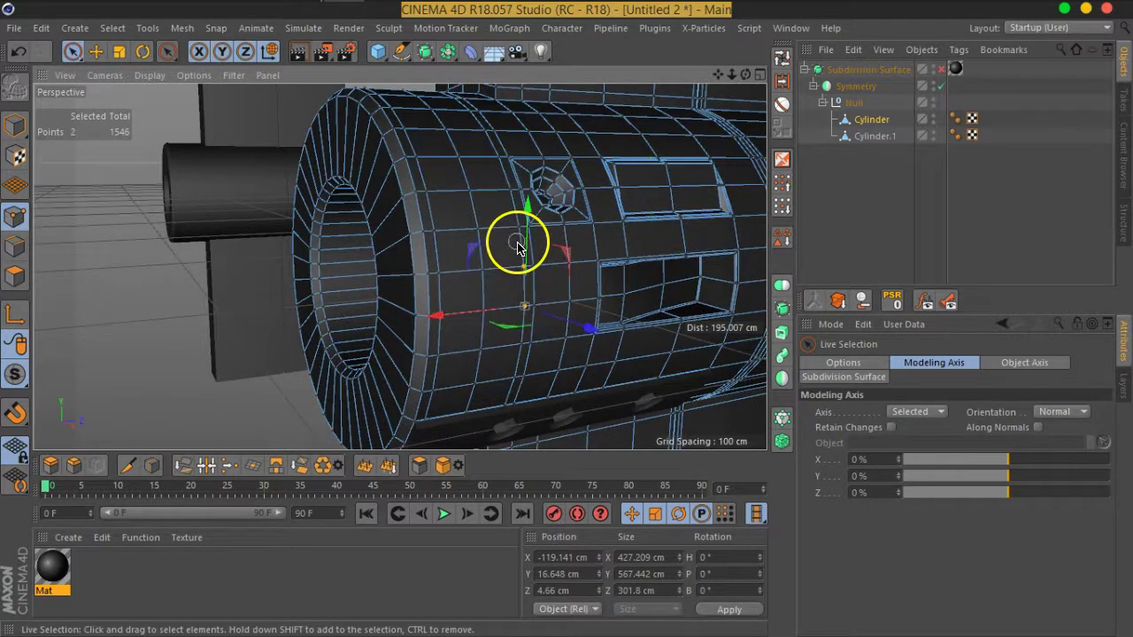
shift+click(478, 231)
shift+click(435, 232)
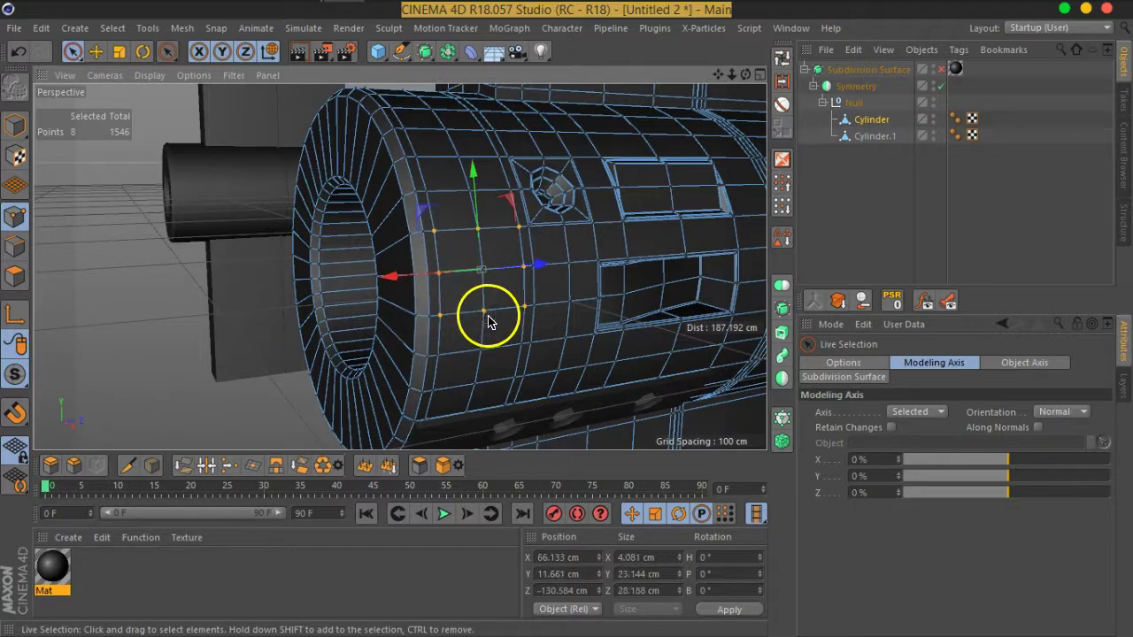
mouse_move(486, 319)
alt+mouse_down()
mouse_move(547, 277)
mouse_move(463, 303)
mouse_move(433, 216)
mouse_move(594, 198)
mouse_move(622, 177)
mouse_move(304, 280)
mouse_move(440, 325)
alt+mouse_up()
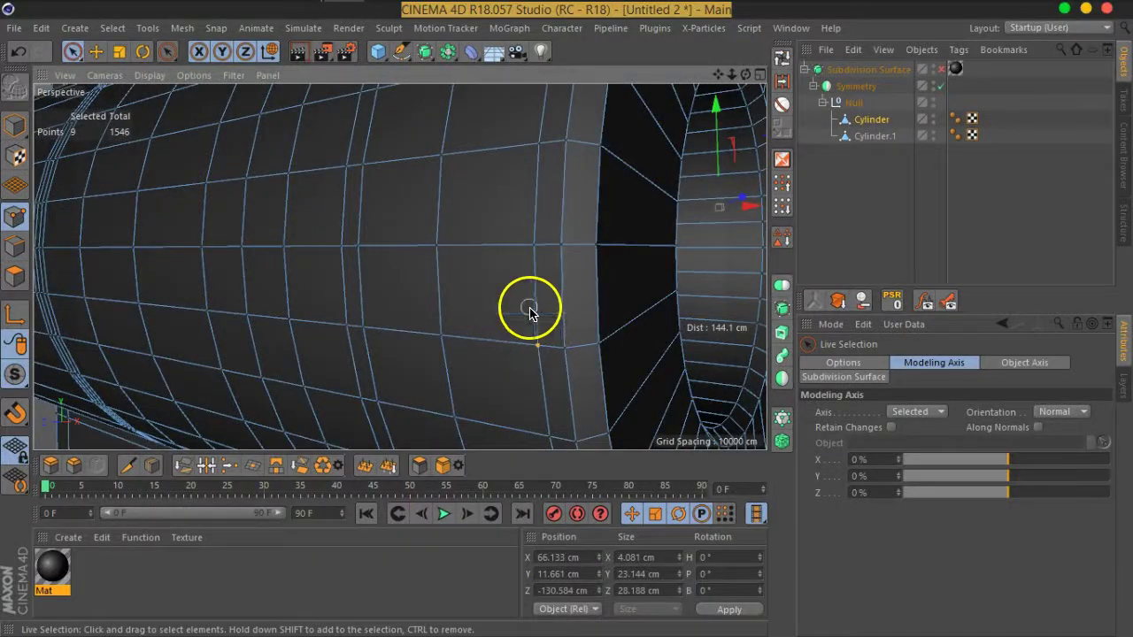
mouse_move(485, 152)
shift+mouse_down()
mouse_move(393, 159)
mouse_move(362, 189)
mouse_move(363, 331)
shift+mouse_up()
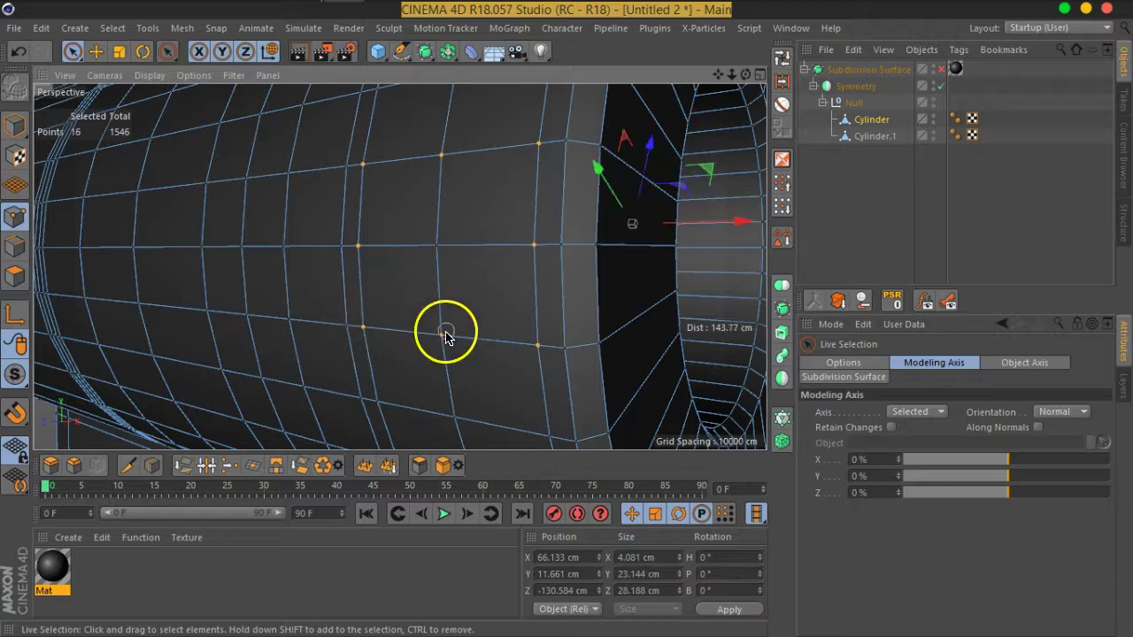
scroll(447, 336, down, 5)
mouse_move(445, 331)
alt+mouse_down()
mouse_move(619, 336)
mouse_move(375, 342)
mouse_move(400, 363)
mouse_move(531, 344)
mouse_move(417, 342)
mouse_move(559, 331)
mouse_move(590, 350)
alt+mouse_up()
scroll(412, 316, up, 3)
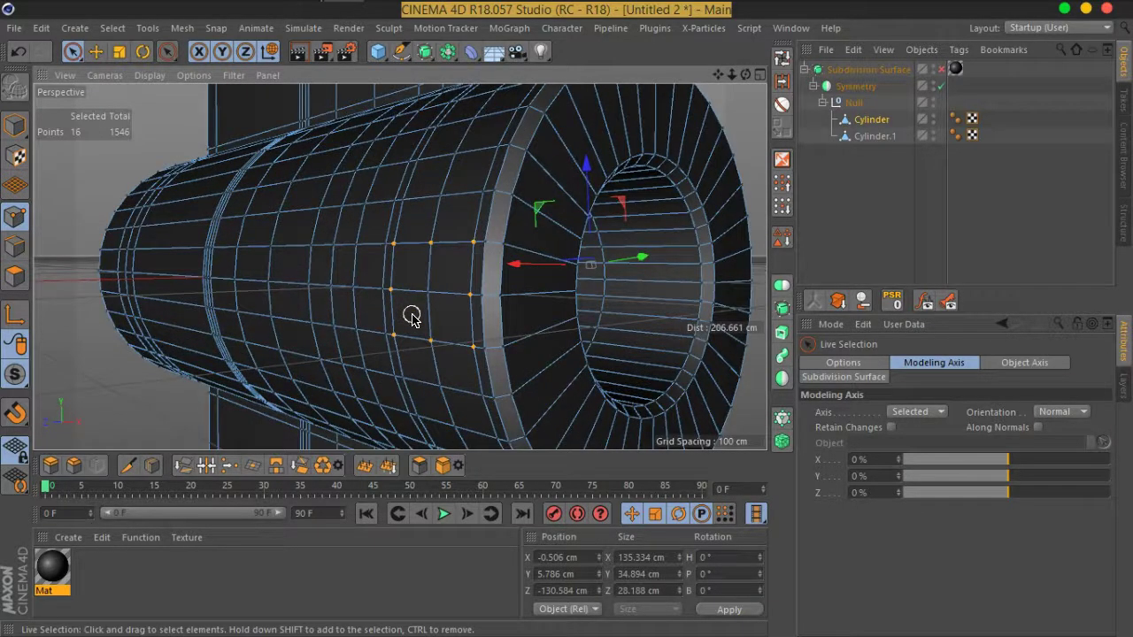
mouse_move(464, 210)
mouse_down()
mouse_move(481, 190)
mouse_move(406, 209)
mouse_move(396, 284)
mouse_up()
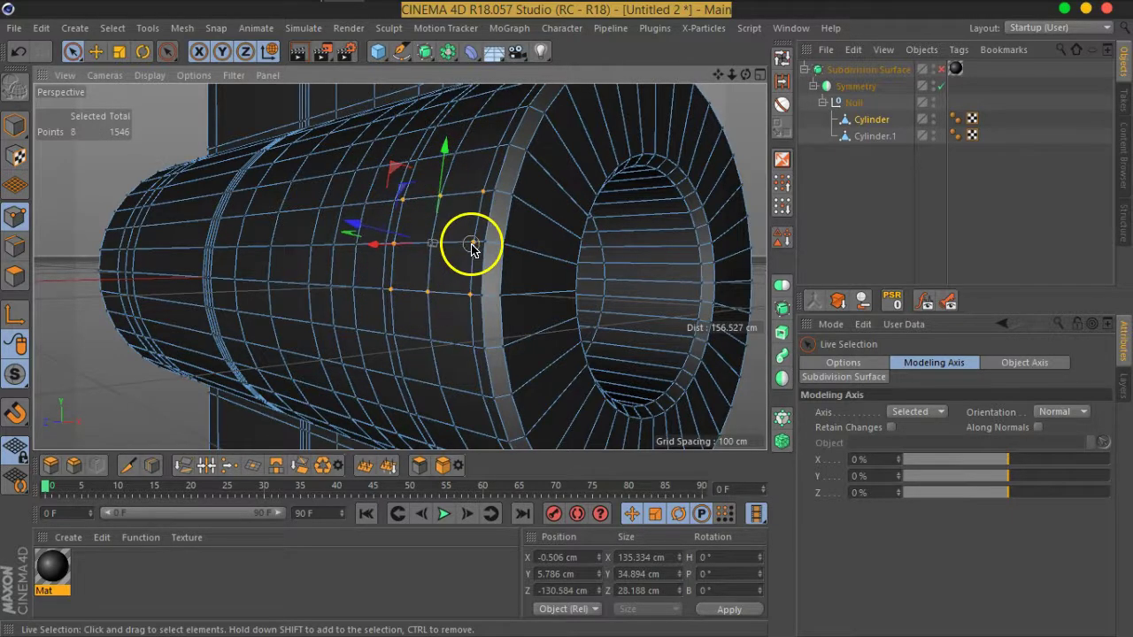
mouse_move(416, 284)
alt+mouse_down()
mouse_move(562, 261)
mouse_move(455, 278)
mouse_move(490, 280)
mouse_move(280, 278)
alt+mouse_up()
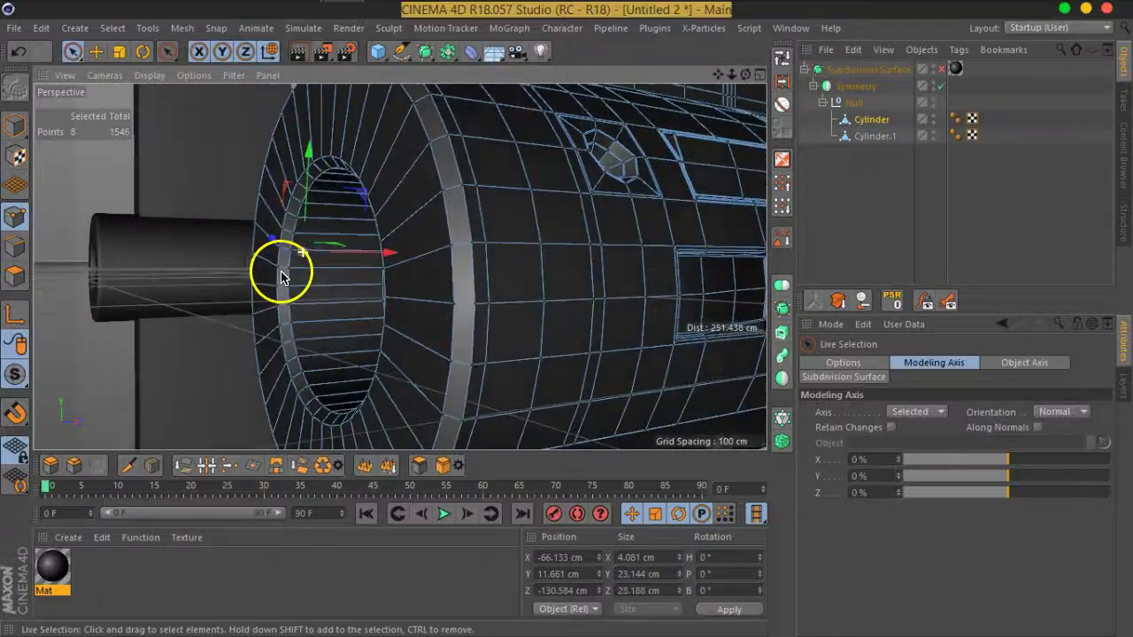
mouse_move(393, 341)
alt+mouse_down()
mouse_move(638, 331)
mouse_move(395, 329)
alt+mouse_up()
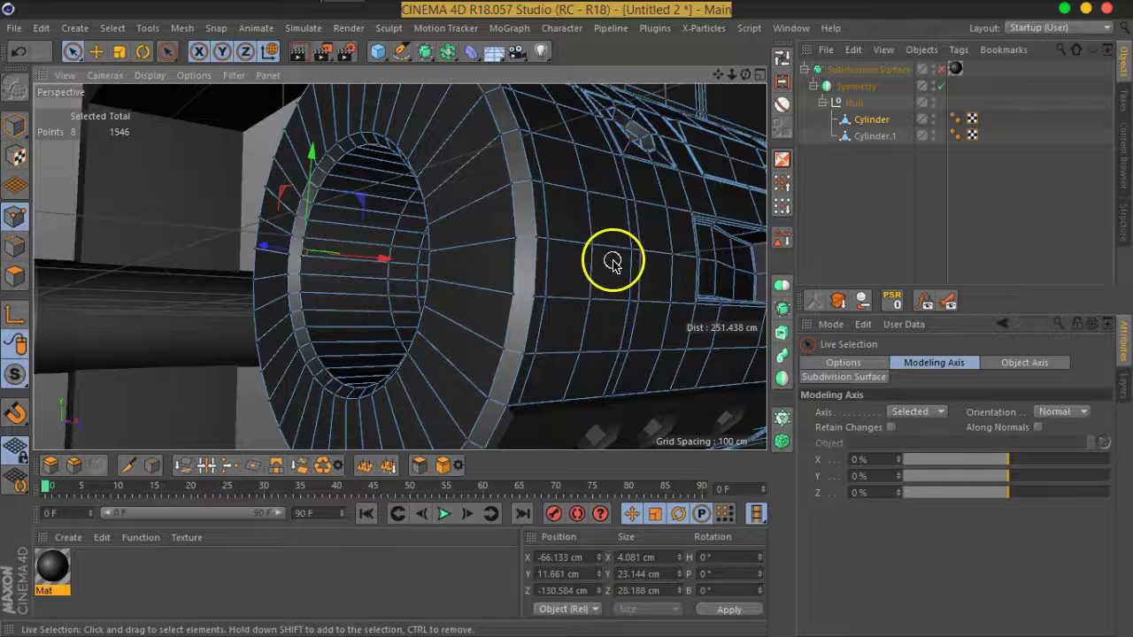
mouse_move(624, 228)
shift+mouse_down()
mouse_move(611, 152)
mouse_move(531, 132)
mouse_move(551, 197)
mouse_move(552, 240)
mouse_move(539, 254)
mouse_move(577, 268)
mouse_move(523, 306)
mouse_move(711, 331)
mouse_move(455, 341)
mouse_move(567, 314)
shift+mouse_up()
Step: Run the Points to Circle user script on the selected points and scale the circle down
click(749, 28)
mouse_move(779, 53)
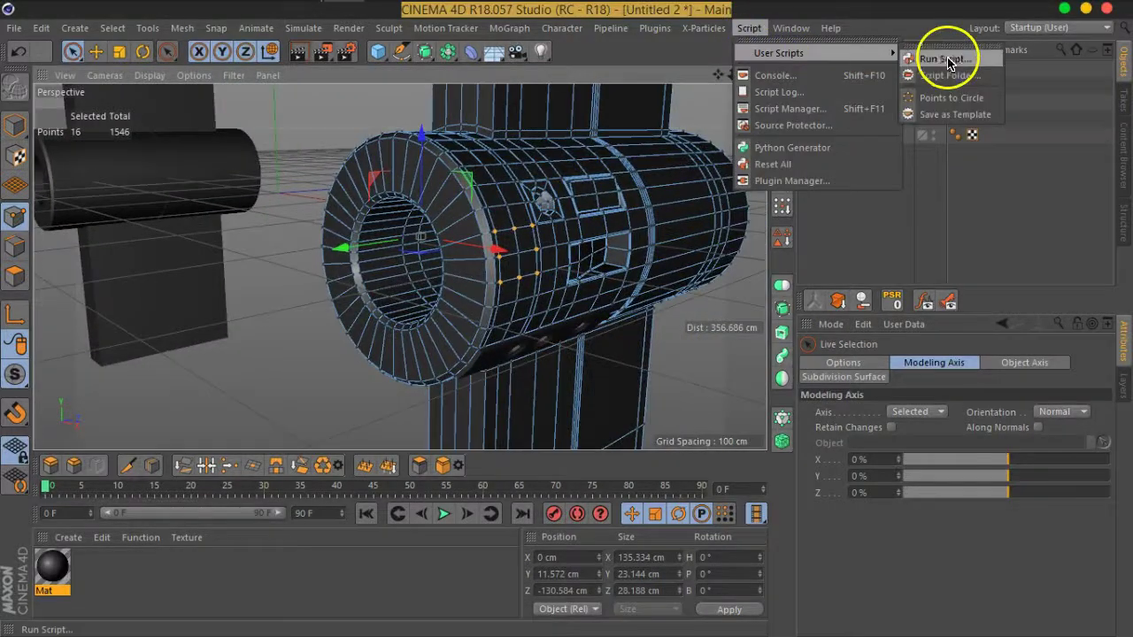
click(959, 103)
mouse_move(523, 274)
alt+mouse_down()
mouse_move(589, 286)
mouse_move(683, 269)
mouse_move(392, 286)
mouse_move(554, 293)
mouse_move(559, 309)
alt+mouse_up()
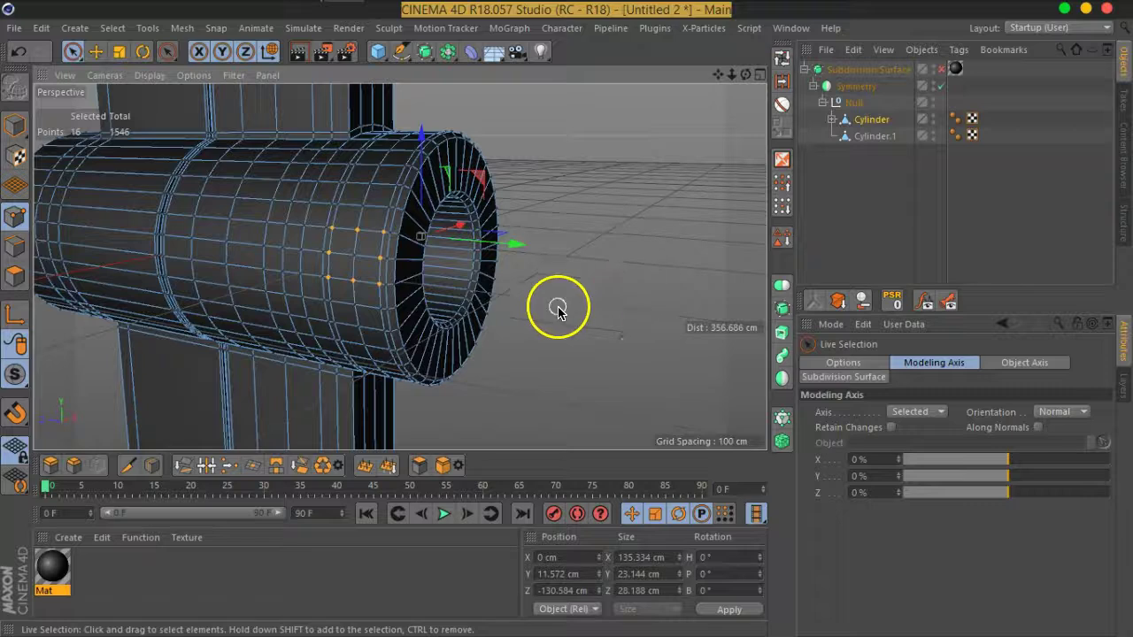
scroll(404, 286, up, 3)
mouse_move(403, 286)
alt+mouse_down()
mouse_move(525, 284)
mouse_move(374, 263)
mouse_move(604, 329)
mouse_move(476, 327)
mouse_move(454, 302)
mouse_move(430, 177)
mouse_move(354, 172)
mouse_move(348, 277)
mouse_move(238, 299)
mouse_move(531, 324)
mouse_move(230, 271)
mouse_move(444, 270)
alt+mouse_up()
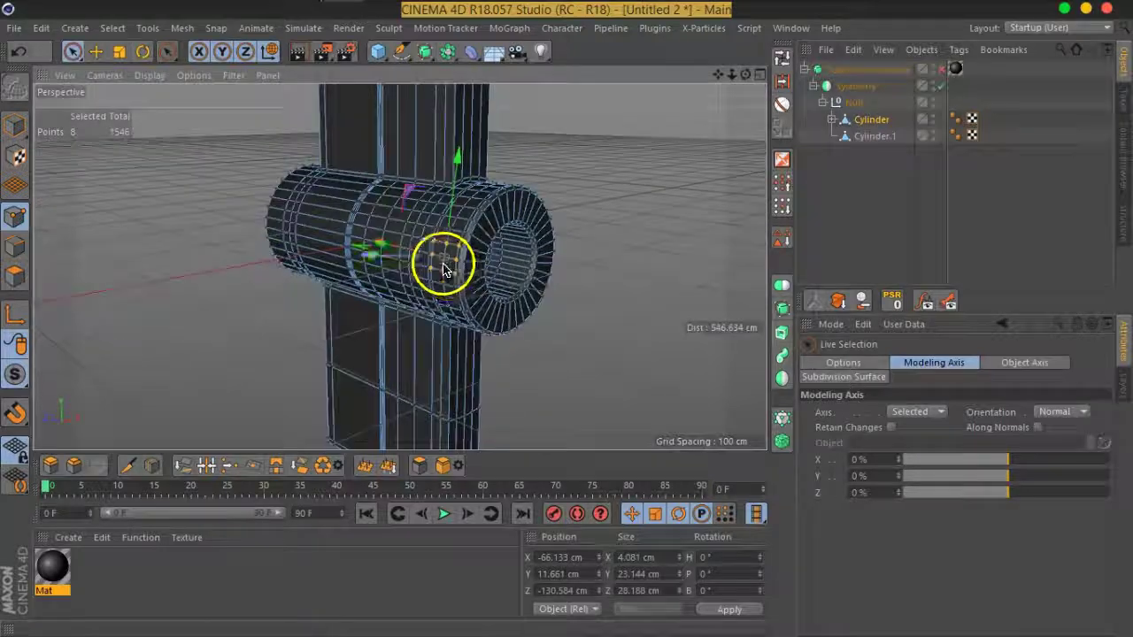
scroll(444, 270, up, 5)
click(751, 27)
mouse_move(779, 53)
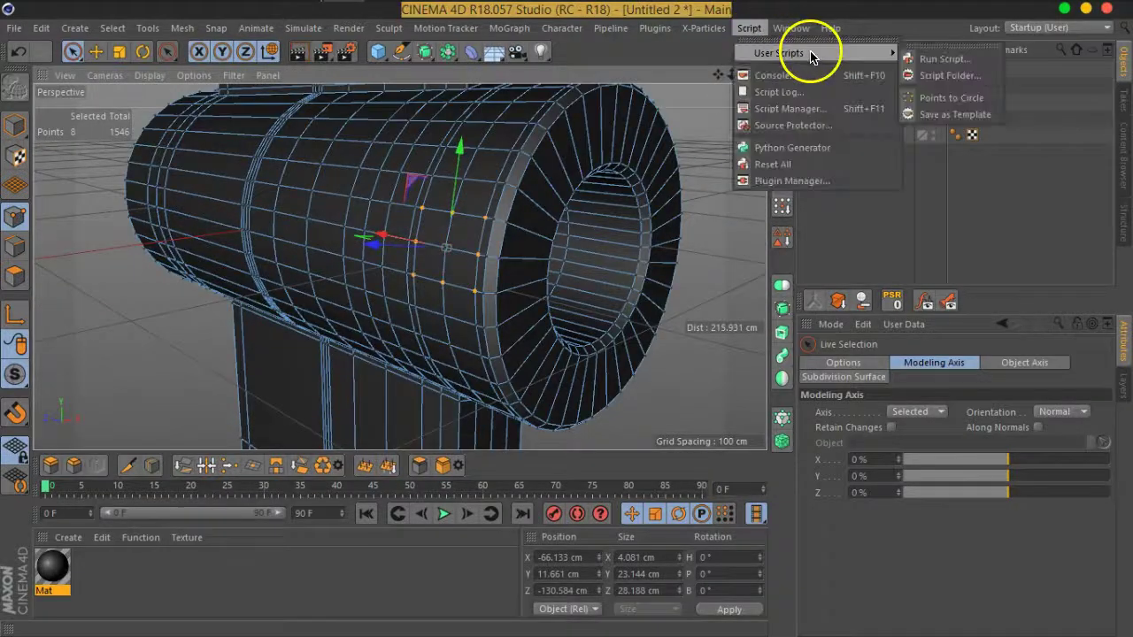
click(948, 97)
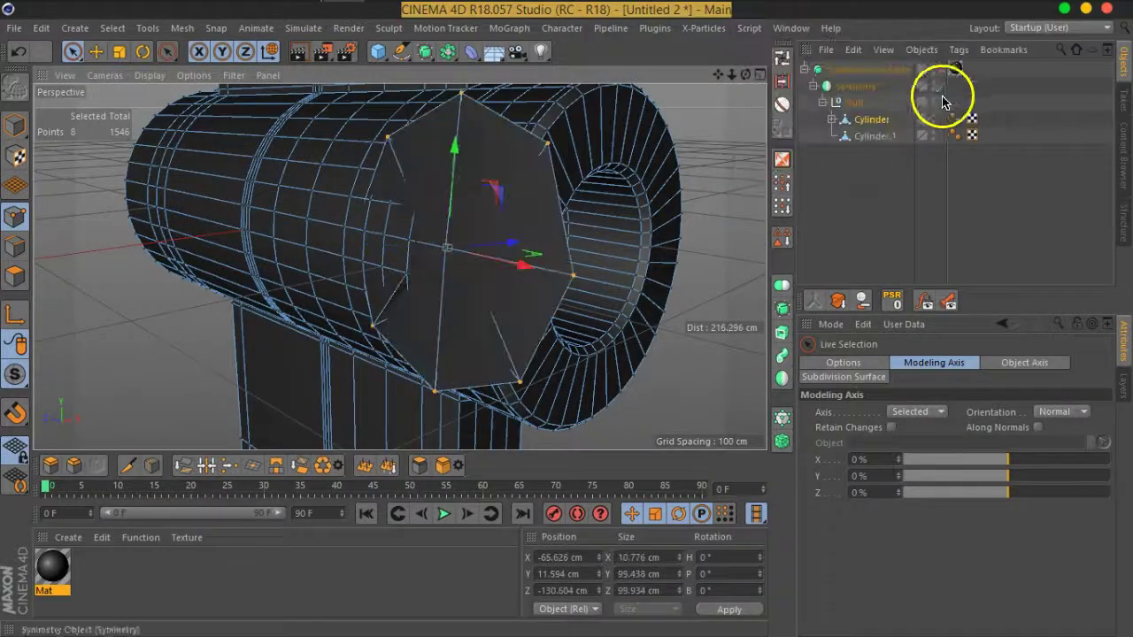
click(118, 50)
mouse_move(715, 195)
mouse_down()
mouse_move(410, 253)
mouse_move(293, 325)
mouse_up()
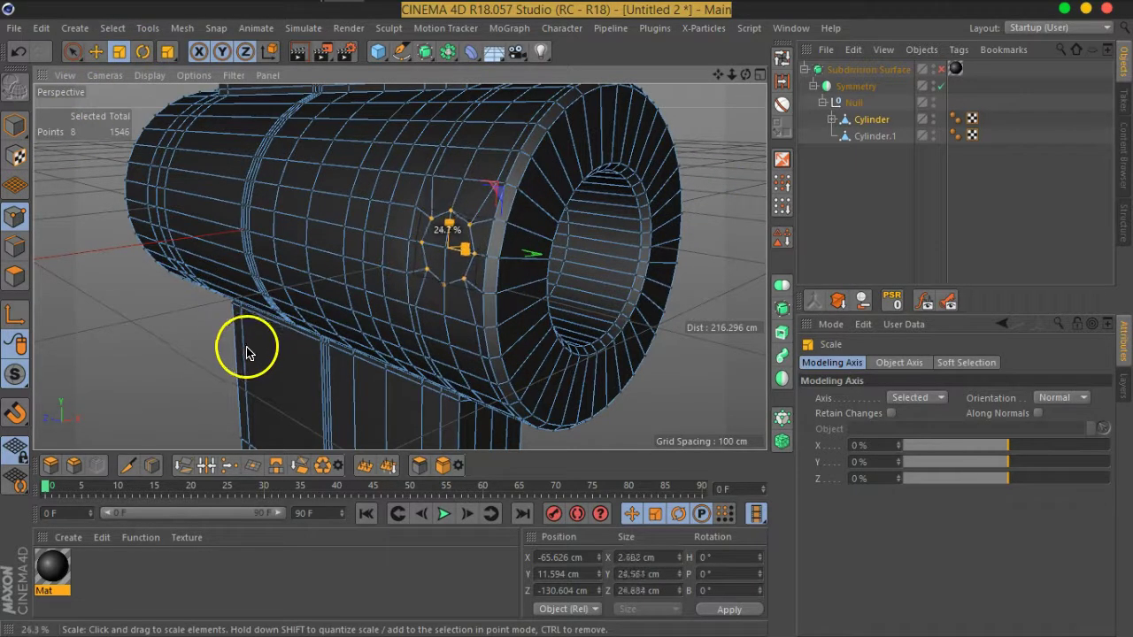
scroll(489, 215, up, 3)
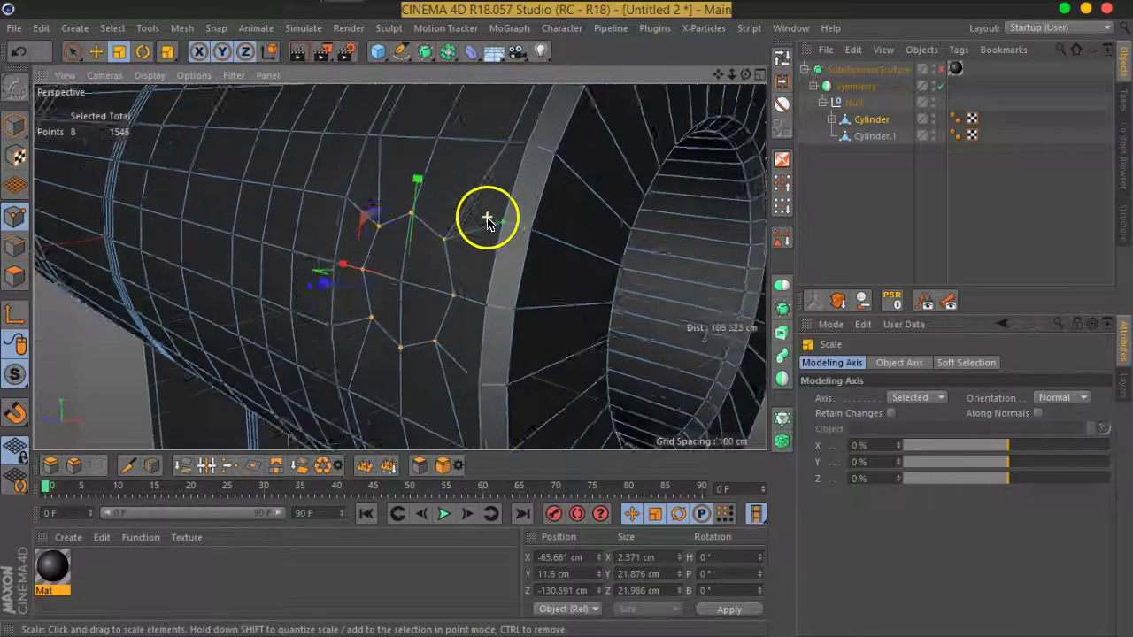
scroll(489, 215, up, 2)
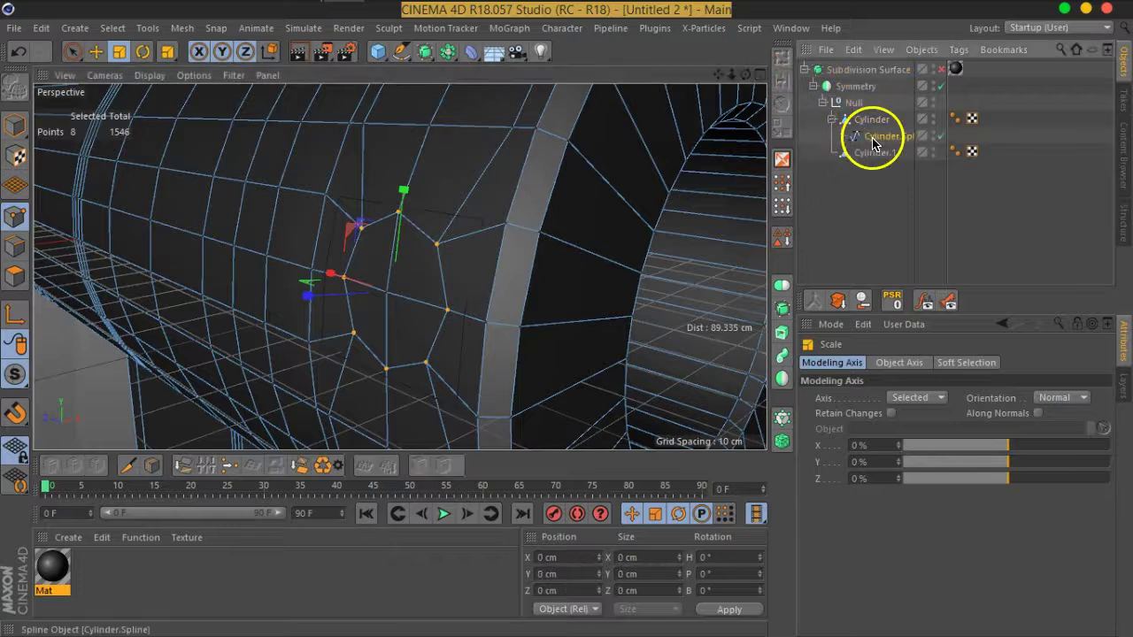
Step: Select the helper spline the script created, then reselect the cylinder mesh
click(859, 215)
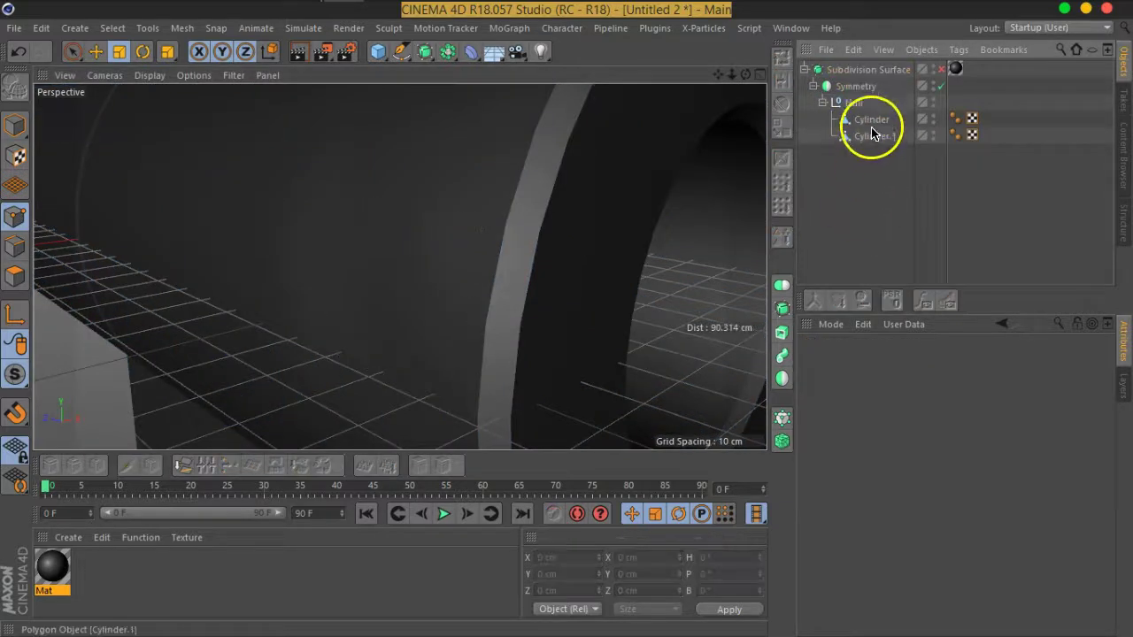
click(871, 120)
mouse_move(549, 218)
alt+mouse_down()
mouse_move(481, 296)
mouse_move(625, 291)
mouse_move(541, 298)
mouse_move(391, 285)
mouse_move(328, 263)
mouse_move(699, 285)
mouse_move(628, 311)
mouse_move(425, 266)
mouse_move(578, 307)
mouse_move(523, 246)
mouse_move(475, 230)
mouse_move(265, 217)
alt+mouse_up()
Step: Restart the point selection and hide the viewport floor grid via the Filter menu
click(73, 50)
click(511, 284)
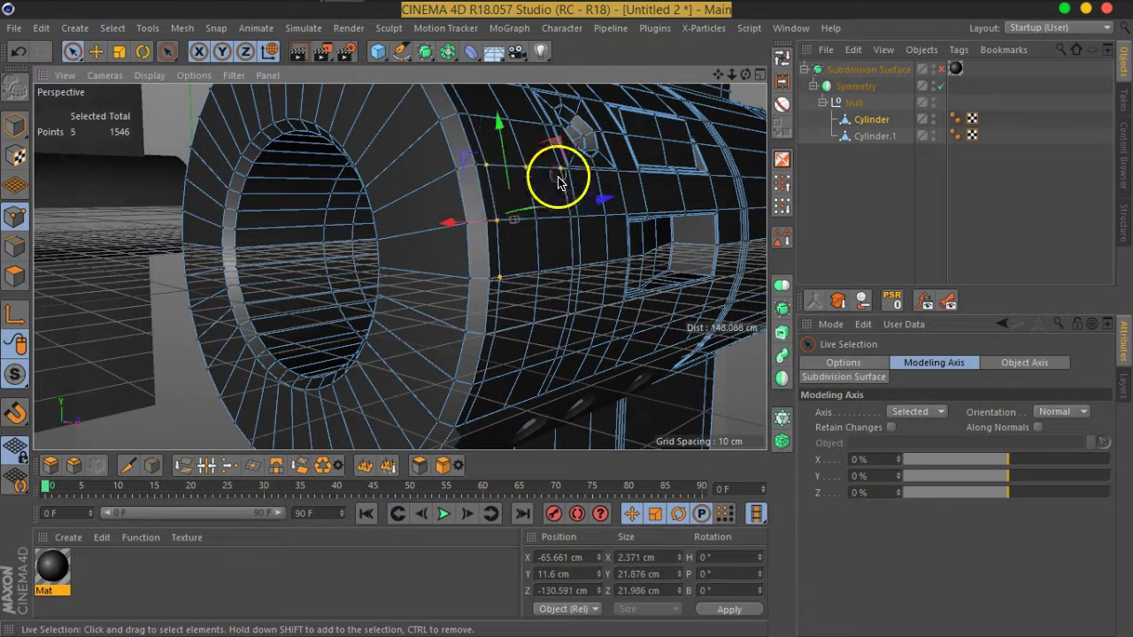
mouse_move(547, 286)
alt+mouse_down()
mouse_move(572, 296)
mouse_move(600, 334)
alt+mouse_up()
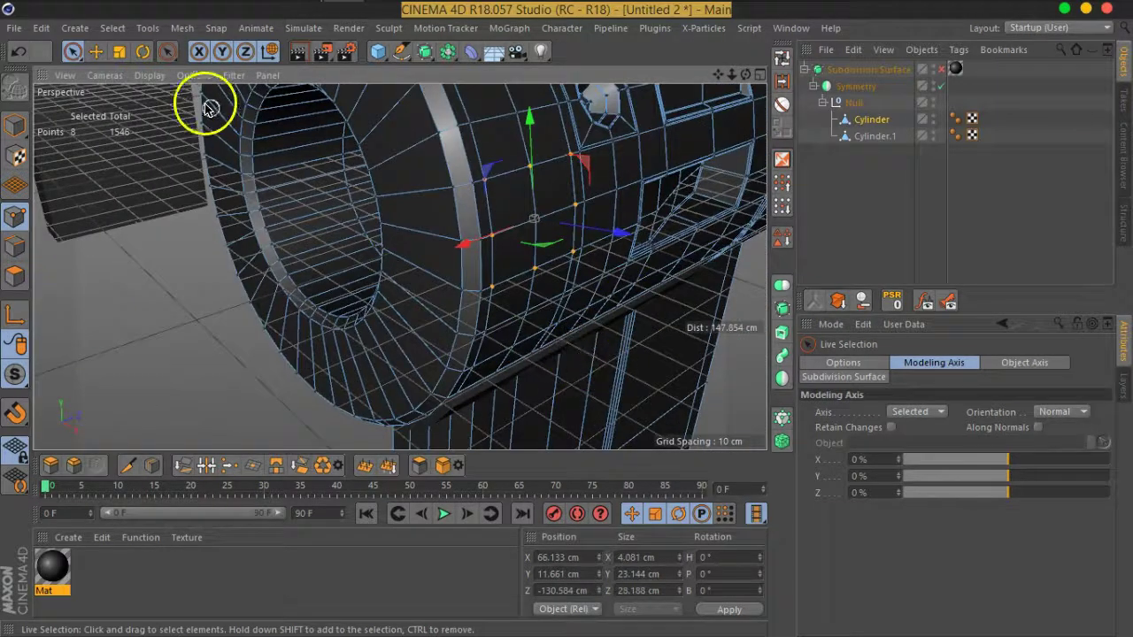
click(232, 75)
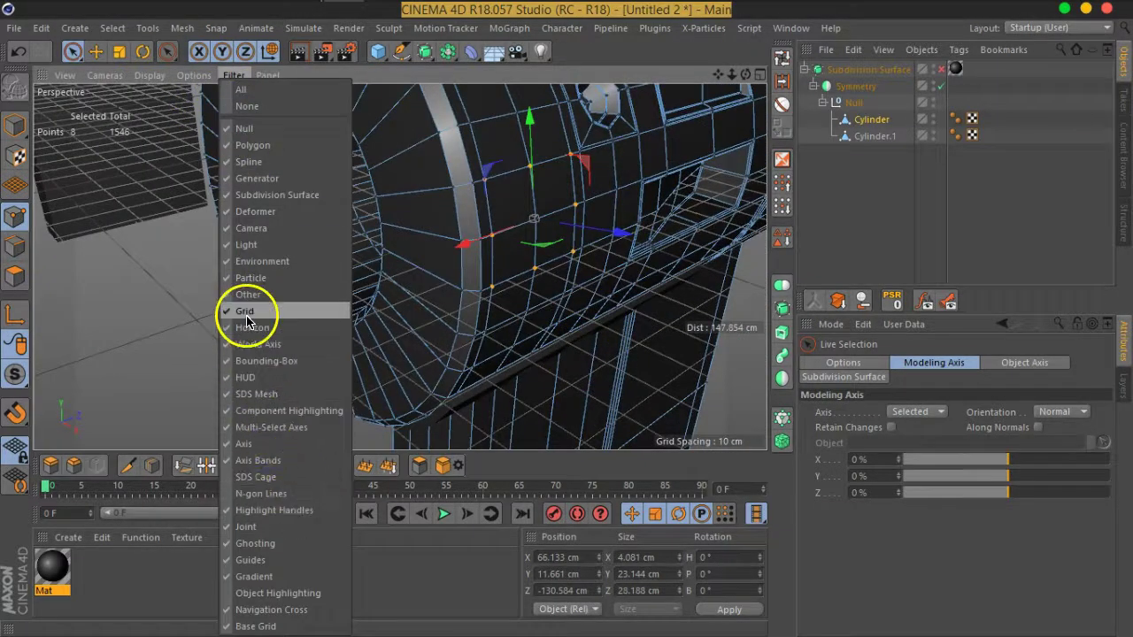
click(246, 314)
Step: Re-round the eight points with Points to Circle and scale them to about 24 cm across
mouse_move(591, 282)
alt+mouse_down()
mouse_move(434, 246)
mouse_move(455, 251)
alt+mouse_up()
click(749, 28)
mouse_move(779, 54)
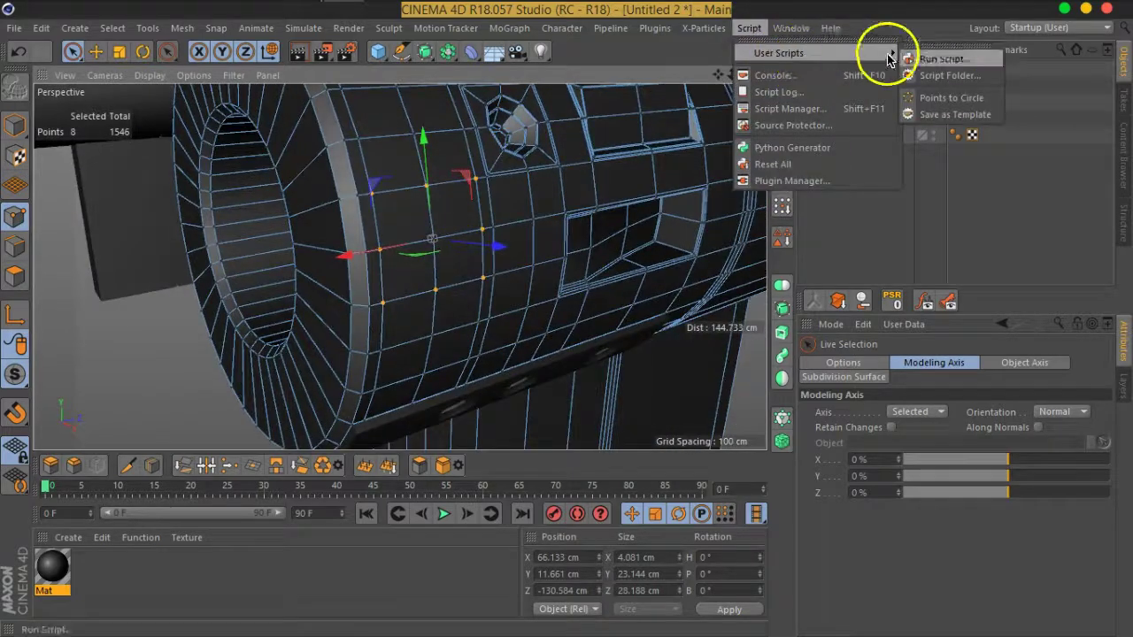
click(936, 91)
click(120, 53)
drag(645, 172, 190, 341)
alt+drag(310, 254, 317, 283)
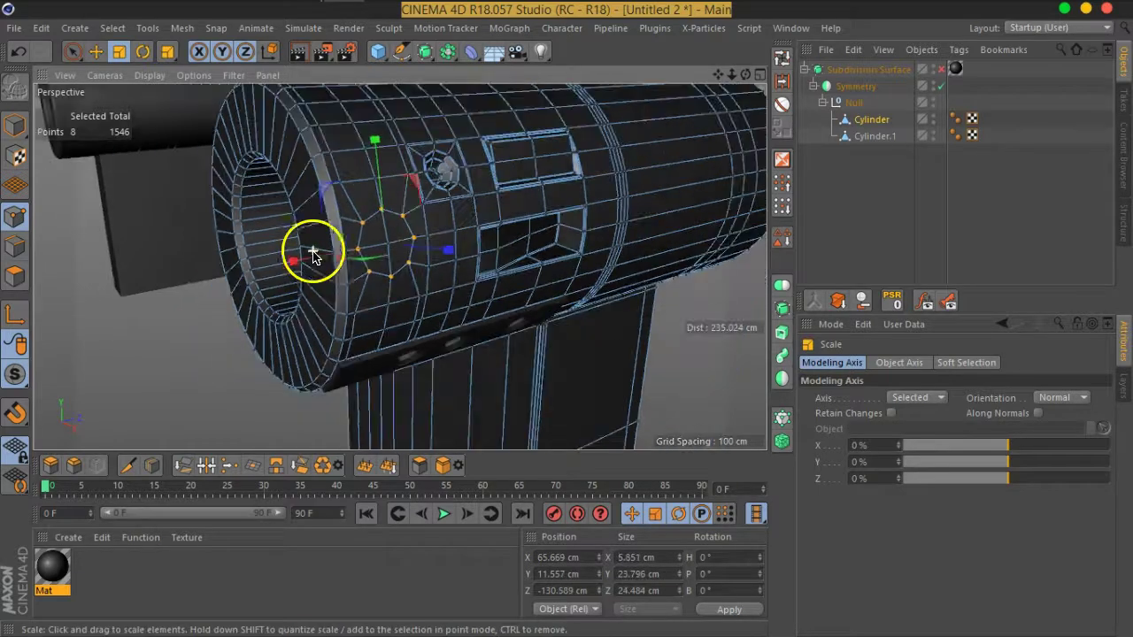
Step: Select all the polygons inside the circular patch in Polygon mode
click(15, 277)
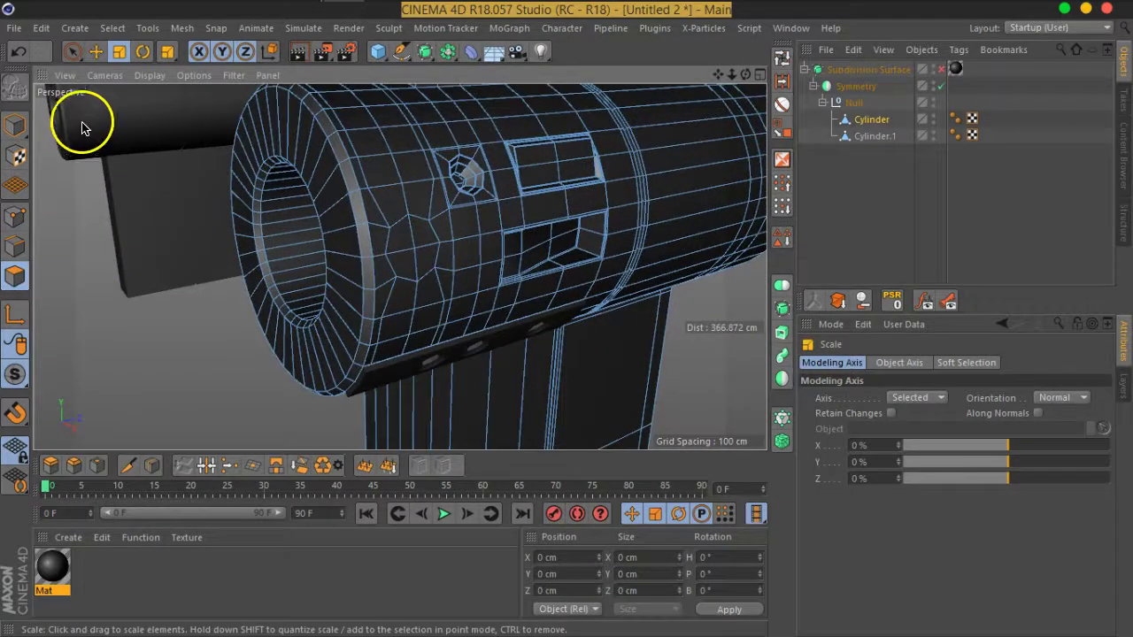
click(72, 50)
click(434, 245)
scroll(424, 249, up, 5)
drag(413, 253, 367, 260)
scroll(367, 260, down, 5)
mouse_move(367, 304)
alt+mouse_down()
mouse_move(522, 287)
mouse_move(397, 281)
mouse_move(380, 265)
mouse_move(379, 222)
alt+mouse_up()
shift+click(363, 222)
Step: Inset the circle polygons by 1 cm and extrude them outward 3.5 cm to form the collar
right_click(363, 222)
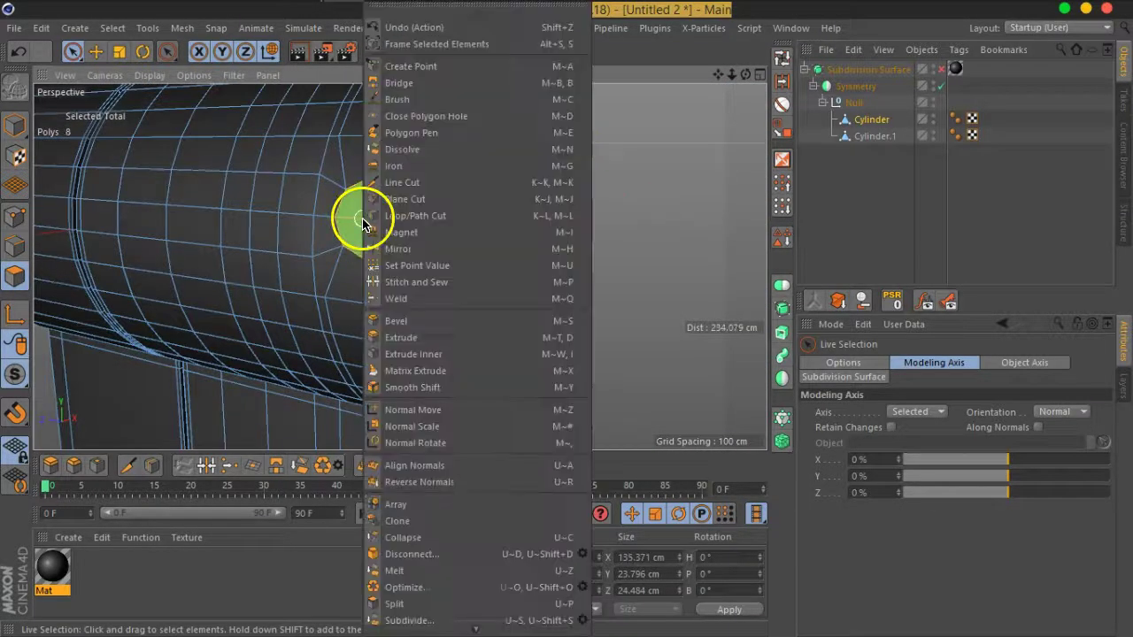
click(413, 354)
mouse_move(413, 354)
alt+mouse_down()
mouse_move(354, 261)
mouse_move(440, 202)
alt+mouse_up()
alt+right_drag(440, 203, 442, 351)
drag(443, 351, 435, 352)
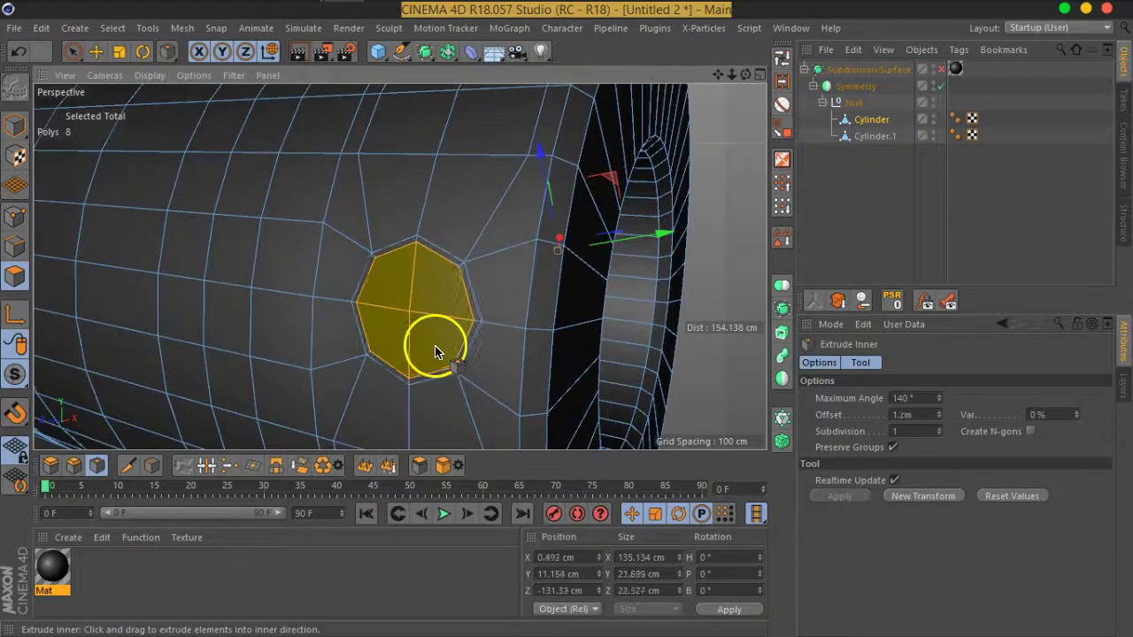
right_click(434, 351)
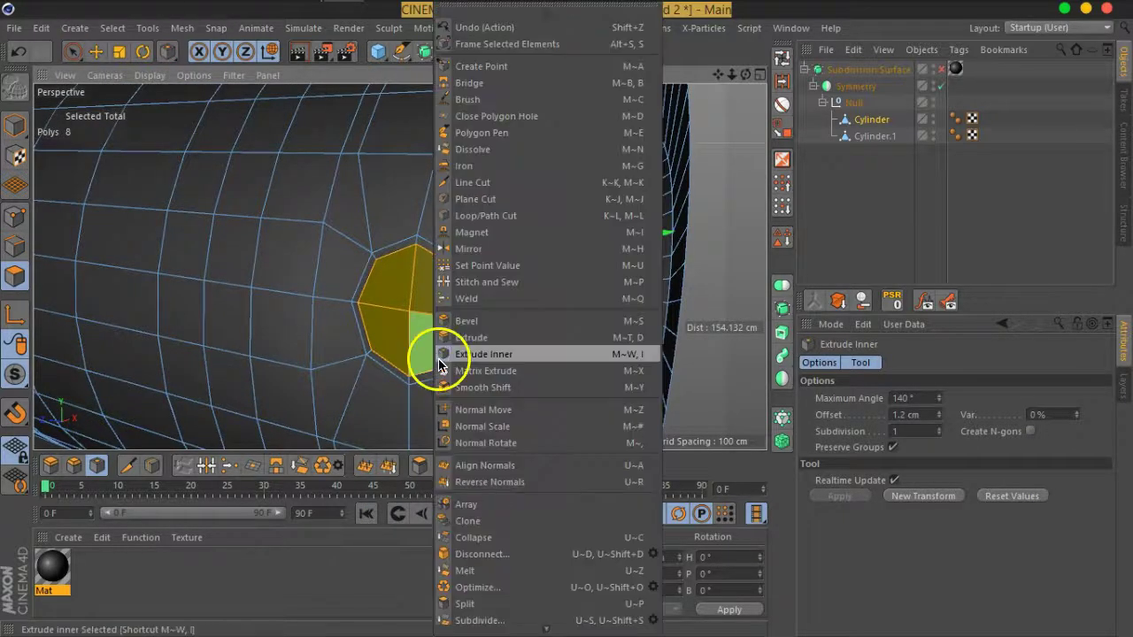
click(461, 338)
drag(455, 336, 445, 337)
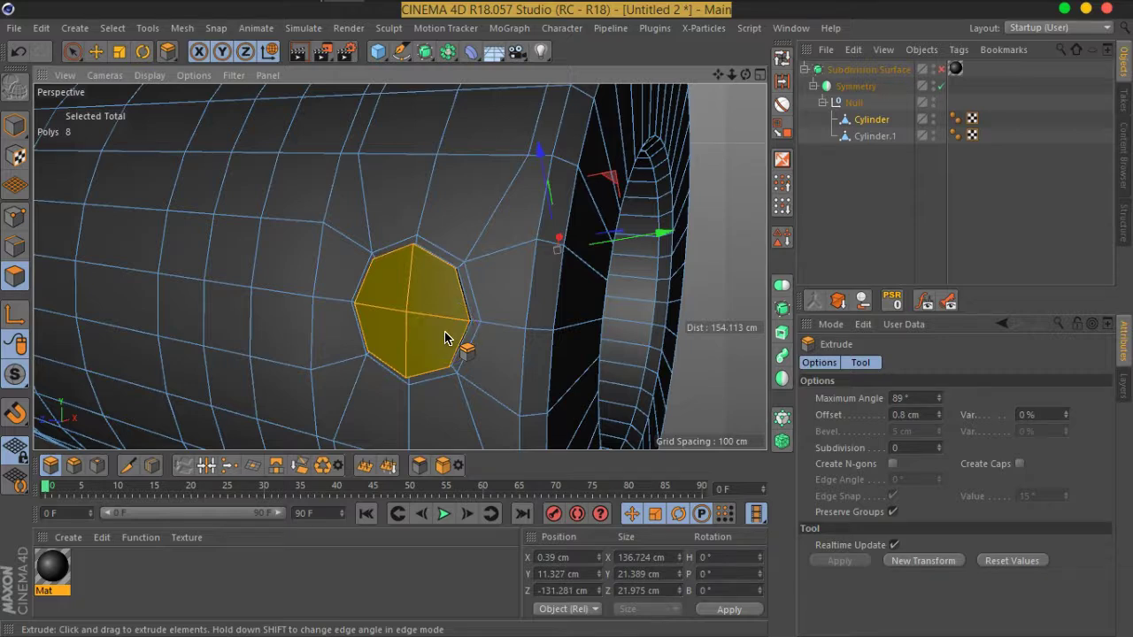
drag(443, 339, 468, 329)
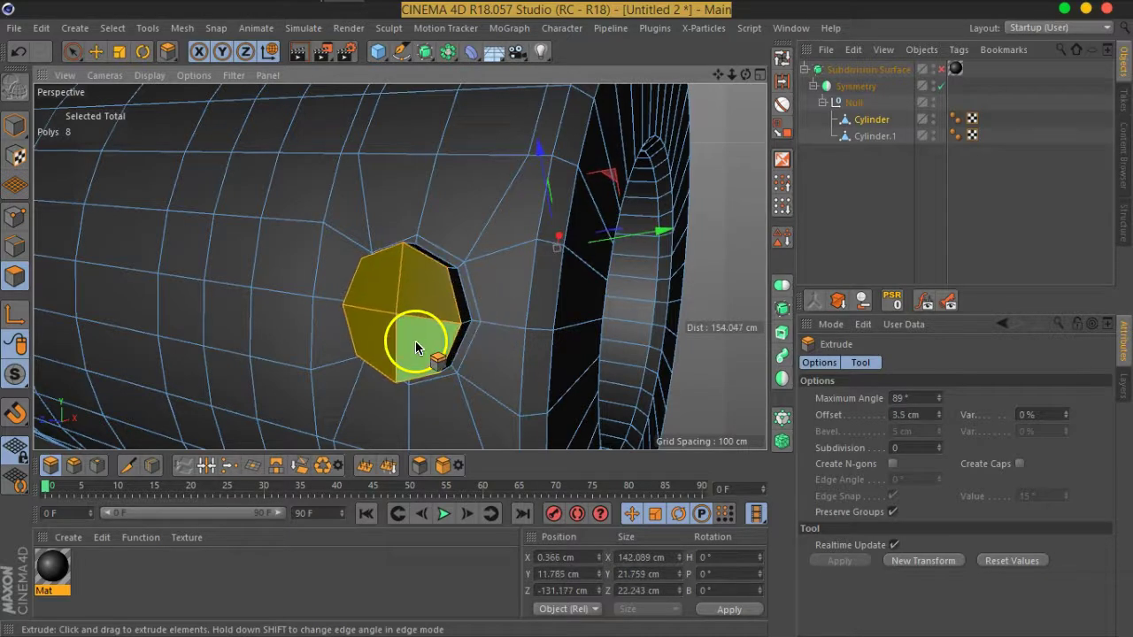
Step: Inset the collar top by 2.8 cm, extrude it -8.4 cm inward, and delete the end polygons
right_click(416, 347)
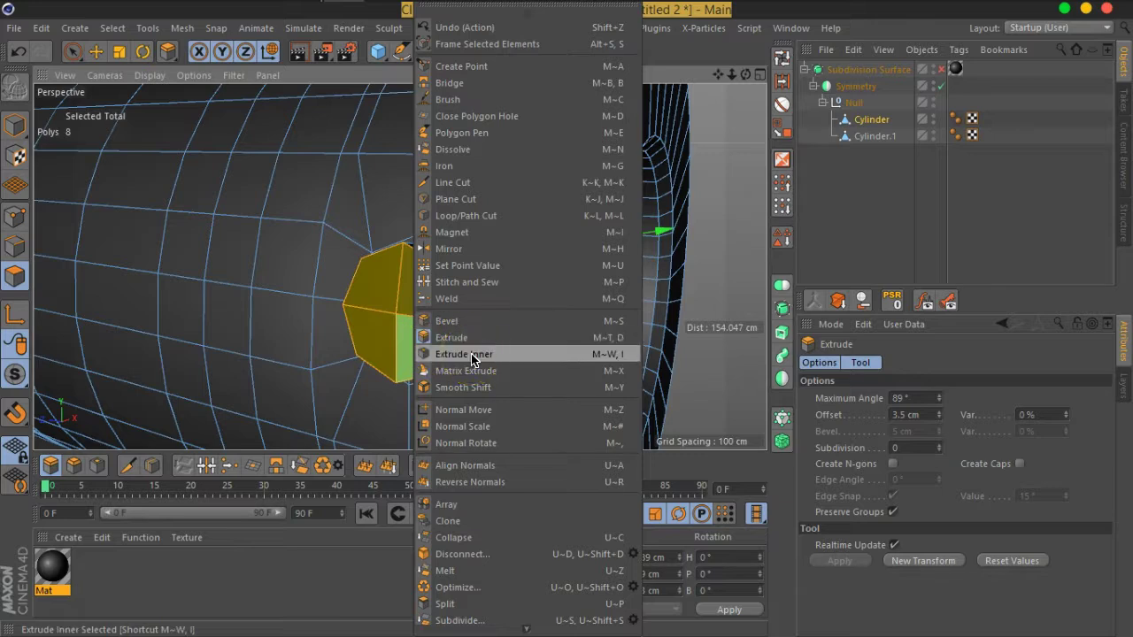
click(473, 356)
drag(437, 330, 416, 341)
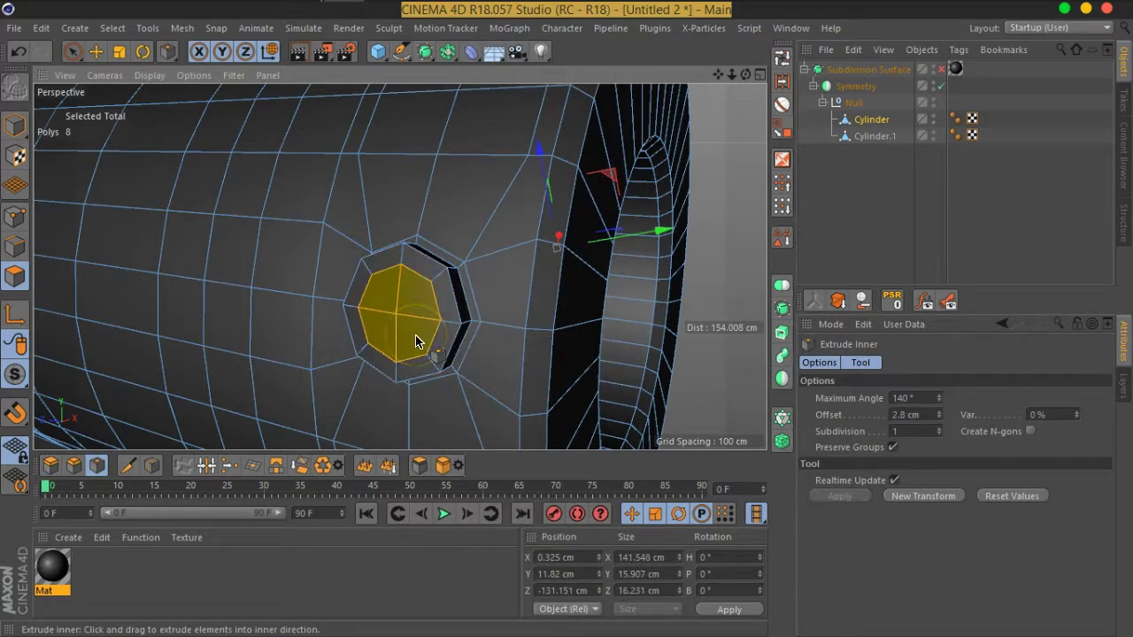
right_click(416, 342)
click(435, 283)
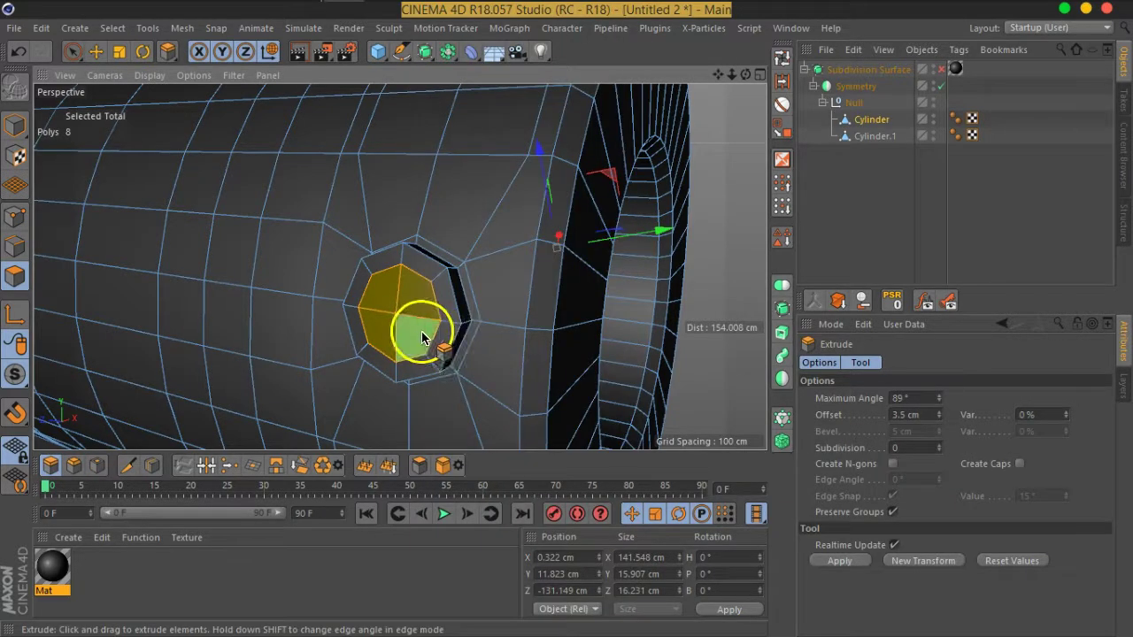
drag(422, 338, 402, 343)
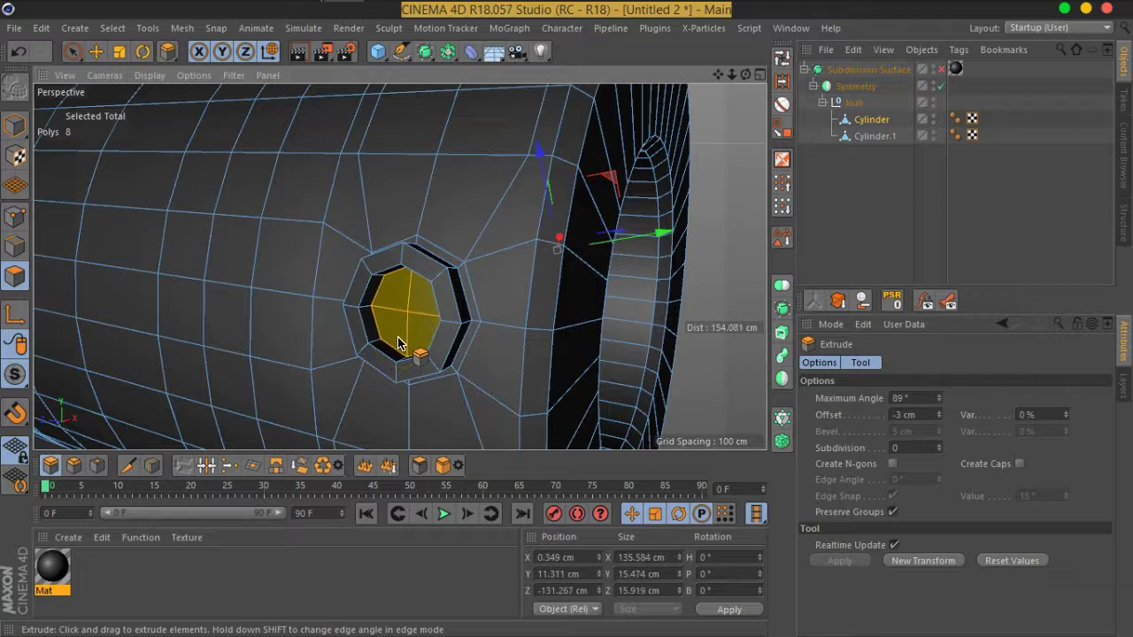
drag(394, 345, 360, 347)
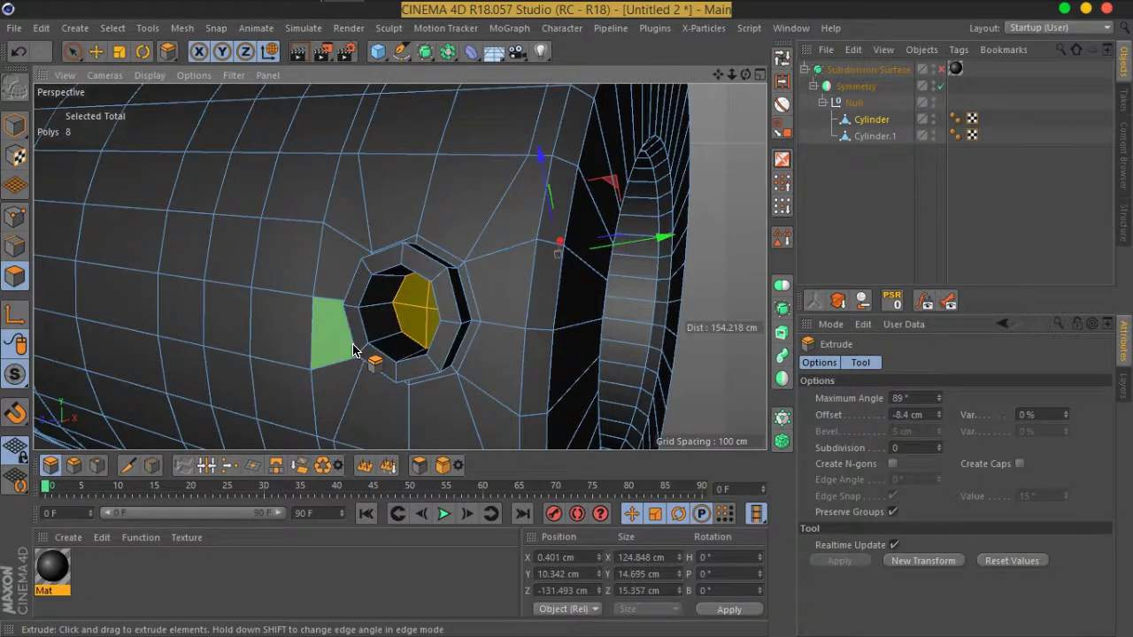
key(Delete)
click(16, 246)
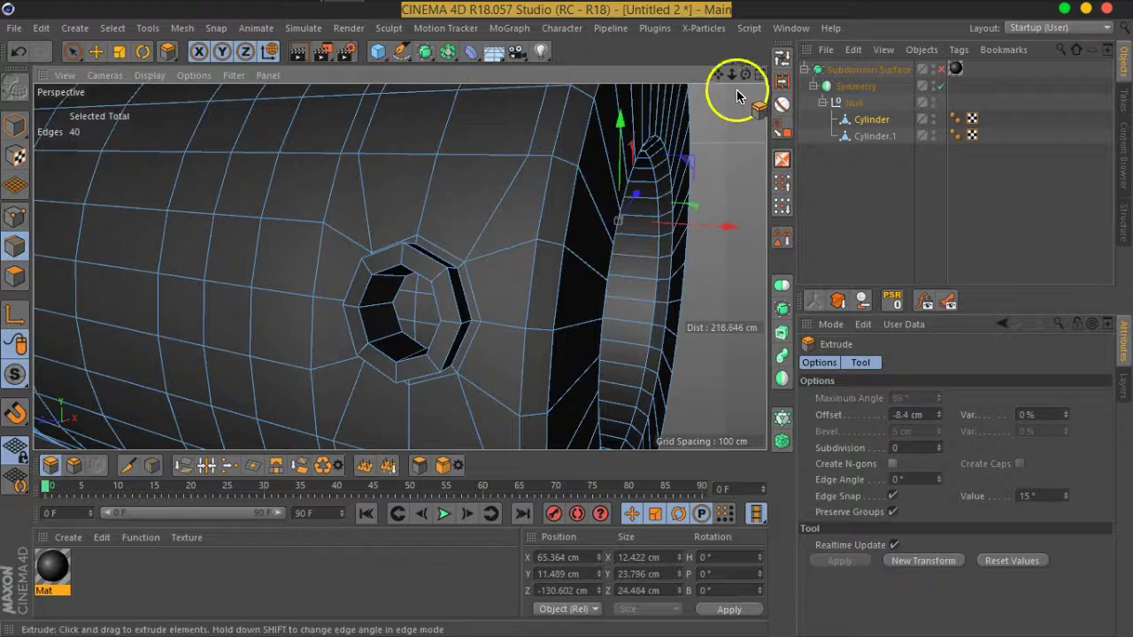
Step: Loop-select the inner rim and outer edge loops around the new hole
click(782, 61)
click(438, 295)
shift+click(439, 295)
mouse_move(523, 310)
alt+mouse_down()
mouse_move(559, 350)
mouse_move(645, 342)
mouse_move(468, 324)
alt+mouse_up()
scroll(461, 308, up, 2)
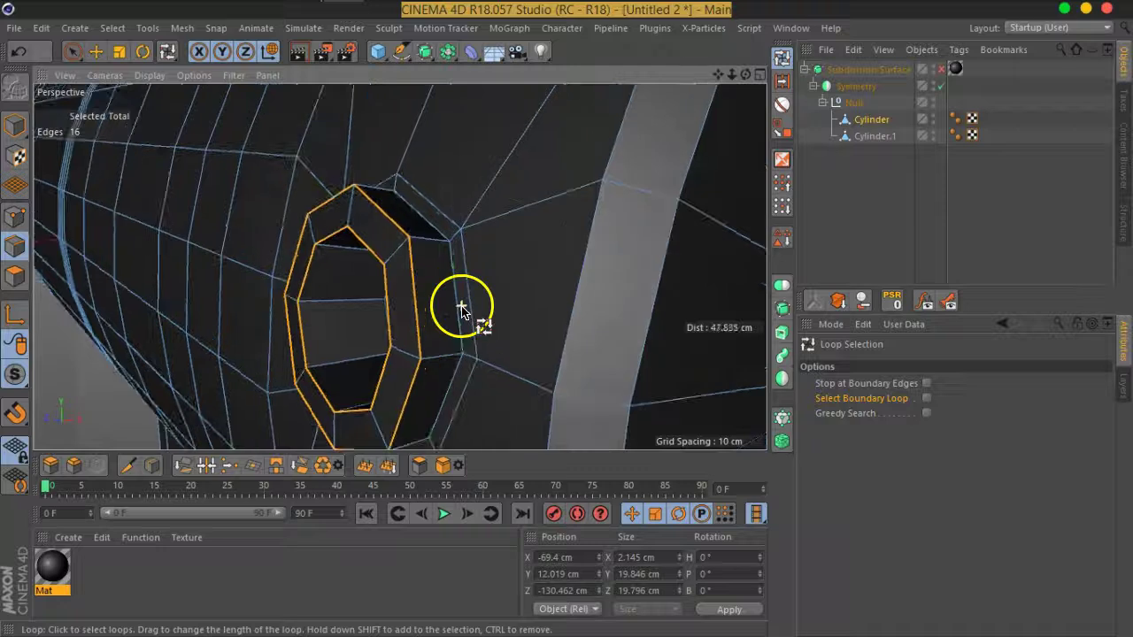
scroll(458, 292, down, 3)
scroll(313, 256, down, 3)
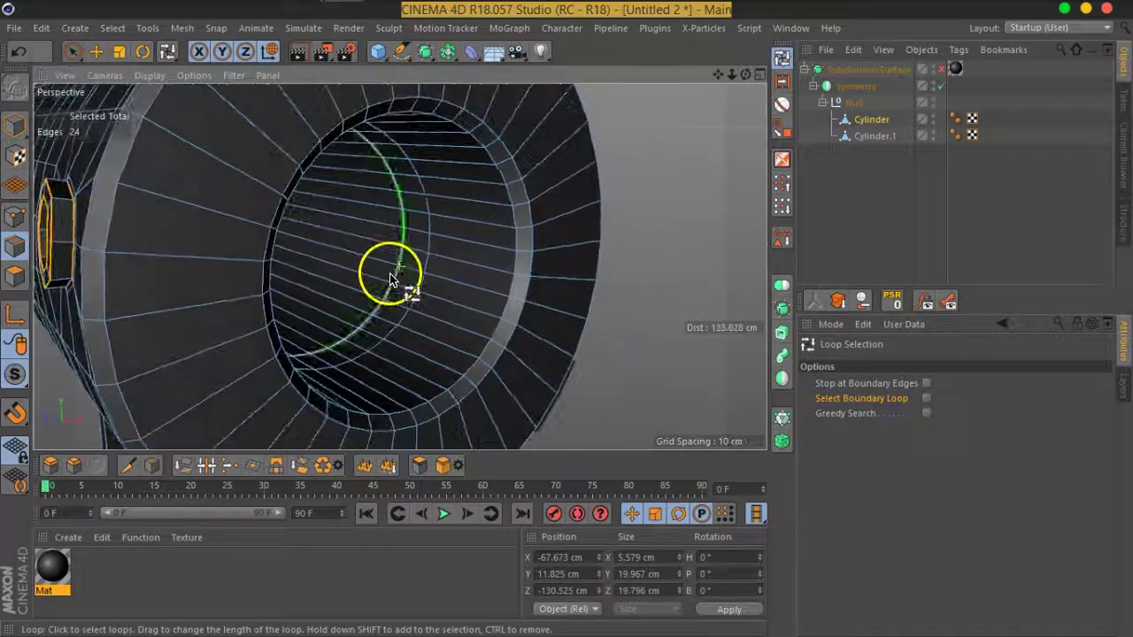
scroll(588, 321, down, 2)
mouse_move(589, 321)
alt+mouse_down()
mouse_move(385, 298)
mouse_move(240, 266)
mouse_move(263, 285)
alt+mouse_up()
scroll(283, 286, up, 1)
shift+click(427, 299)
Step: Bevel the selected hole loops to 0.379 cm
right_click(462, 297)
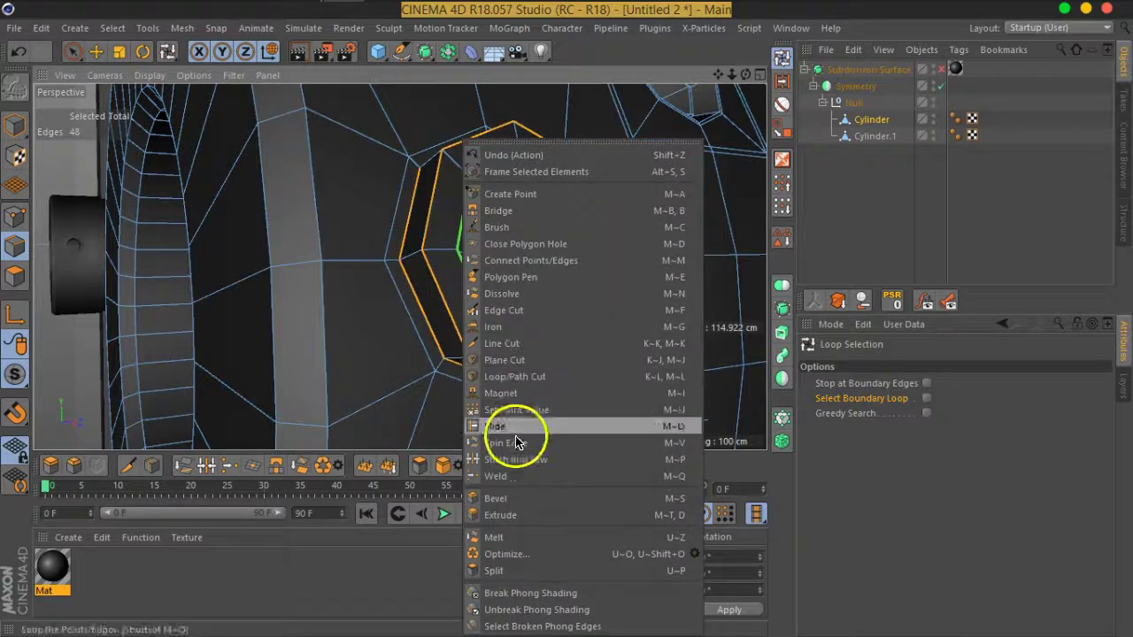
click(519, 506)
scroll(501, 330, up, 1)
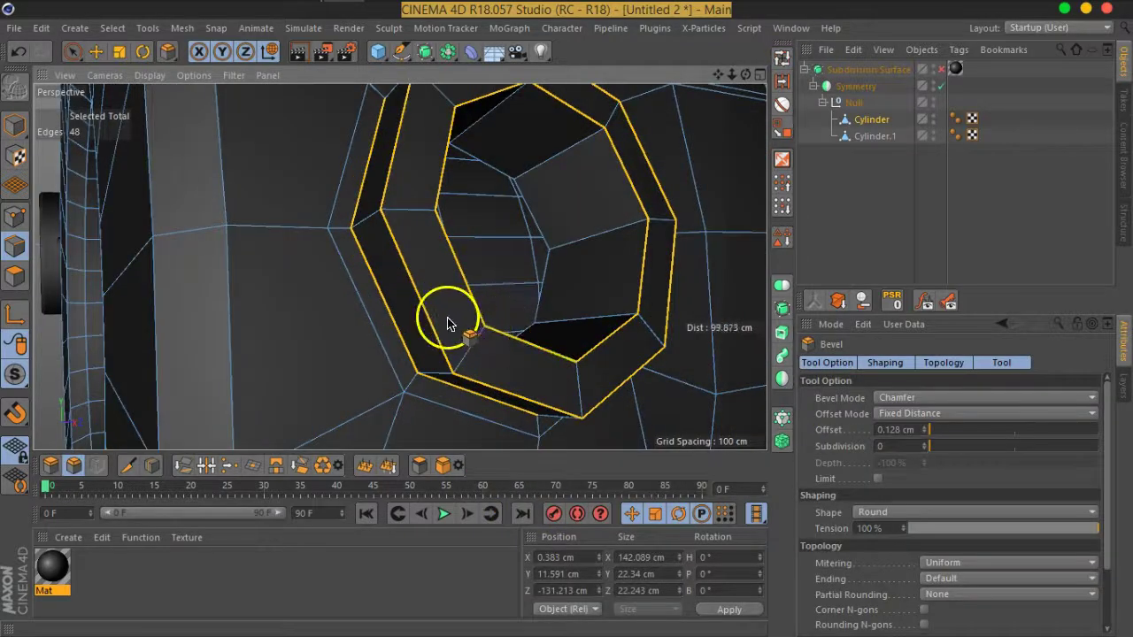
drag(434, 325, 436, 323)
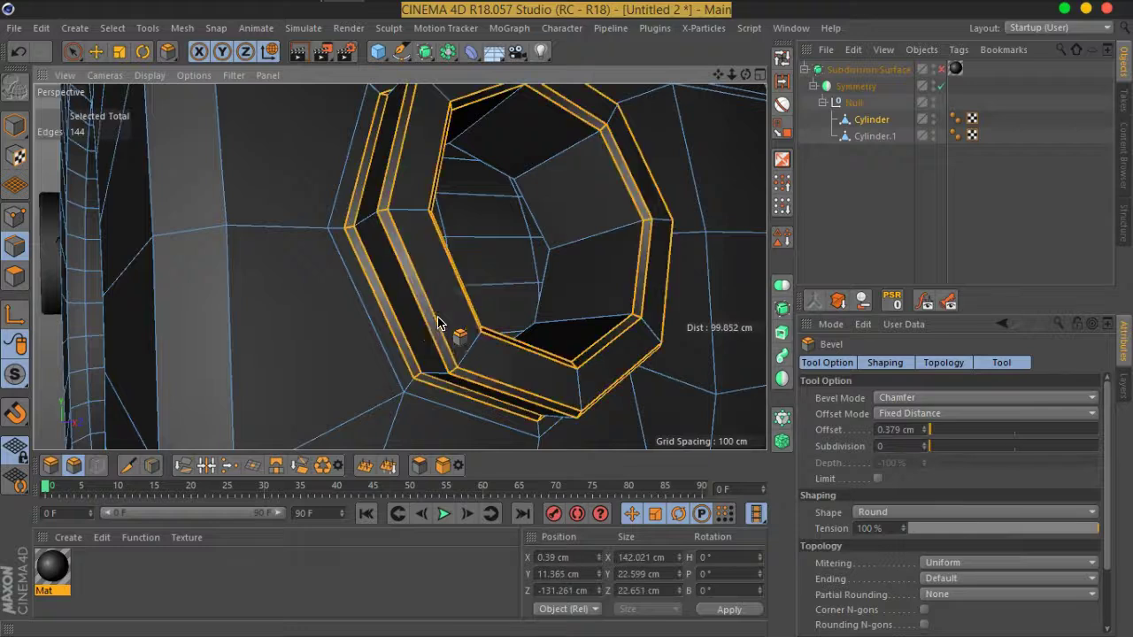
click(963, 136)
Step: Preview the result with Subdivision Surface, leave it enabled, and make the Cylinder active
click(941, 73)
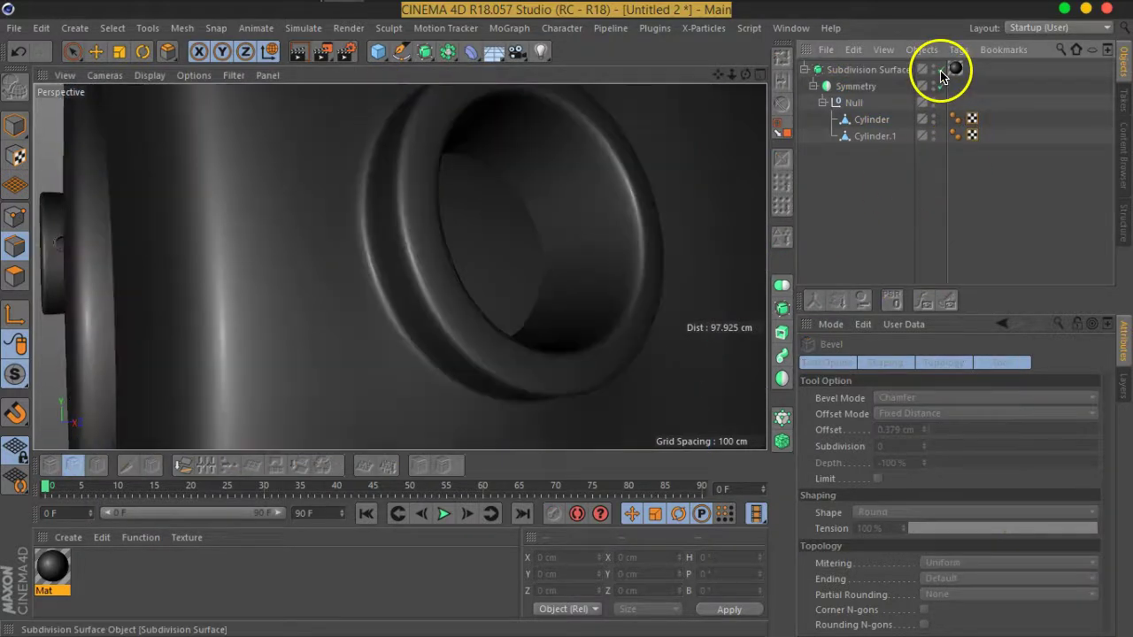
alt+drag(529, 333, 784, 363)
mouse_move(682, 328)
alt+mouse_down()
mouse_move(425, 316)
mouse_move(430, 304)
mouse_move(397, 328)
mouse_move(378, 316)
mouse_move(357, 361)
alt+mouse_up()
click(941, 69)
mouse_move(620, 266)
alt+mouse_down()
mouse_move(513, 336)
mouse_move(617, 220)
mouse_move(543, 285)
alt+mouse_up()
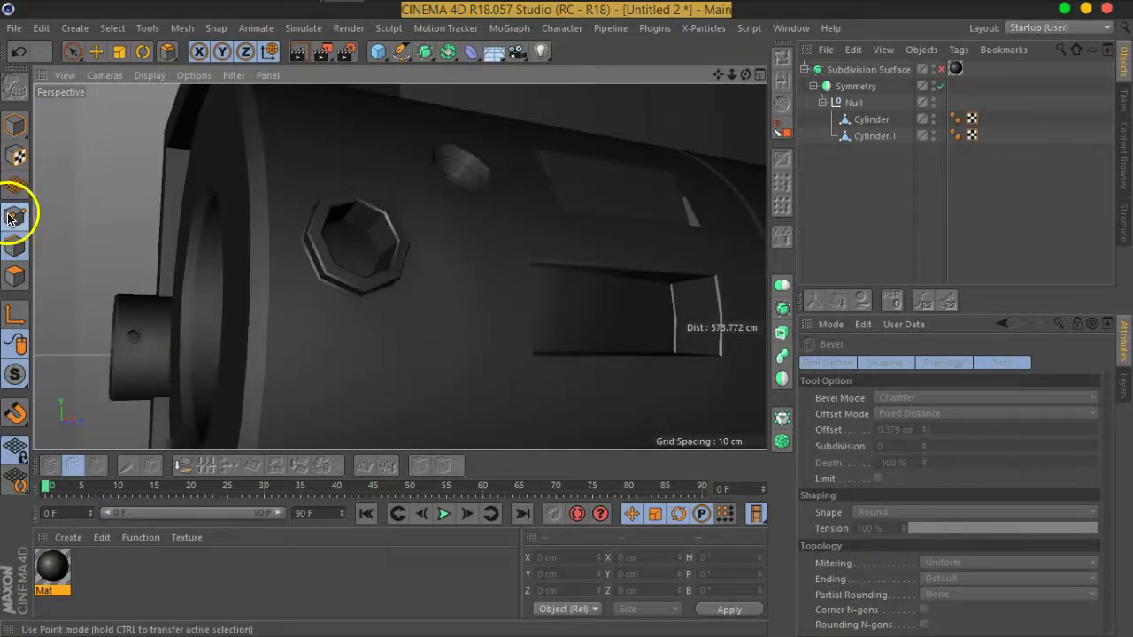
click(11, 218)
click(942, 71)
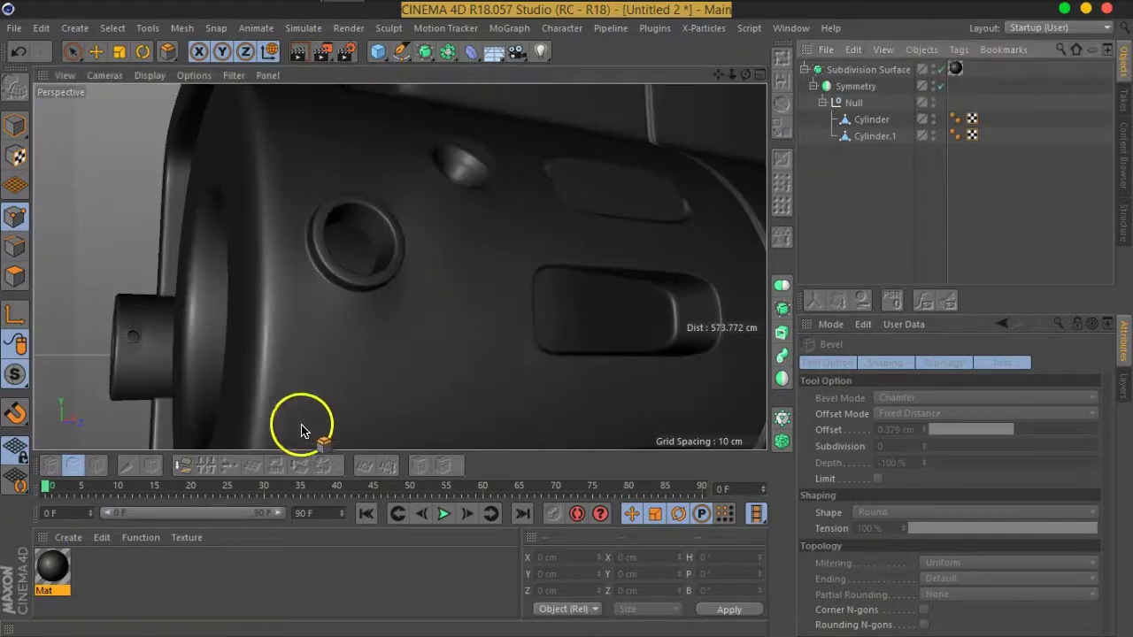
click(873, 122)
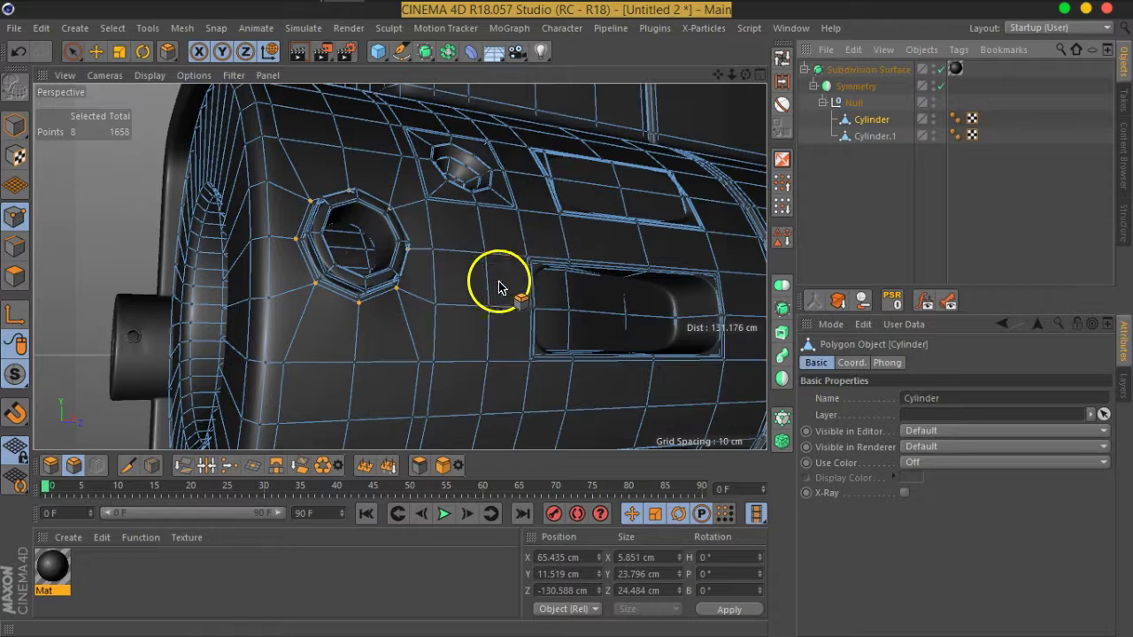
Step: Select all points and Optimize the mesh, merging 1658 points down to 1656
key(ctrl+a)
right_click(458, 288)
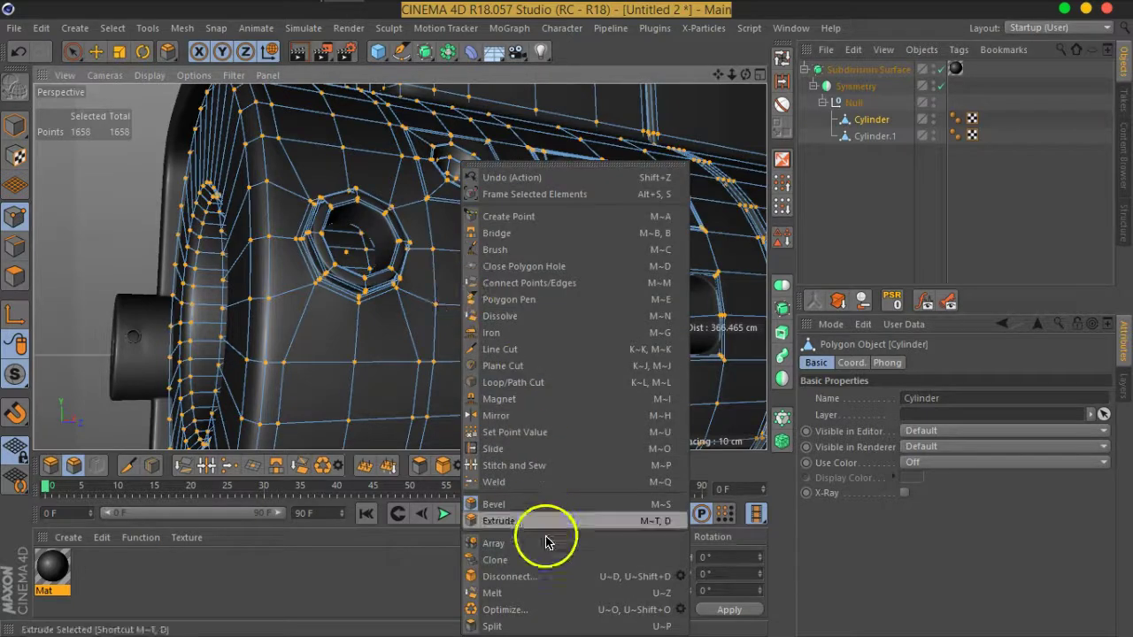
click(537, 609)
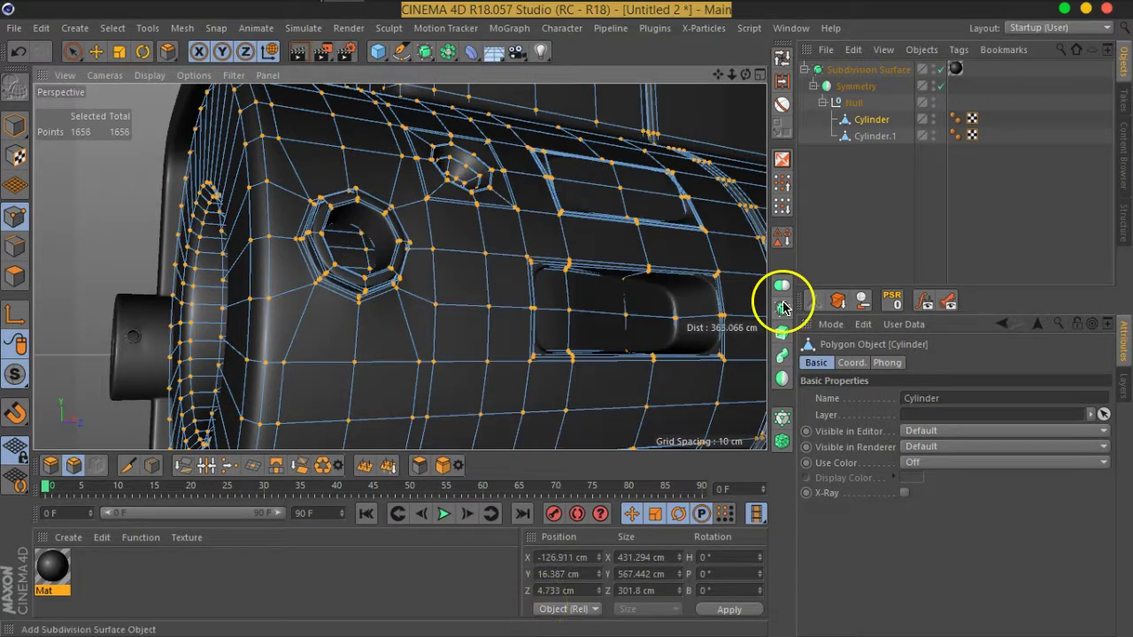
click(896, 240)
Step: Render the view in place to check the smoothed model, then clear the render
mouse_move(381, 255)
alt+mouse_down()
mouse_move(398, 195)
mouse_move(537, 235)
mouse_move(529, 313)
mouse_move(419, 221)
alt+mouse_up()
scroll(403, 246, up, 3)
scroll(407, 247, down, 2)
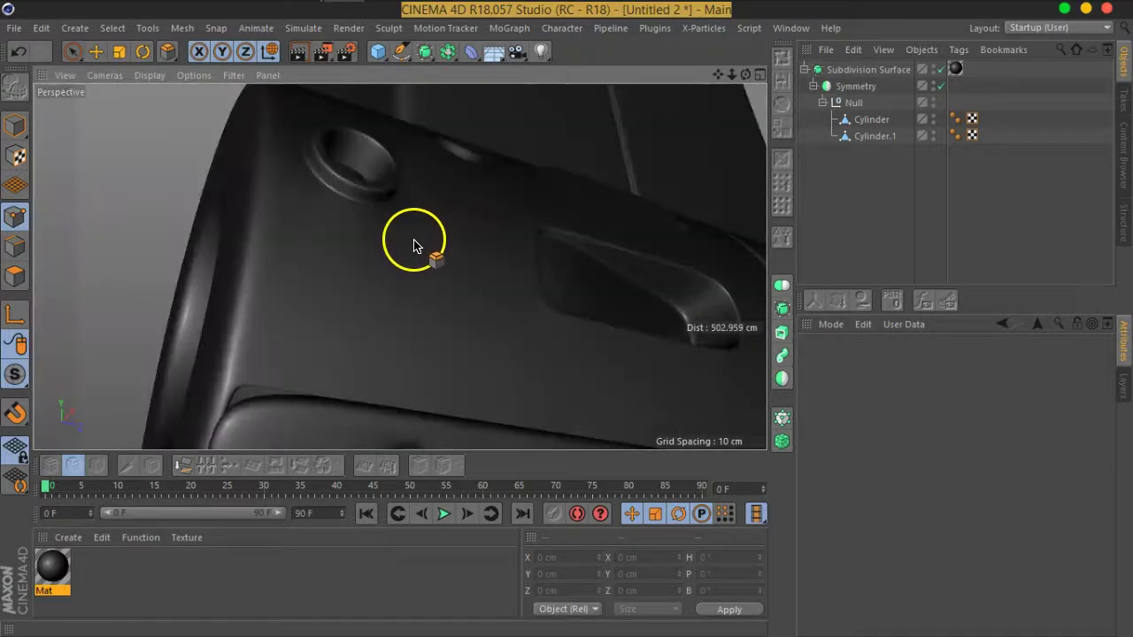
click(298, 51)
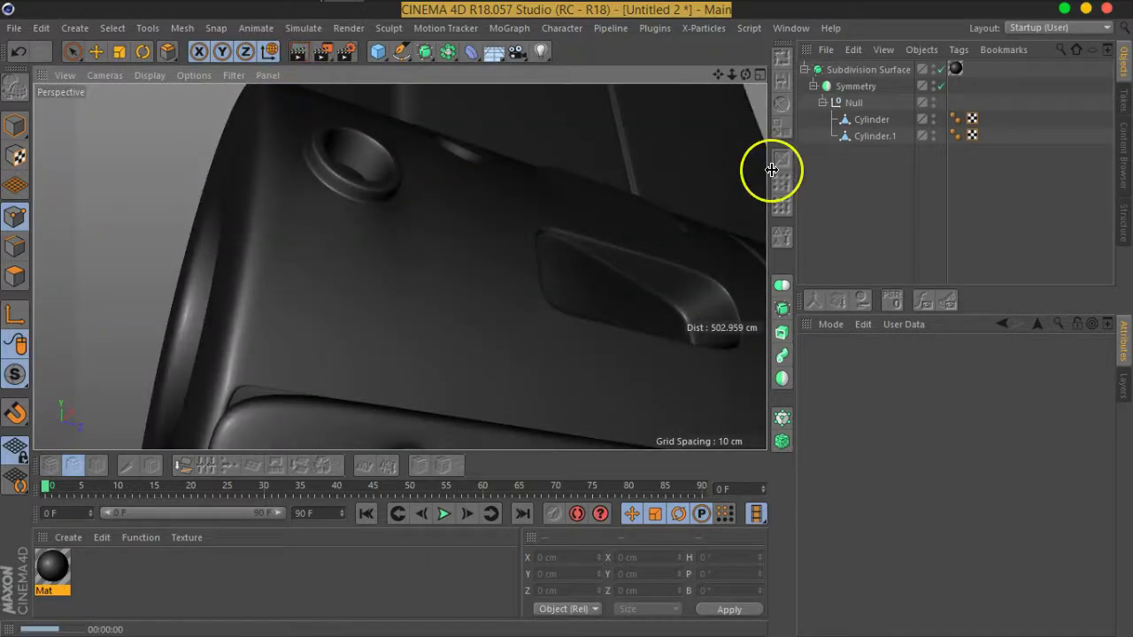
click(852, 217)
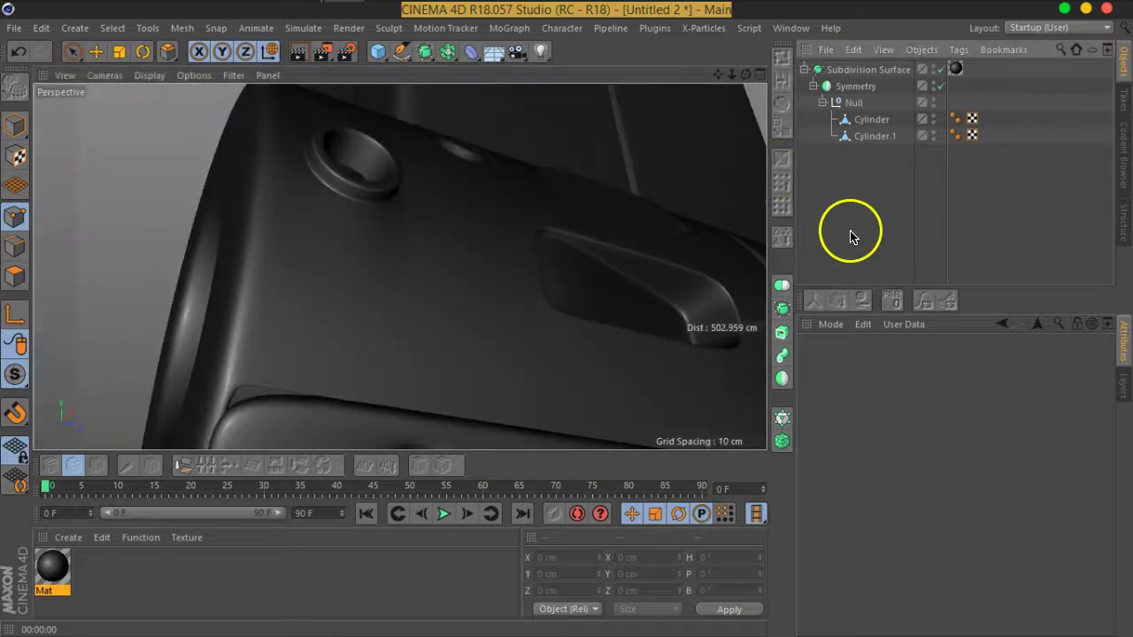
Step: Select all 3499 Cylinder edges, apply Unbreak Phong Shading, then deselect and view the whole model
click(869, 120)
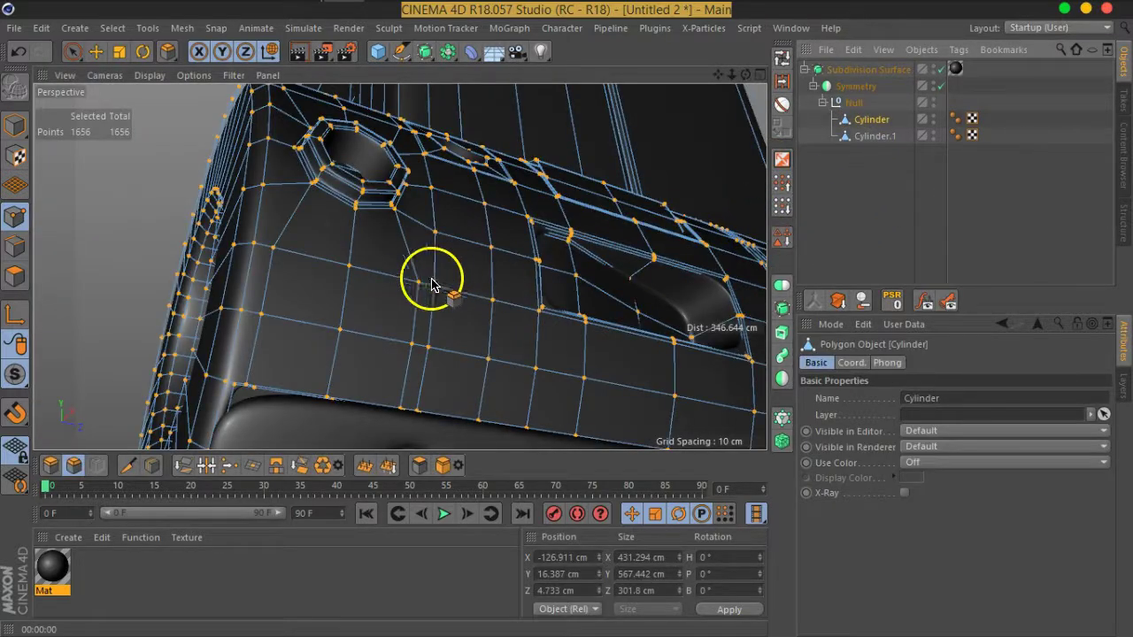
click(11, 253)
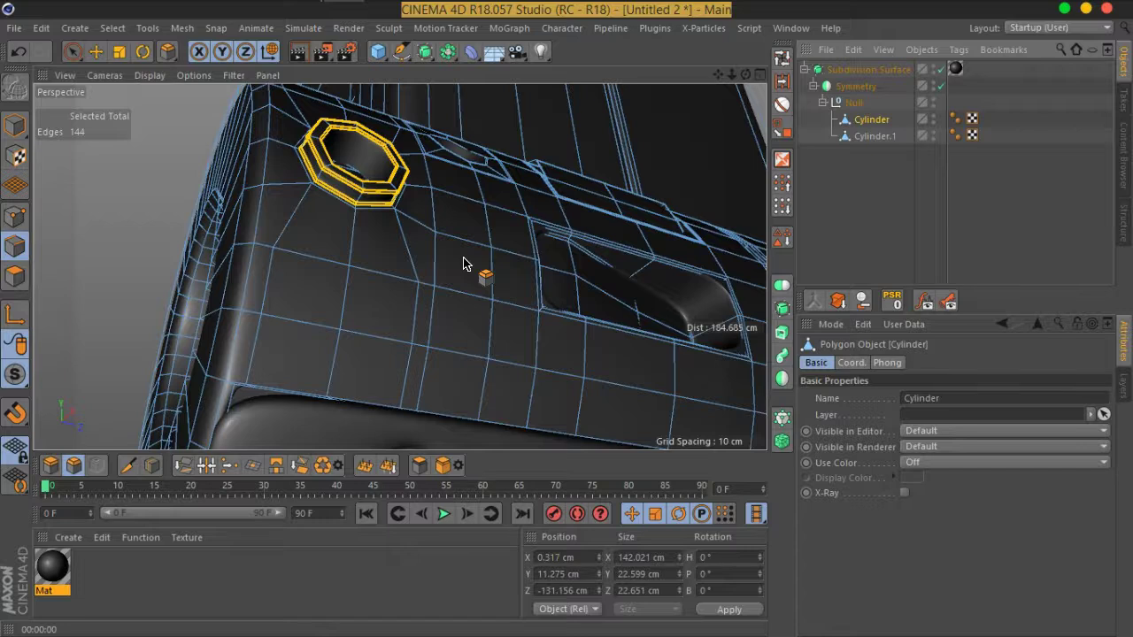
key(ctrl+a)
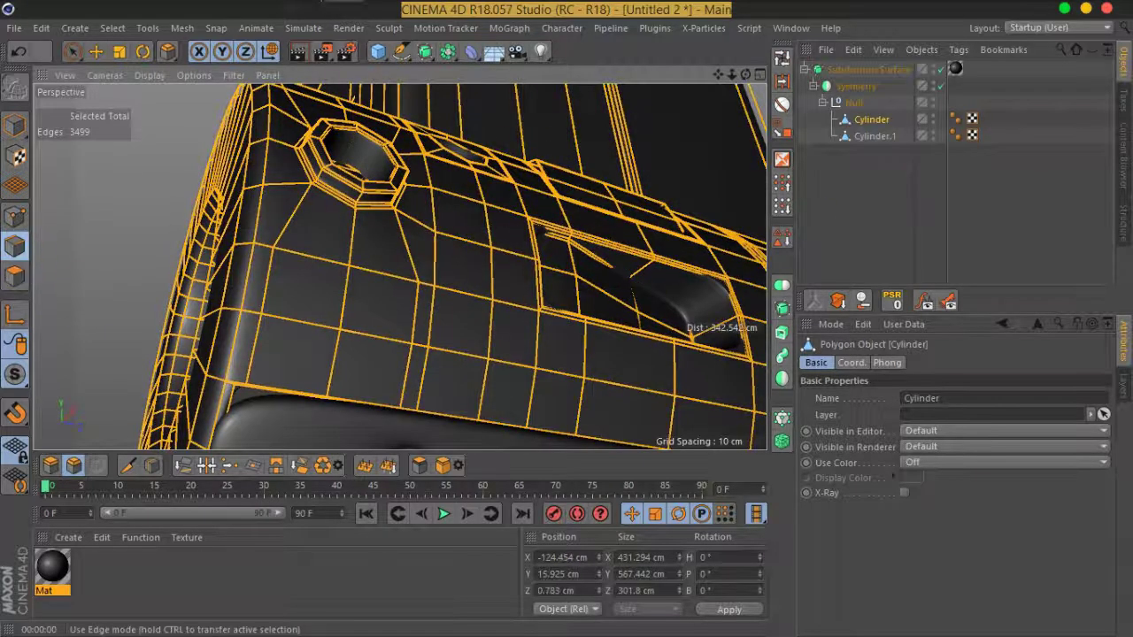
right_click(476, 256)
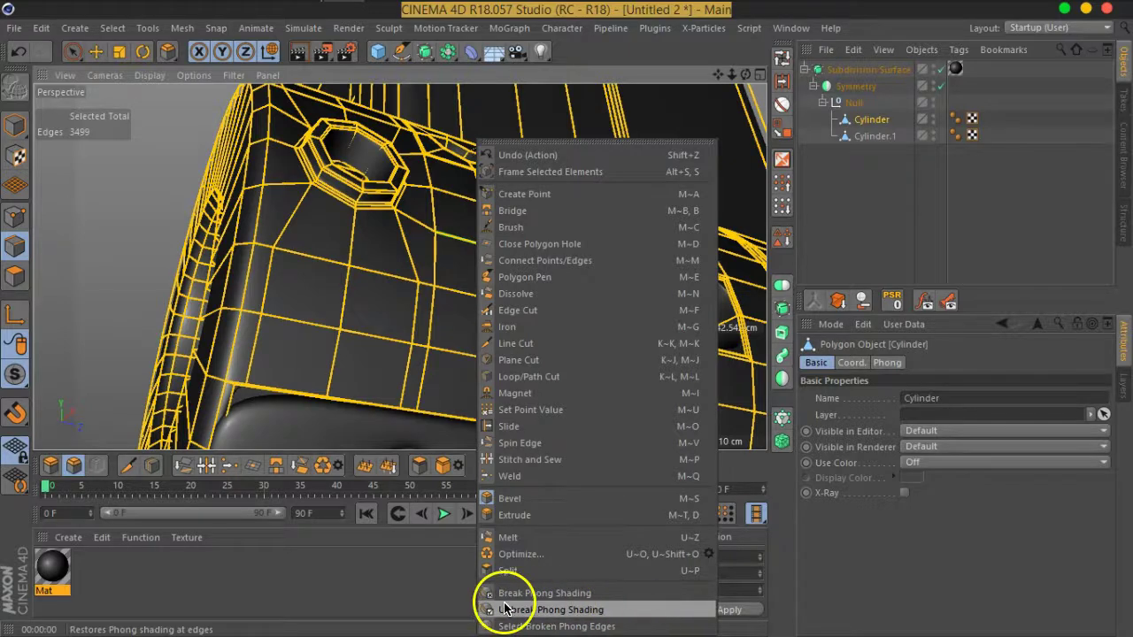
click(536, 611)
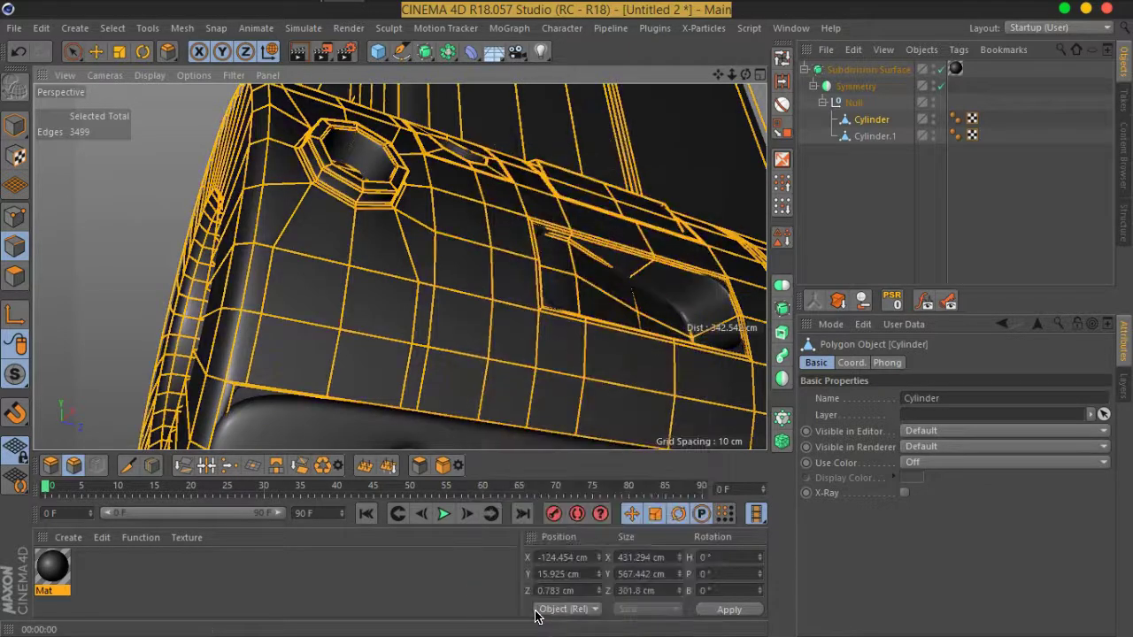
click(852, 228)
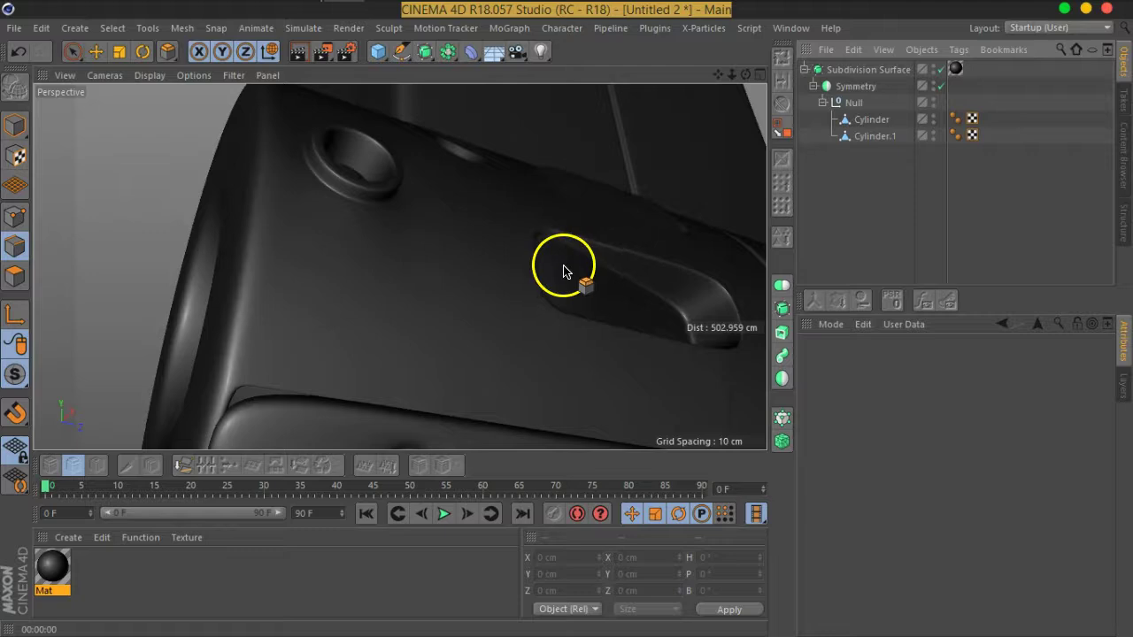
mouse_move(435, 256)
alt+mouse_down()
mouse_move(361, 302)
mouse_move(539, 309)
mouse_move(683, 374)
mouse_move(646, 387)
mouse_move(549, 320)
alt+mouse_up()
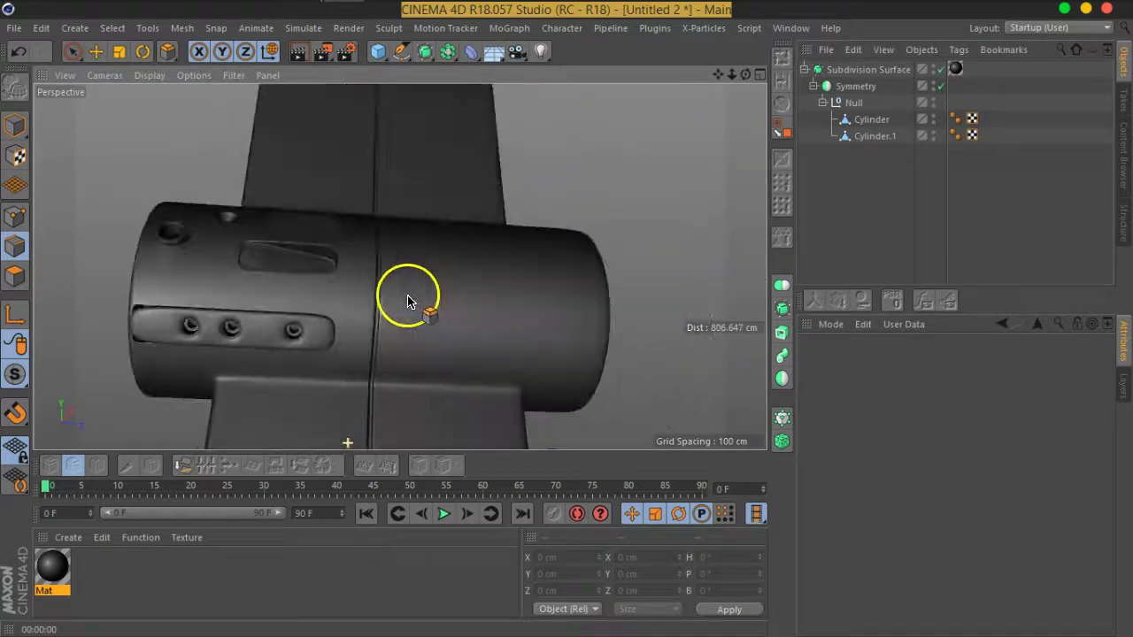
scroll(548, 320, up, 2)
scroll(551, 309, up, 3)
scroll(472, 304, up, 3)
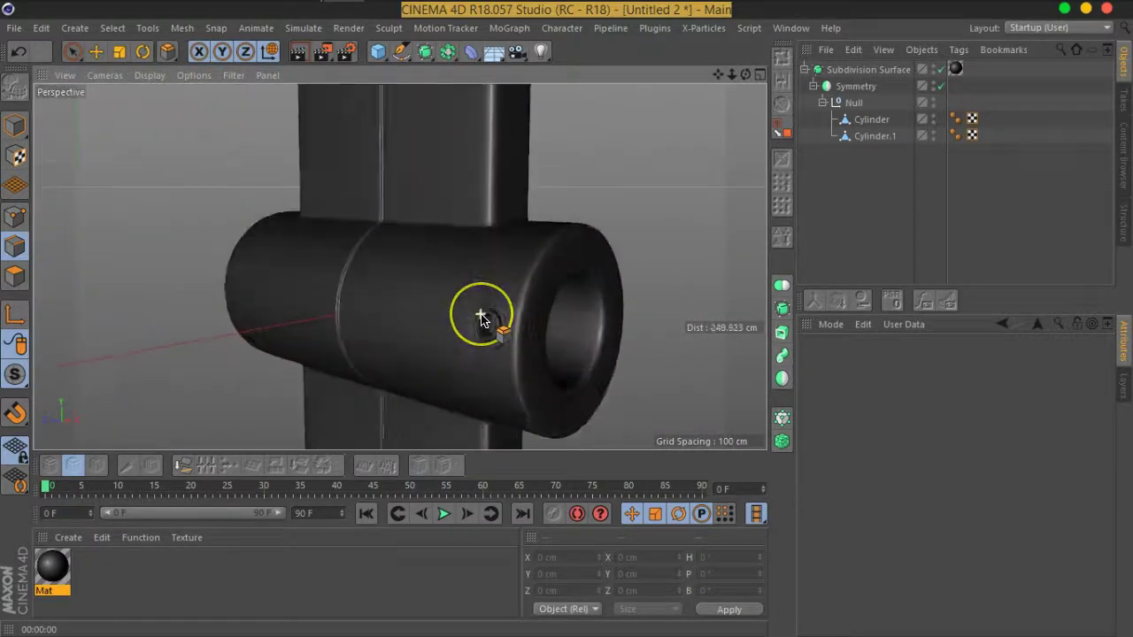
scroll(481, 318, up, 4)
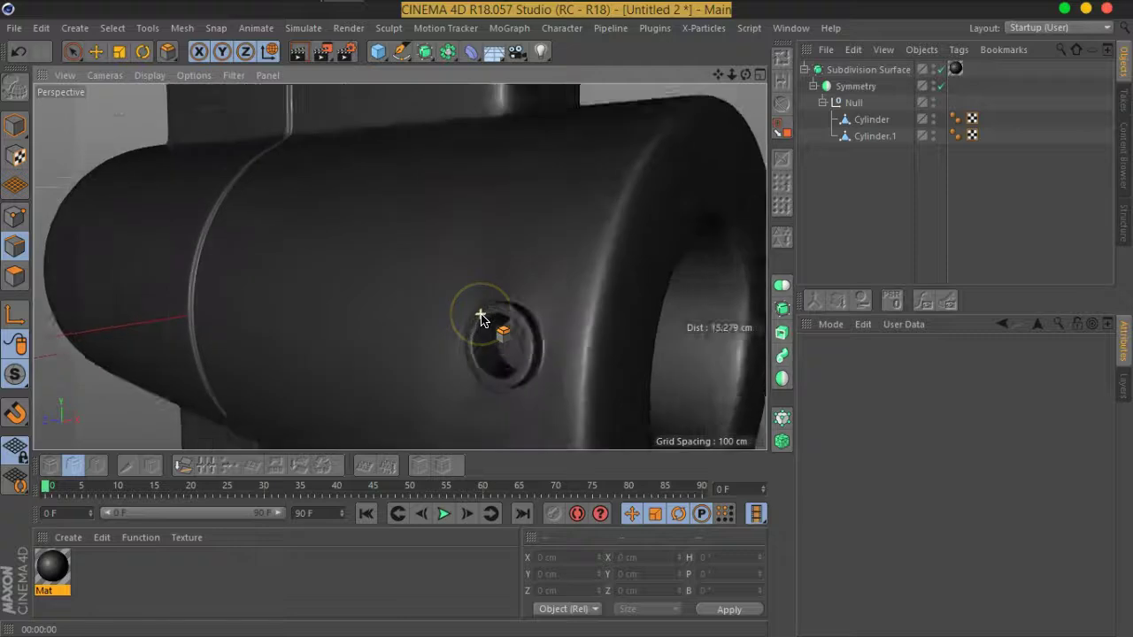
scroll(480, 319, down, 2)
click(872, 119)
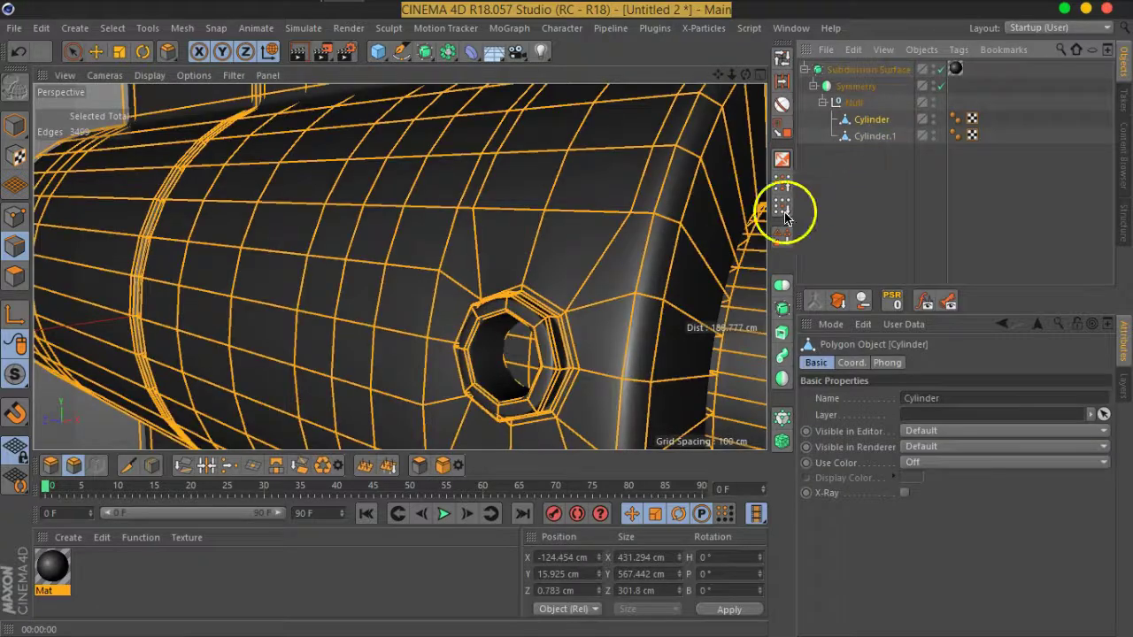
scroll(601, 308, down, 3)
scroll(600, 308, down, 2)
scroll(417, 177, up, 2)
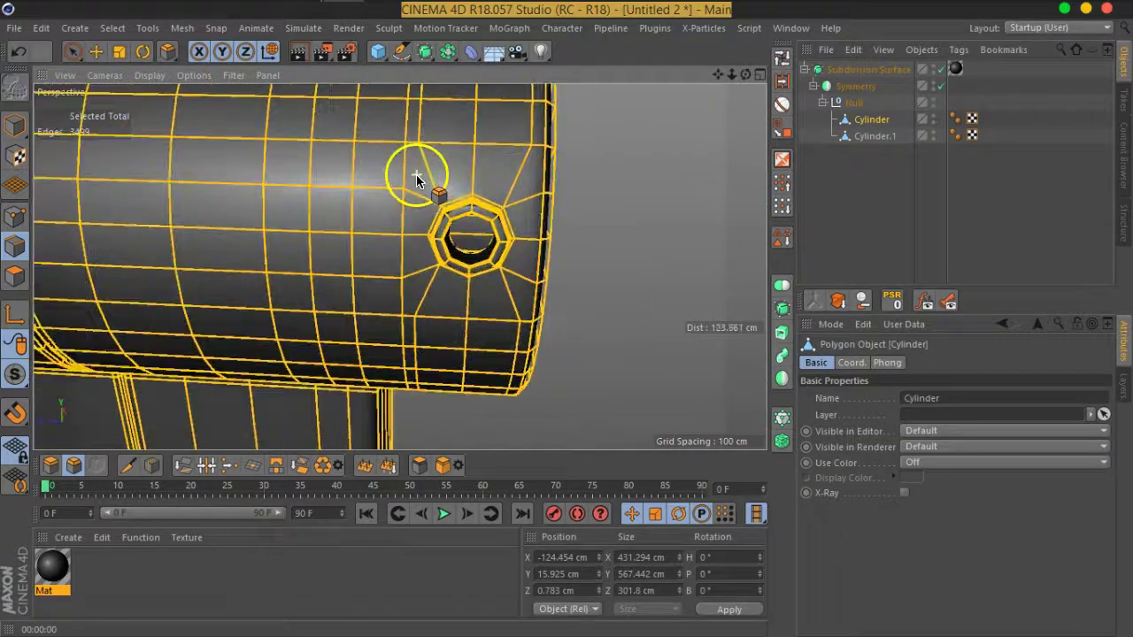
scroll(417, 180, up, 3)
scroll(417, 179, down, 3)
scroll(531, 324, up, 1)
scroll(483, 232, up, 1)
scroll(448, 246, up, 1)
scroll(448, 248, up, 2)
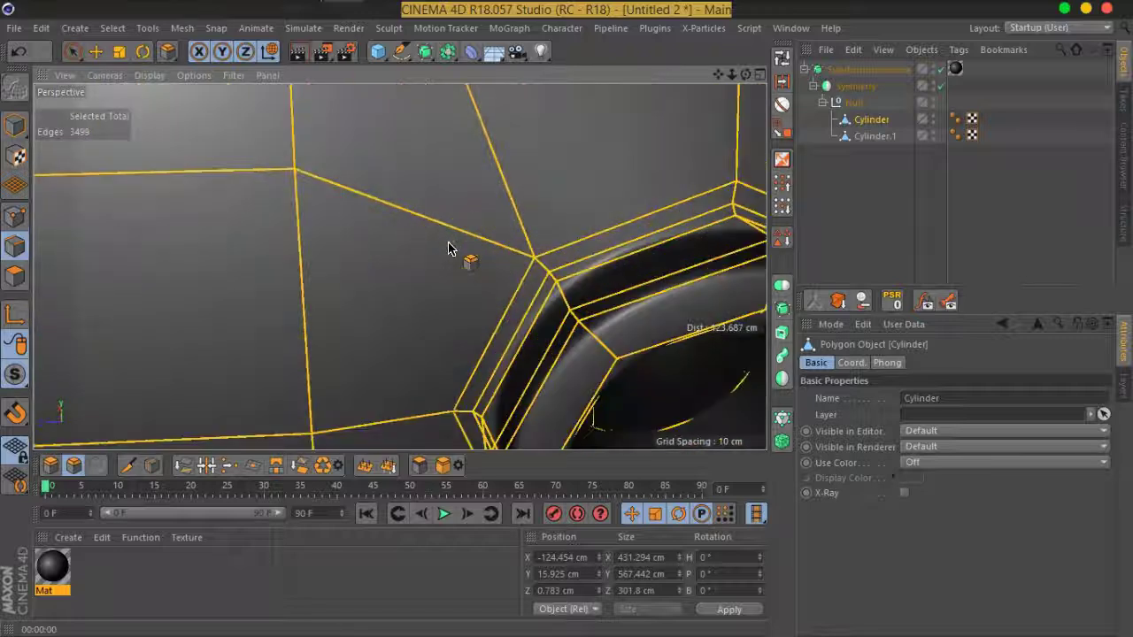
scroll(448, 248, down, 2)
middle_drag(448, 248, 727, 184)
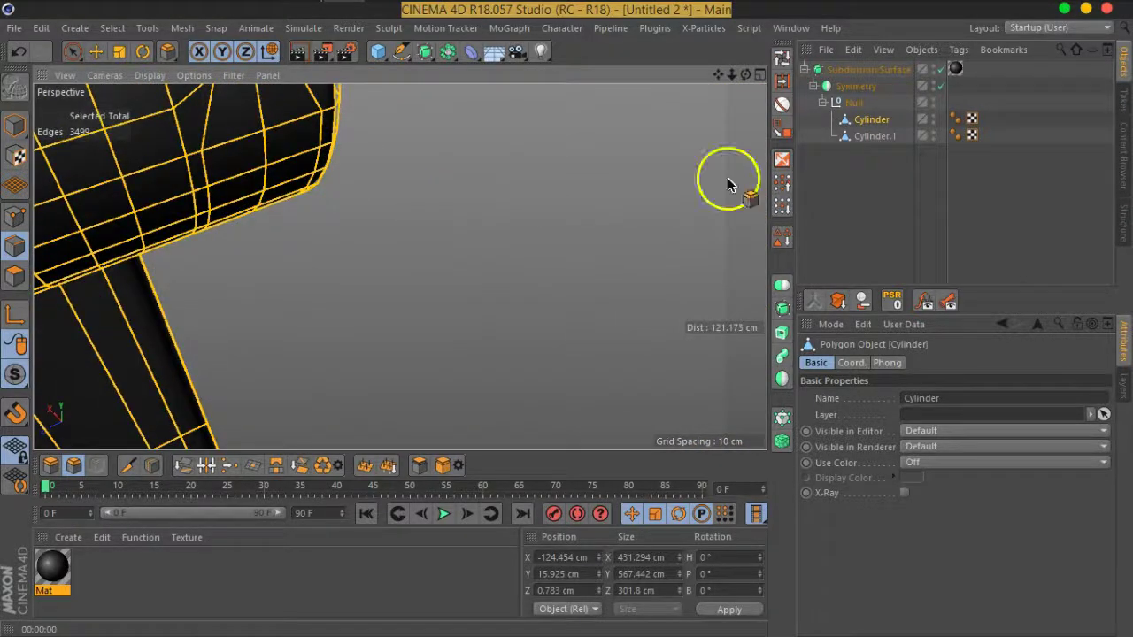
mouse_move(600, 159)
middle_down()
mouse_move(253, 151)
mouse_move(65, 133)
middle_up()
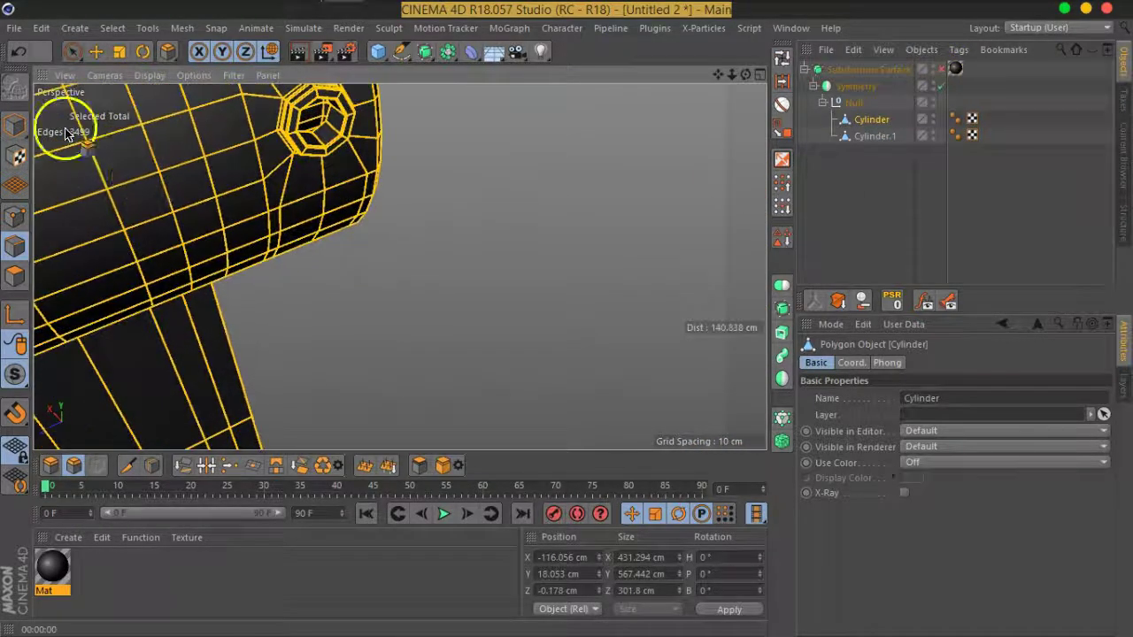
mouse_move(366, 208)
alt+mouse_down()
mouse_move(445, 293)
mouse_move(47, 253)
alt+mouse_up()
click(15, 124)
click(74, 51)
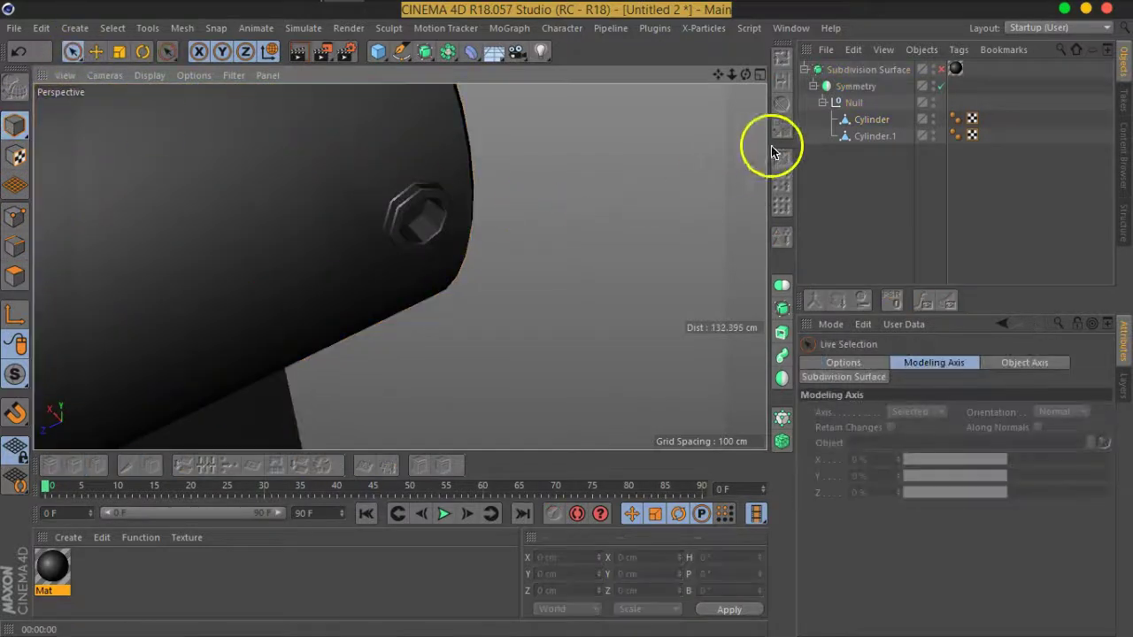
Step: Select the Cylinder in Edge mode and frame the octagonal hole in the view
click(871, 119)
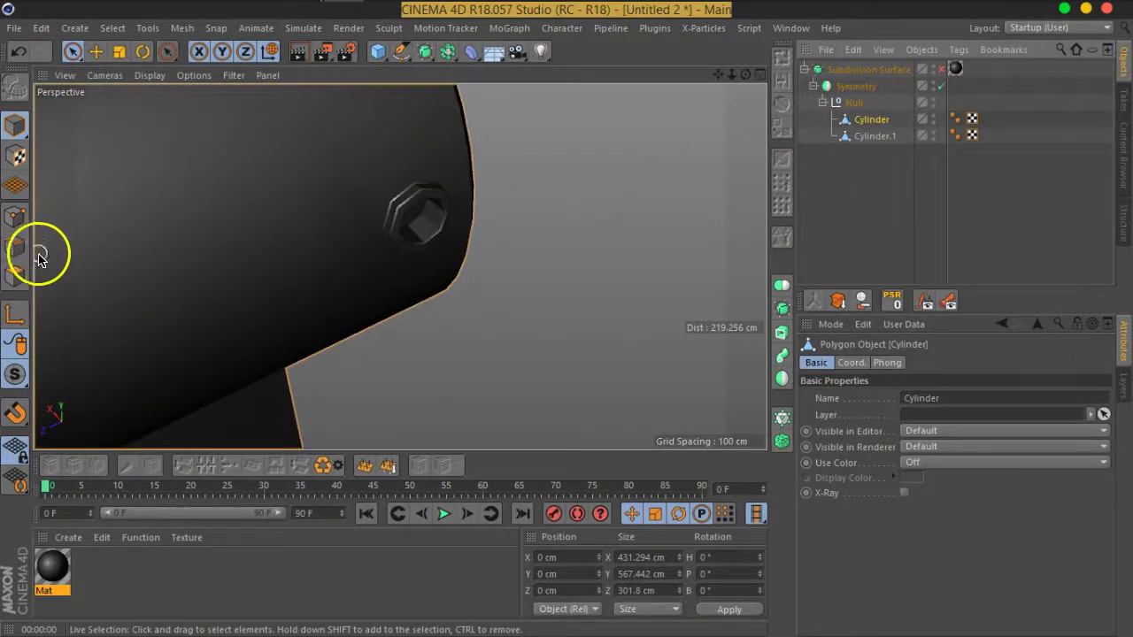
click(15, 248)
mouse_move(539, 270)
alt+mouse_down()
mouse_move(504, 283)
mouse_move(410, 272)
mouse_move(354, 222)
mouse_move(506, 392)
mouse_move(519, 266)
mouse_move(487, 233)
mouse_move(481, 195)
mouse_move(610, 321)
mouse_move(543, 228)
mouse_move(540, 254)
alt+mouse_up()
scroll(479, 272, up, 3)
scroll(479, 272, down, 3)
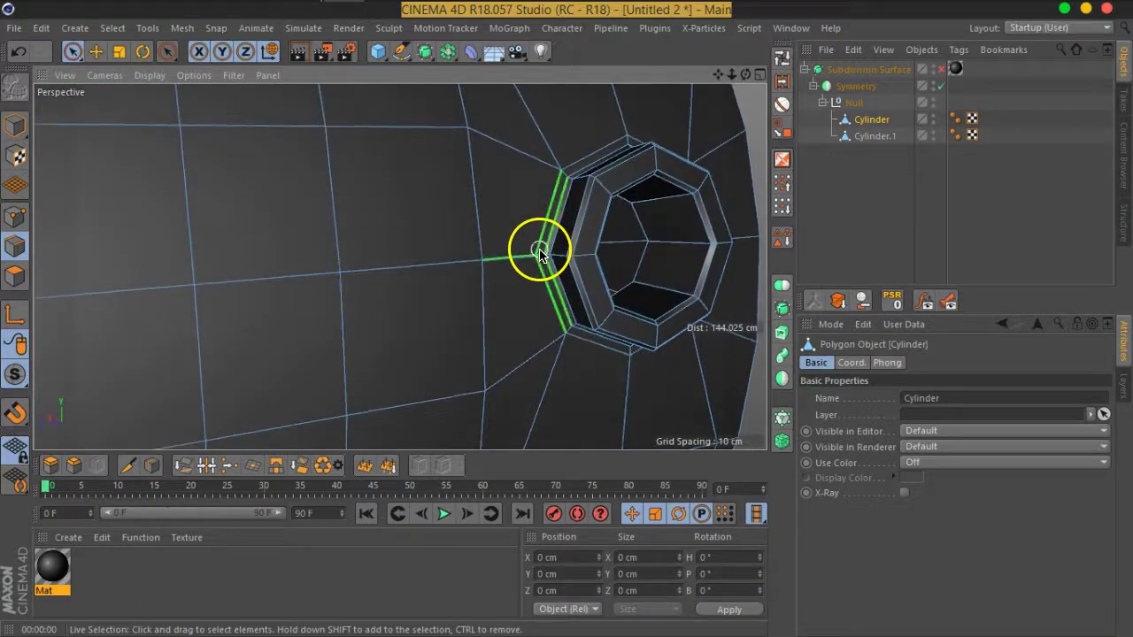
scroll(540, 254, down, 3)
scroll(540, 265, up, 2)
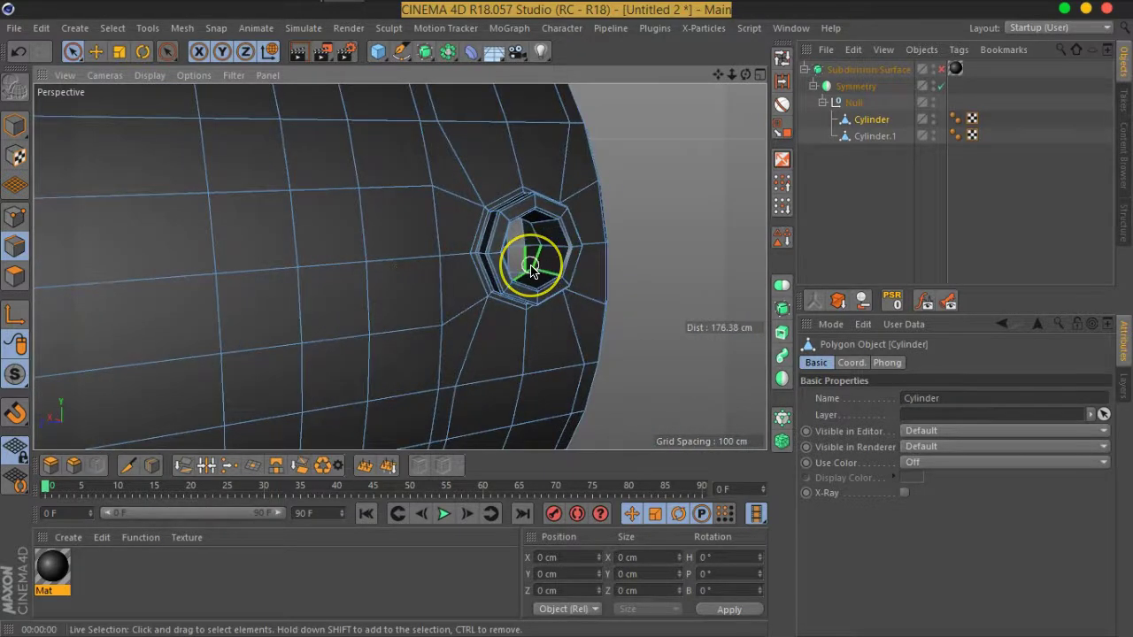
scroll(534, 319, up, 3)
scroll(498, 291, up, 2)
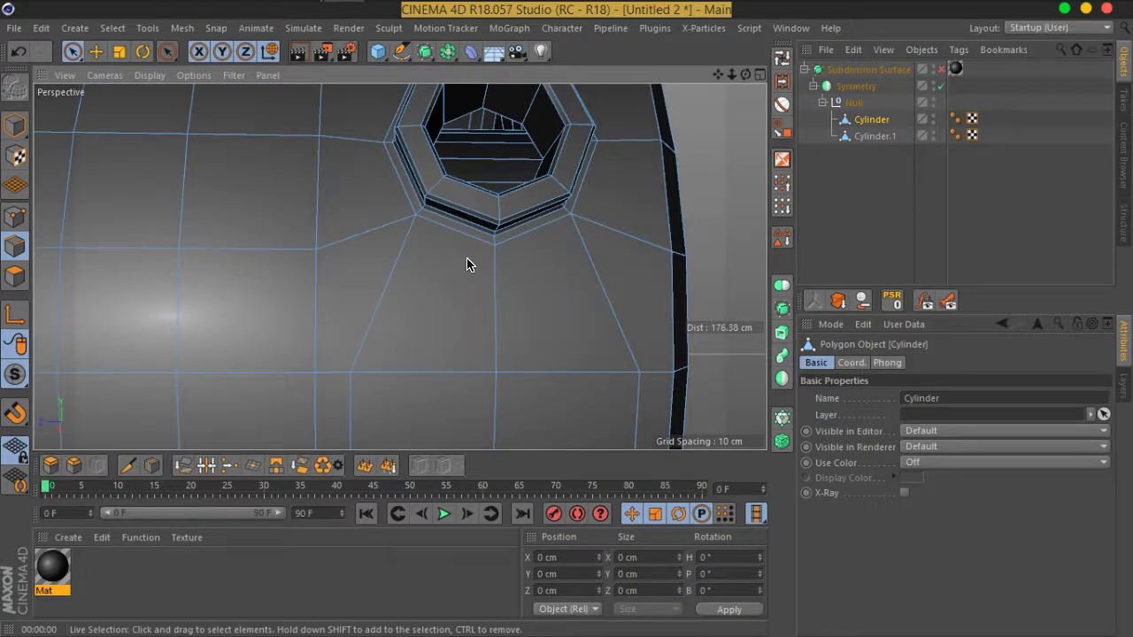
alt+drag(469, 264, 430, 250)
alt+drag(520, 174, 542, 252)
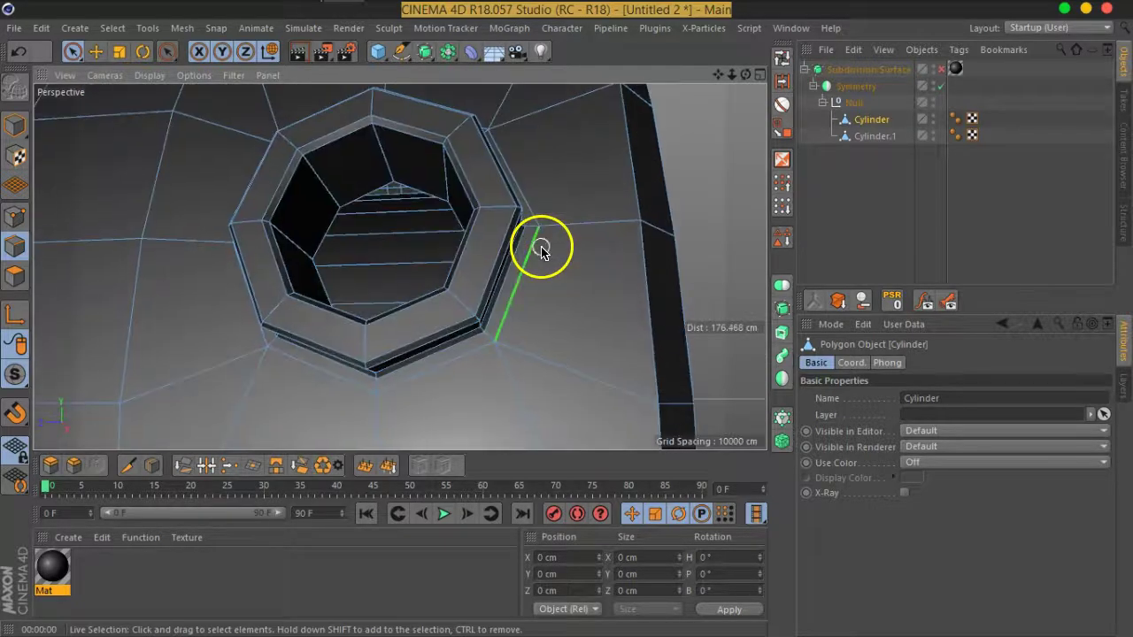
scroll(544, 253, down, 3)
scroll(540, 261, down, 2)
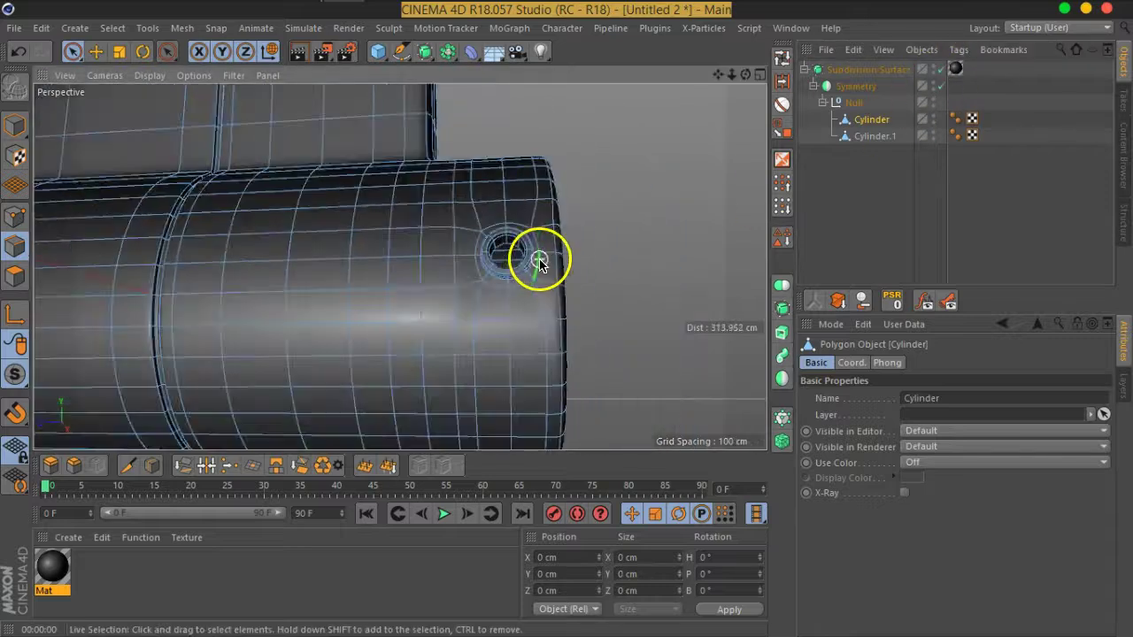
mouse_move(487, 298)
alt+mouse_down()
mouse_move(511, 306)
mouse_move(519, 346)
mouse_move(467, 356)
mouse_move(488, 354)
alt+mouse_up()
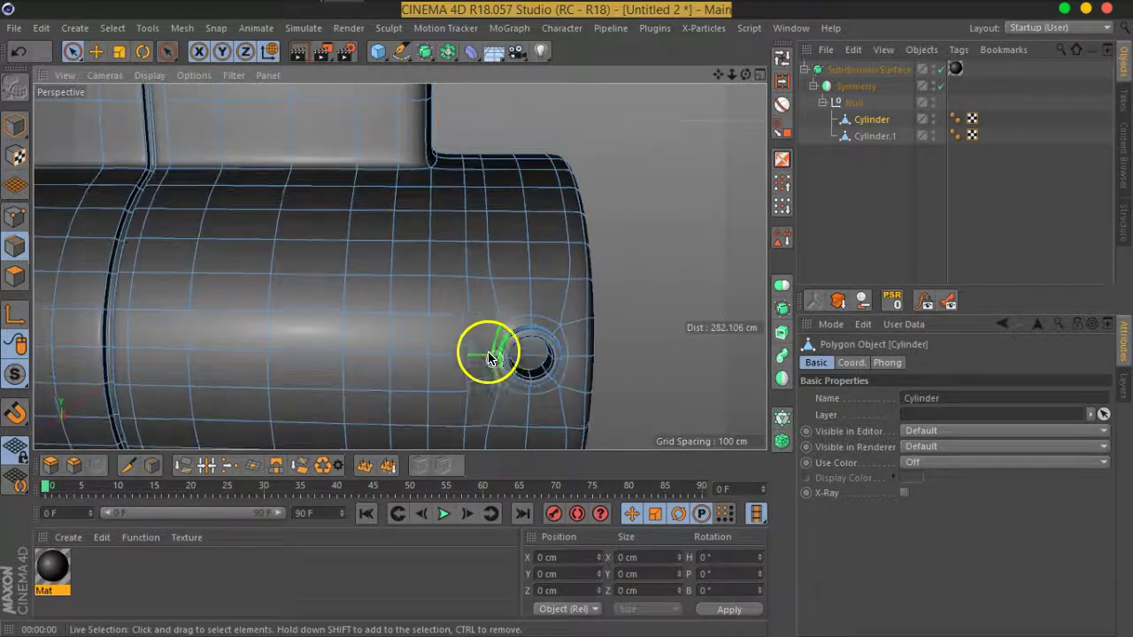
scroll(484, 343, up, 2)
scroll(484, 342, up, 1)
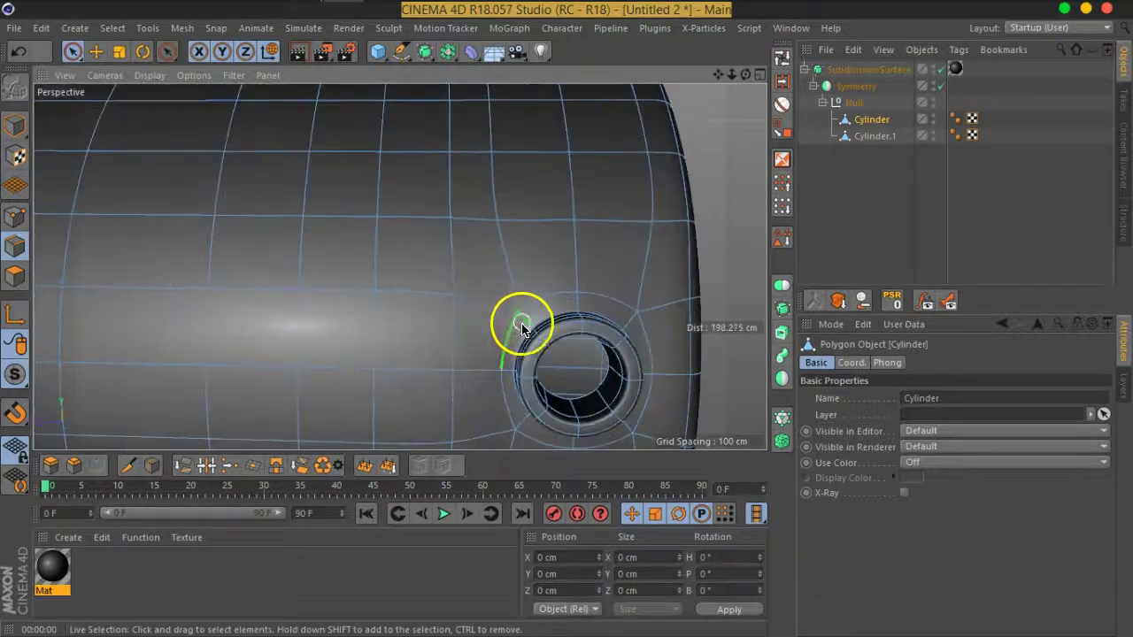
Step: Disable Subdivision Surface and zoom in on the hole's low-poly cage
click(942, 70)
mouse_move(640, 304)
alt+mouse_down()
mouse_move(538, 331)
mouse_move(569, 349)
alt+mouse_up()
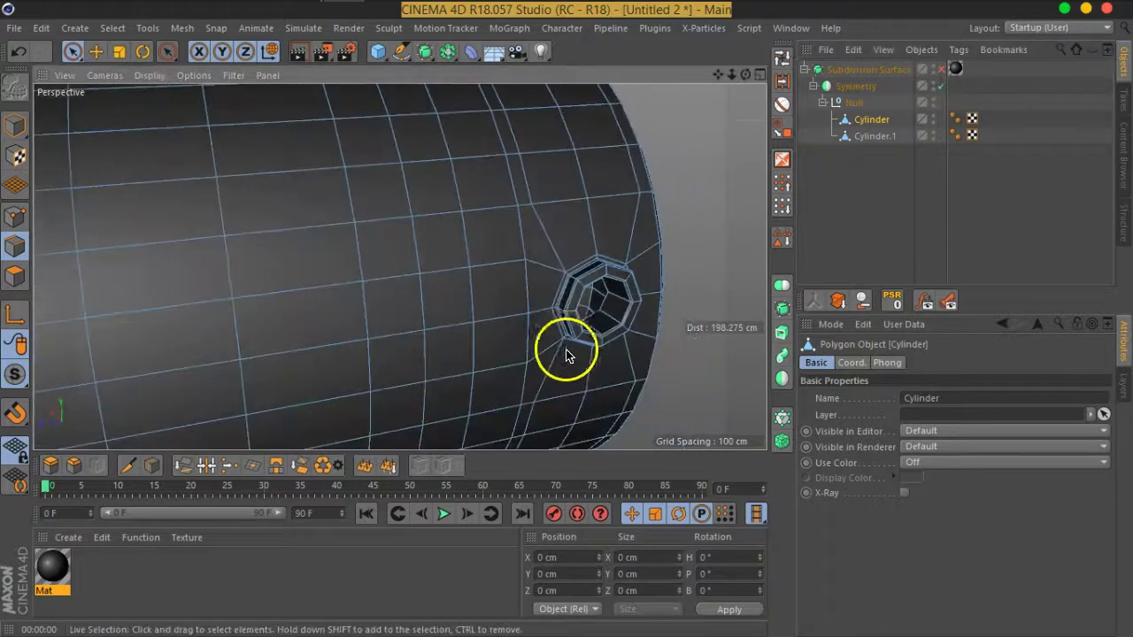
scroll(568, 287, up, 3)
scroll(568, 288, up, 3)
scroll(561, 248, up, 3)
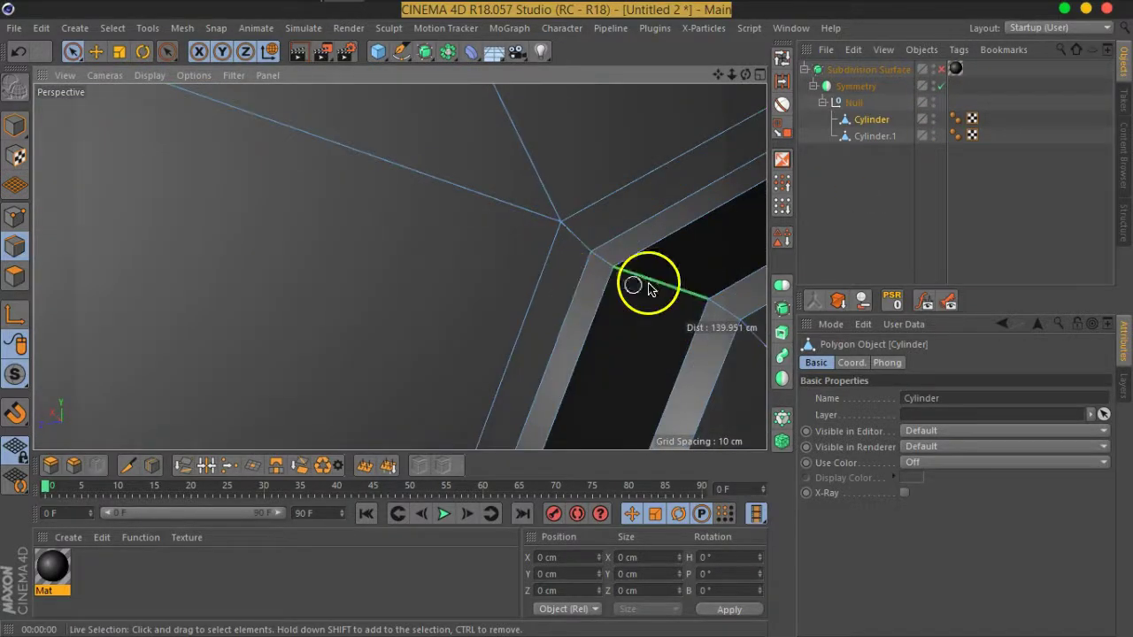
Step: In Points mode, start and cancel a Line Cut, then select the vertex at the hole's outer corner
click(15, 216)
click(559, 226)
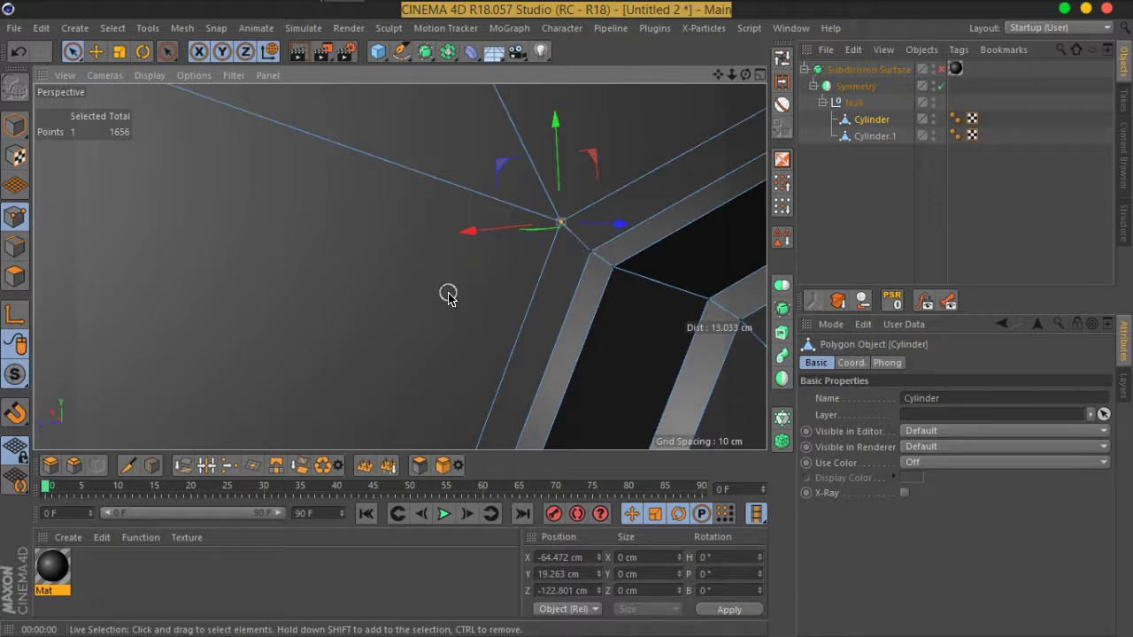
key(k)
key(k)
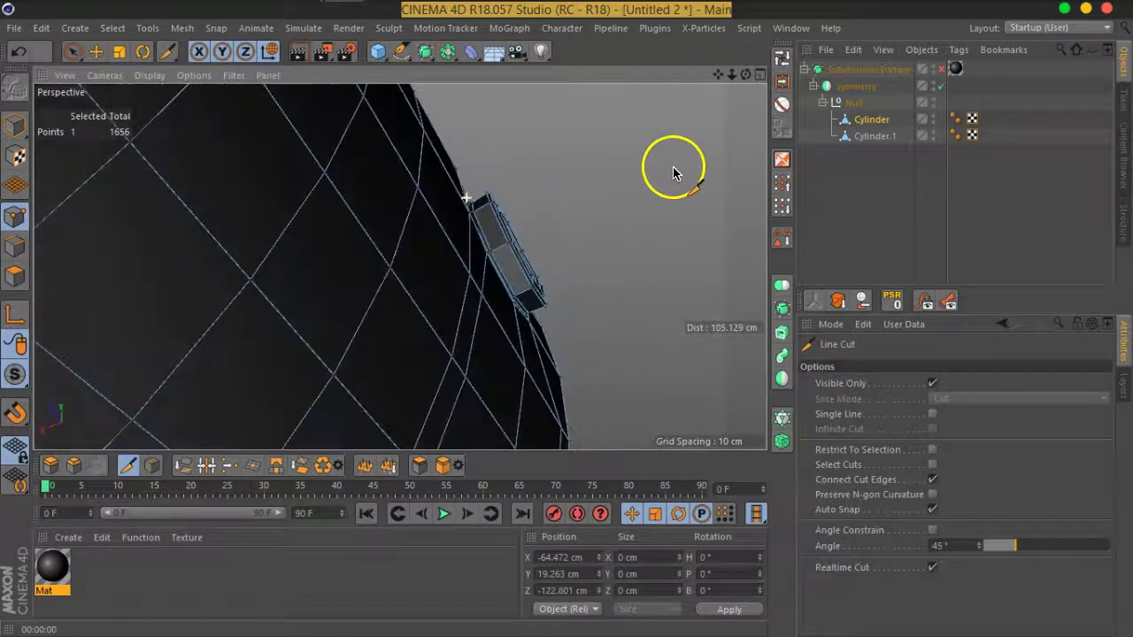
alt+drag(662, 183, 665, 174)
scroll(457, 204, up, 3)
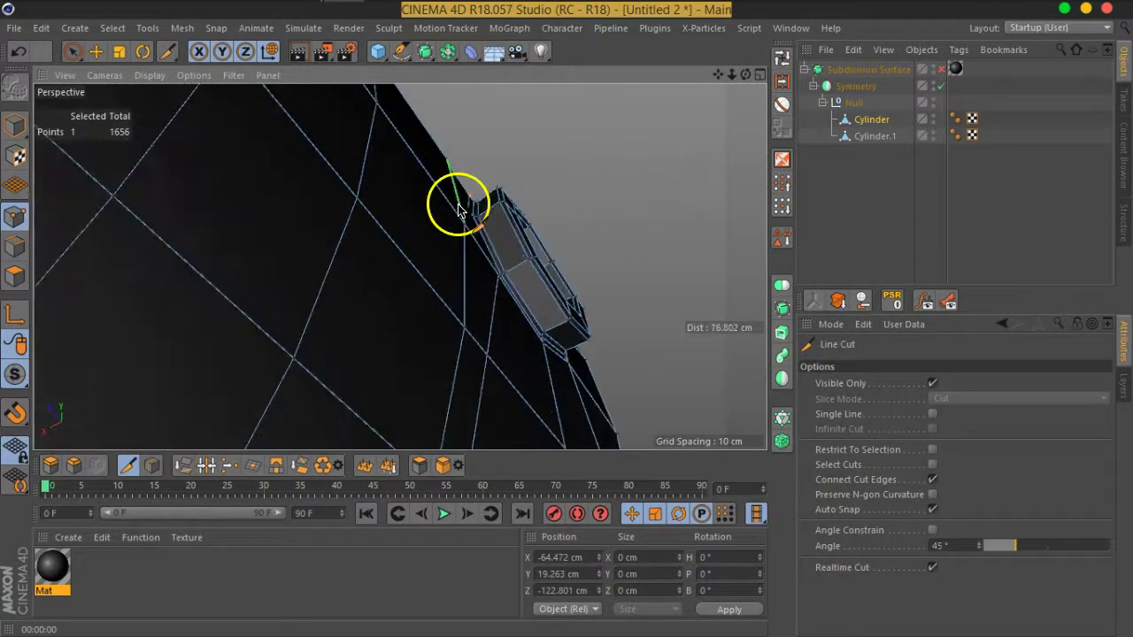
scroll(458, 222, up, 3)
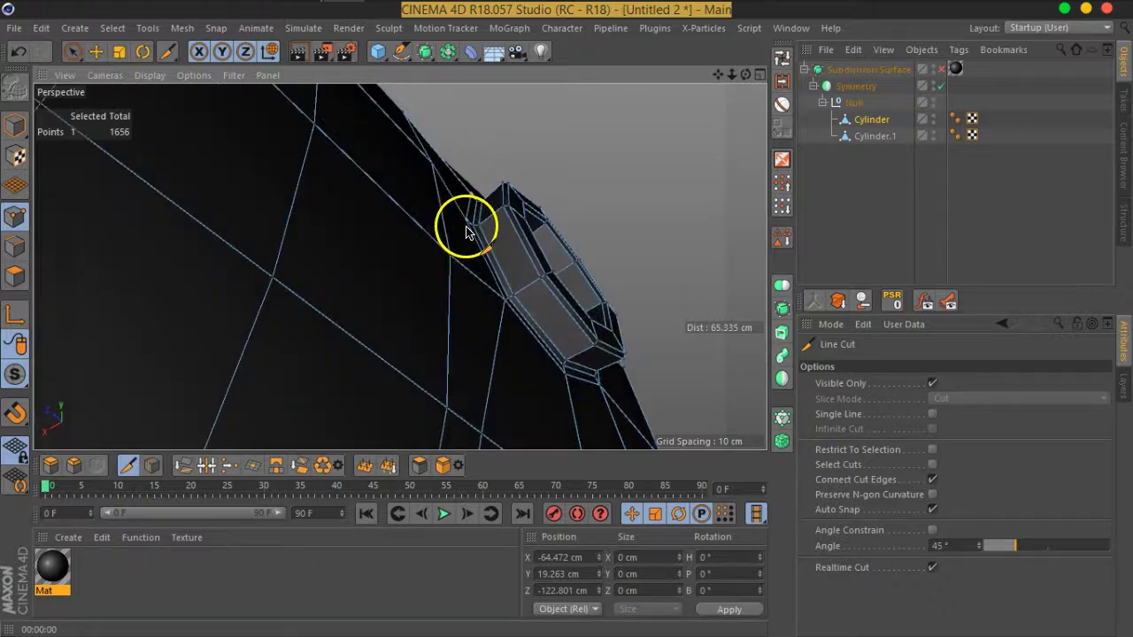
click(467, 223)
key(Escape)
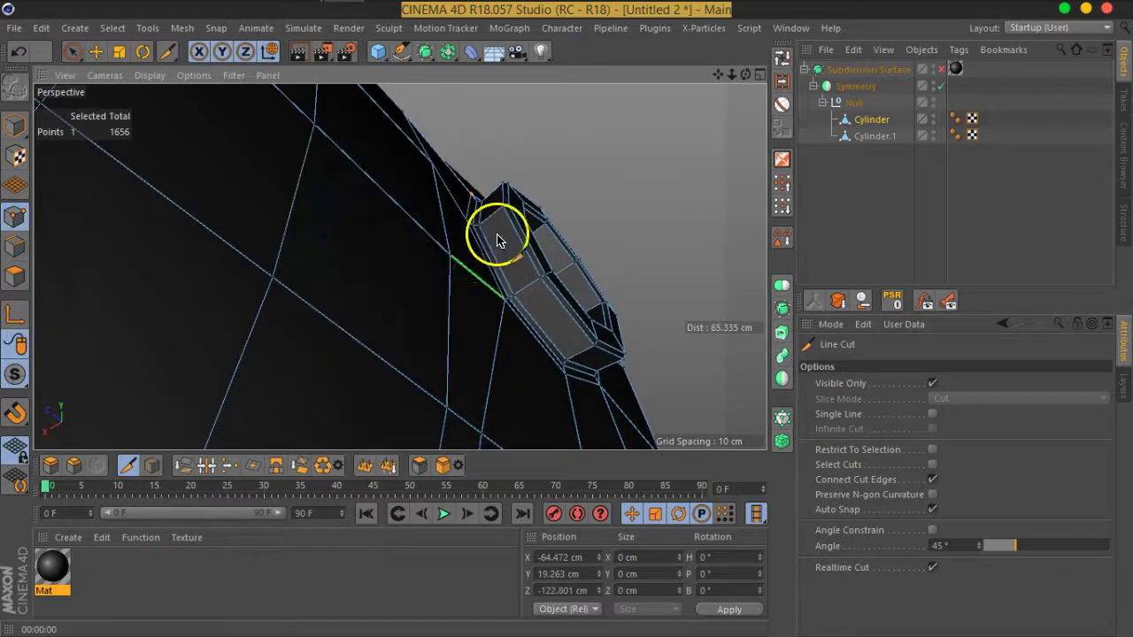
click(74, 53)
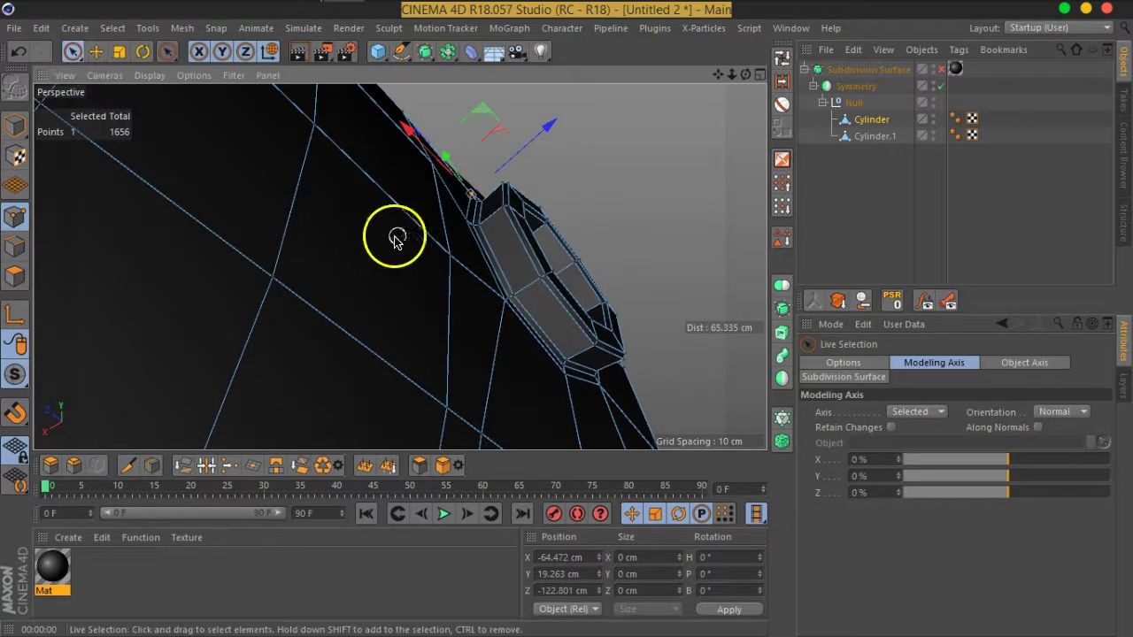
click(461, 228)
mouse_move(427, 270)
alt+mouse_down()
mouse_move(374, 410)
mouse_move(413, 336)
mouse_move(506, 384)
mouse_move(468, 233)
mouse_move(504, 213)
mouse_move(472, 261)
mouse_move(539, 232)
alt+mouse_up()
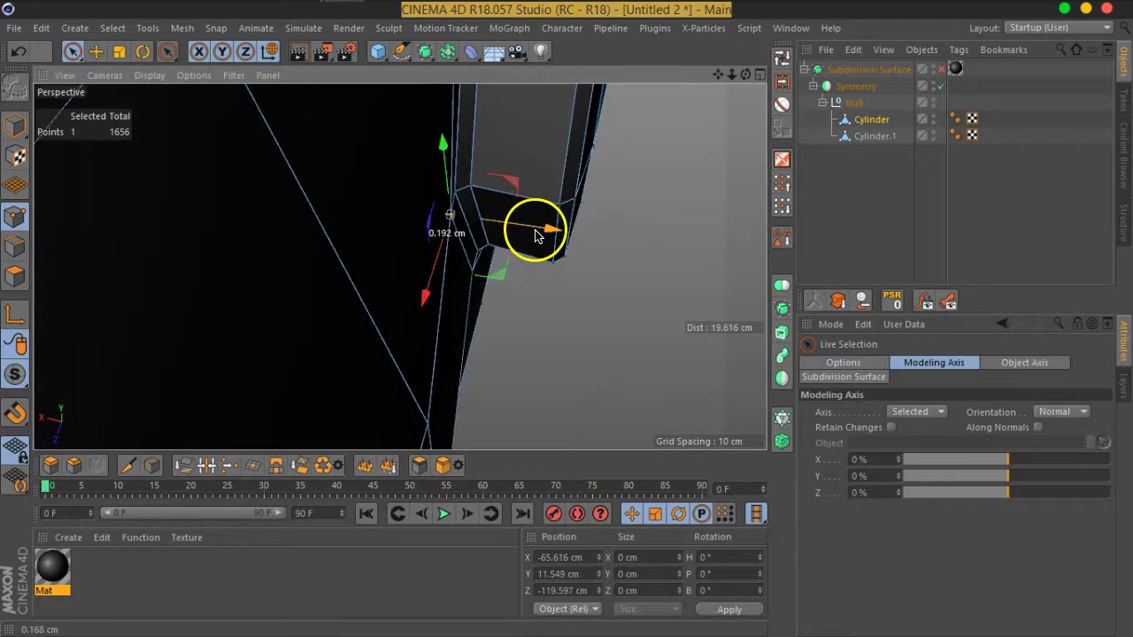
Step: Re-enable subdivision and inspect the smoothed cylinder's end opening
click(940, 69)
mouse_move(488, 215)
alt+mouse_down()
mouse_move(531, 254)
mouse_move(251, 211)
alt+mouse_up()
scroll(248, 169, down, 2)
scroll(291, 164, down, 2)
scroll(292, 165, down, 2)
scroll(374, 217, down, 2)
mouse_move(375, 217)
alt+mouse_down()
mouse_move(263, 253)
mouse_move(368, 286)
alt+mouse_up()
mouse_move(337, 245)
alt+mouse_down()
mouse_move(354, 336)
mouse_move(295, 363)
mouse_move(245, 341)
mouse_move(342, 253)
alt+mouse_up()
scroll(341, 254, up, 3)
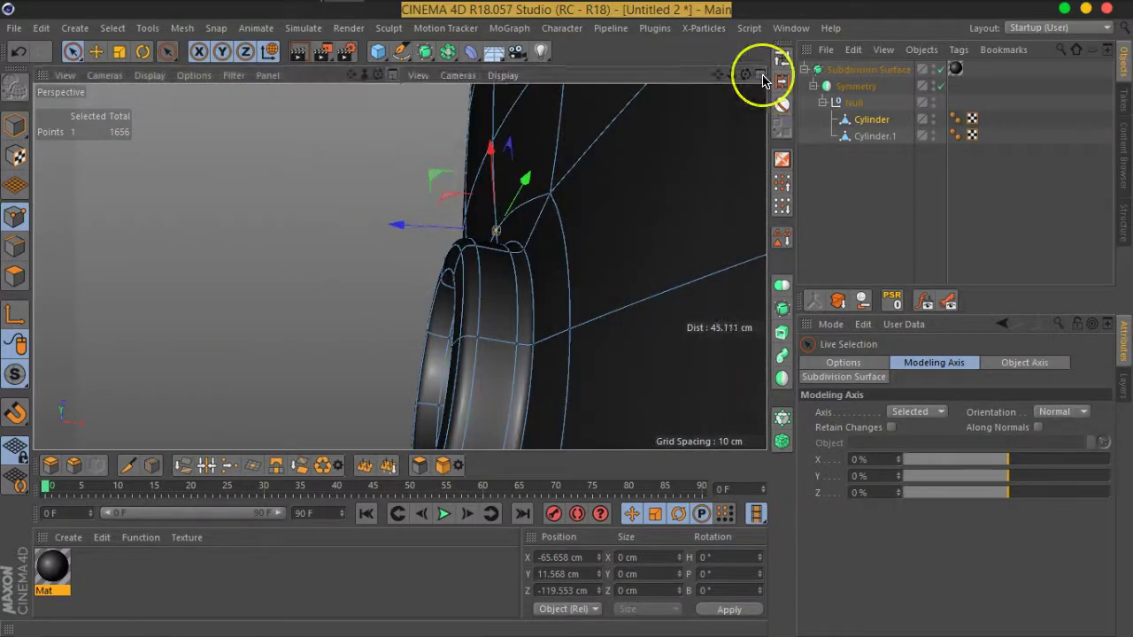
Step: Maximize the Top view and zoom in closely on the selected point
click(760, 76)
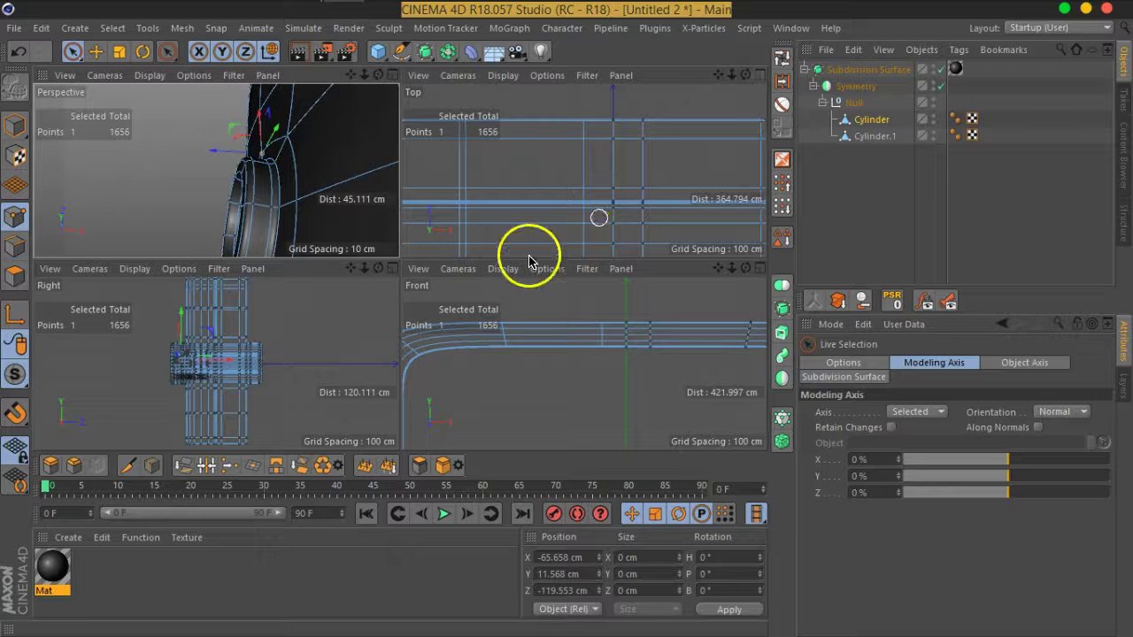
scroll(582, 157, down, 5)
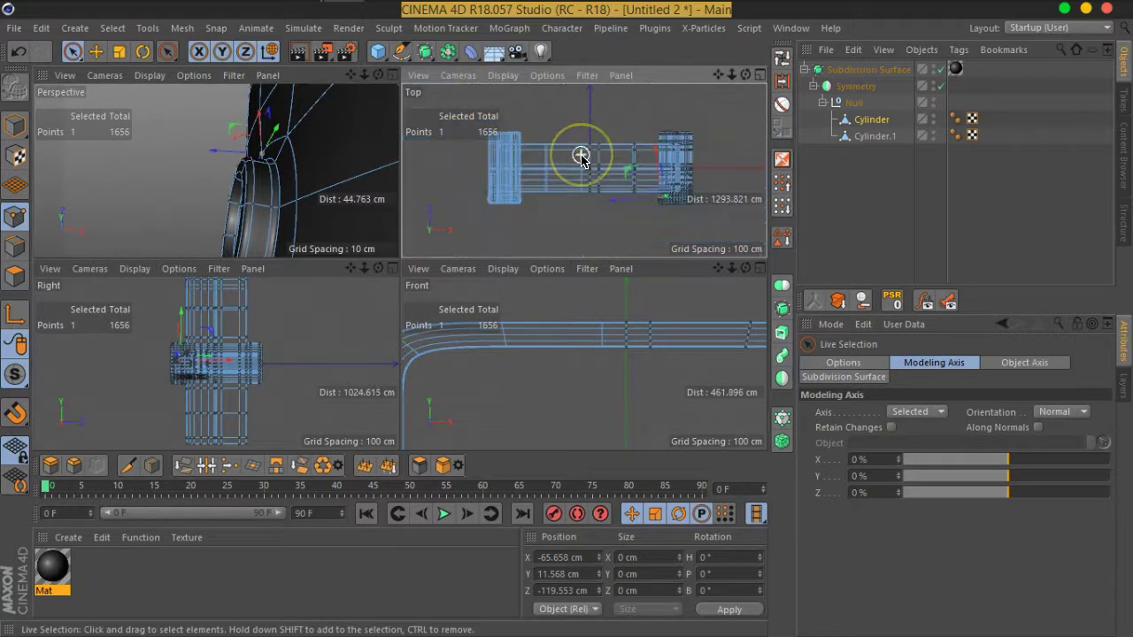
scroll(582, 157, up, 1)
click(760, 75)
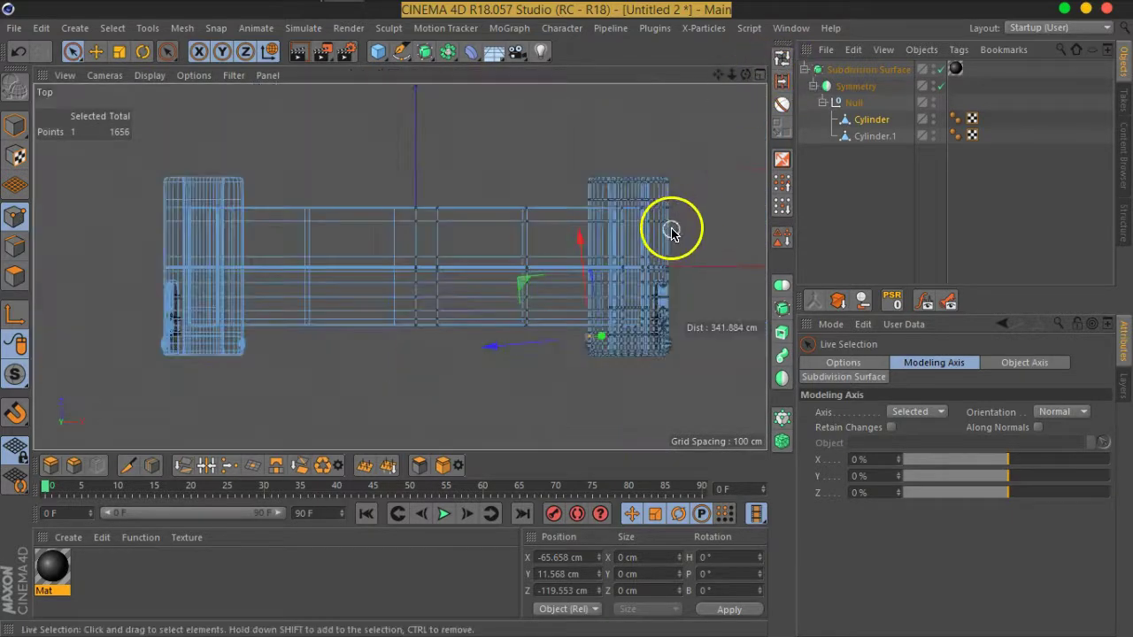
scroll(646, 301, up, 2)
scroll(606, 305, up, 2)
scroll(574, 219, up, 2)
scroll(556, 196, up, 3)
scroll(501, 212, up, 3)
scroll(505, 207, up, 3)
scroll(514, 213, up, 2)
scroll(534, 217, up, 2)
scroll(468, 237, up, 2)
scroll(469, 239, up, 2)
scroll(468, 240, up, 2)
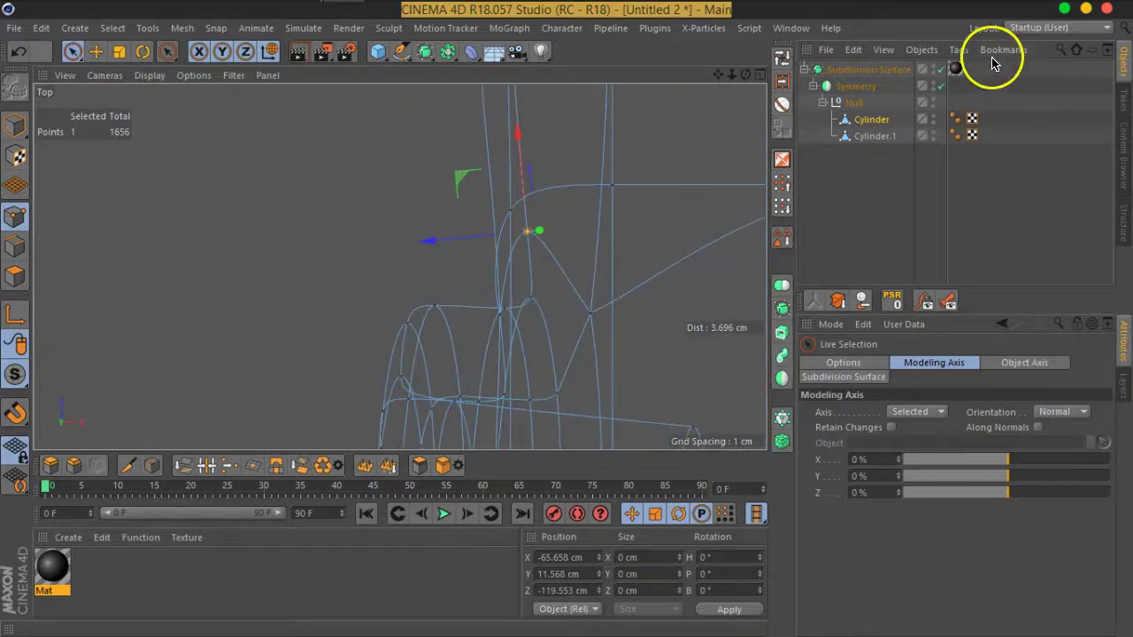
Step: With smoothing off, move the point 0.256 cm along X to -65.778 cm; set Modeling Axis to Axis
click(943, 68)
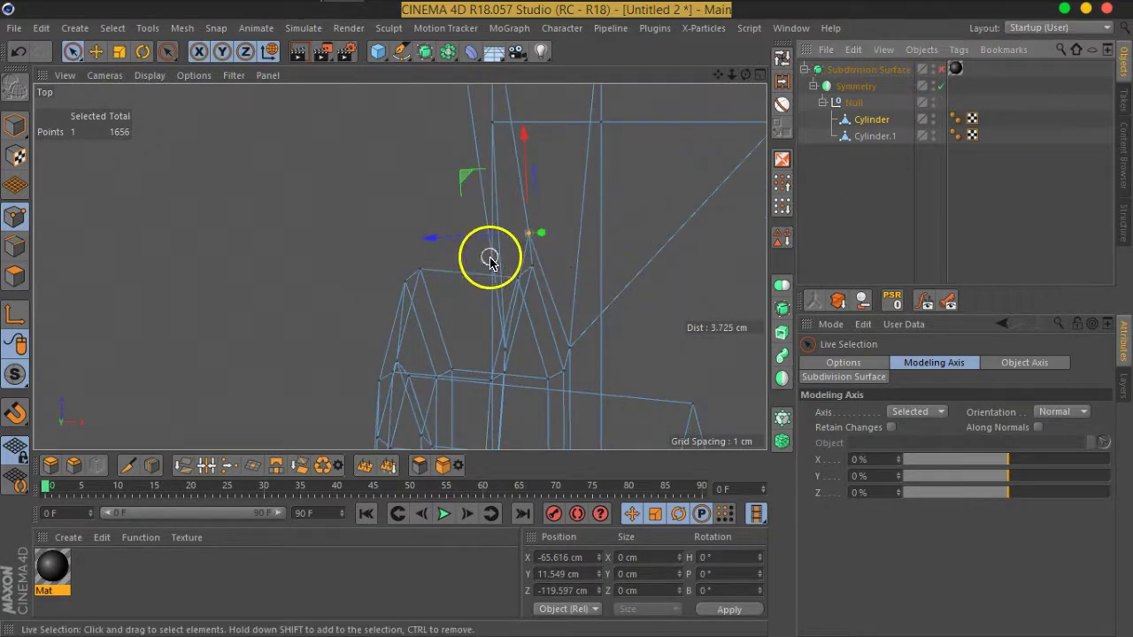
drag(475, 240, 459, 247)
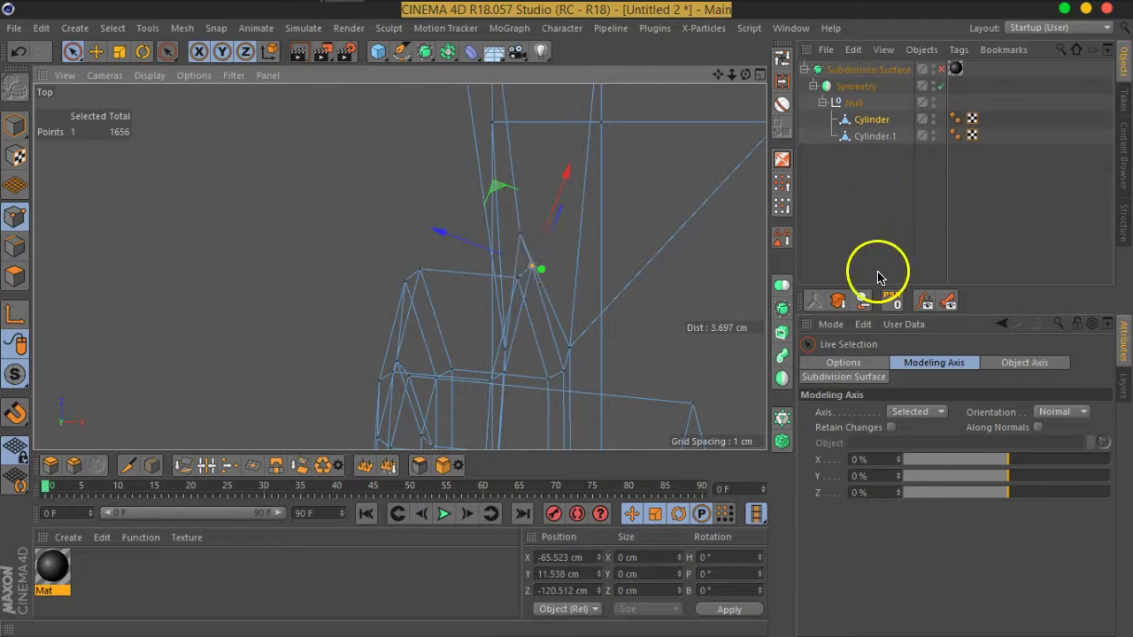
click(1055, 413)
click(1055, 434)
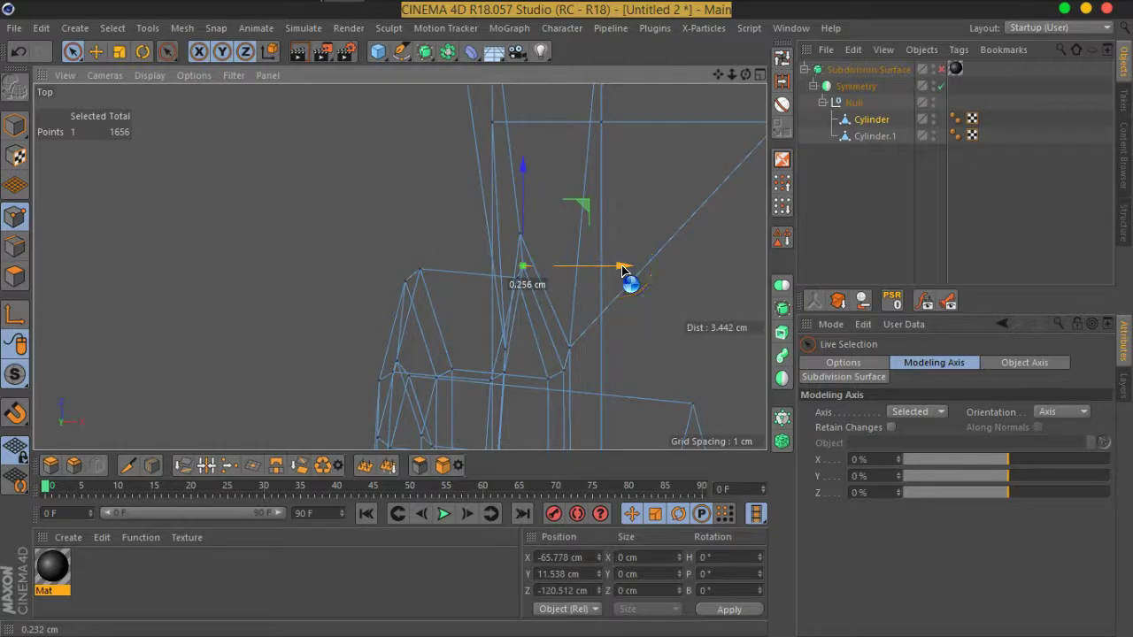
Step: Return to the enlarged perspective view, orbit around the mesh, and clear the selection
click(760, 74)
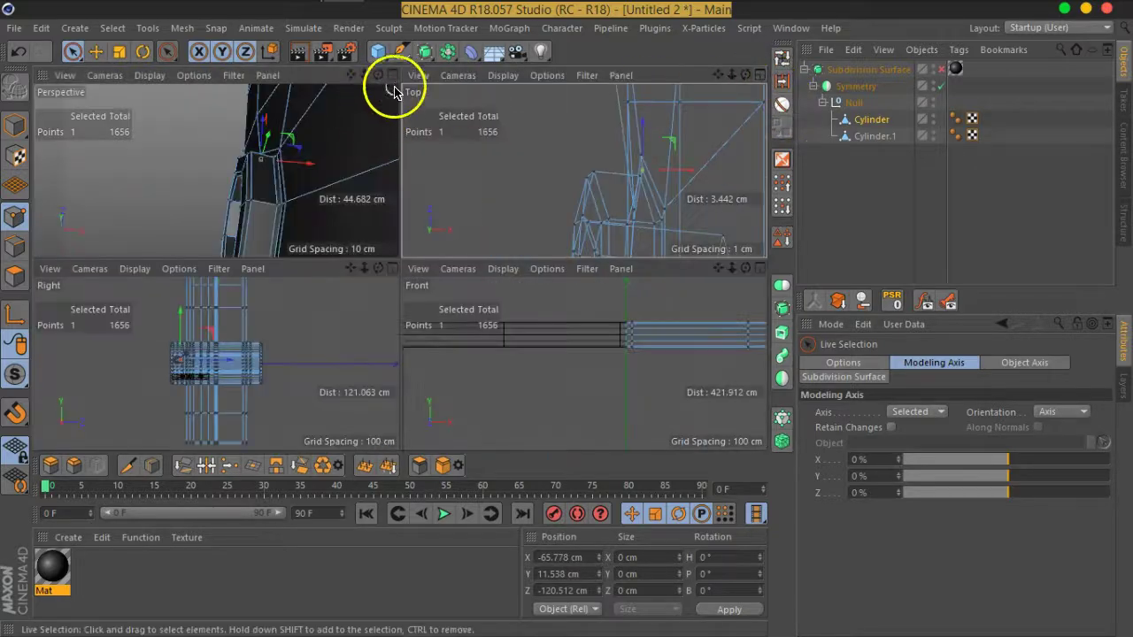
click(392, 75)
scroll(389, 222, up, 3)
mouse_move(392, 260)
alt+mouse_down()
mouse_move(647, 243)
mouse_move(705, 196)
mouse_move(632, 177)
alt+mouse_up()
click(876, 168)
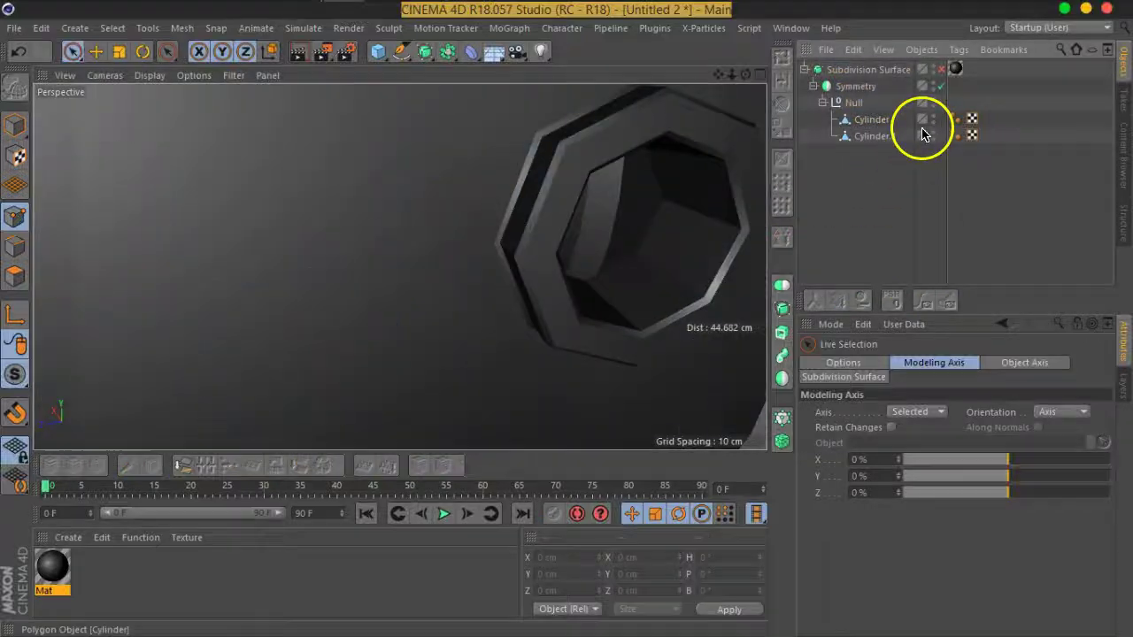
Step: Re-enable Subdivision Surface smoothing and orbit around the cylinder to inspect the finished holes and slots
click(941, 70)
scroll(561, 222, down, 5)
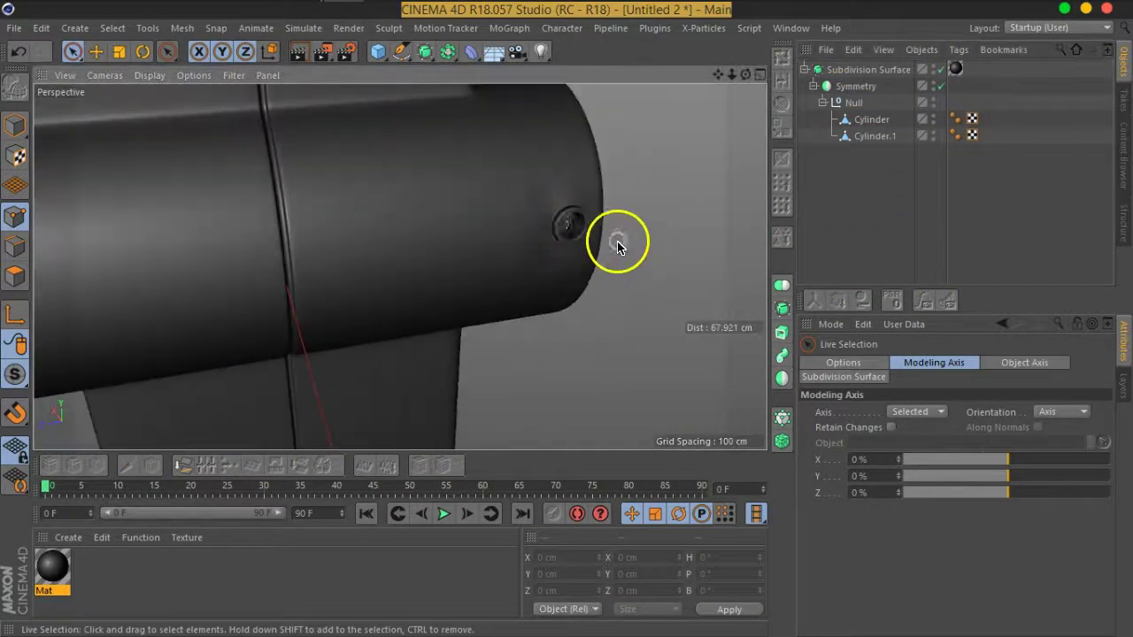
scroll(614, 240, down, 3)
scroll(589, 235, up, 3)
scroll(602, 222, up, 2)
scroll(602, 220, up, 3)
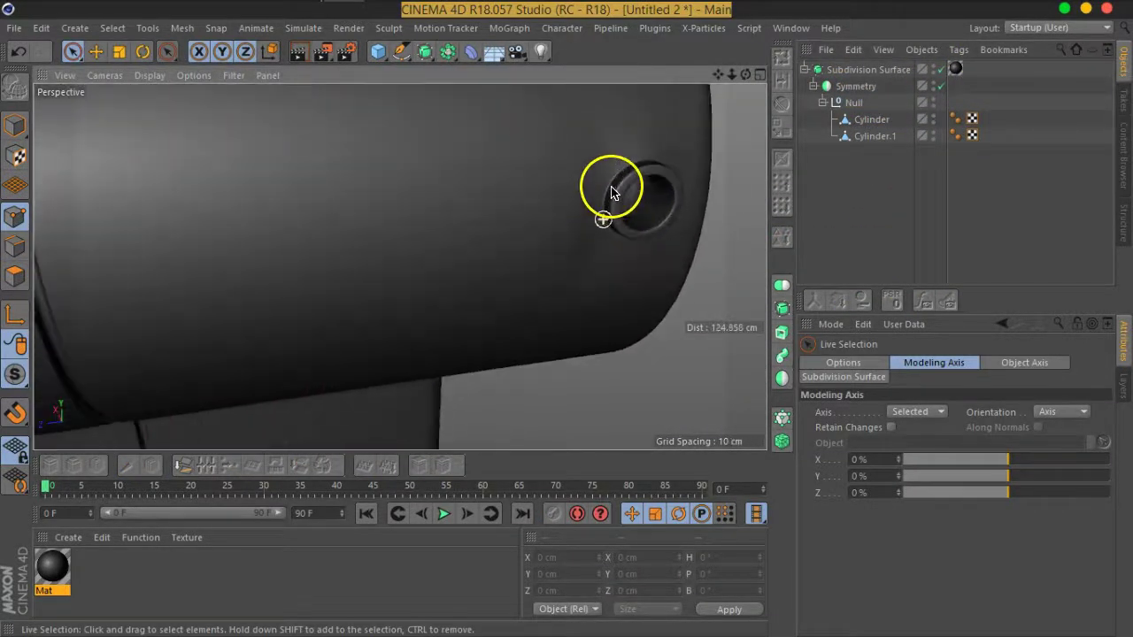
scroll(611, 177, up, 3)
scroll(617, 154, down, 3)
scroll(576, 146, down, 3)
scroll(602, 189, down, 3)
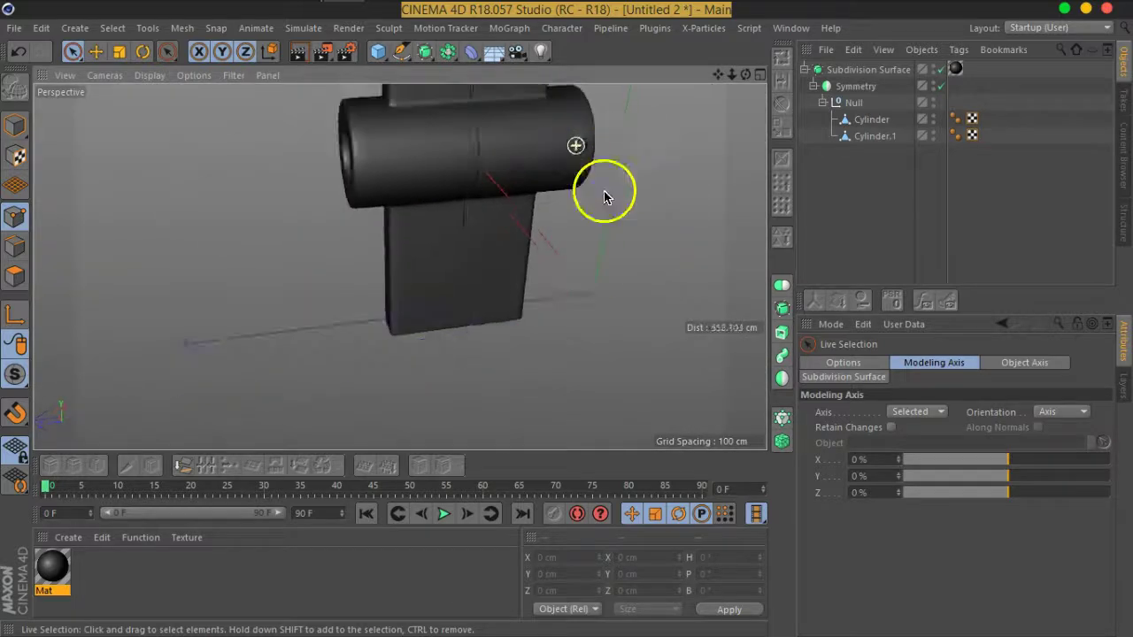
alt+drag(602, 189, 467, 170)
scroll(467, 170, down, 3)
scroll(617, 243, down, 5)
mouse_move(617, 243)
alt+mouse_down()
mouse_move(539, 218)
mouse_move(655, 202)
mouse_move(523, 228)
mouse_move(238, 196)
alt+mouse_up()
scroll(374, 212, up, 5)
scroll(384, 227, up, 3)
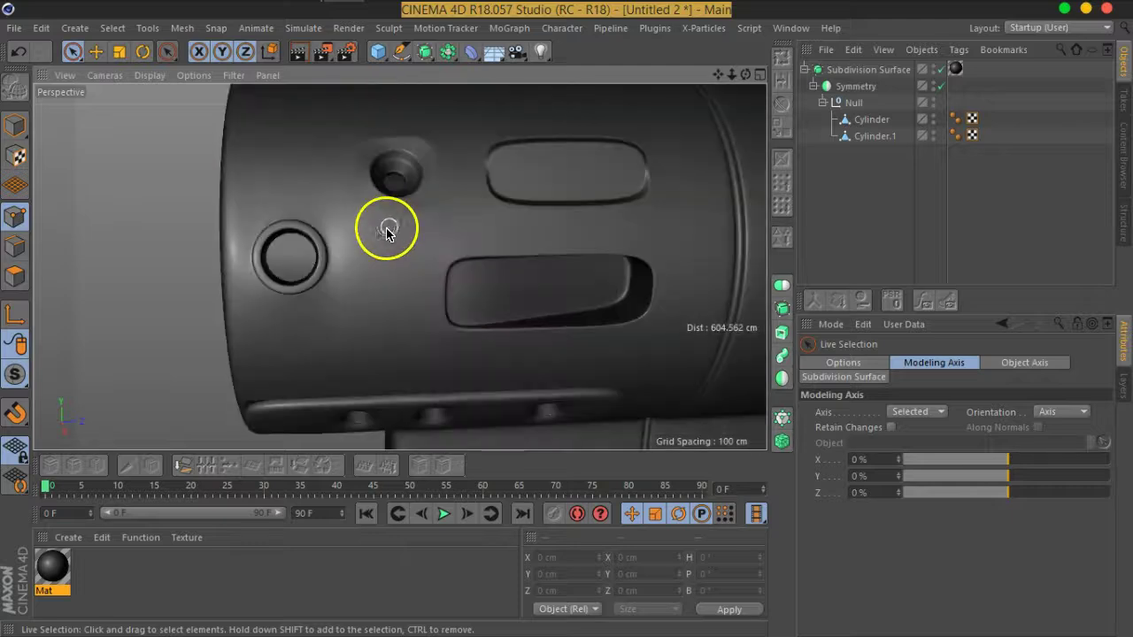
Step: Select Cylinder.1, view it from a new angle, then select the main Cylinder
click(868, 133)
click(839, 211)
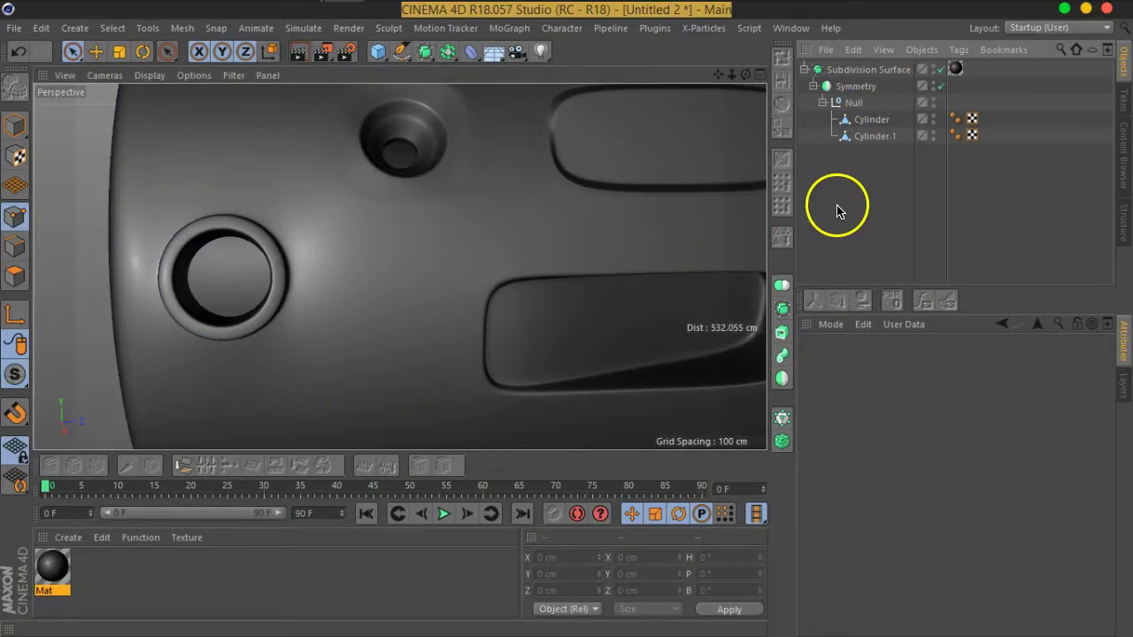
click(864, 137)
scroll(324, 298, down, 3)
mouse_move(327, 298)
alt+mouse_down()
mouse_move(399, 286)
mouse_move(442, 298)
alt+mouse_up()
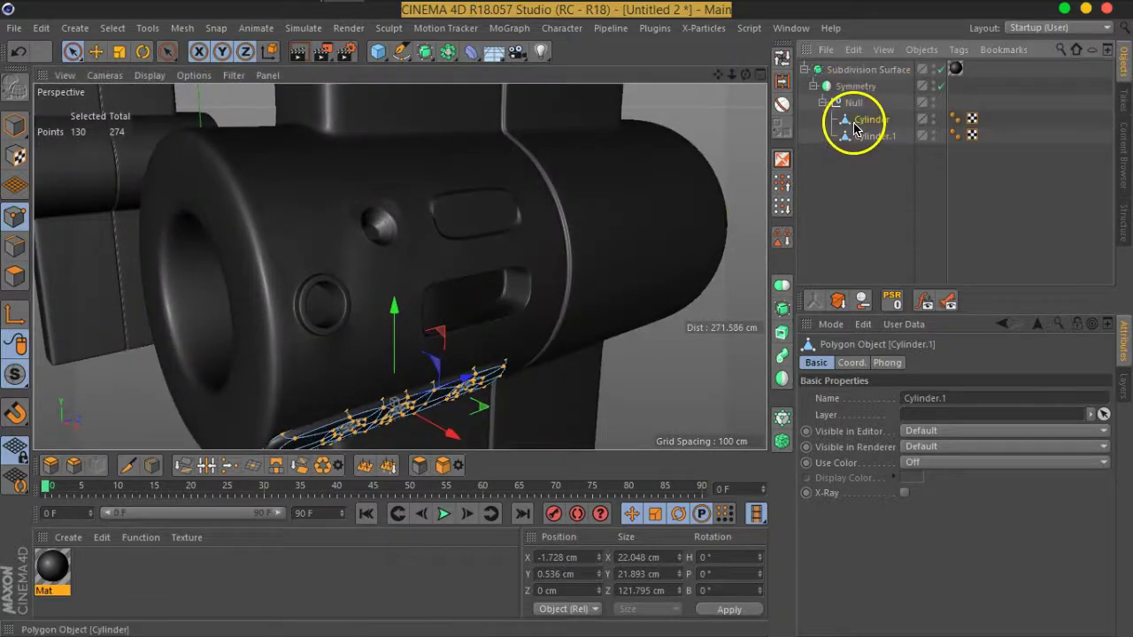
click(855, 122)
Step: Switch to Model mode, deselect, and select the Subdivision Surface to view its subdivision levels
click(74, 51)
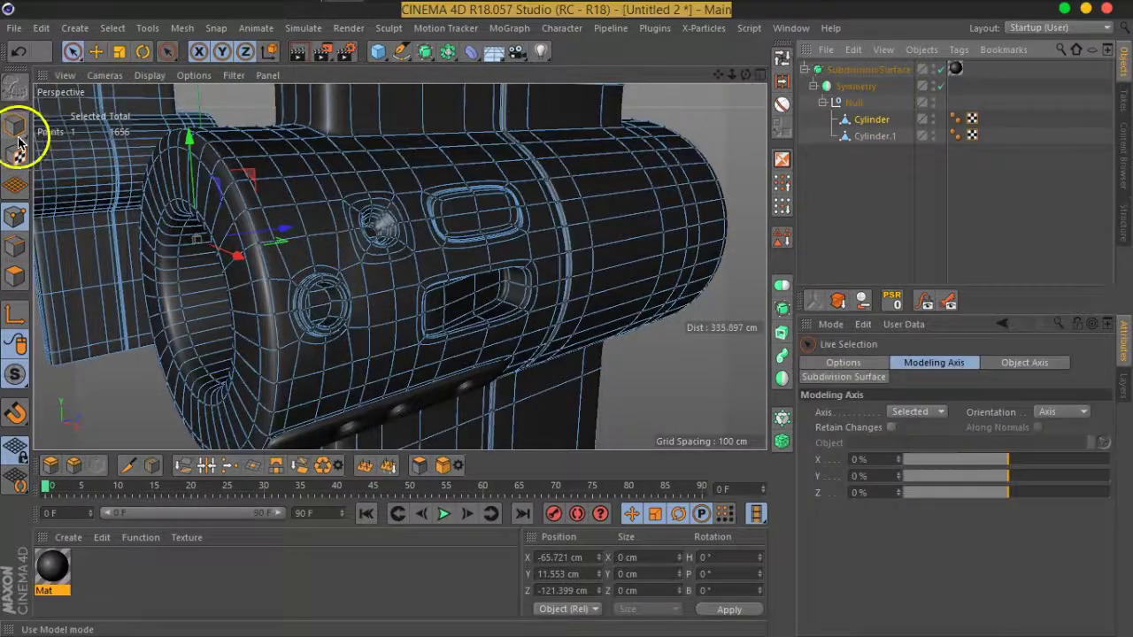
click(17, 129)
click(569, 392)
scroll(239, 243, down, 3)
mouse_move(238, 240)
alt+mouse_down()
mouse_move(445, 232)
mouse_move(304, 222)
alt+mouse_up()
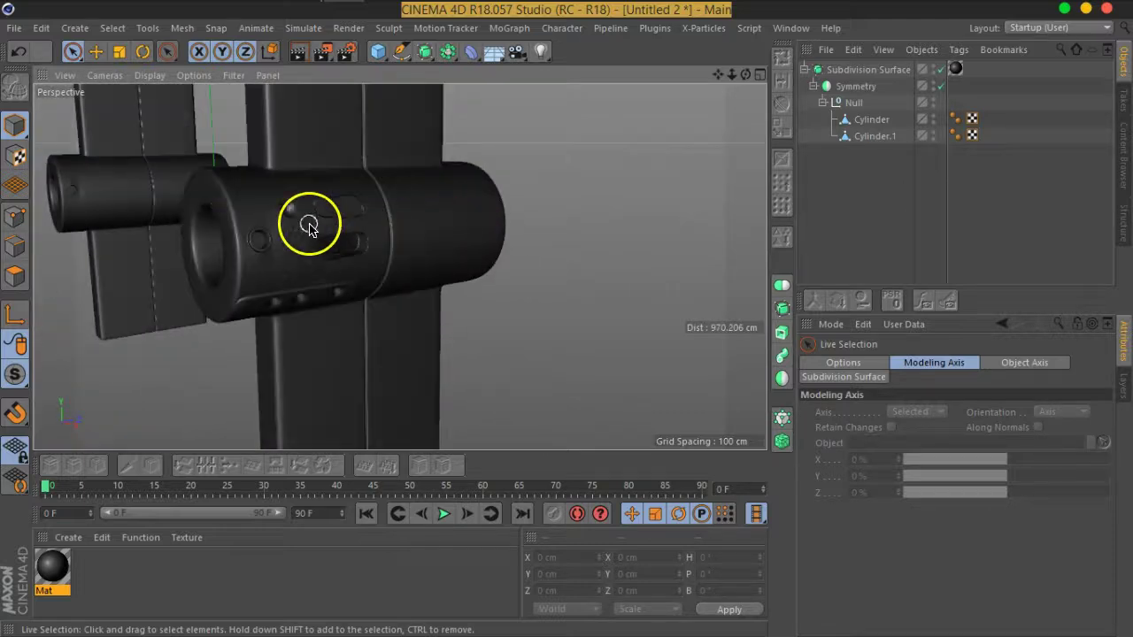
scroll(266, 220, up, 2)
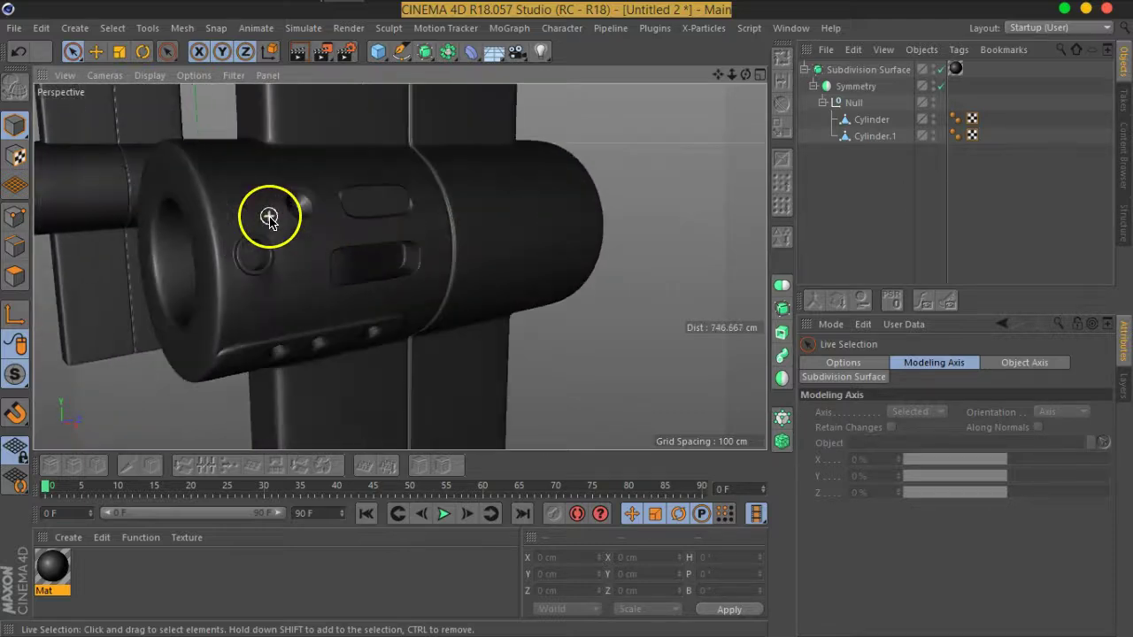
scroll(266, 218, up, 2)
click(894, 70)
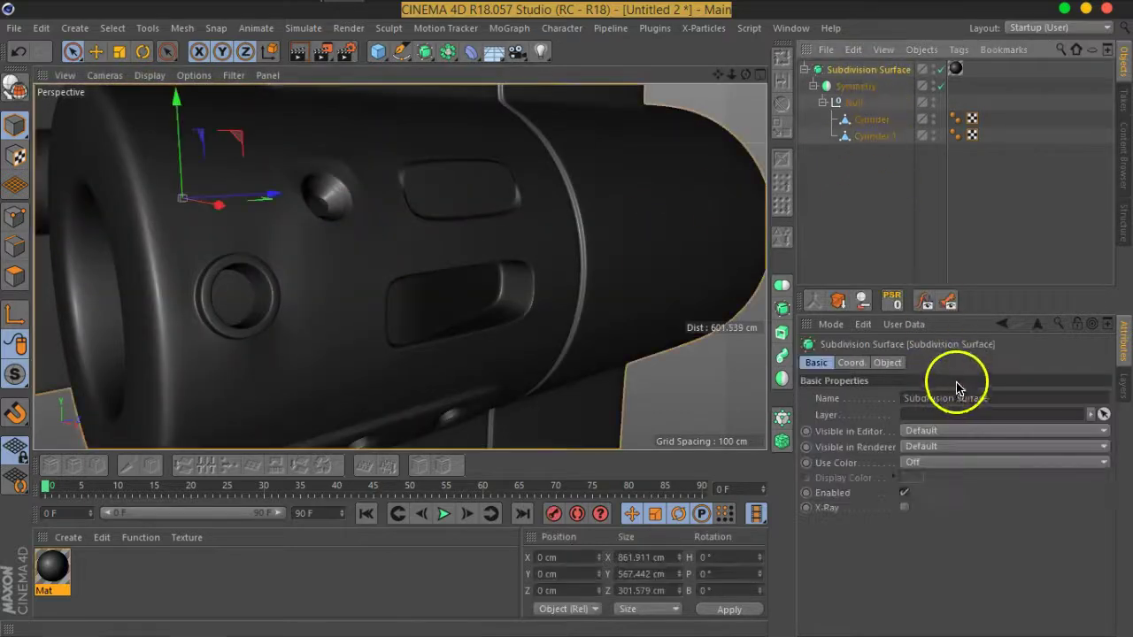
click(886, 363)
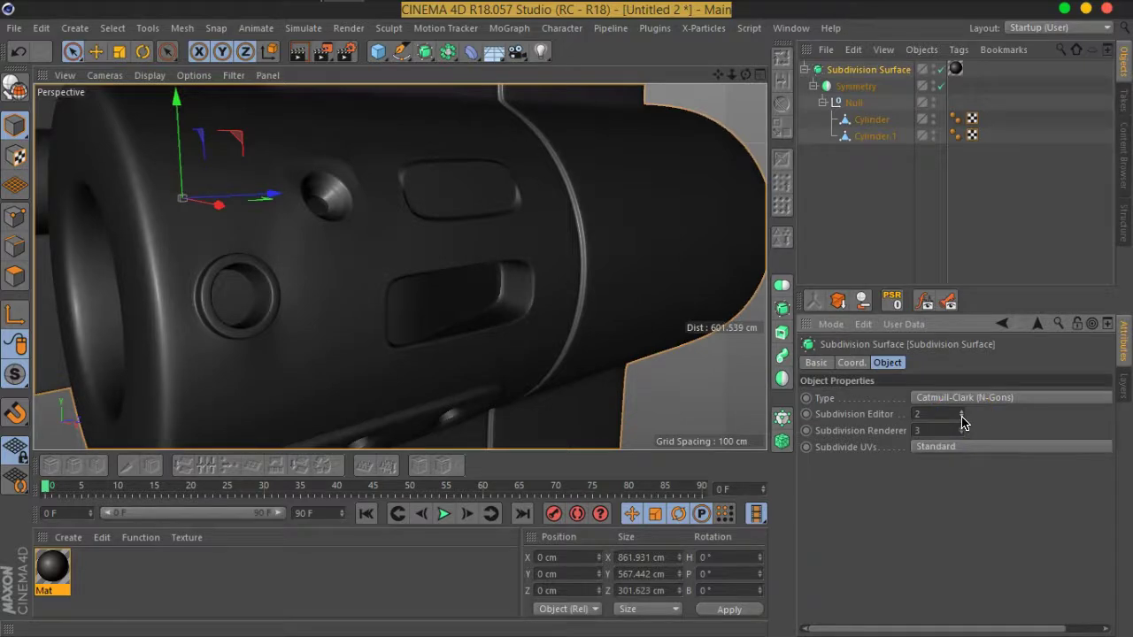
Step: Select the main Cylinder in Polygon mode, viewed close to where the plate meets it
click(497, 255)
mouse_move(443, 261)
alt+mouse_down()
mouse_move(619, 217)
mouse_move(480, 284)
alt+mouse_up()
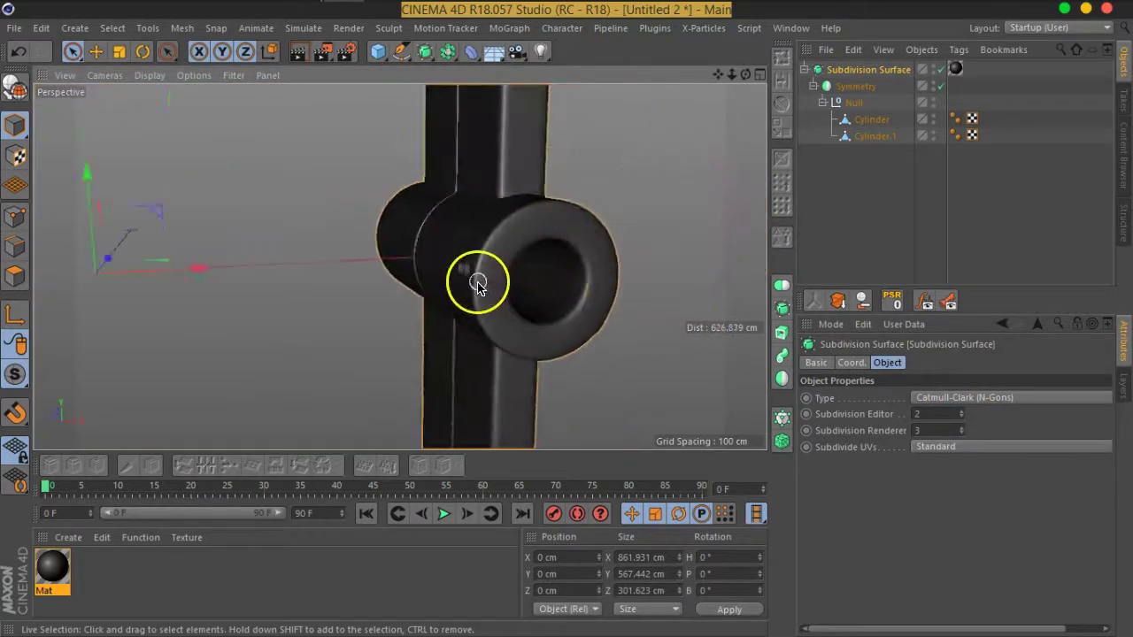
click(872, 119)
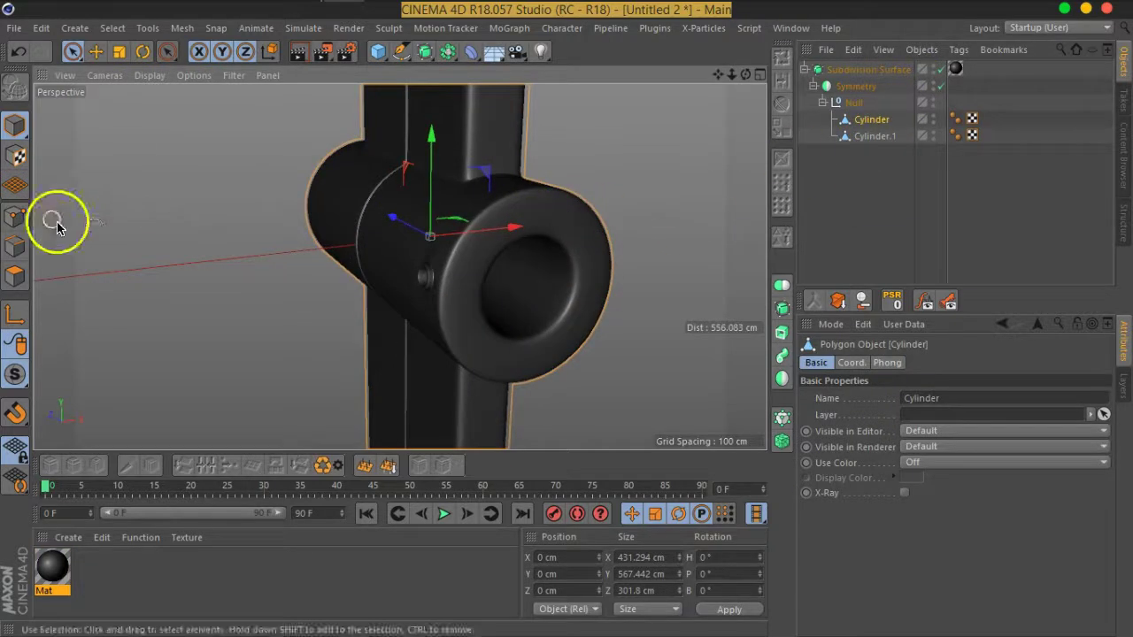
click(15, 275)
mouse_move(544, 198)
alt+mouse_down()
mouse_move(532, 263)
mouse_move(567, 217)
mouse_move(504, 245)
mouse_move(471, 289)
mouse_move(364, 320)
mouse_move(470, 298)
alt+mouse_up()
Step: Inset the polygon patch beside the plate with Extrude Inner at a 1.8 cm offset, smoothing off
mouse_move(336, 354)
alt+mouse_down()
mouse_move(349, 283)
mouse_move(573, 305)
mouse_move(505, 341)
mouse_move(493, 321)
mouse_move(533, 328)
mouse_move(494, 327)
alt+mouse_up()
scroll(494, 327, up, 2)
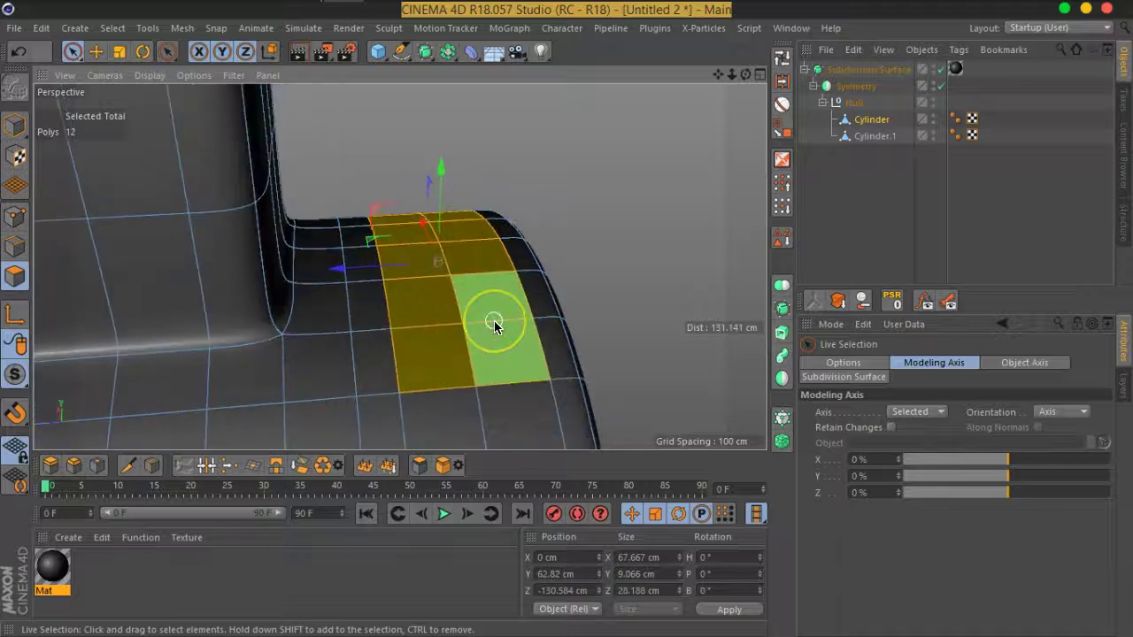
right_click(489, 329)
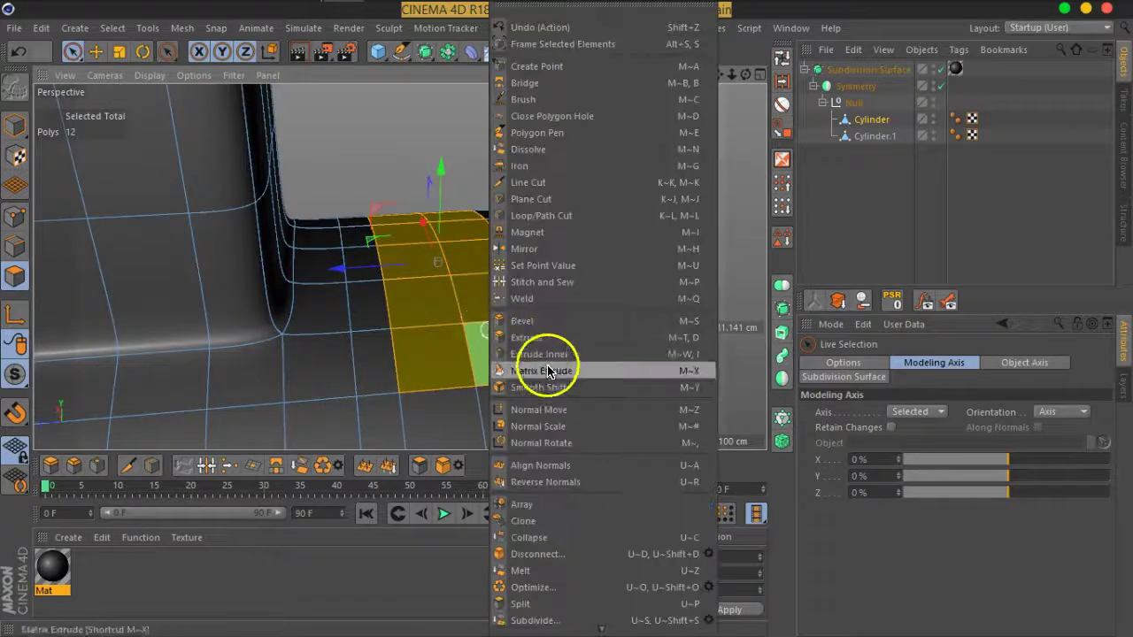
click(548, 366)
mouse_move(488, 331)
alt+mouse_down()
mouse_move(481, 378)
mouse_move(466, 385)
alt+mouse_up()
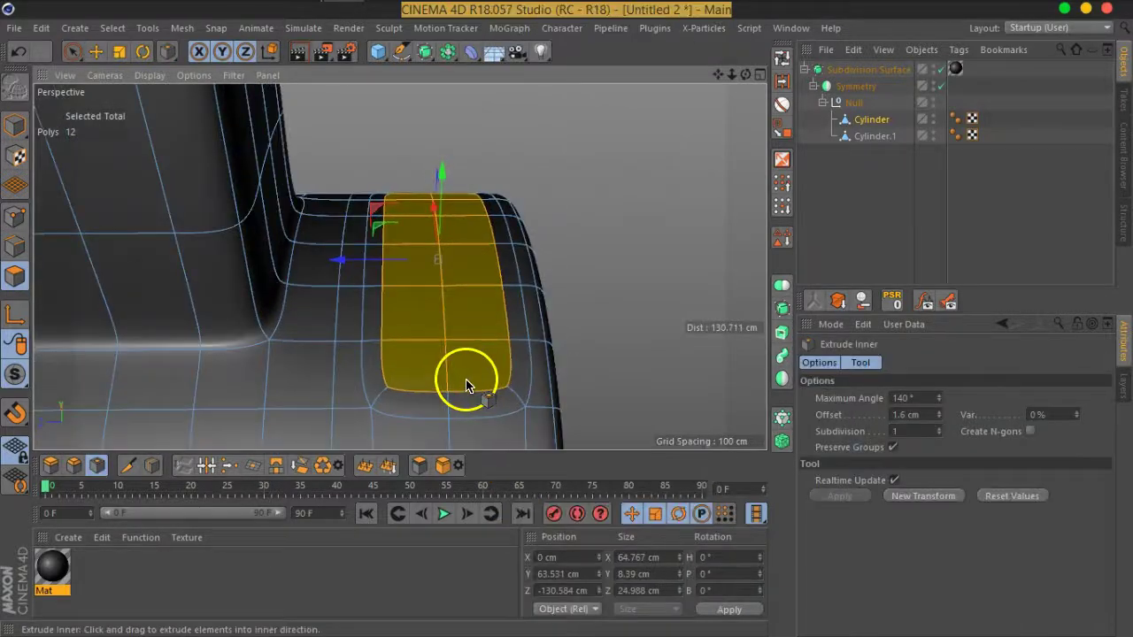
click(940, 69)
alt+drag(607, 278, 633, 238)
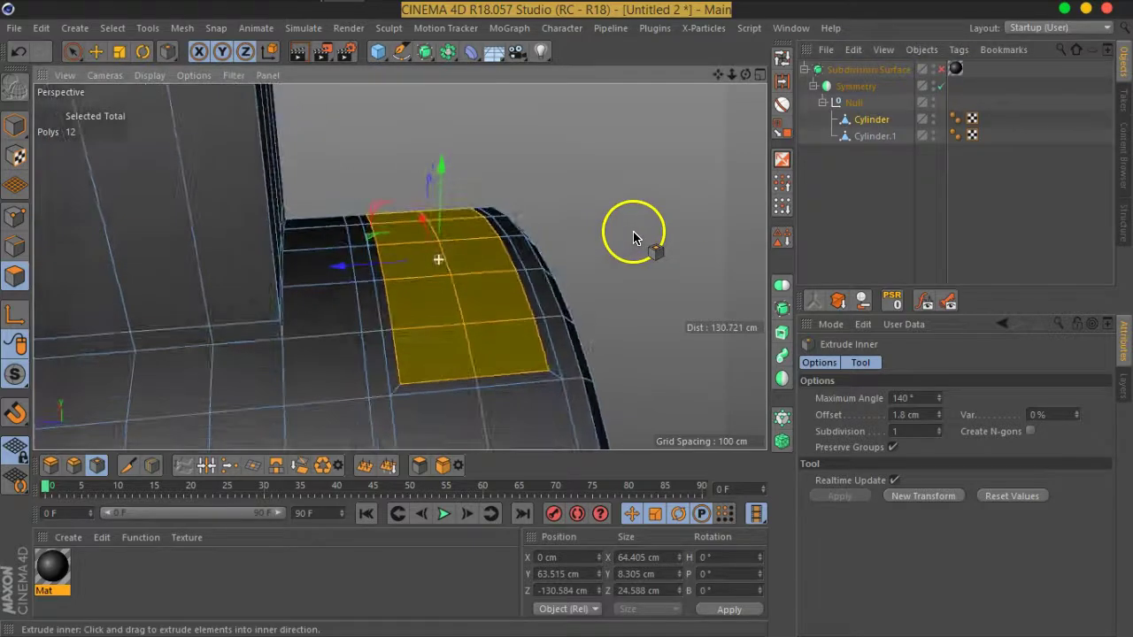
Step: Select the middle strip of the inset and push it about 5.3 cm down
click(431, 354)
shift+click(406, 298)
shift+click(396, 227)
alt+drag(596, 266, 560, 244)
drag(414, 186, 414, 213)
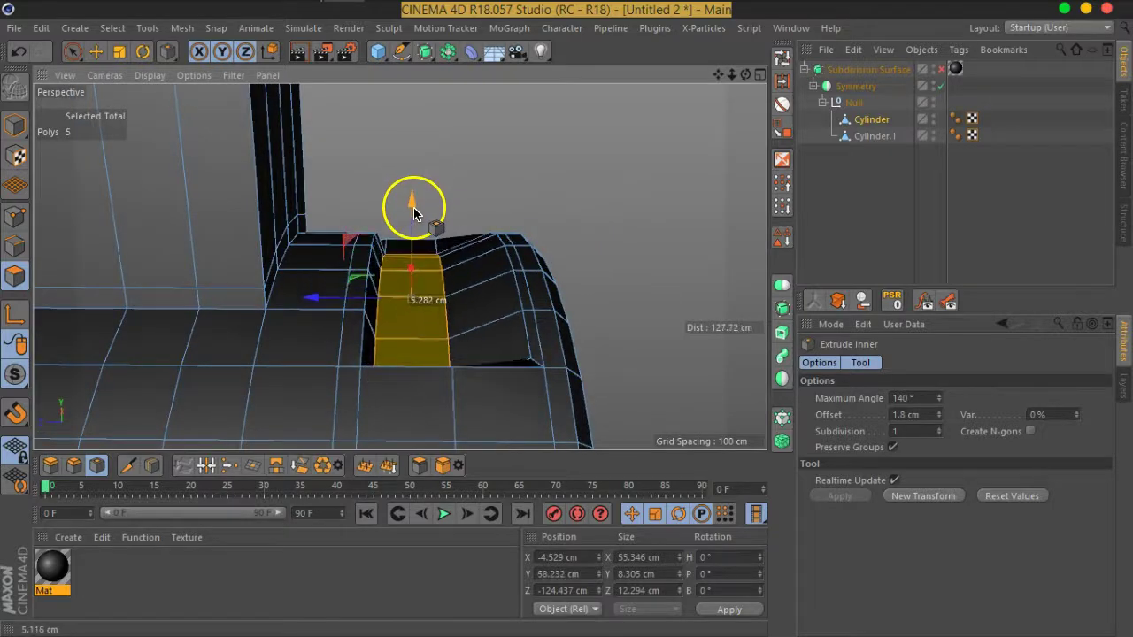
mouse_move(505, 316)
alt+mouse_down()
mouse_move(637, 384)
mouse_move(354, 371)
mouse_move(106, 323)
mouse_move(164, 329)
alt+mouse_up()
Step: Turn Subdivision Surface smoothing back on and view the groove around the cylinder and handle
key(q)
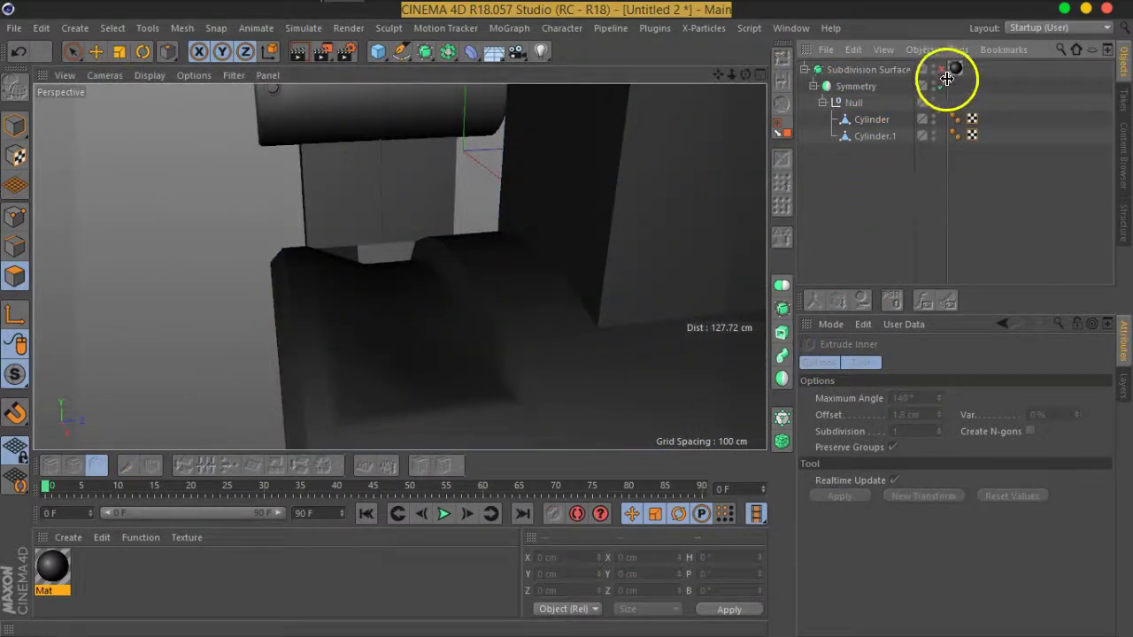
click(942, 73)
scroll(392, 309, down, 5)
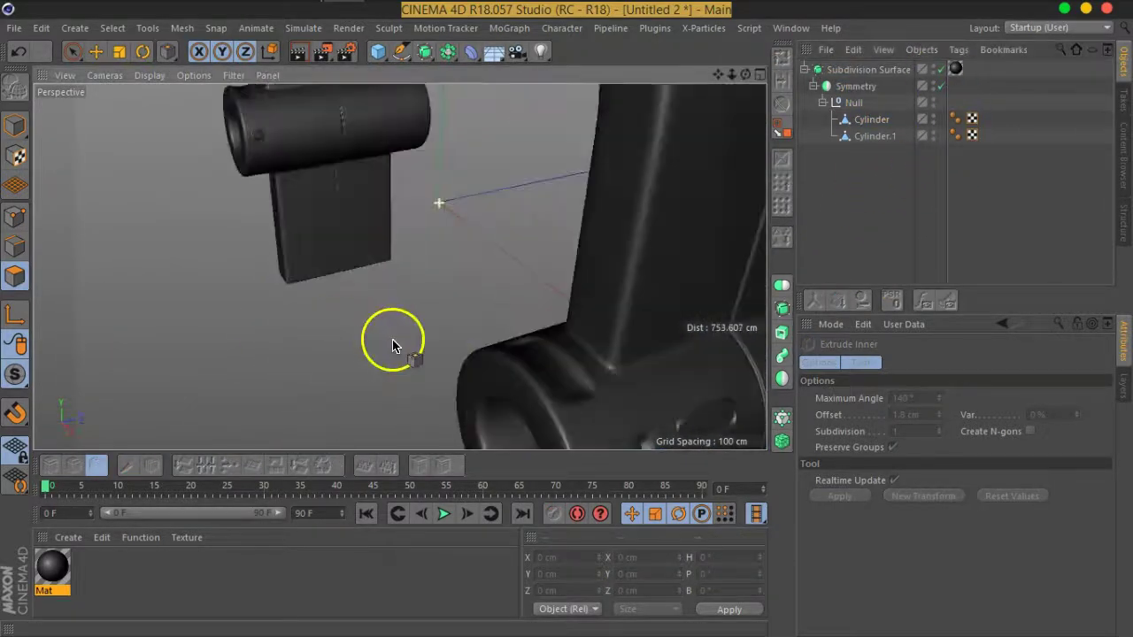
alt+drag(392, 342, 617, 379)
scroll(505, 203, up, 3)
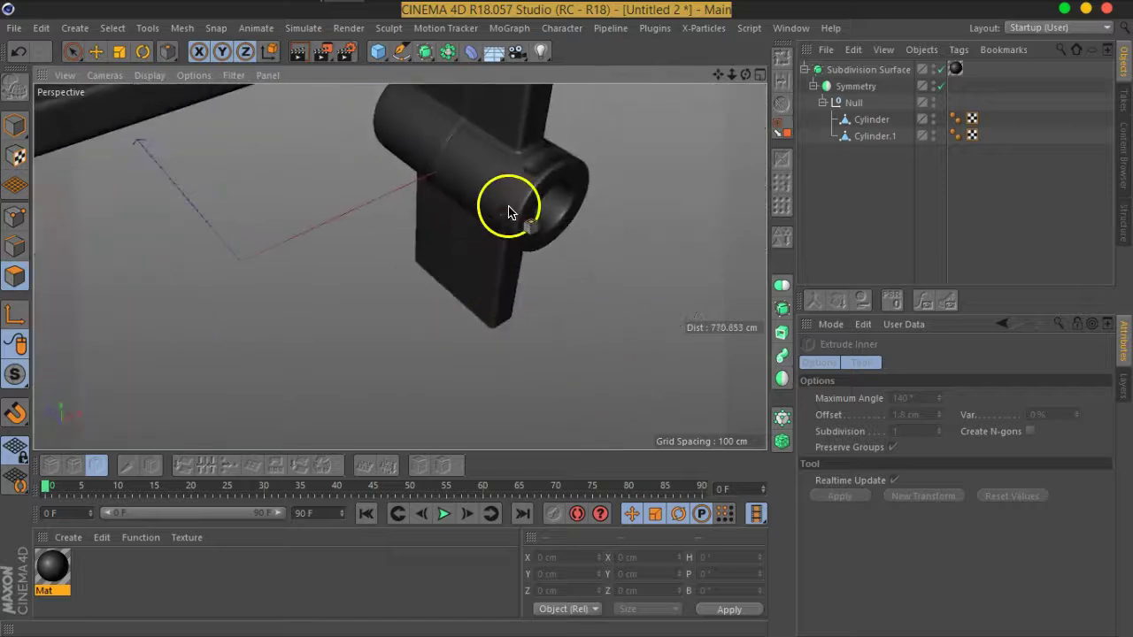
alt+drag(506, 203, 481, 253)
scroll(486, 251, up, 4)
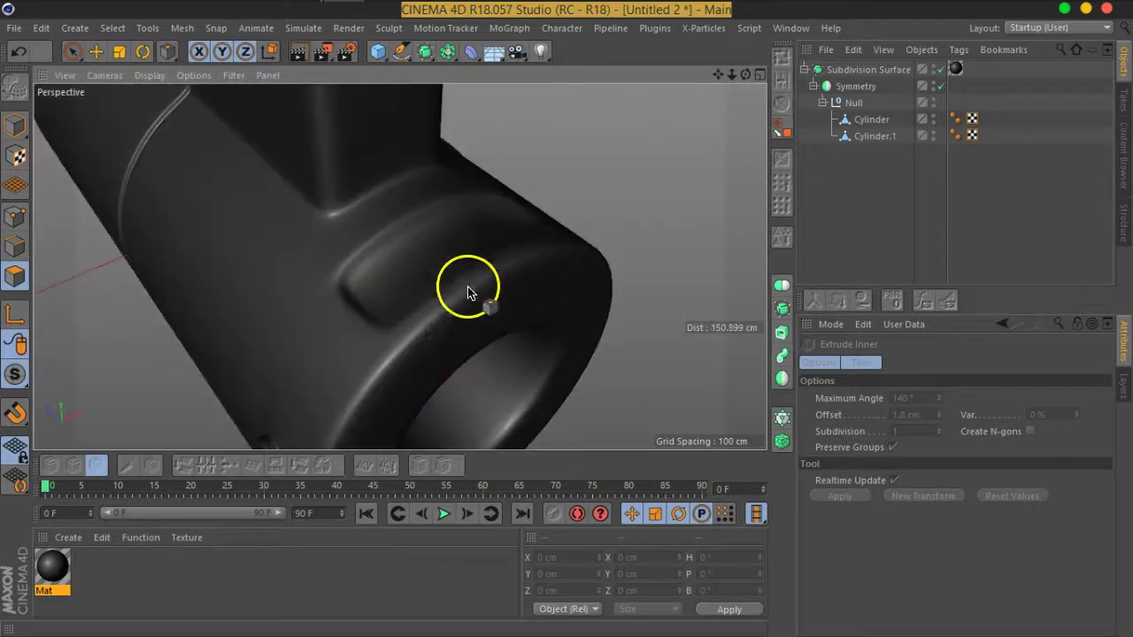
Step: Inset the five slot polygons slightly with Extrude Inner to form an inner rim
click(867, 136)
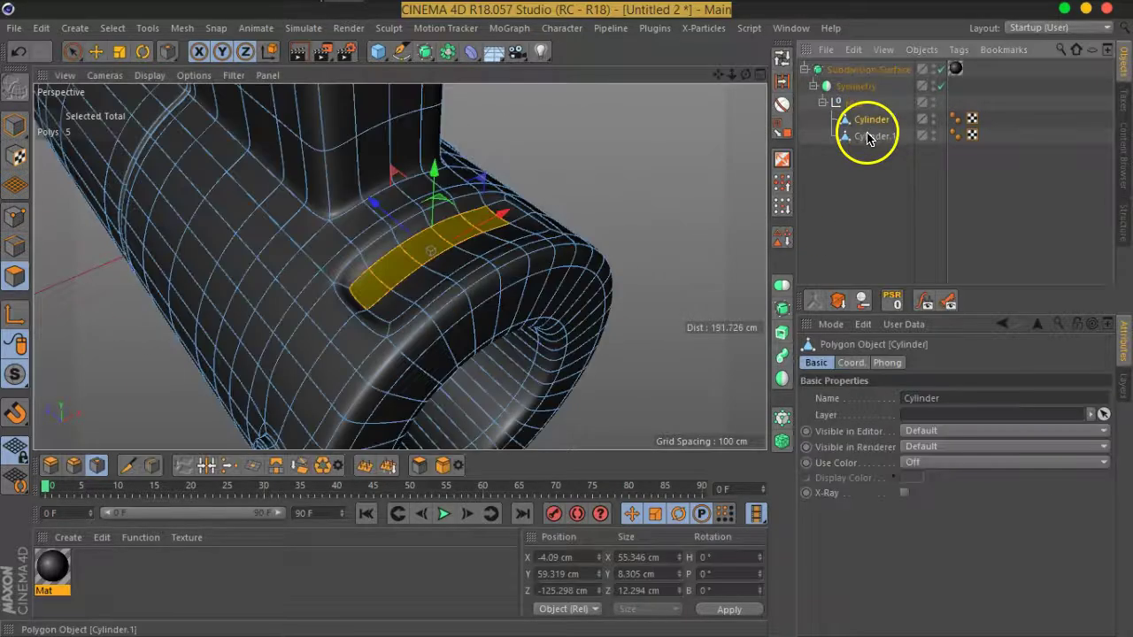
scroll(425, 253, up, 2)
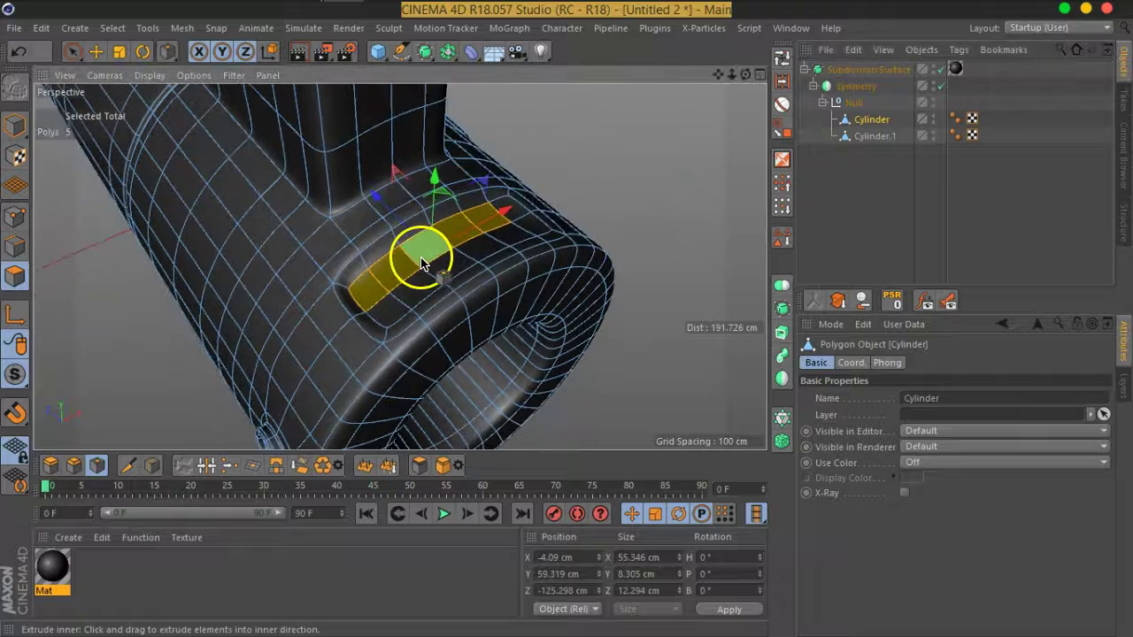
key(m)
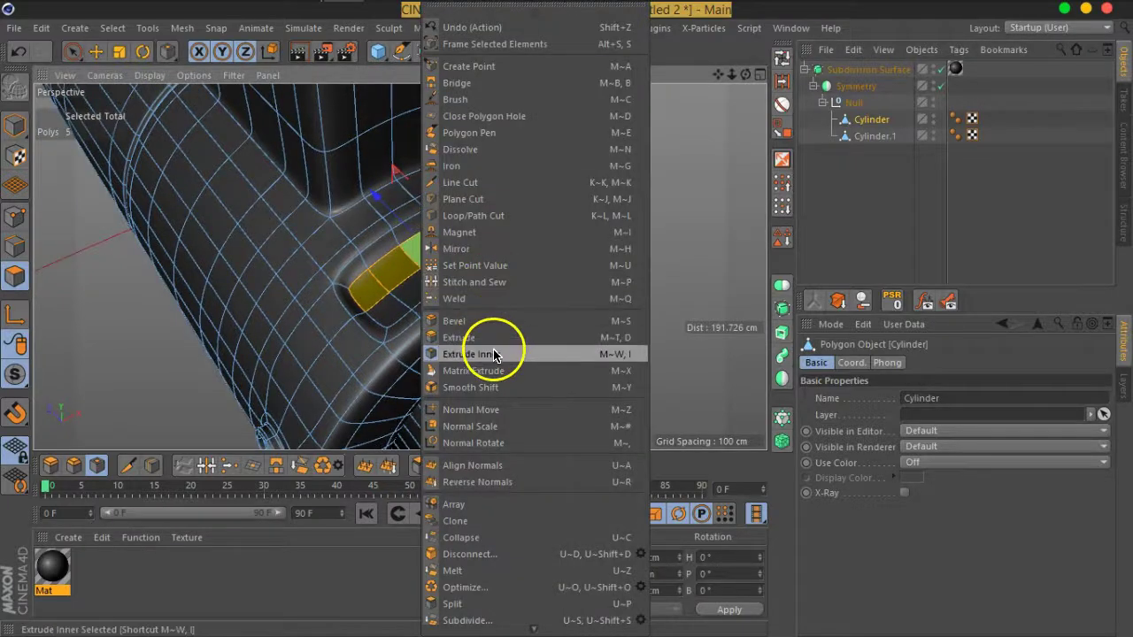
click(941, 69)
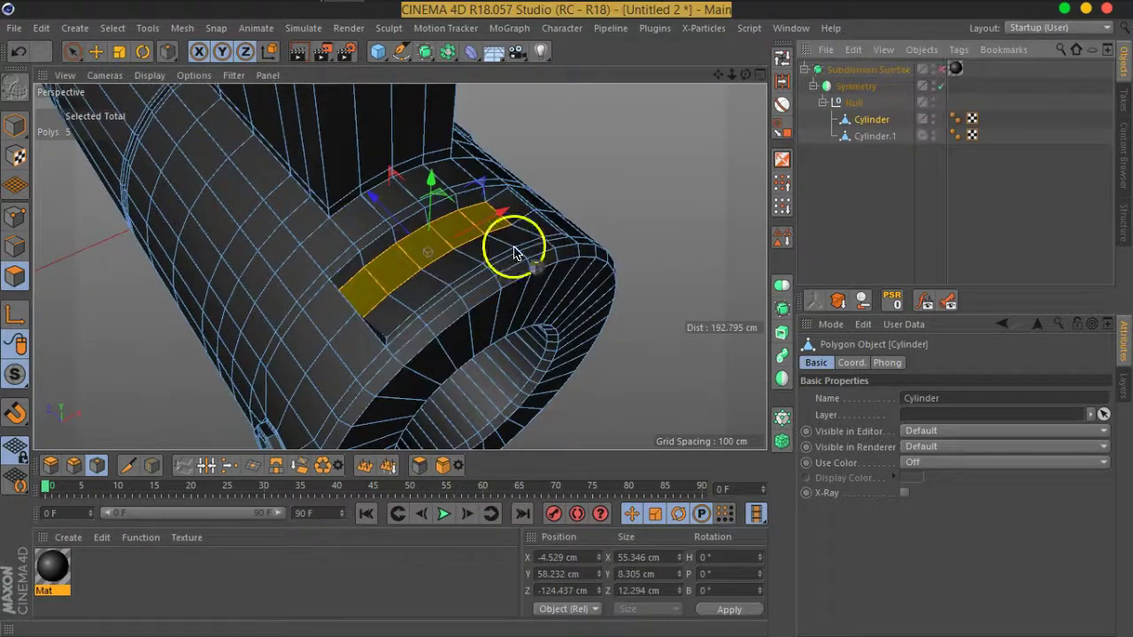
scroll(425, 271, up, 2)
scroll(425, 253, up, 2)
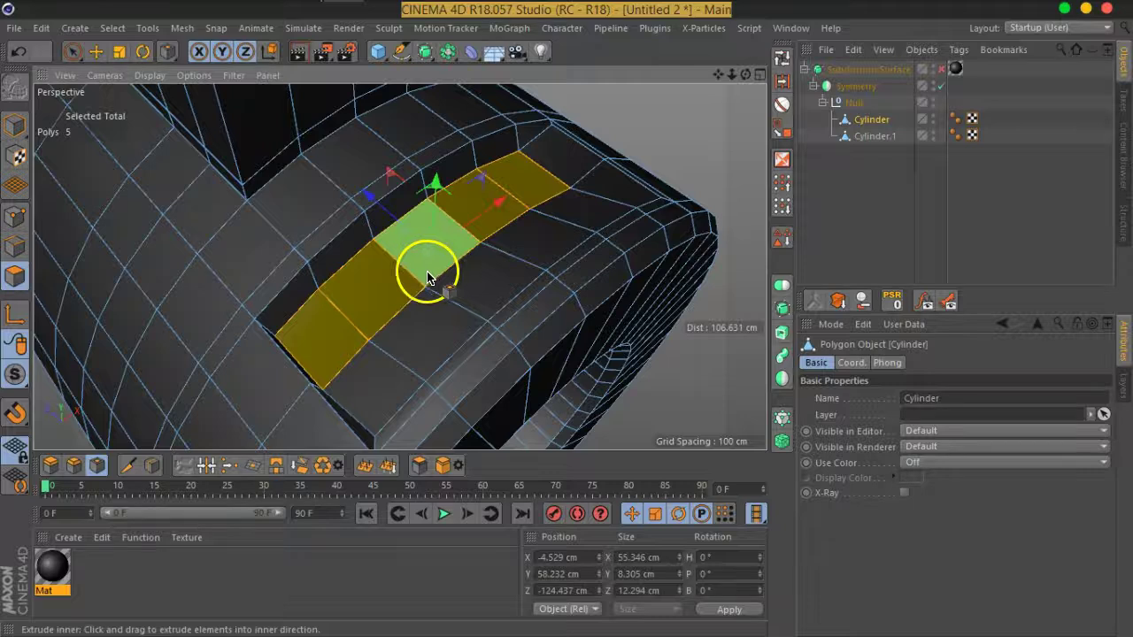
drag(427, 277, 422, 278)
Step: Deselect, preview the stepped groove with smoothing on across the cylinder end, then reselect the Cylinder
click(890, 171)
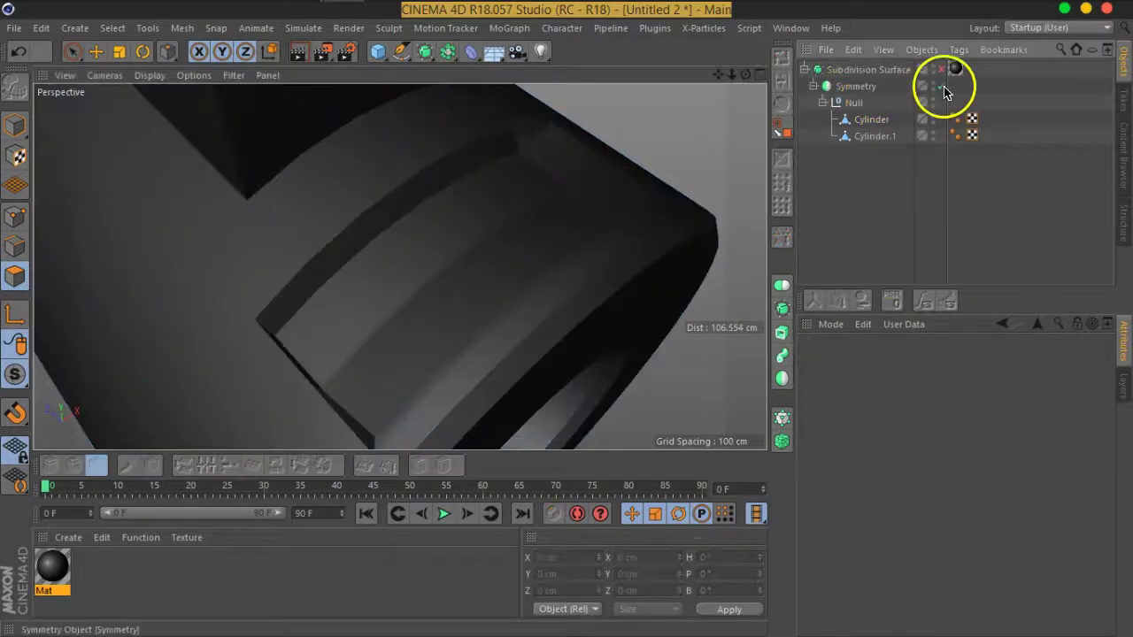
click(940, 71)
scroll(522, 294, down, 5)
mouse_move(522, 295)
alt+mouse_down()
mouse_move(469, 337)
mouse_move(392, 321)
mouse_move(493, 393)
mouse_move(462, 283)
alt+mouse_up()
scroll(462, 283, up, 5)
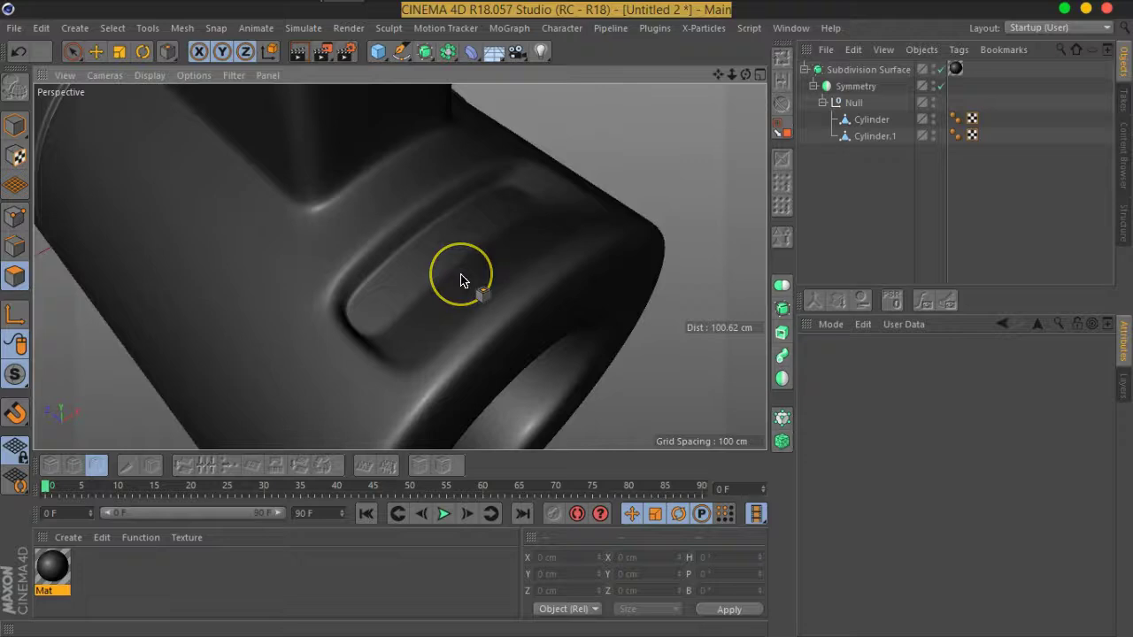
scroll(460, 281, down, 5)
mouse_move(490, 321)
alt+mouse_down()
mouse_move(455, 296)
mouse_move(525, 397)
mouse_move(519, 302)
alt+mouse_up()
scroll(487, 222, up, 3)
click(863, 134)
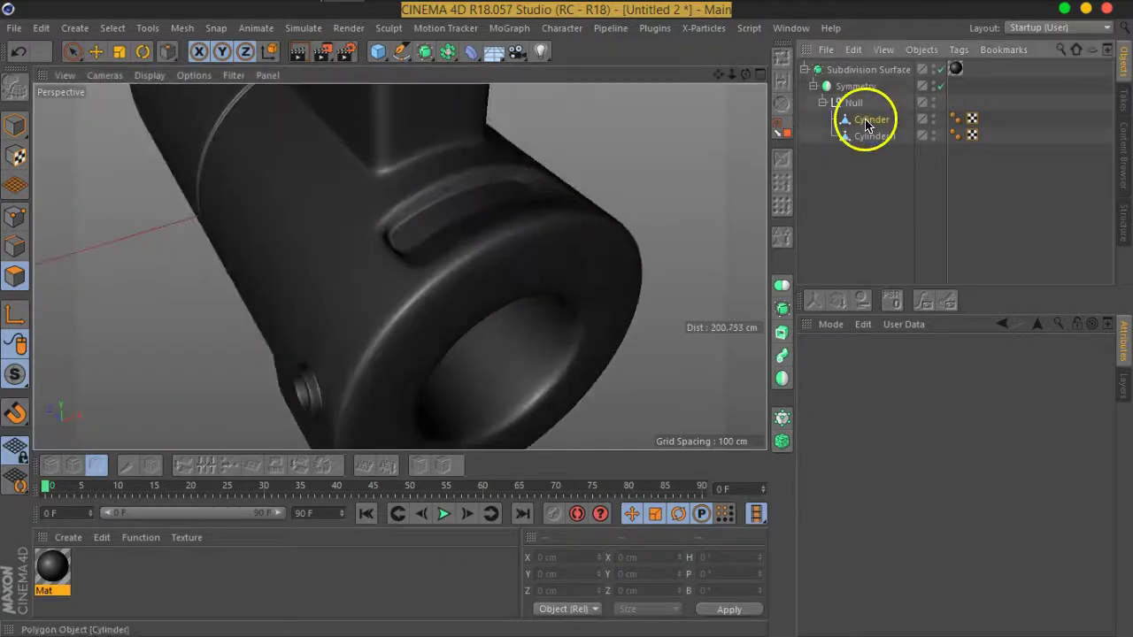
Step: Select nine polygons along the front ring and inset them slightly with Extrude Inner
mouse_move(514, 278)
alt+mouse_down()
mouse_move(486, 268)
mouse_move(463, 204)
mouse_move(598, 264)
mouse_move(506, 256)
alt+mouse_up()
mouse_move(583, 262)
mouse_down()
mouse_move(534, 241)
mouse_move(425, 244)
mouse_move(390, 271)
mouse_move(337, 384)
mouse_move(398, 345)
mouse_move(435, 383)
mouse_move(432, 294)
mouse_up()
right_click(432, 294)
click(519, 362)
mouse_move(519, 362)
alt+mouse_down()
mouse_move(589, 313)
mouse_move(542, 293)
alt+mouse_up()
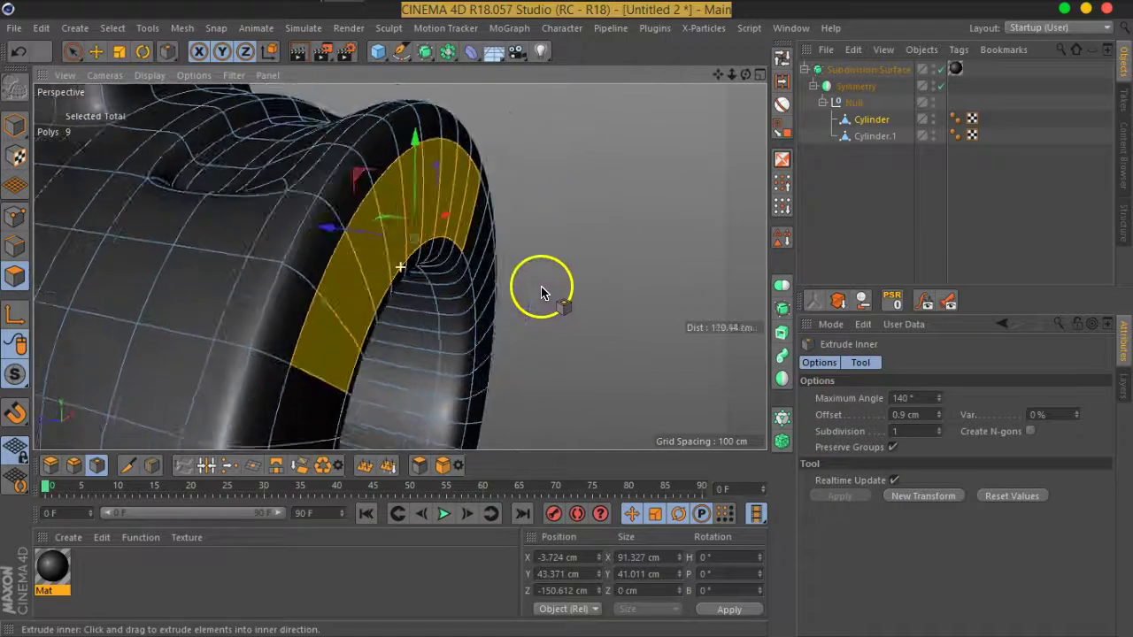
Step: Extrude the ring panel outward about 9.2 cm and inspect the raw mesh
right_click(351, 313)
click(425, 323)
mouse_move(334, 352)
alt+mouse_down()
mouse_move(392, 346)
mouse_move(431, 359)
mouse_move(366, 354)
mouse_move(411, 355)
alt+mouse_up()
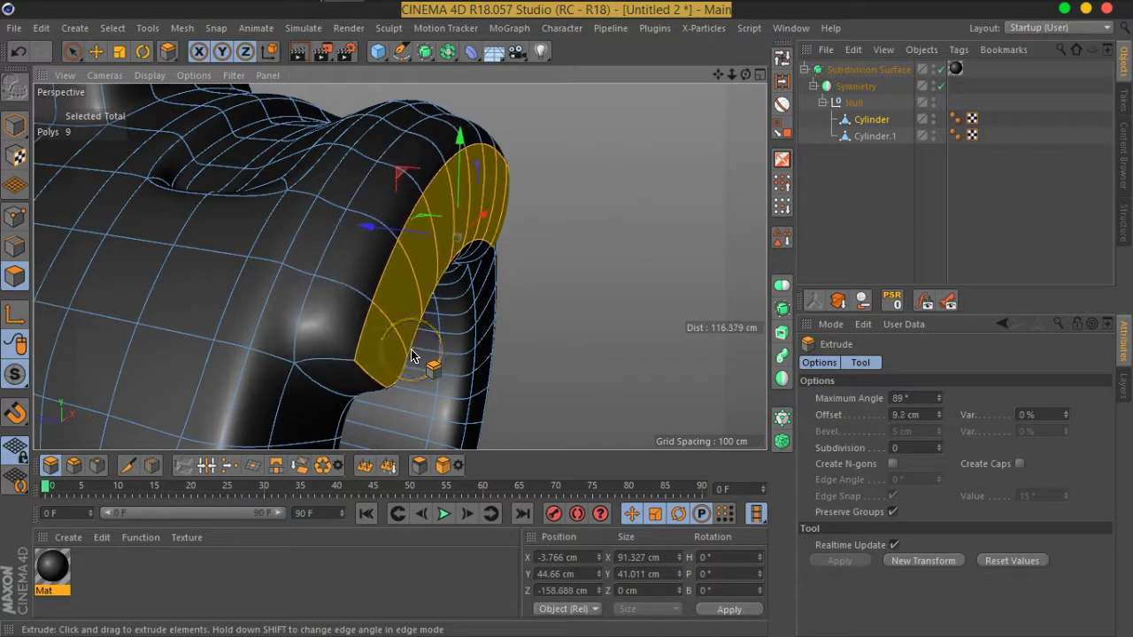
mouse_move(536, 344)
alt+mouse_down()
mouse_move(220, 298)
mouse_move(513, 293)
mouse_move(534, 321)
mouse_move(498, 331)
mouse_move(512, 347)
alt+mouse_up()
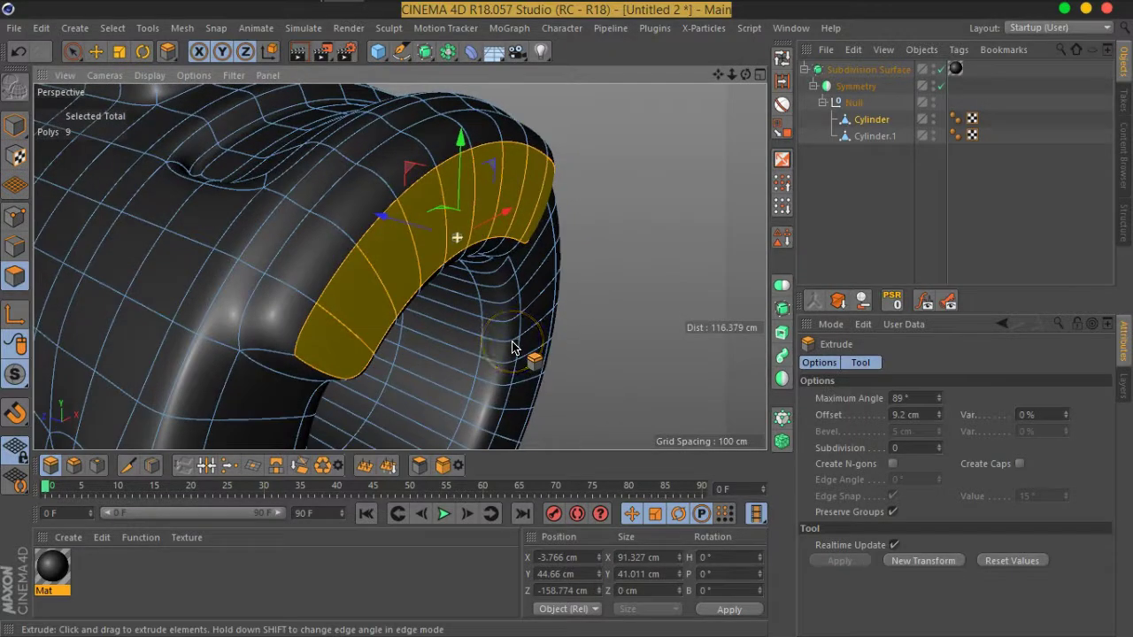
click(941, 69)
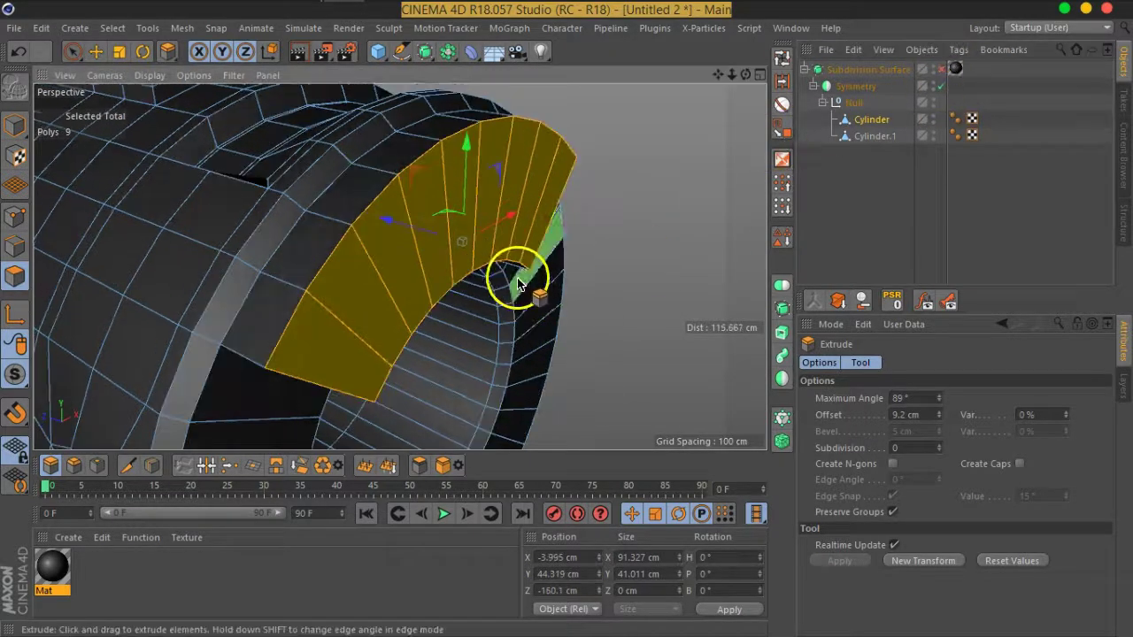
mouse_move(419, 272)
alt+mouse_down()
mouse_move(434, 223)
mouse_move(485, 193)
alt+mouse_up()
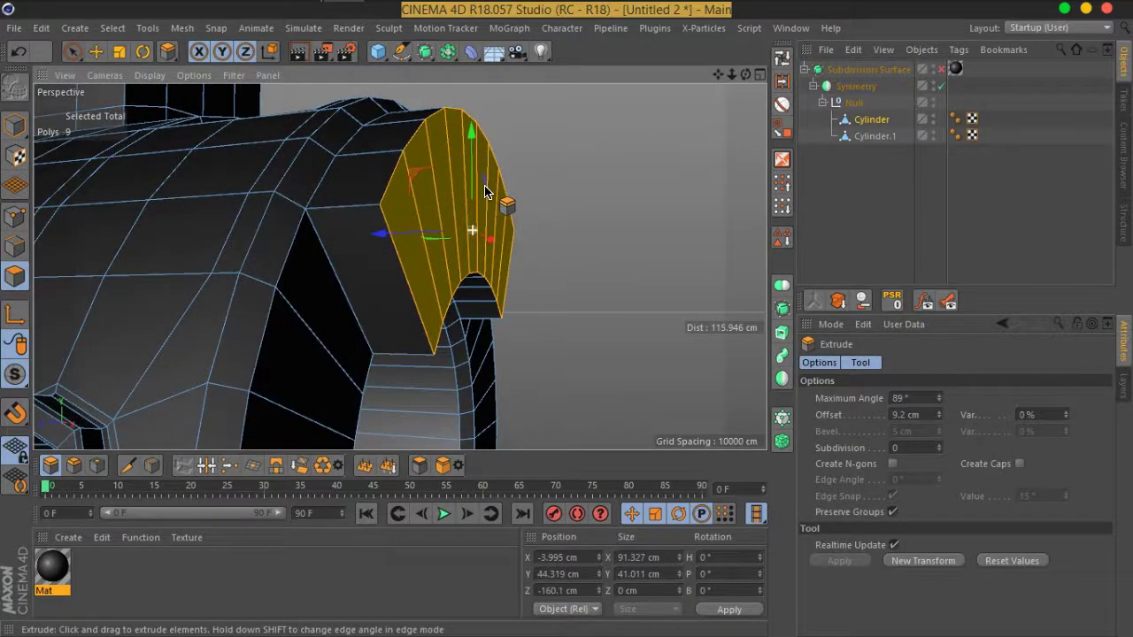
Step: Switch to Live Selection in Points mode and set the modeling axis orientation to Normal
click(74, 54)
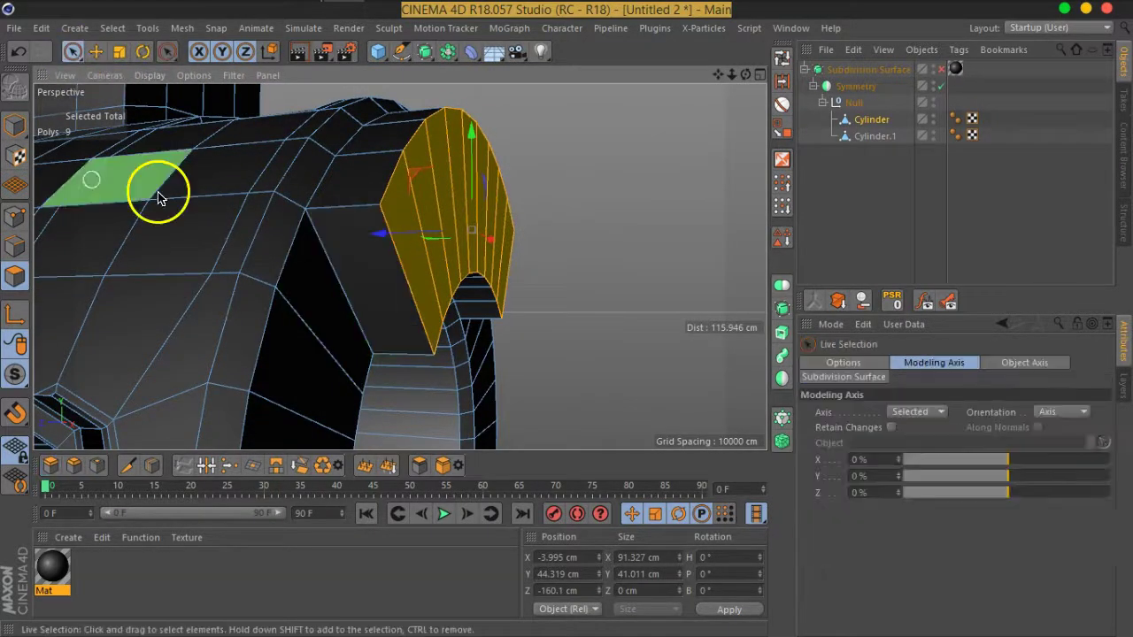
click(15, 216)
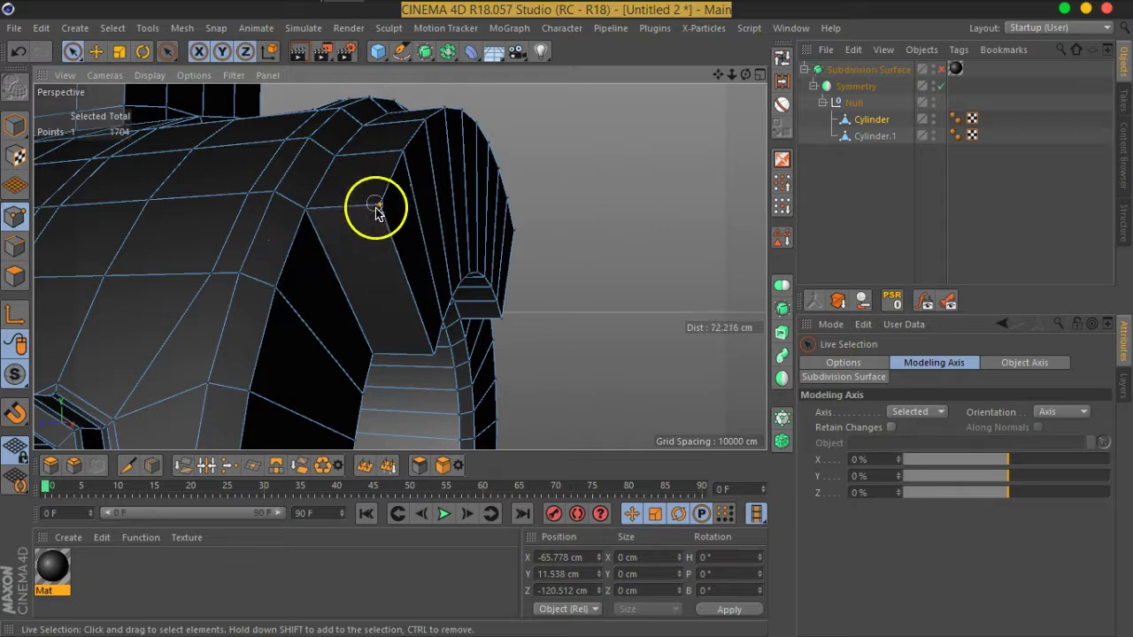
mouse_move(432, 355)
alt+mouse_down()
mouse_move(567, 313)
mouse_move(345, 328)
mouse_move(524, 286)
mouse_move(387, 293)
mouse_move(439, 271)
alt+mouse_up()
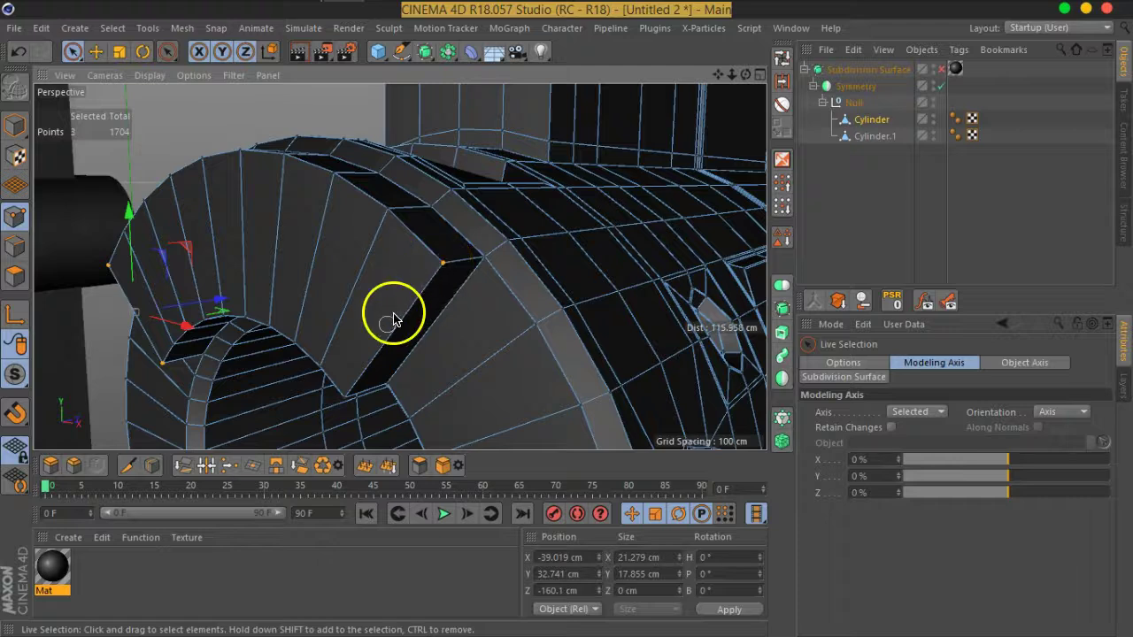
mouse_move(350, 398)
alt+mouse_down()
mouse_move(404, 359)
mouse_move(349, 422)
mouse_move(367, 432)
alt+mouse_up()
ctrl+click(368, 431)
alt+drag(468, 286, 392, 286)
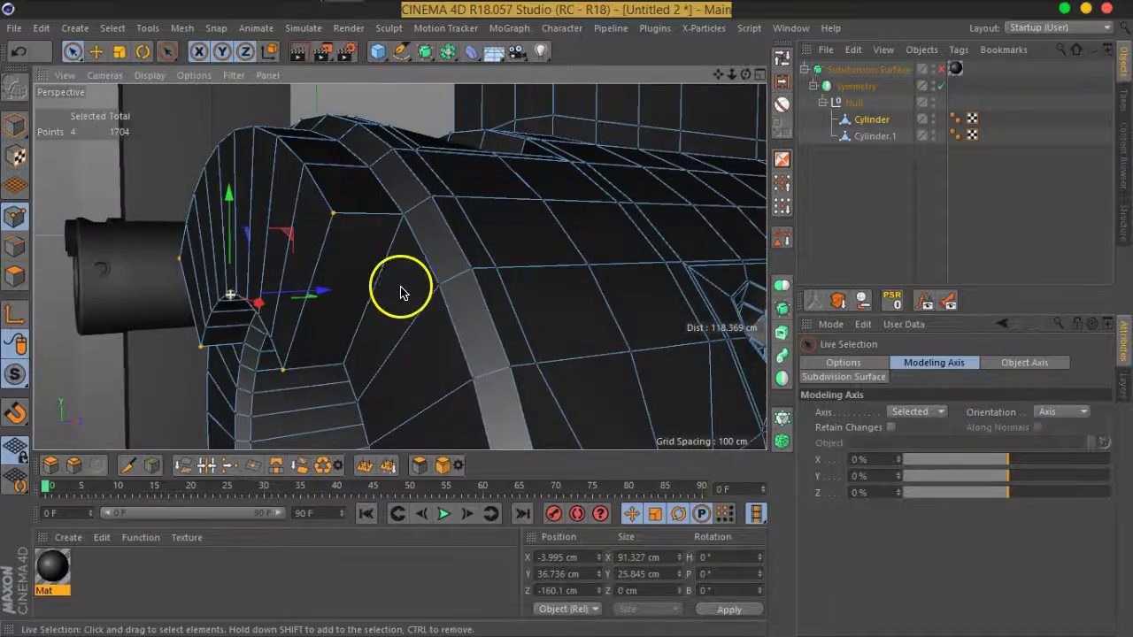
click(1079, 413)
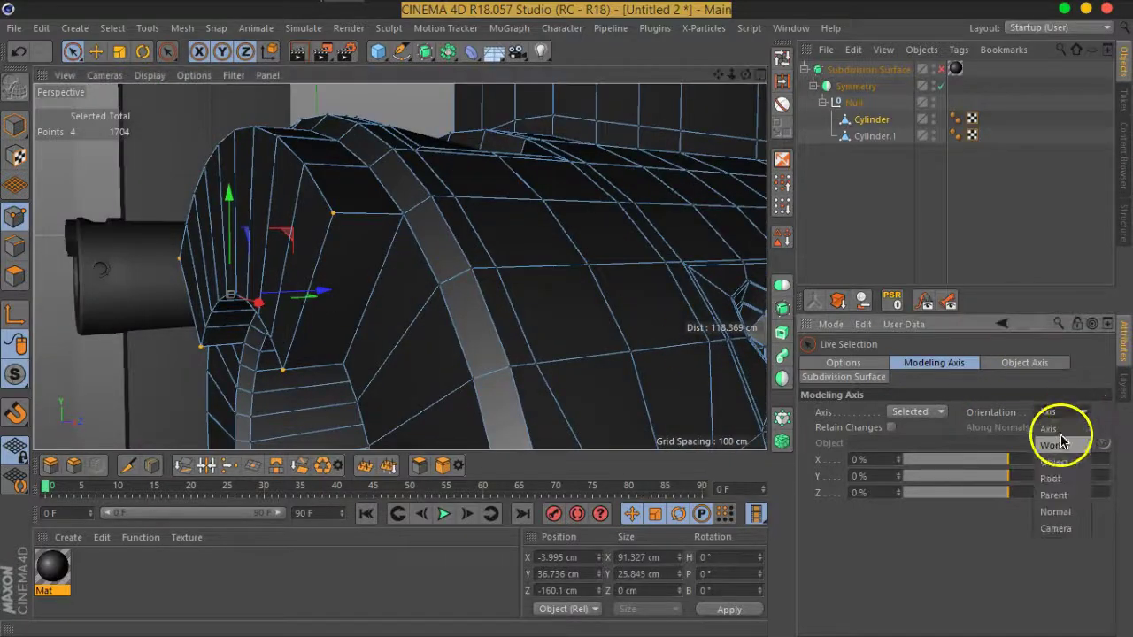
click(1060, 511)
mouse_move(265, 228)
alt+mouse_down()
mouse_move(228, 233)
mouse_move(270, 243)
mouse_move(602, 236)
alt+mouse_up()
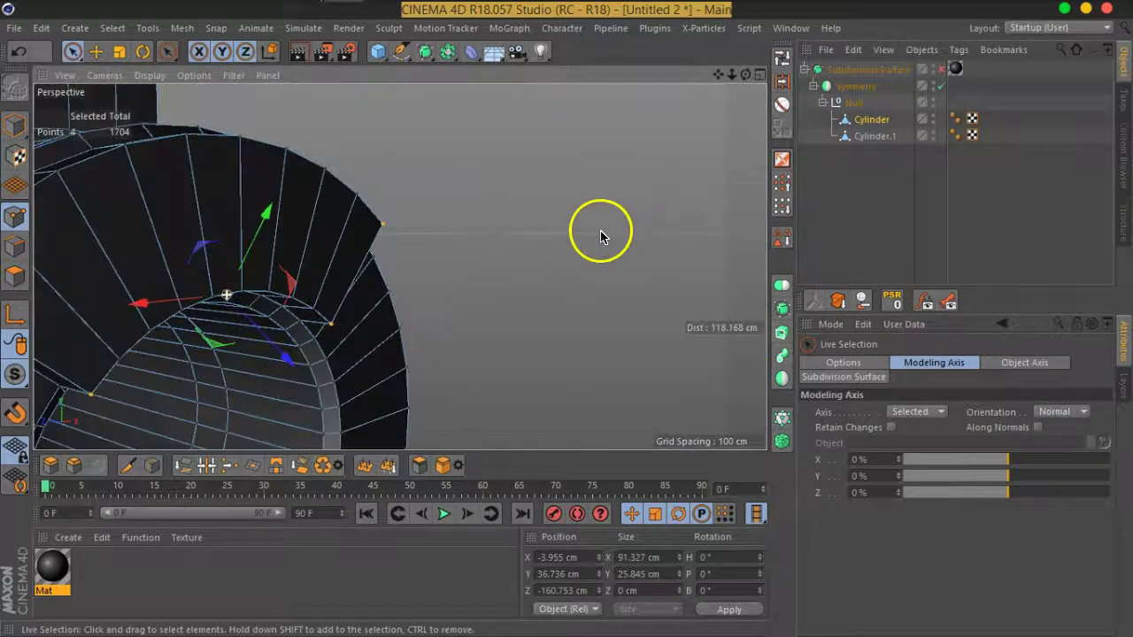
Step: Preview smoothing, add a panel corner point, and set the modeling axis orientation back to Axis
click(941, 71)
scroll(322, 245, down, 3)
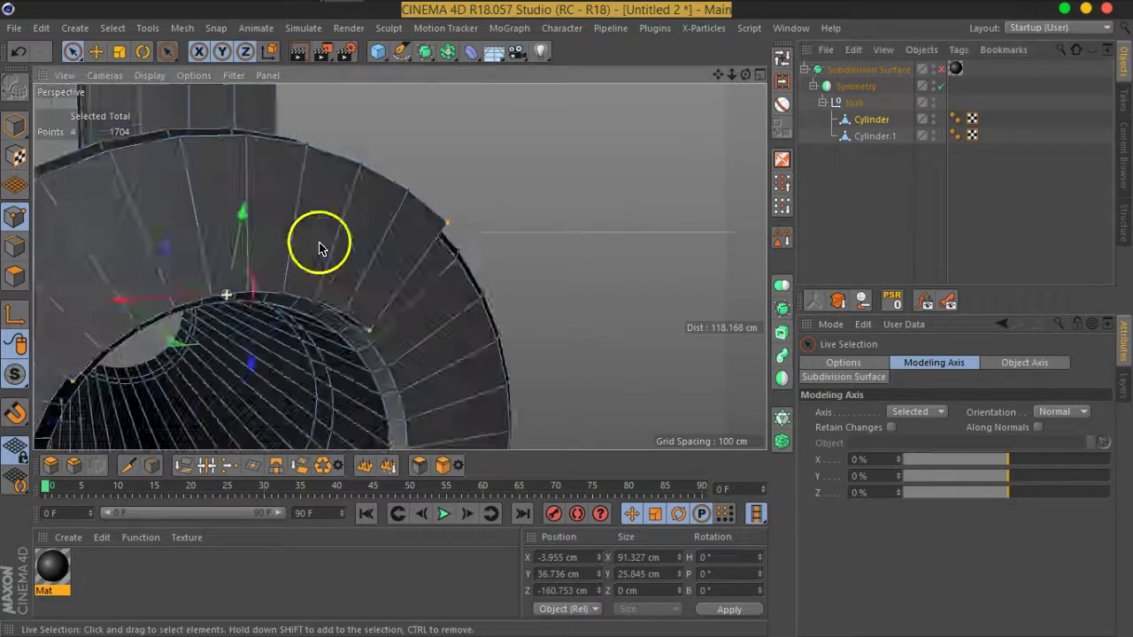
alt+drag(321, 245, 137, 236)
alt+drag(265, 273, 374, 257)
scroll(341, 256, down, 2)
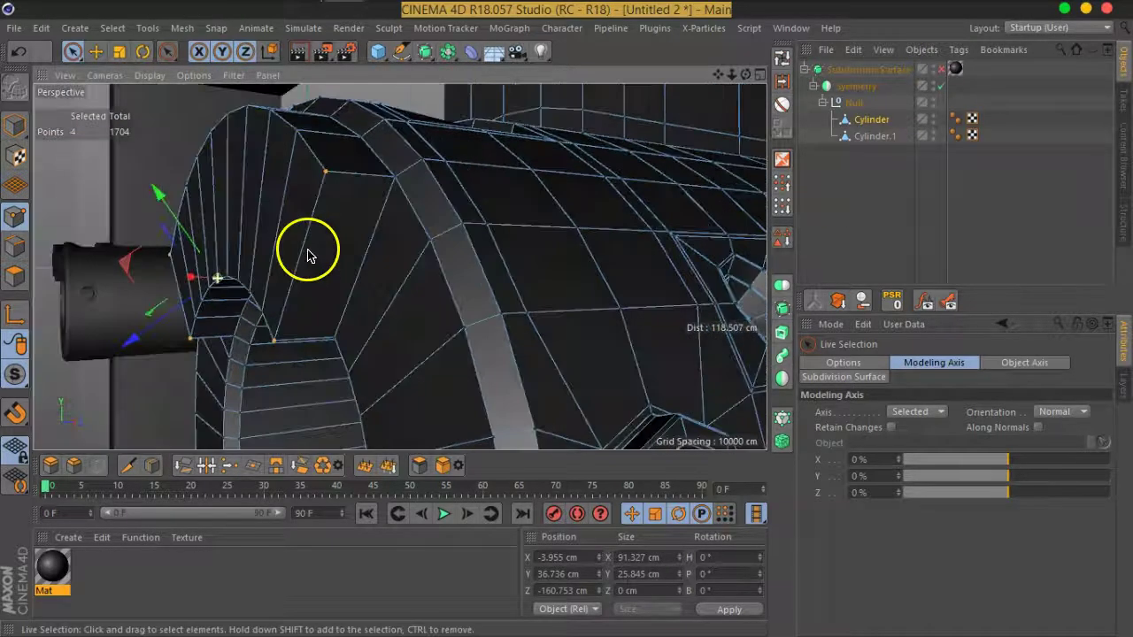
shift+click(280, 342)
alt+drag(376, 277, 375, 266)
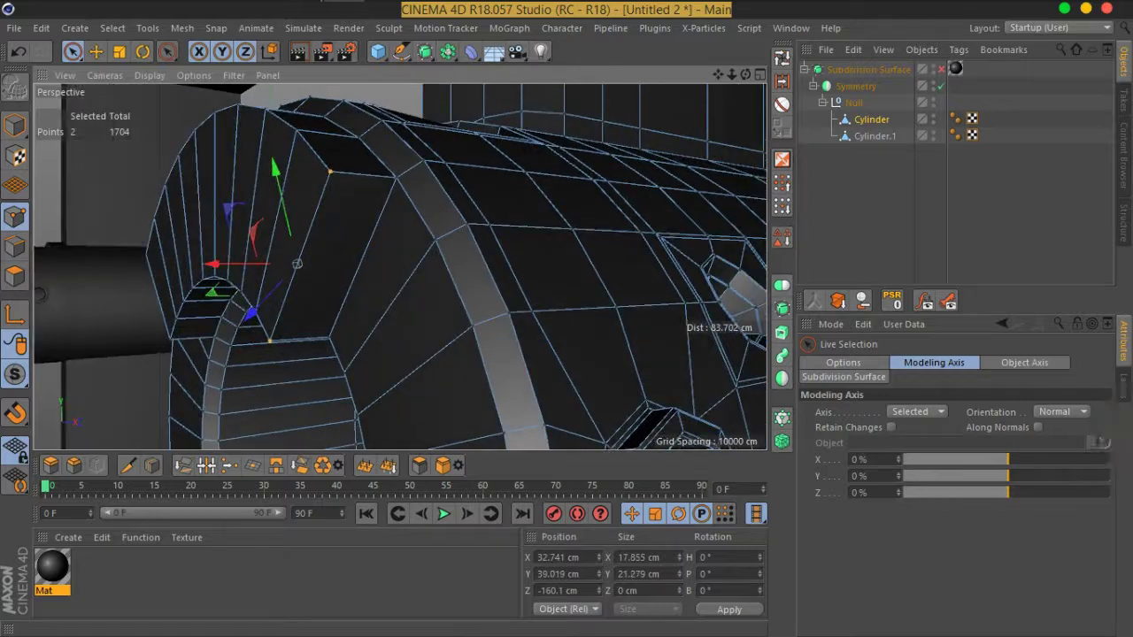
click(1058, 412)
click(1056, 425)
mouse_move(286, 271)
alt+mouse_down()
mouse_move(292, 236)
mouse_move(271, 286)
alt+mouse_up()
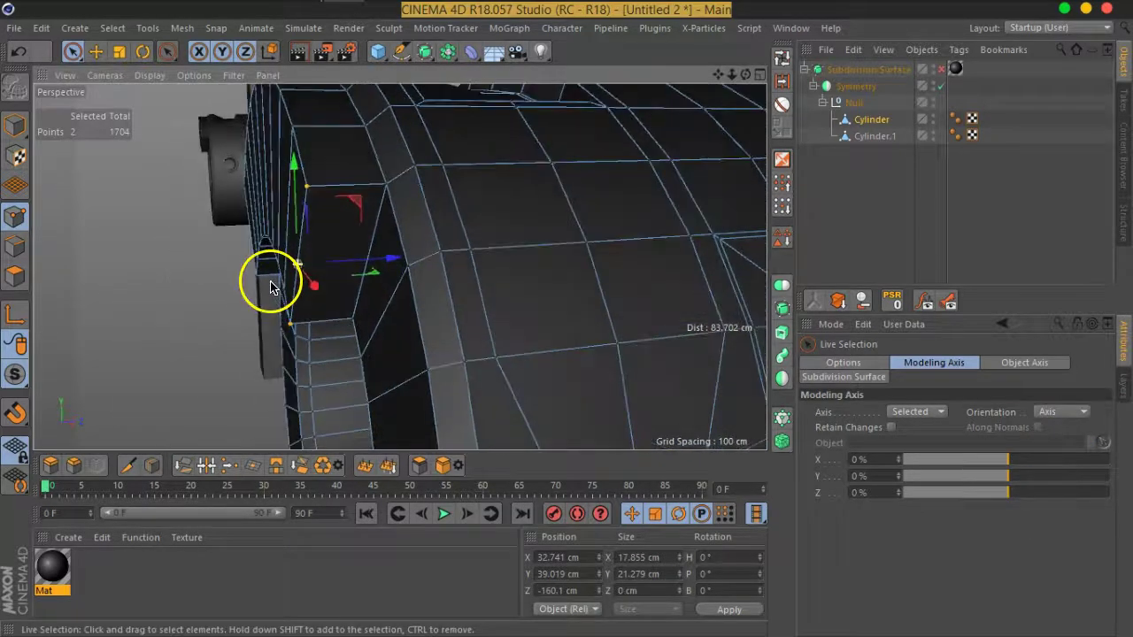
Step: Slide the corner point pairs on both panel ends about 7 cm, then deselect
drag(396, 268, 442, 261)
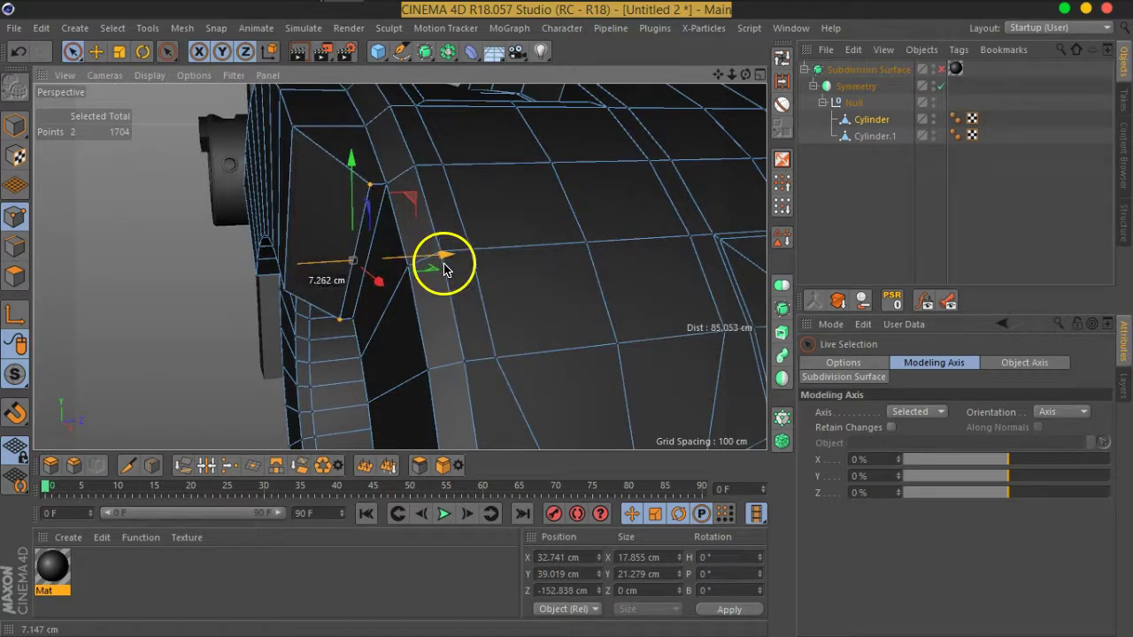
mouse_move(387, 203)
alt+mouse_down()
mouse_move(282, 229)
mouse_move(331, 268)
mouse_move(324, 298)
mouse_move(230, 324)
mouse_move(275, 317)
mouse_move(316, 260)
mouse_move(235, 222)
mouse_move(361, 378)
mouse_move(306, 387)
mouse_move(331, 405)
alt+mouse_up()
click(225, 217)
shift+click(332, 338)
drag(224, 297, 198, 297)
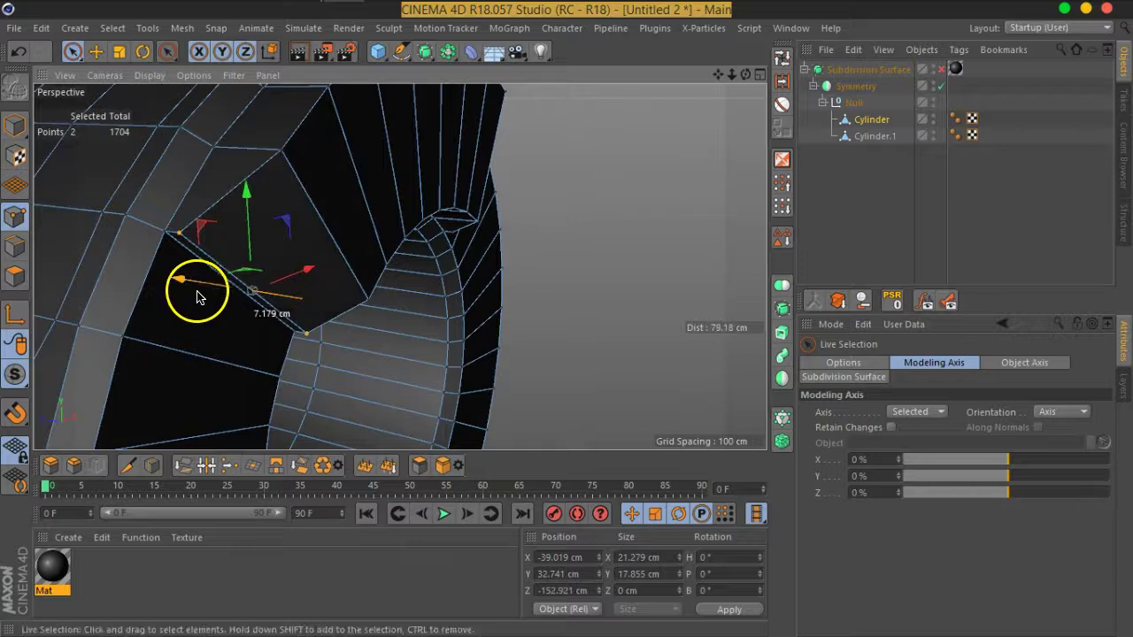
click(843, 255)
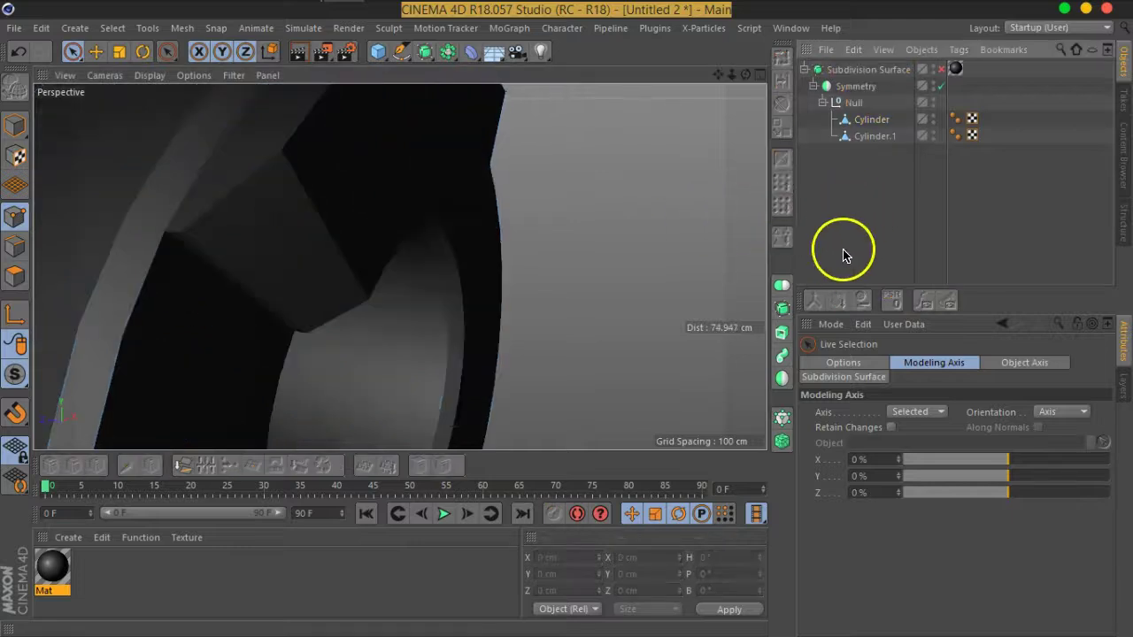
Step: Preview the reshaped panel smoothed and return to a front view of the ring
click(941, 69)
key(ctrl+shift+z)
key(ctrl+shift+z)
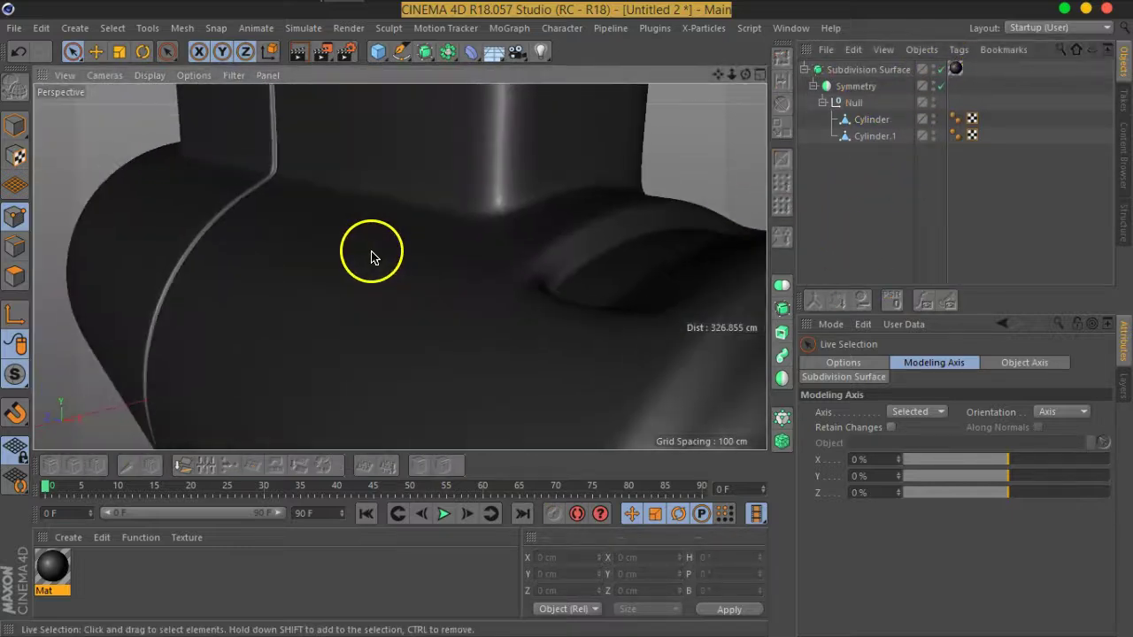
key(ctrl+shift+z)
key(ctrl+shift+z)
key(ctrl+shift+z)
key(ctrl+shift+z)
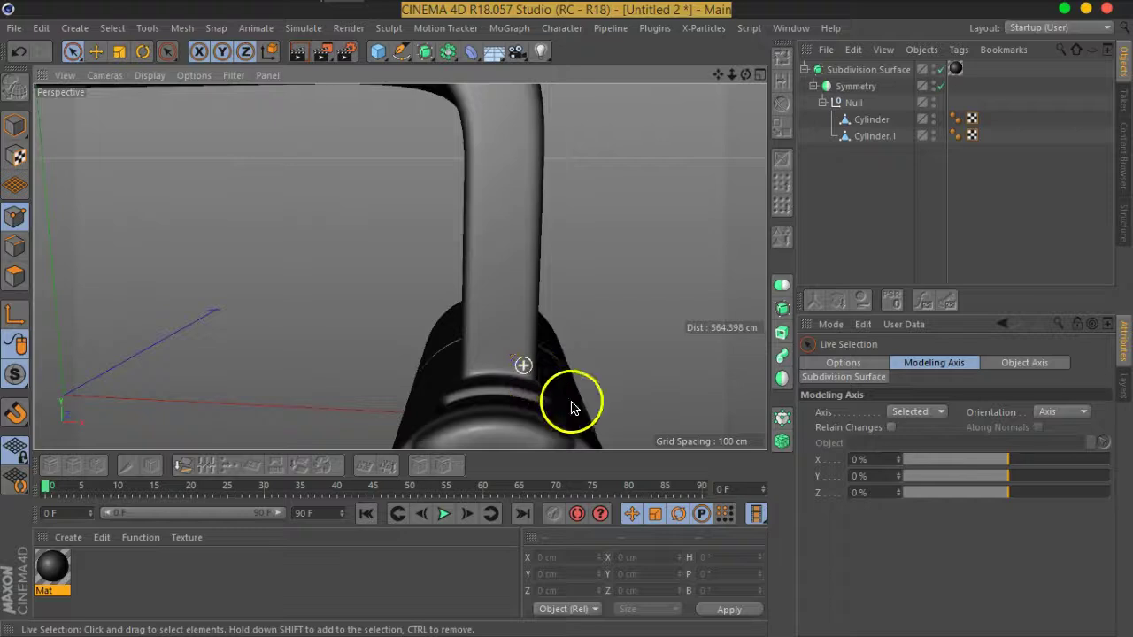
key(ctrl+shift+z)
key(ctrl+shift+z)
key(ctrl+shift+z)
key(ctrl+shift+z)
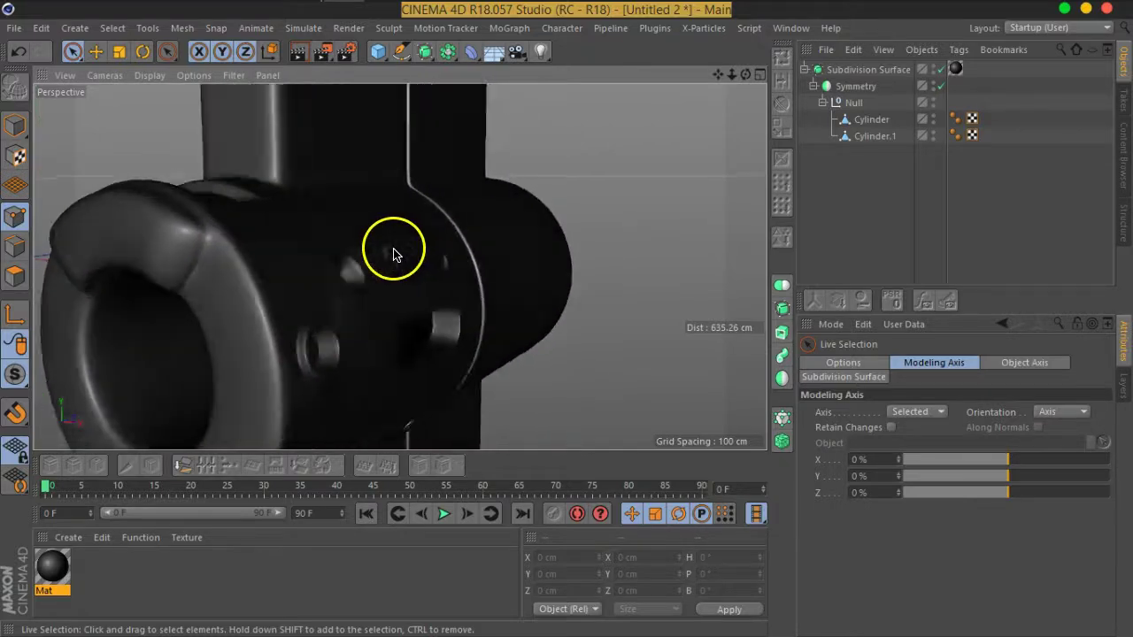
key(ctrl+shift+z)
key(ctrl+shift+z)
scroll(493, 203, up, 3)
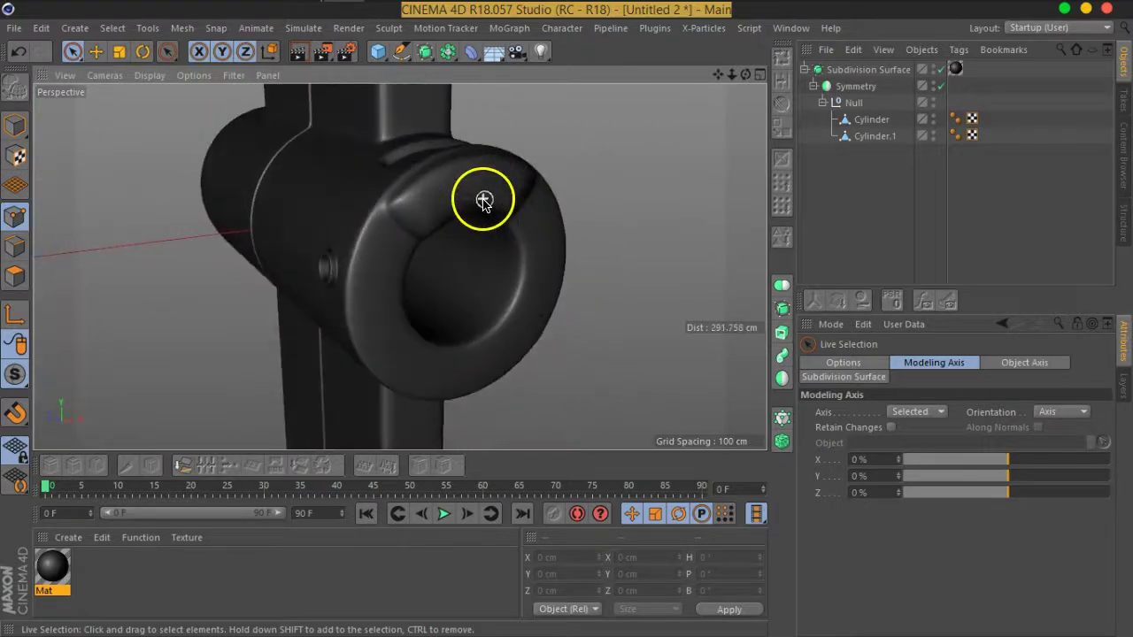
scroll(480, 195, up, 5)
scroll(467, 232, up, 3)
mouse_move(443, 261)
alt+mouse_down()
mouse_move(361, 266)
mouse_move(399, 265)
mouse_move(385, 266)
alt+mouse_up()
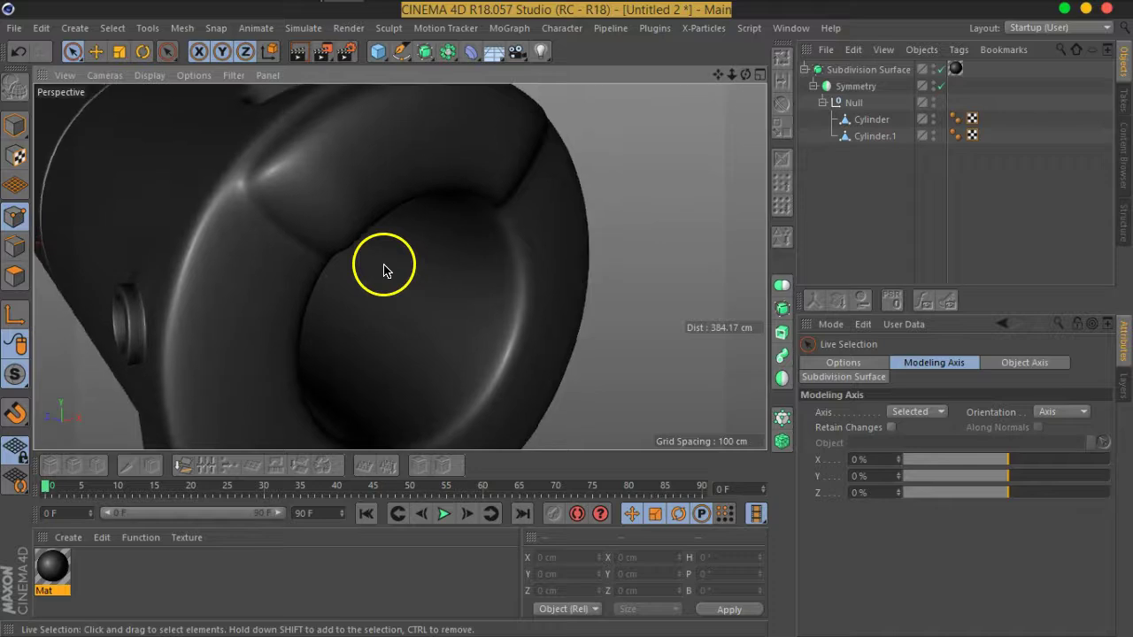
Step: Select the main Cylinder and turn off subdivision smoothing to expose the ring's raw cage
click(886, 140)
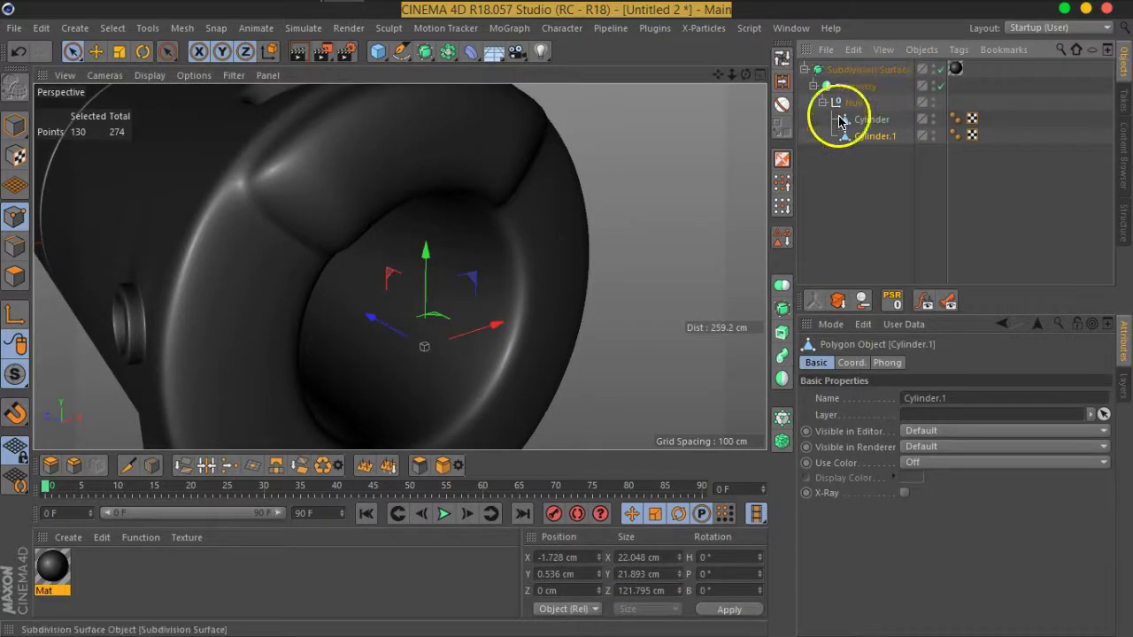
click(873, 120)
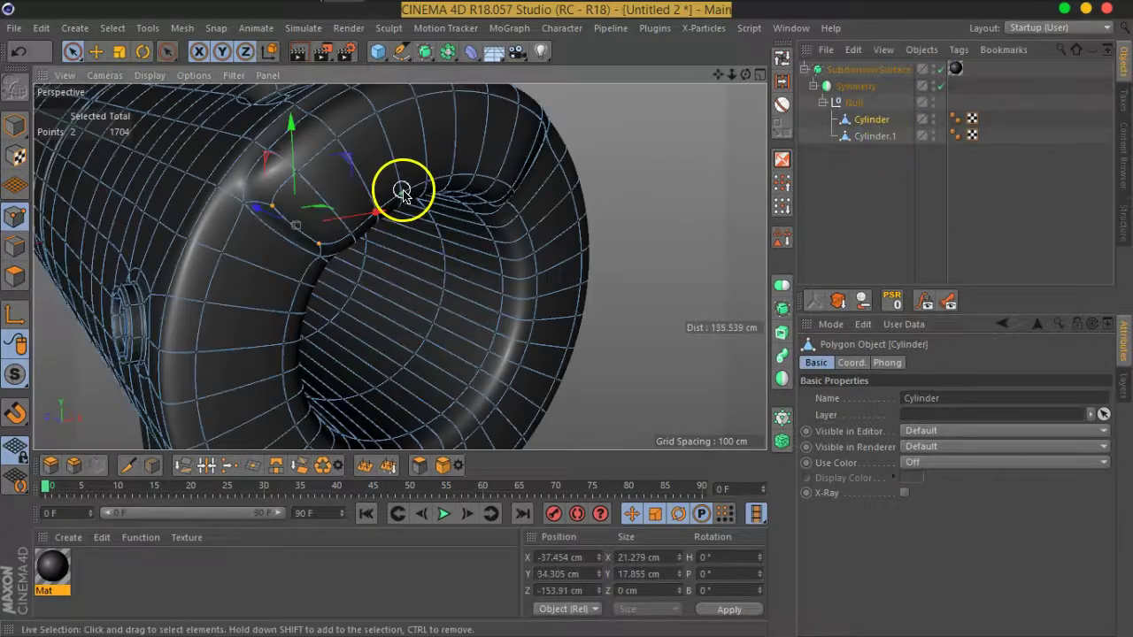
key(s)
mouse_move(430, 265)
alt+mouse_down()
mouse_move(501, 291)
mouse_move(454, 316)
mouse_move(280, 299)
mouse_move(192, 271)
mouse_move(185, 291)
alt+mouse_up()
Step: Loop/Path Cut an edge loop along the groove edge at about 47% offset, then deselect
right_click(422, 330)
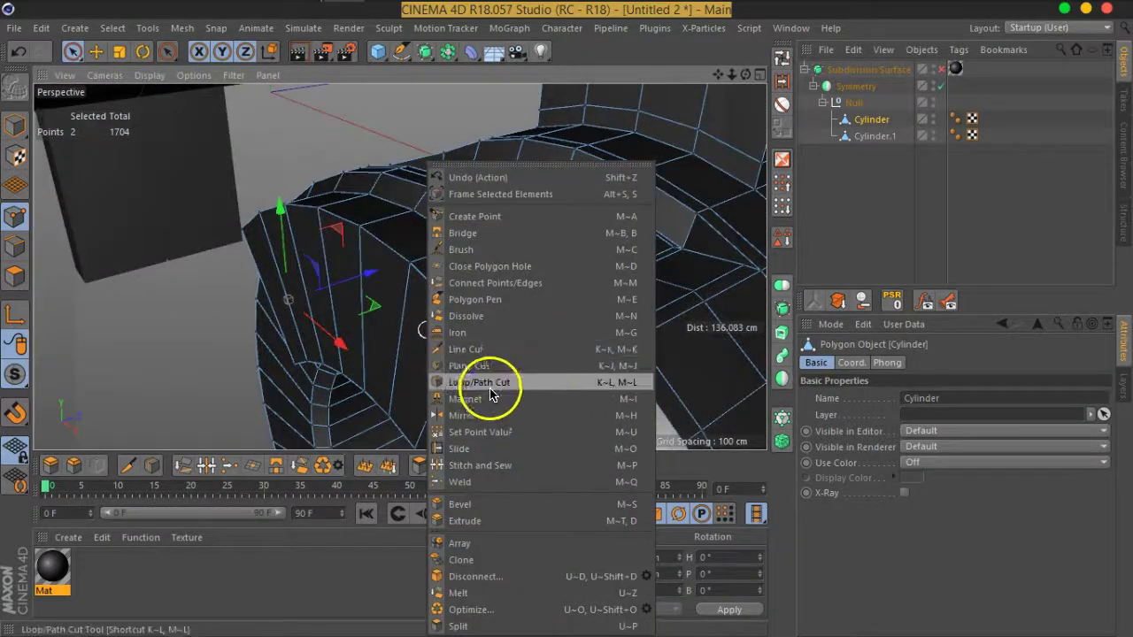
click(481, 382)
scroll(553, 325, up, 2)
alt+drag(552, 325, 480, 291)
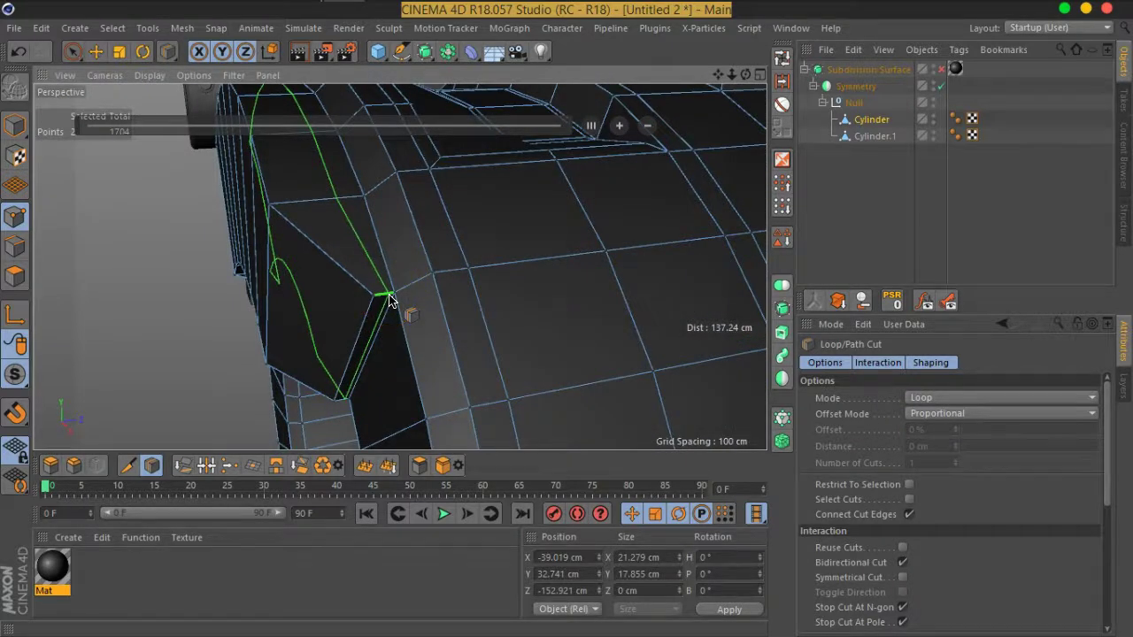
click(374, 320)
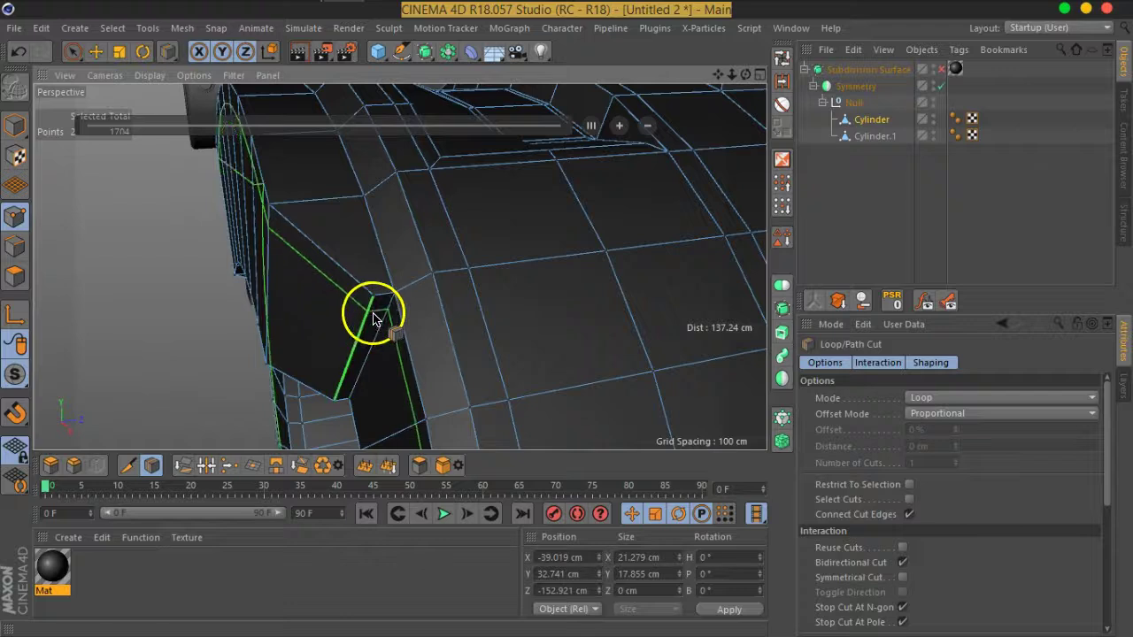
drag(375, 313, 361, 361)
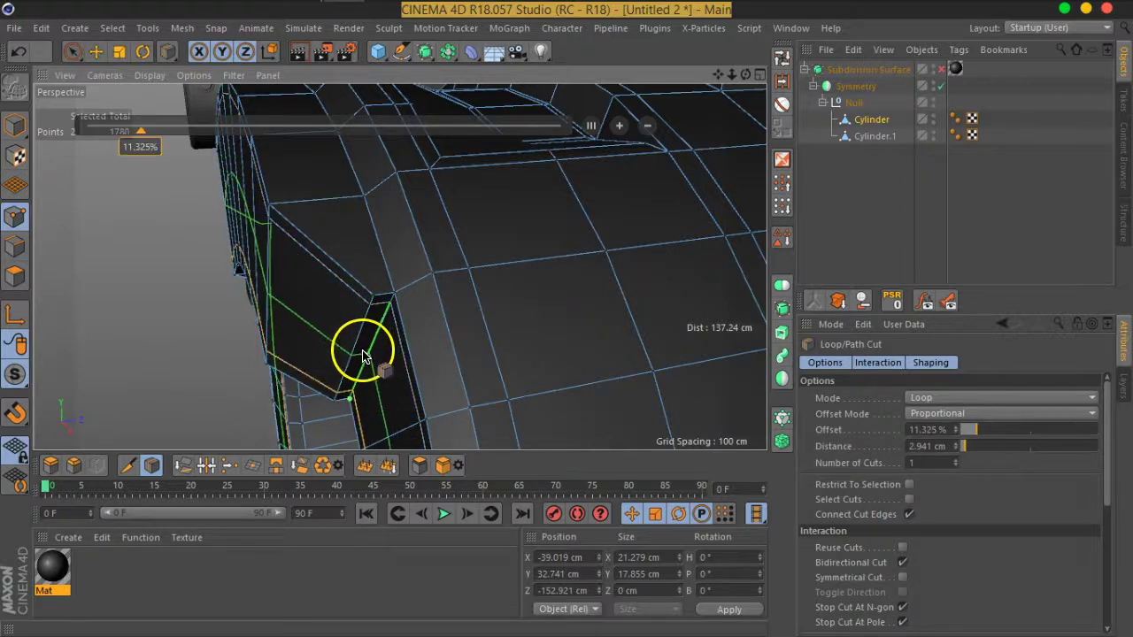
drag(363, 355, 385, 303)
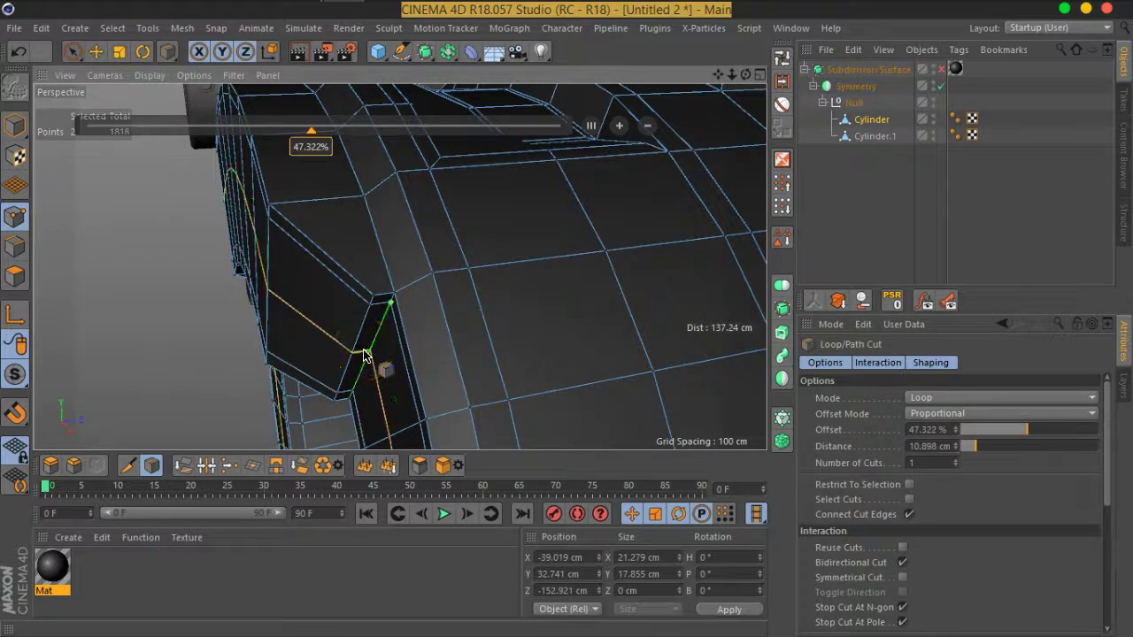
click(384, 303)
click(883, 203)
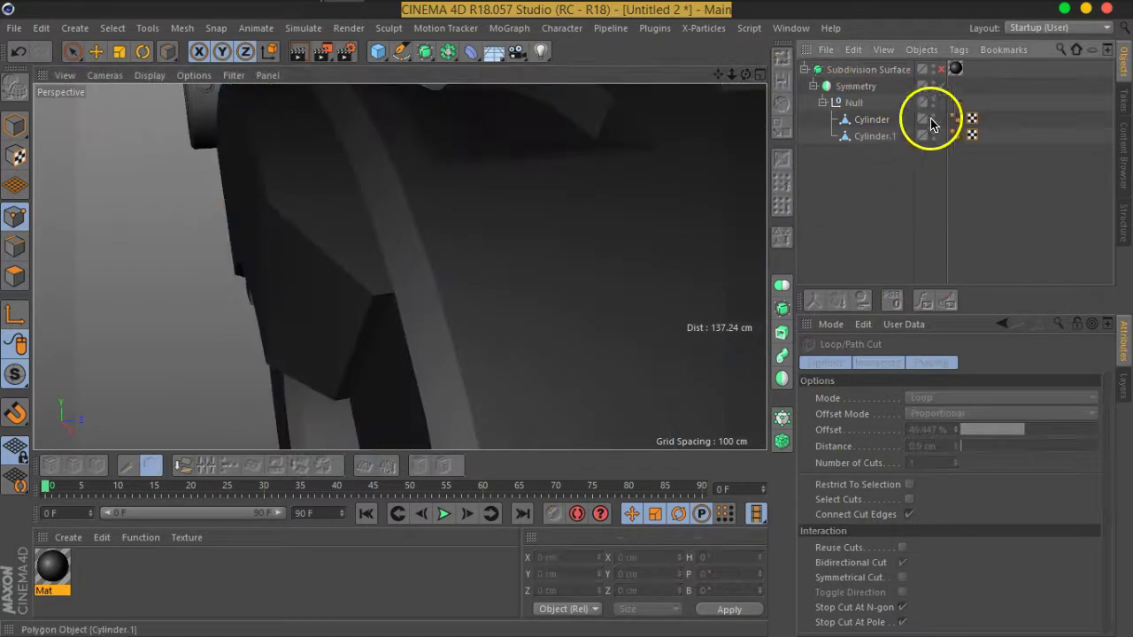
Step: Turn Subdivision Surface smoothing back on and look around the whole model
click(941, 69)
scroll(310, 298, down, 5)
mouse_move(283, 329)
alt+mouse_down()
mouse_move(483, 262)
mouse_move(449, 248)
mouse_move(550, 285)
mouse_move(566, 273)
alt+mouse_up()
scroll(473, 240, up, 5)
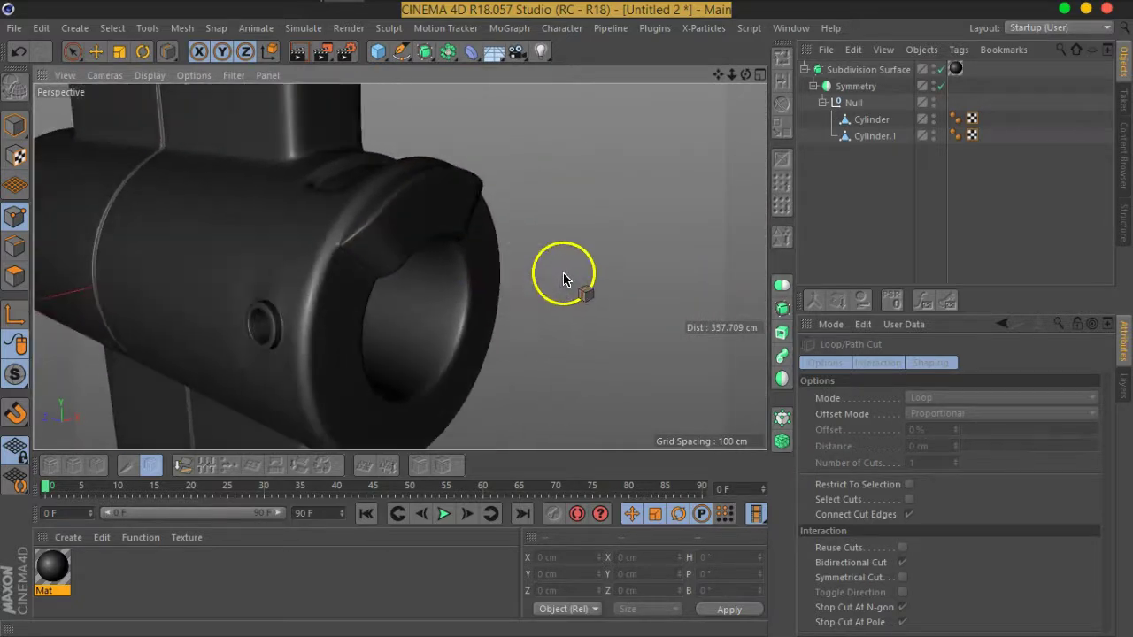
scroll(342, 253, up, 5)
scroll(342, 254, up, 2)
Step: Frame the whole cylinder on its post and select the Cylinder object
scroll(340, 252, down, 2)
scroll(340, 252, down, 5)
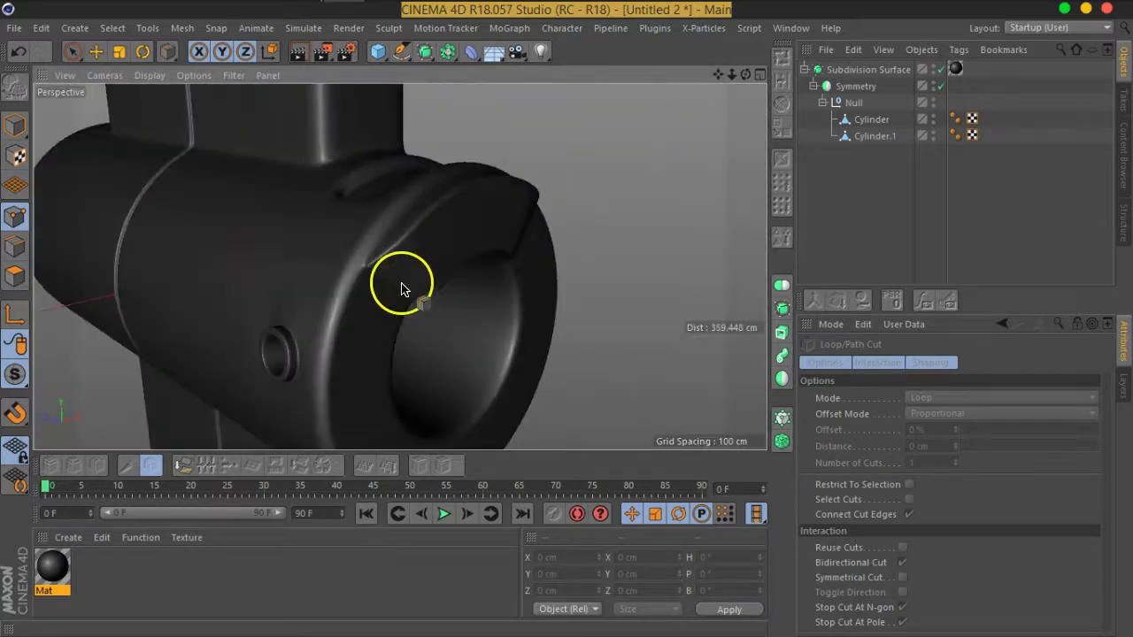
alt+drag(400, 284, 389, 293)
scroll(389, 293, down, 3)
mouse_move(455, 348)
alt+mouse_down()
mouse_move(466, 339)
mouse_move(437, 321)
mouse_move(447, 341)
alt+mouse_up()
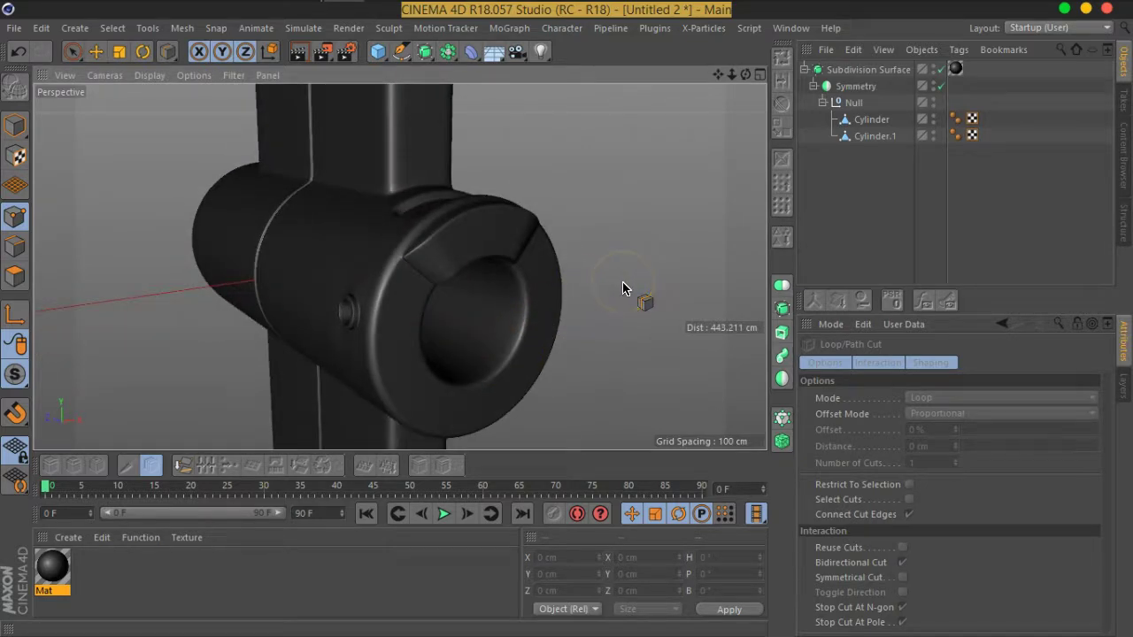
click(493, 278)
Step: Put the Cylinder in Polygon mode with Live Selection, viewed toward the ring's front face
click(15, 276)
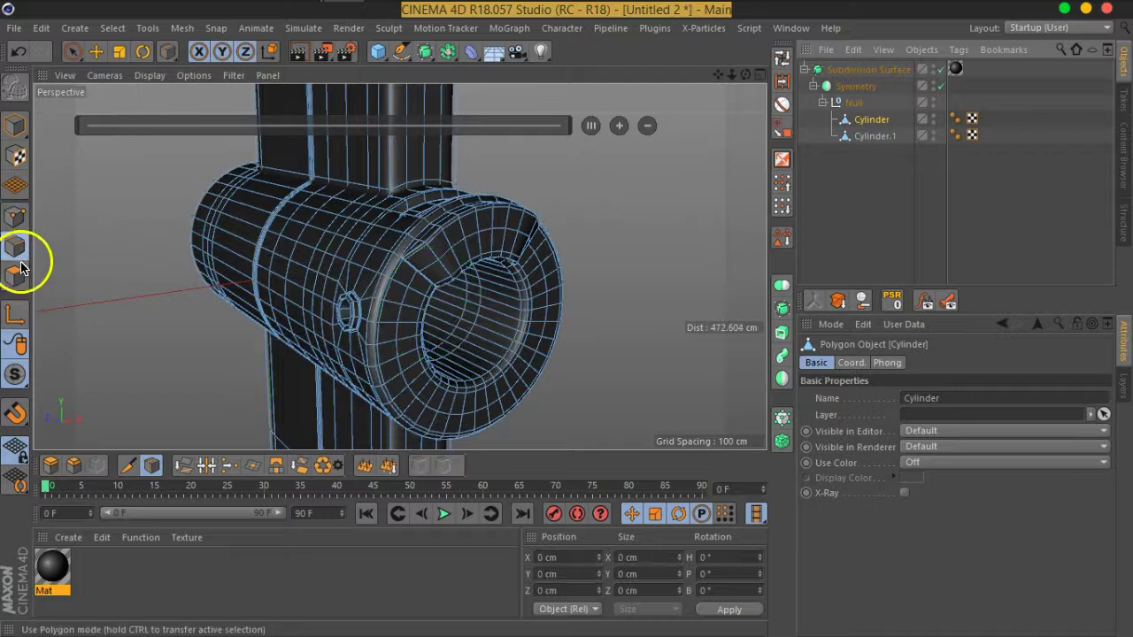
click(72, 50)
mouse_move(433, 366)
alt+mouse_down()
mouse_move(374, 233)
mouse_move(394, 358)
mouse_move(455, 417)
mouse_move(496, 412)
alt+mouse_up()
scroll(389, 265, up, 4)
Step: With smoothing off, paint-select curved polygon bands on both sides of the ring's opening
click(941, 69)
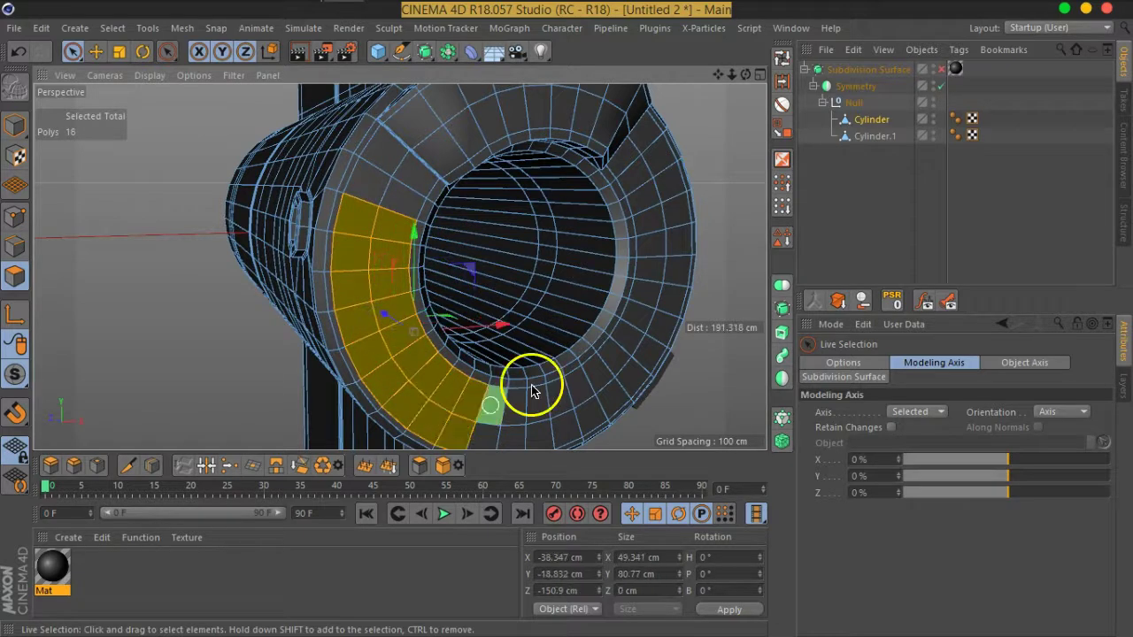
mouse_move(670, 216)
mouse_down()
mouse_move(659, 197)
mouse_move(637, 328)
mouse_move(666, 272)
mouse_move(637, 367)
mouse_up()
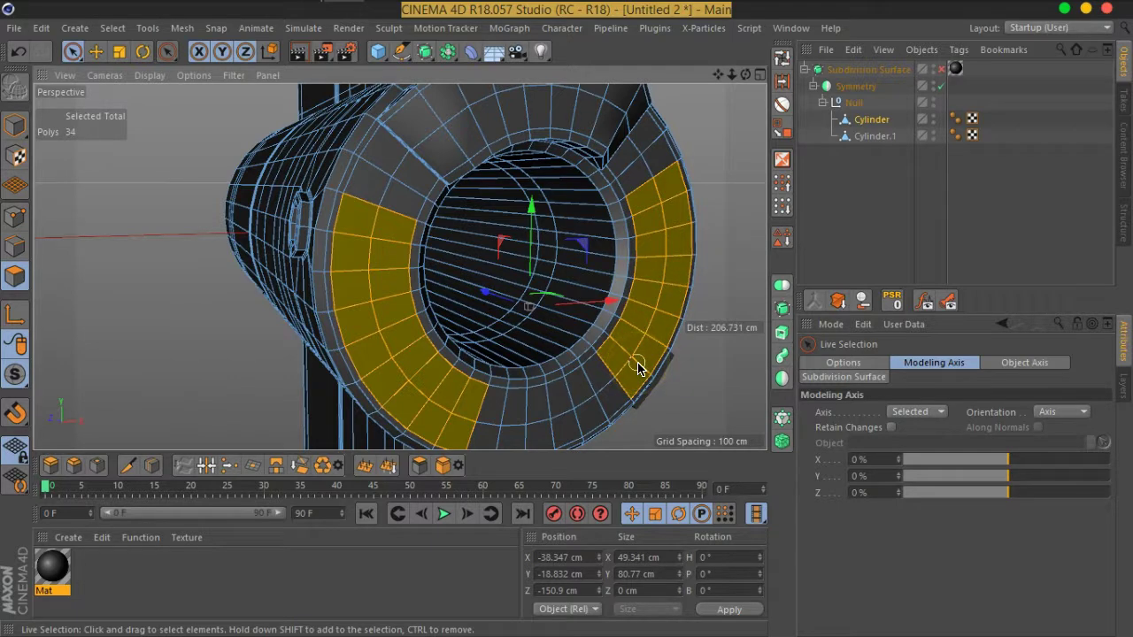
mouse_move(637, 368)
alt+mouse_down()
mouse_move(380, 329)
mouse_move(443, 362)
mouse_move(531, 362)
mouse_move(489, 344)
mouse_move(417, 361)
alt+mouse_up()
Step: Inset the two selected curved bands by about 2.4 cm with Extrude Inner
right_click(417, 362)
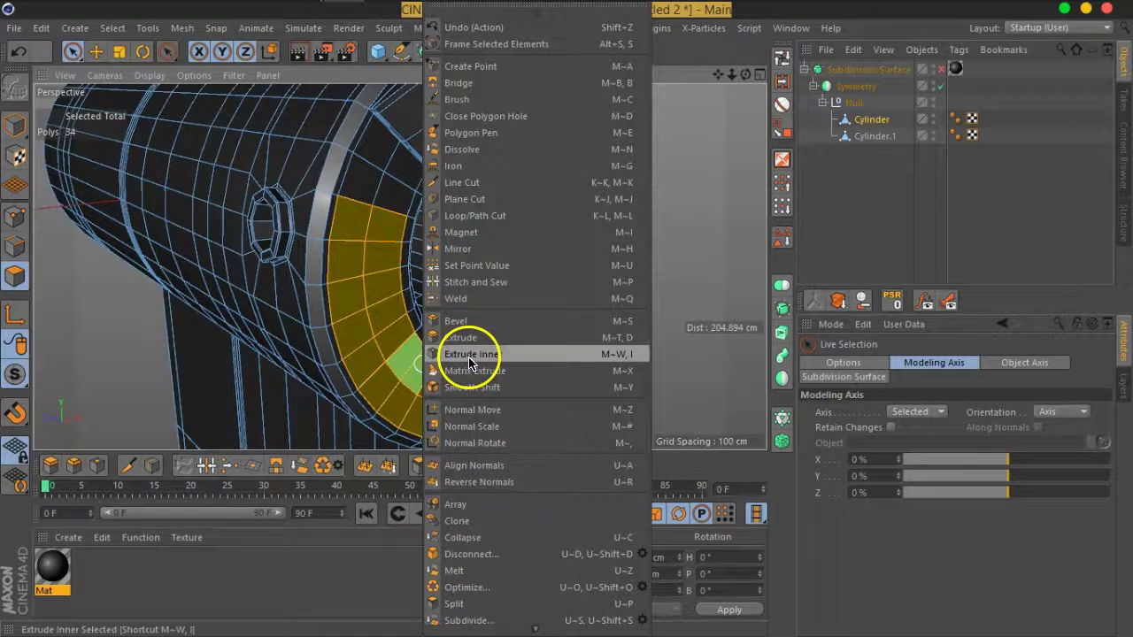
click(469, 363)
drag(438, 387, 427, 392)
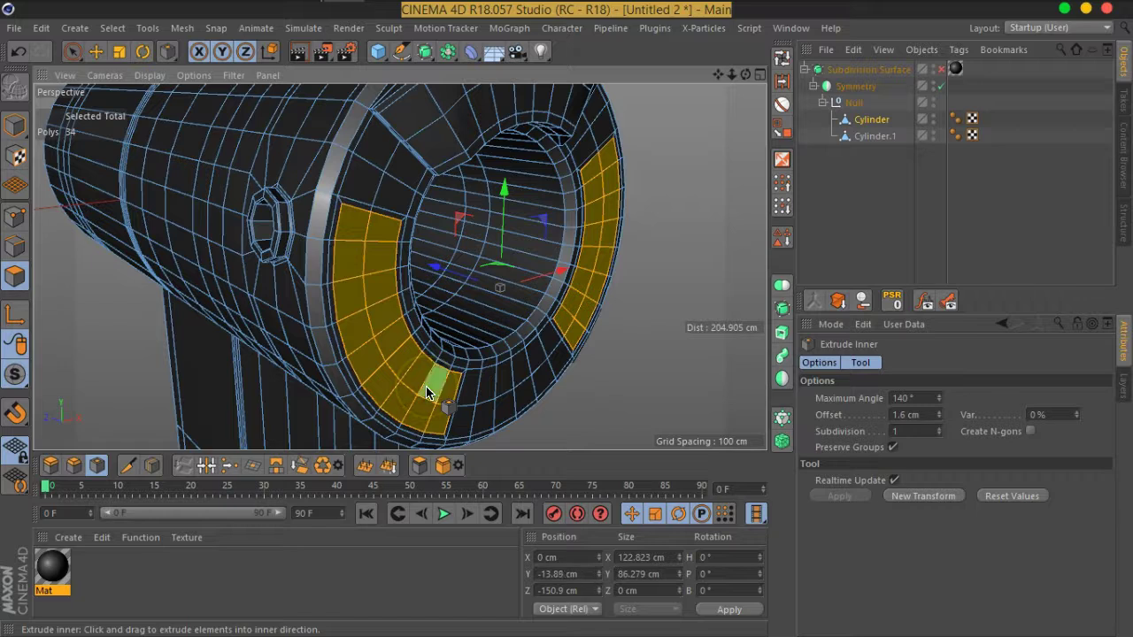
drag(427, 393, 413, 404)
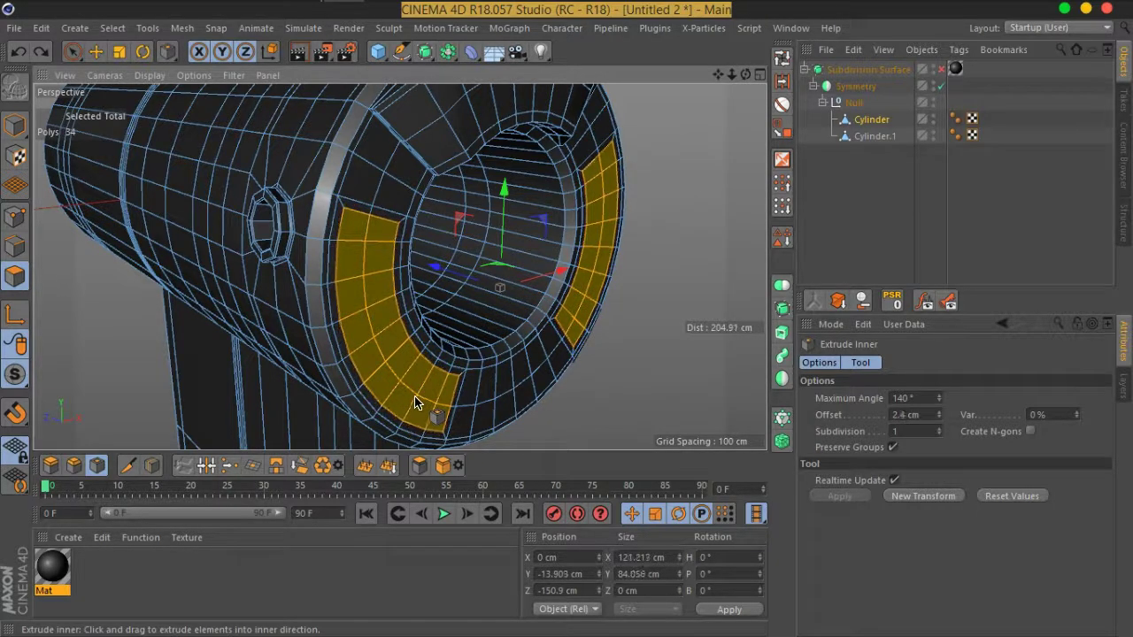
Step: Rotate the inset panel polygons roughly 8° and check them from another angle
click(143, 52)
mouse_move(538, 260)
mouse_down()
mouse_move(545, 276)
mouse_move(535, 270)
mouse_up()
mouse_move(607, 260)
alt+mouse_down()
mouse_move(346, 240)
mouse_move(614, 215)
alt+mouse_up()
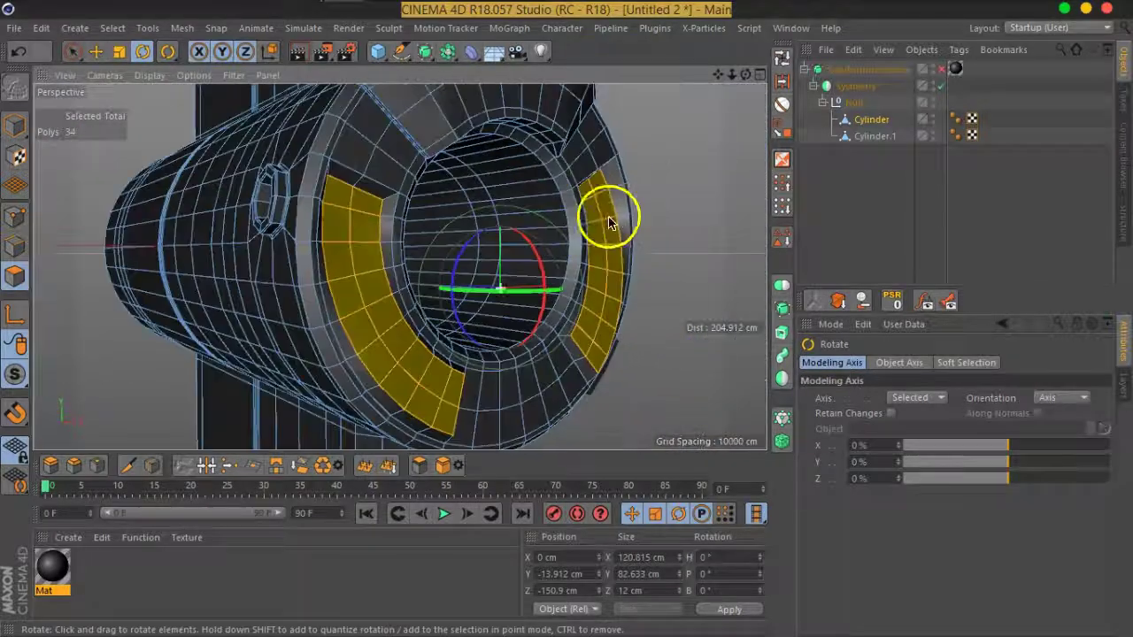
Step: Turn smoothing back on, deselect everything, and inspect the recessed inset panels around the whole object
click(940, 71)
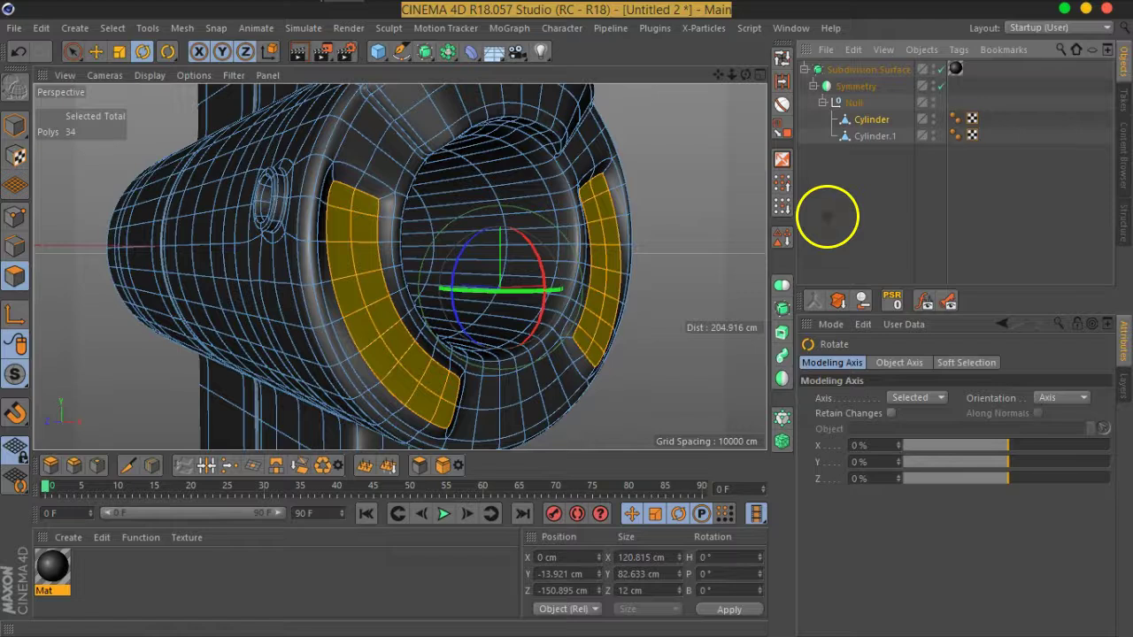
click(827, 216)
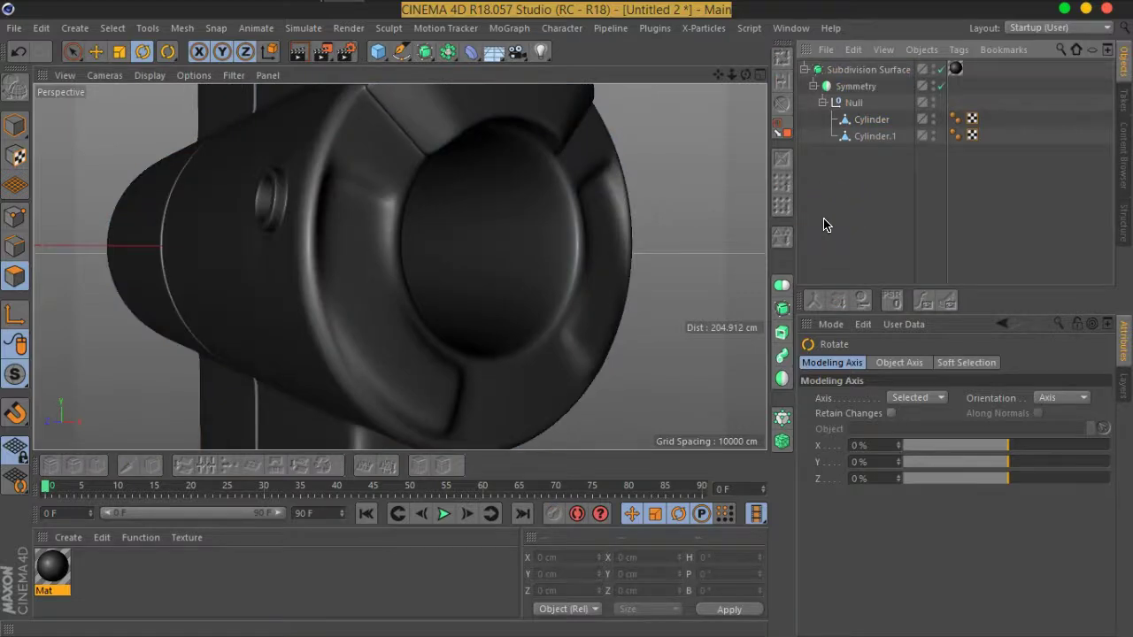
scroll(501, 283, down, 3)
scroll(385, 283, up, 6)
scroll(395, 292, up, 2)
mouse_move(396, 292)
alt+mouse_down()
mouse_move(498, 336)
mouse_move(521, 334)
mouse_move(443, 301)
mouse_move(519, 321)
mouse_move(567, 257)
mouse_move(406, 239)
mouse_move(534, 233)
mouse_move(596, 283)
mouse_move(522, 286)
alt+mouse_up()
scroll(493, 270, up, 4)
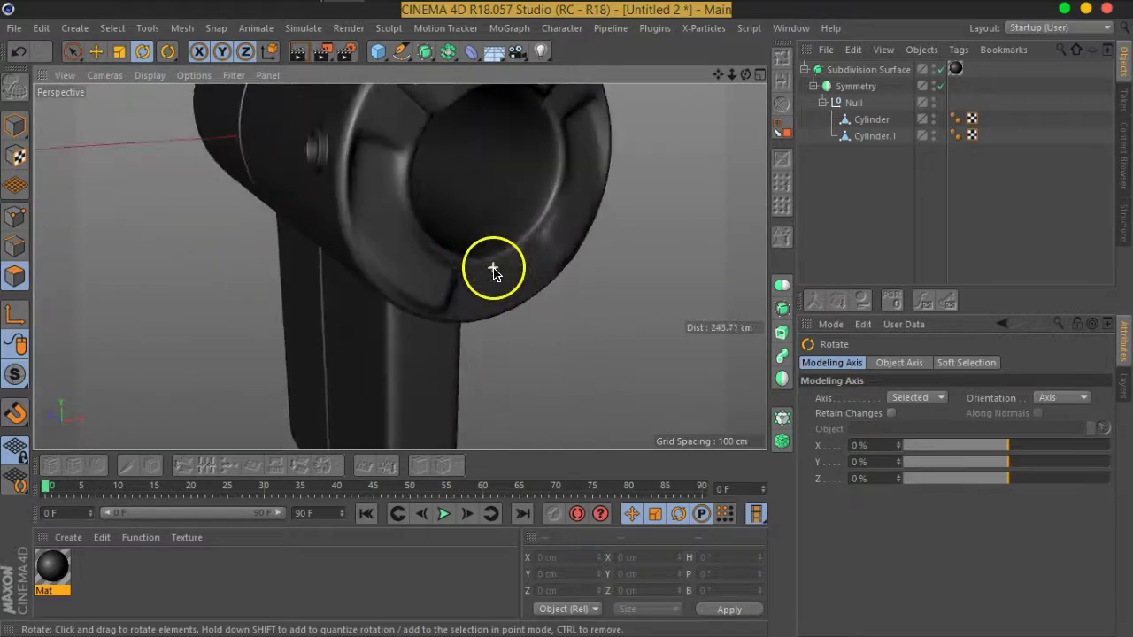
Step: Reselect the Cylinder facing the ring's front, with Live Selection in Point mode
click(871, 119)
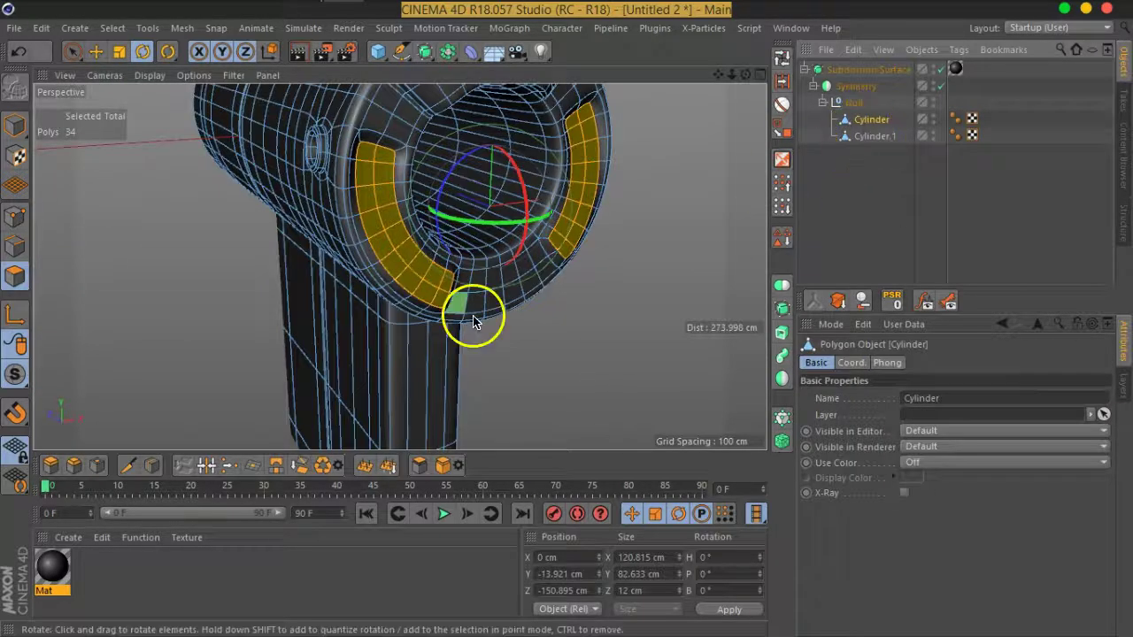
alt+drag(540, 304, 510, 289)
scroll(513, 290, up, 4)
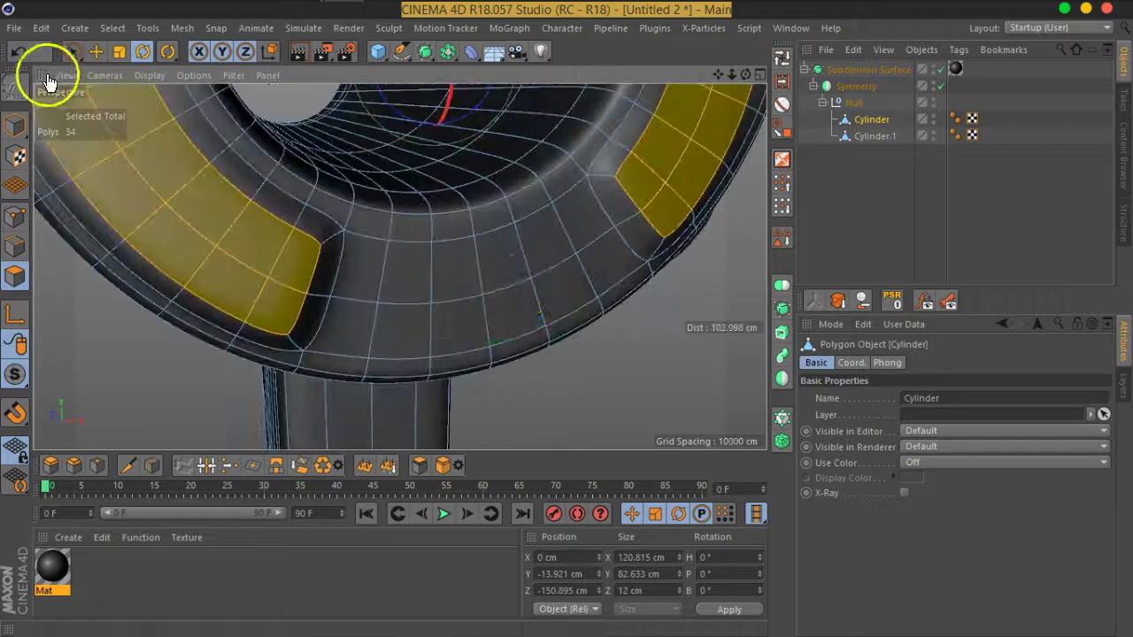
click(70, 53)
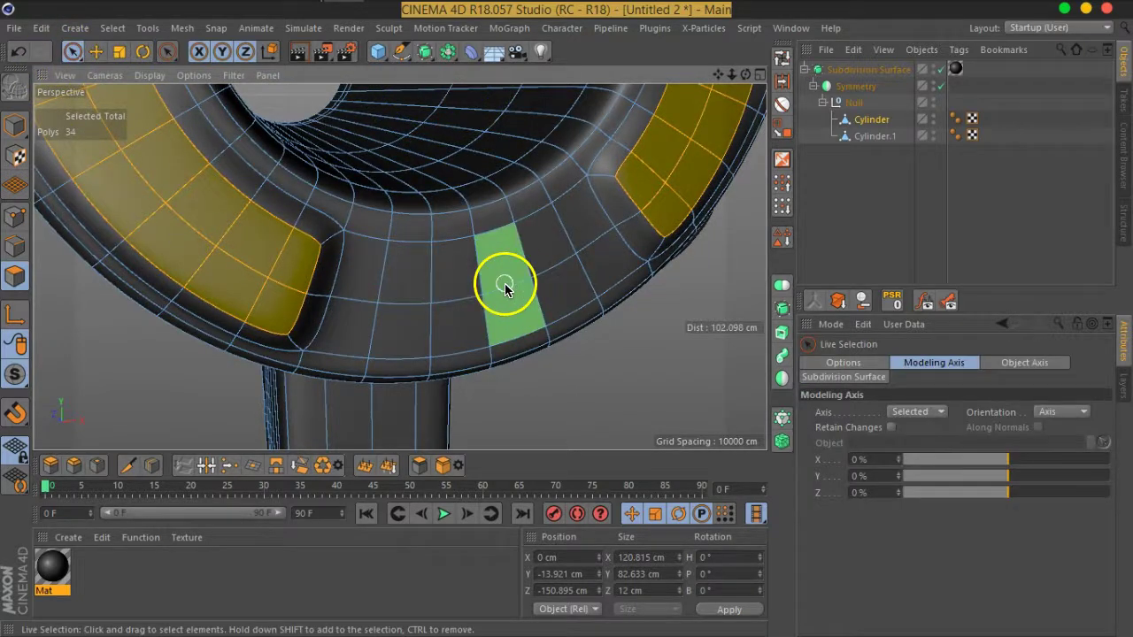
click(20, 226)
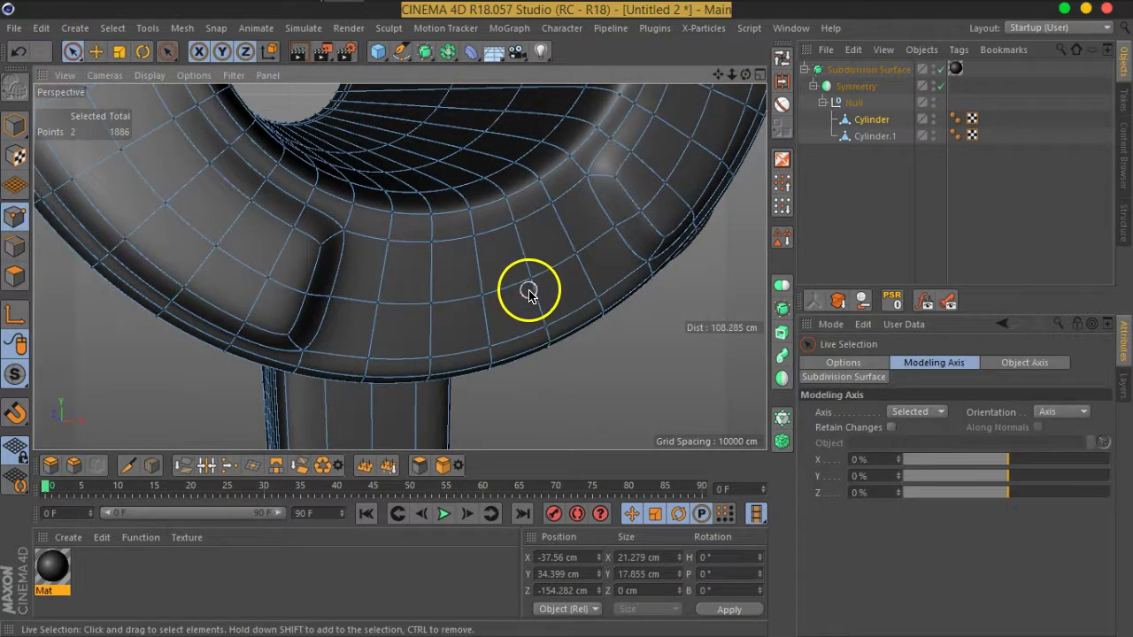
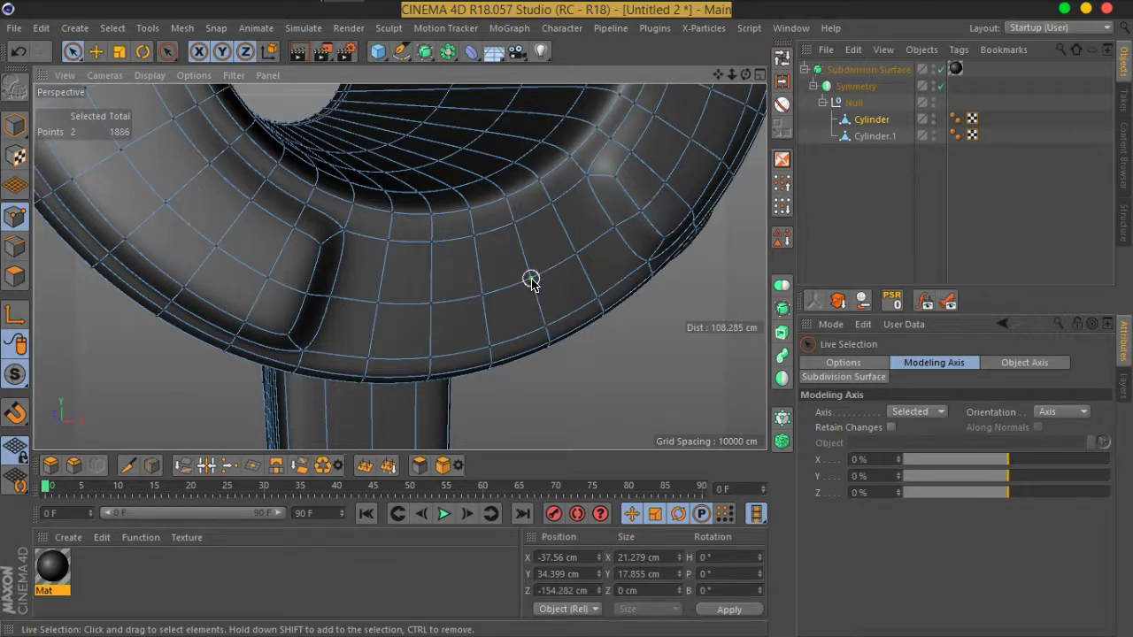
Step: Bevel two points on the ring into octagons: 7.446 cm offset, Subdivision 1, Depth -100%
click(531, 278)
shift+click(428, 307)
right_click(428, 307)
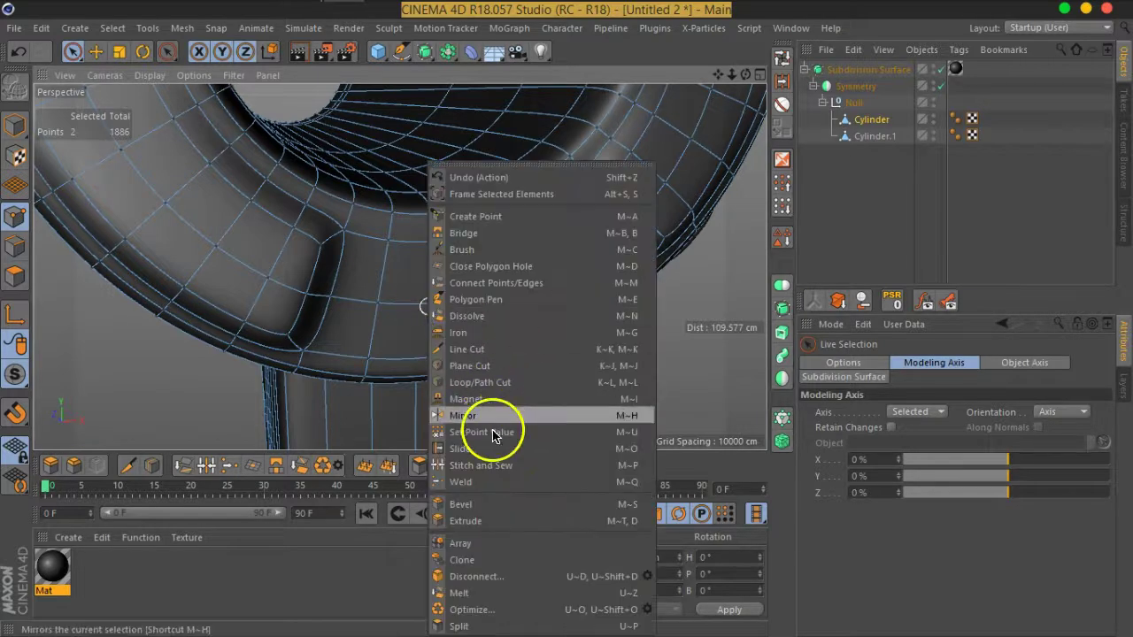
click(485, 460)
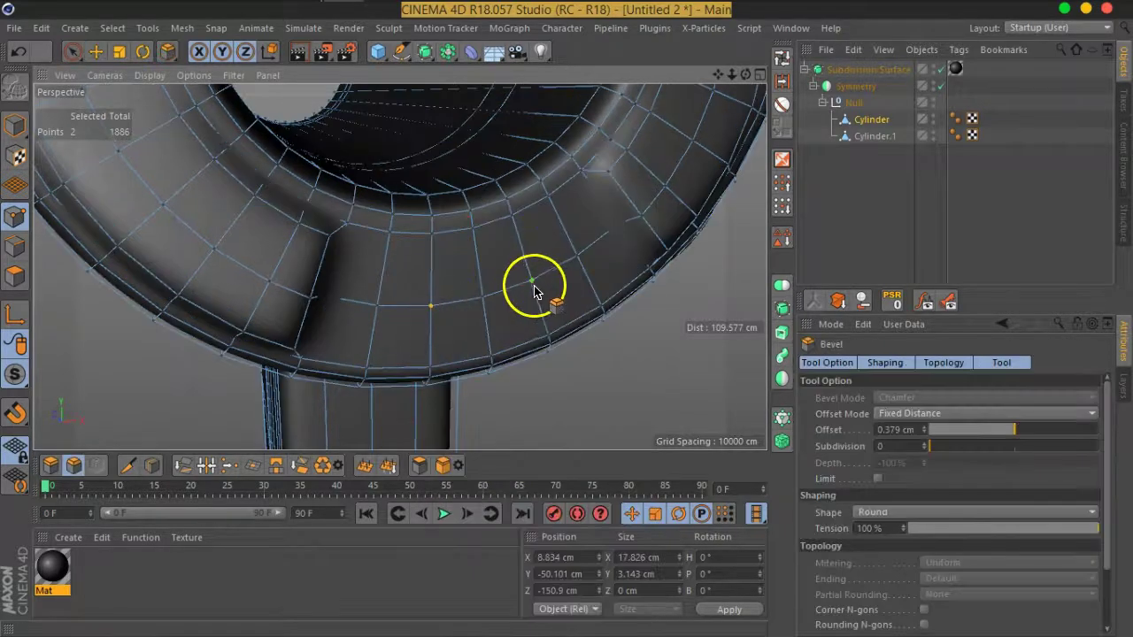
drag(545, 293, 585, 308)
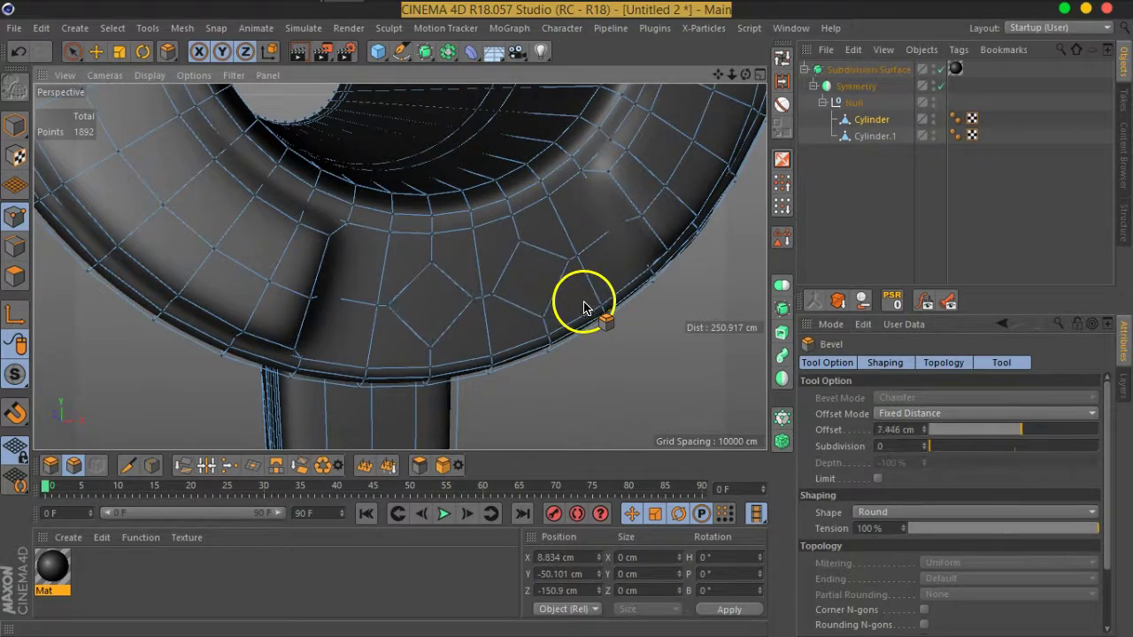
click(925, 444)
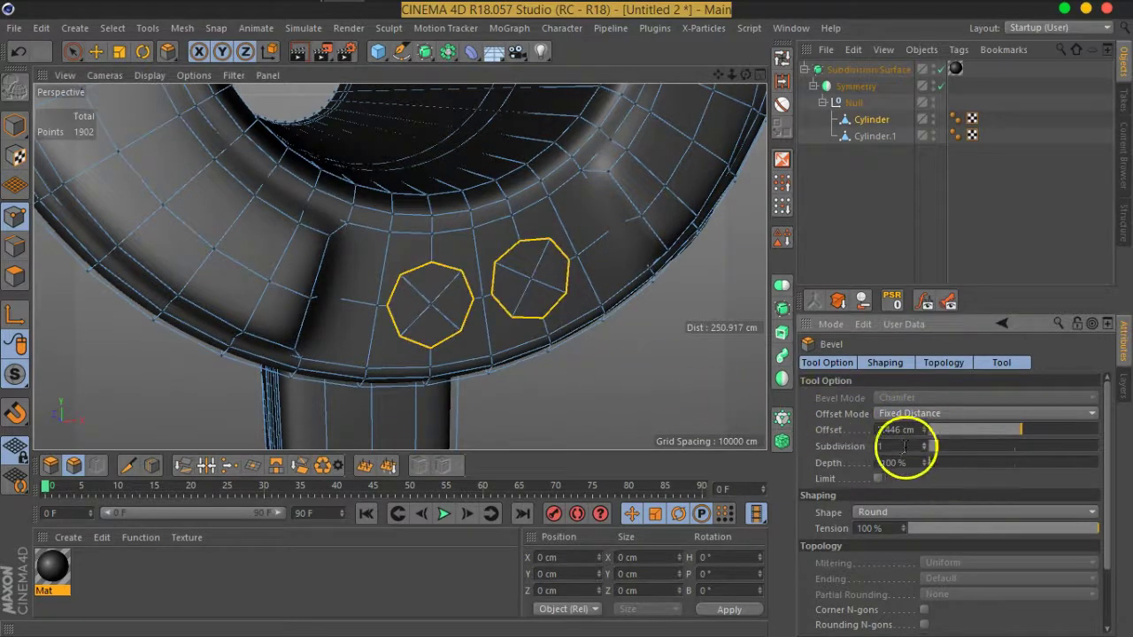
mouse_move(624, 337)
alt+mouse_down()
mouse_move(599, 313)
mouse_move(647, 324)
mouse_move(622, 301)
mouse_move(576, 293)
alt+mouse_up()
scroll(573, 295, up, 2)
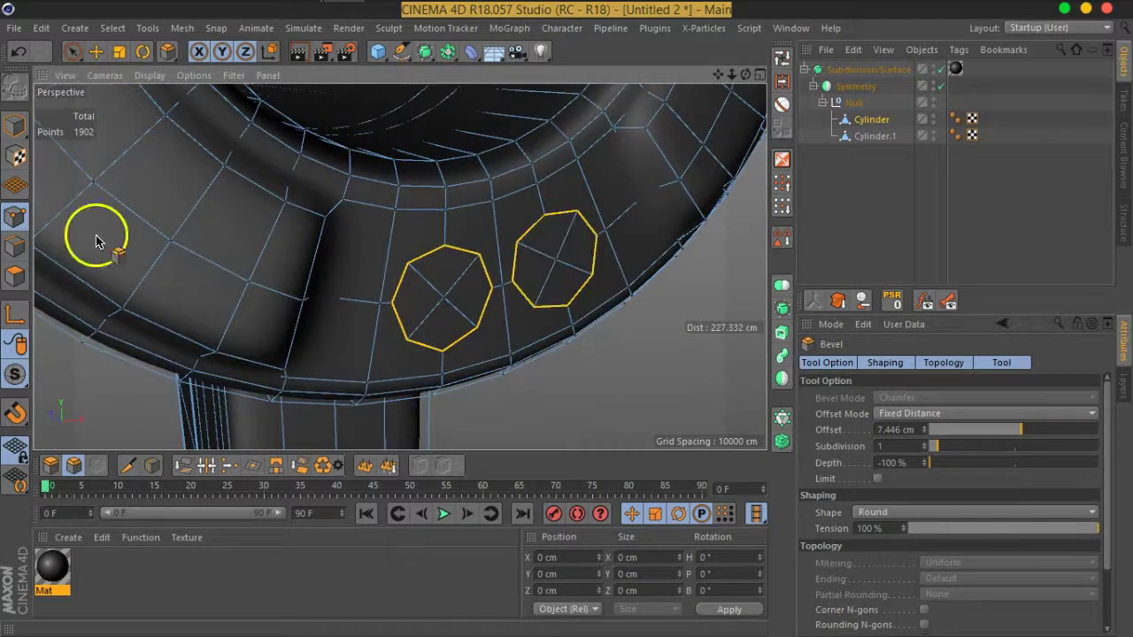
right_click(421, 274)
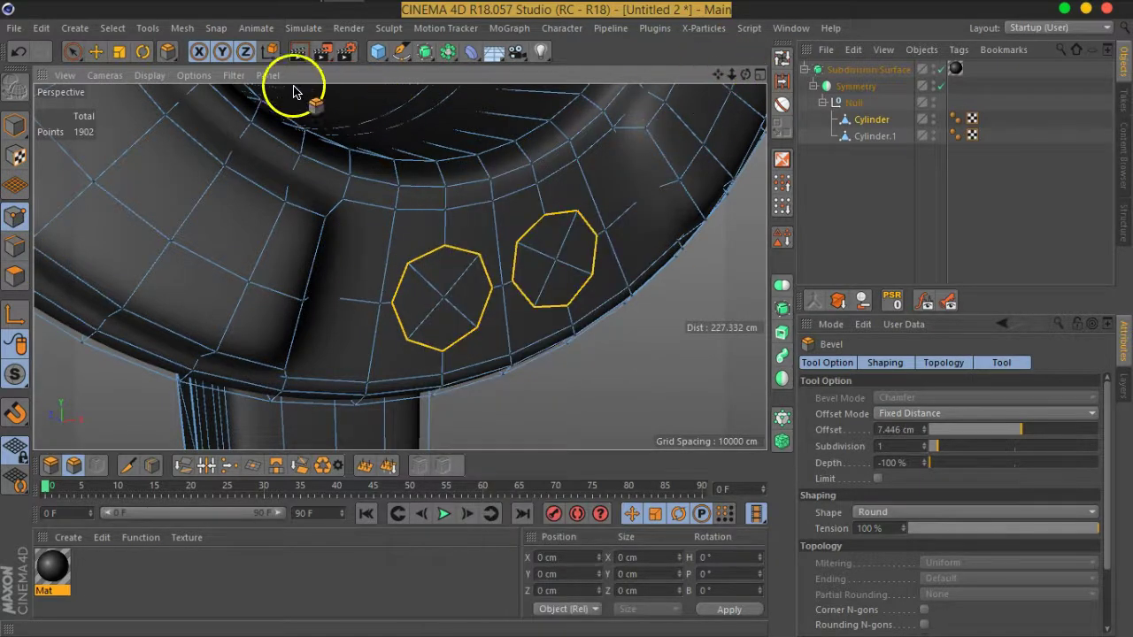
Step: Turn on N-gon Lines in the viewport filter and reframe the ring
click(241, 78)
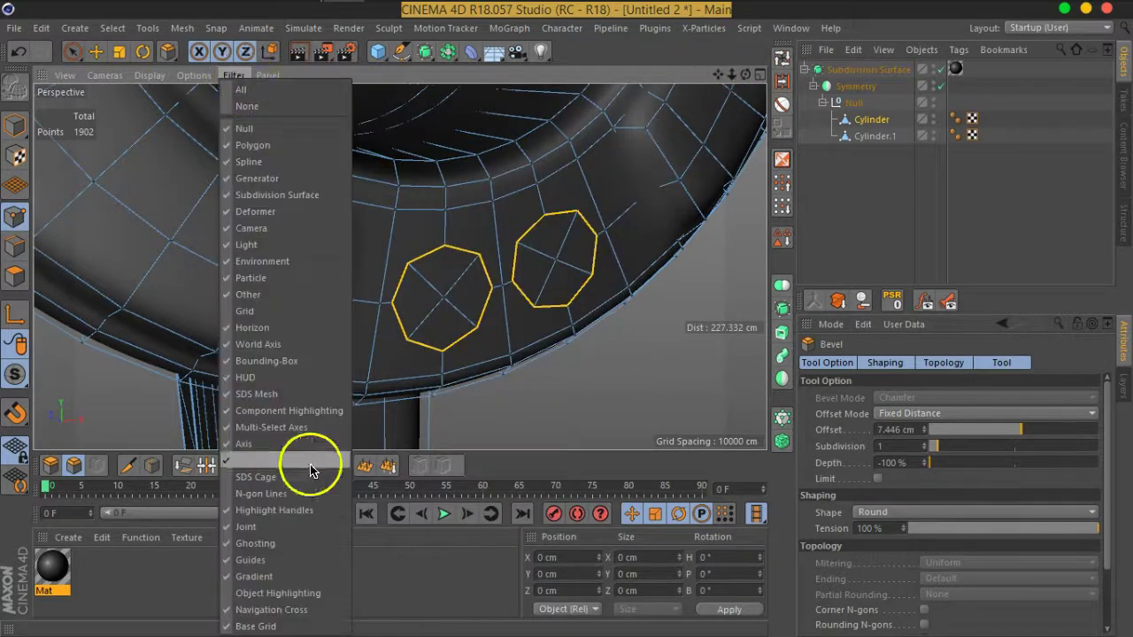
click(256, 497)
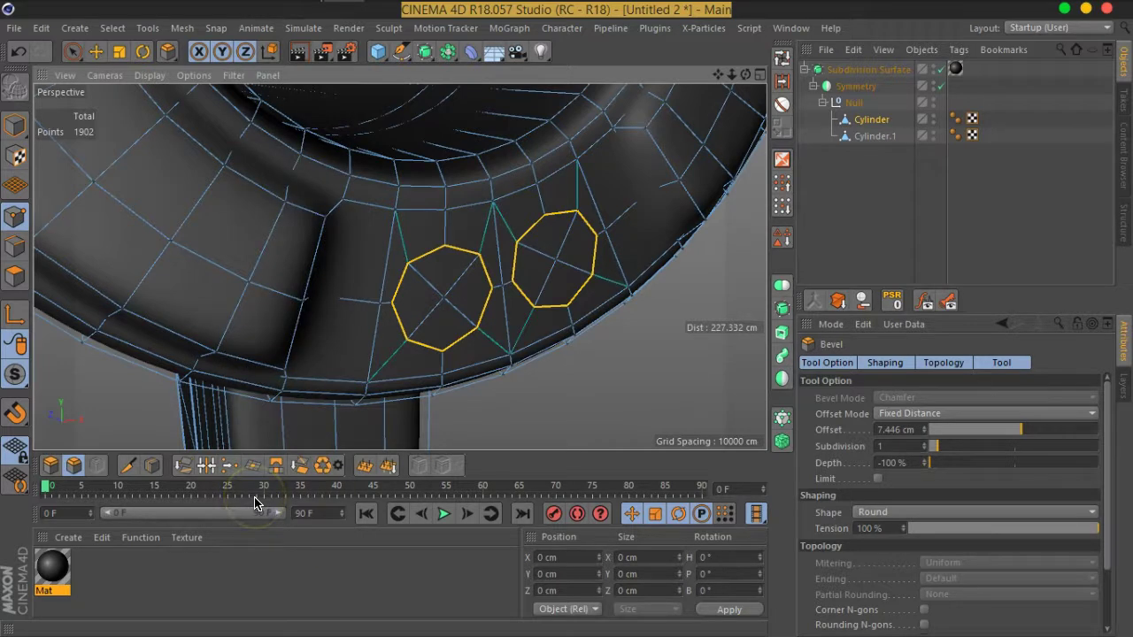
click(431, 346)
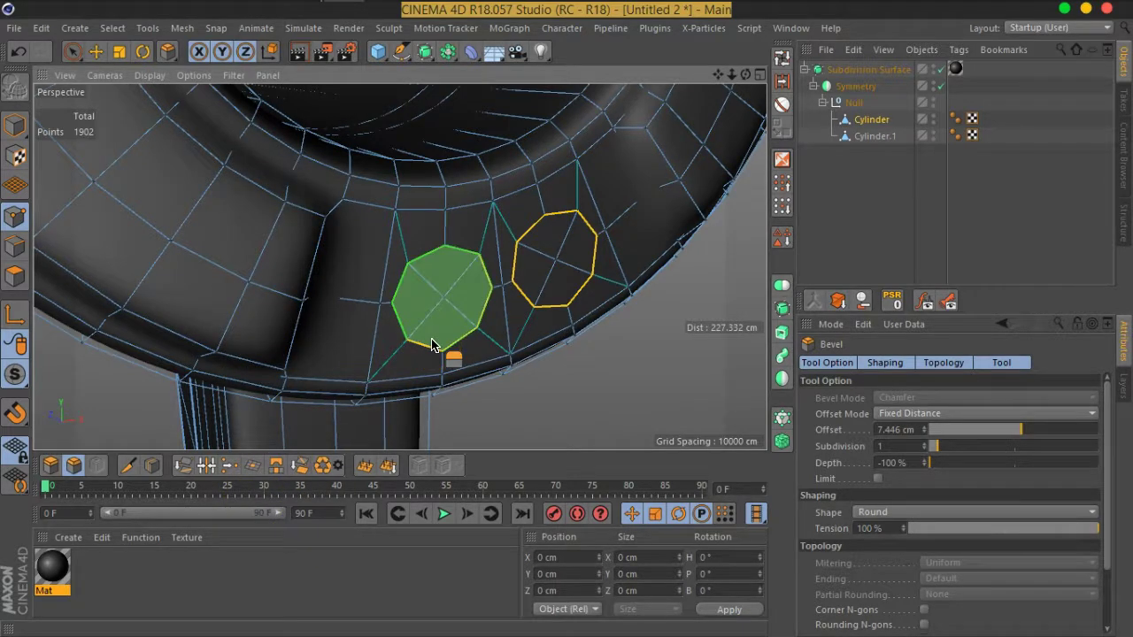
scroll(433, 345, down, 5)
mouse_move(442, 329)
alt+mouse_down()
mouse_move(493, 321)
mouse_move(250, 301)
mouse_move(676, 314)
mouse_move(539, 304)
mouse_move(434, 246)
alt+mouse_up()
mouse_move(433, 246)
alt+right_down()
mouse_move(341, 233)
mouse_move(366, 197)
mouse_move(622, 324)
mouse_move(543, 291)
mouse_move(552, 295)
alt+right_up()
Step: Start a Line Cut with Single Line enabled, hiding the N-gon lines again
click(235, 302)
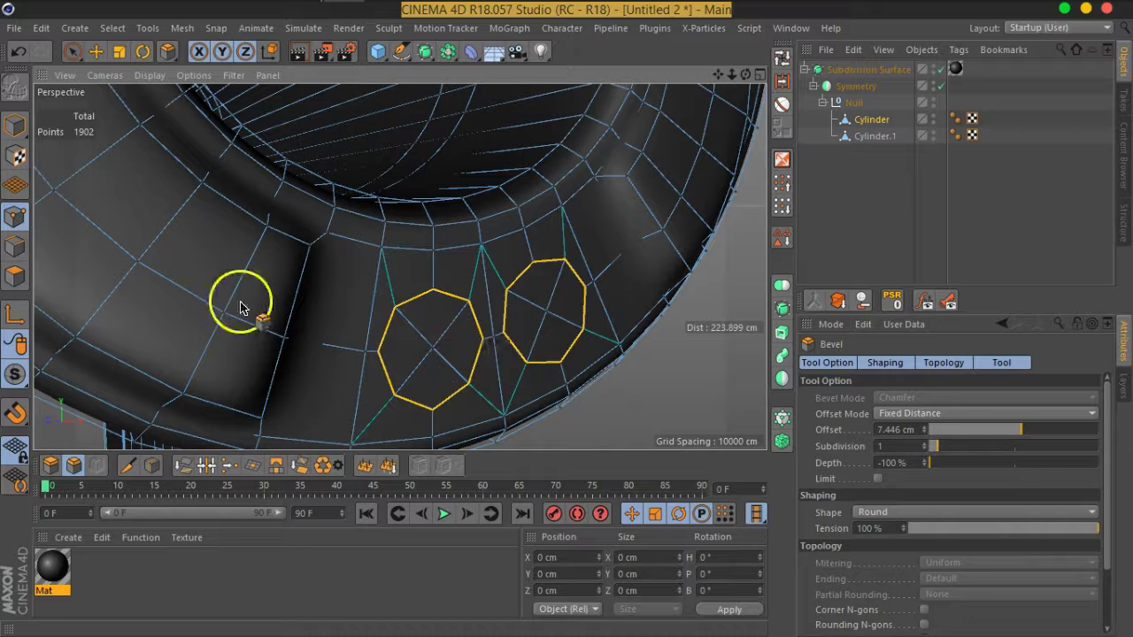
right_click(524, 360)
click(562, 349)
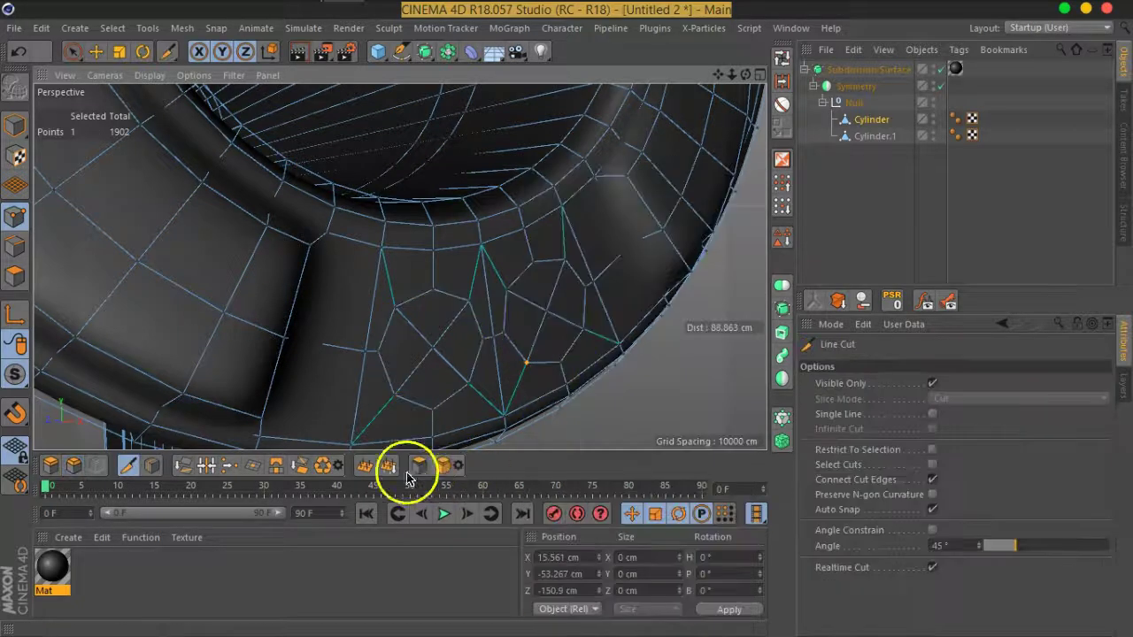
click(192, 78)
mouse_move(234, 75)
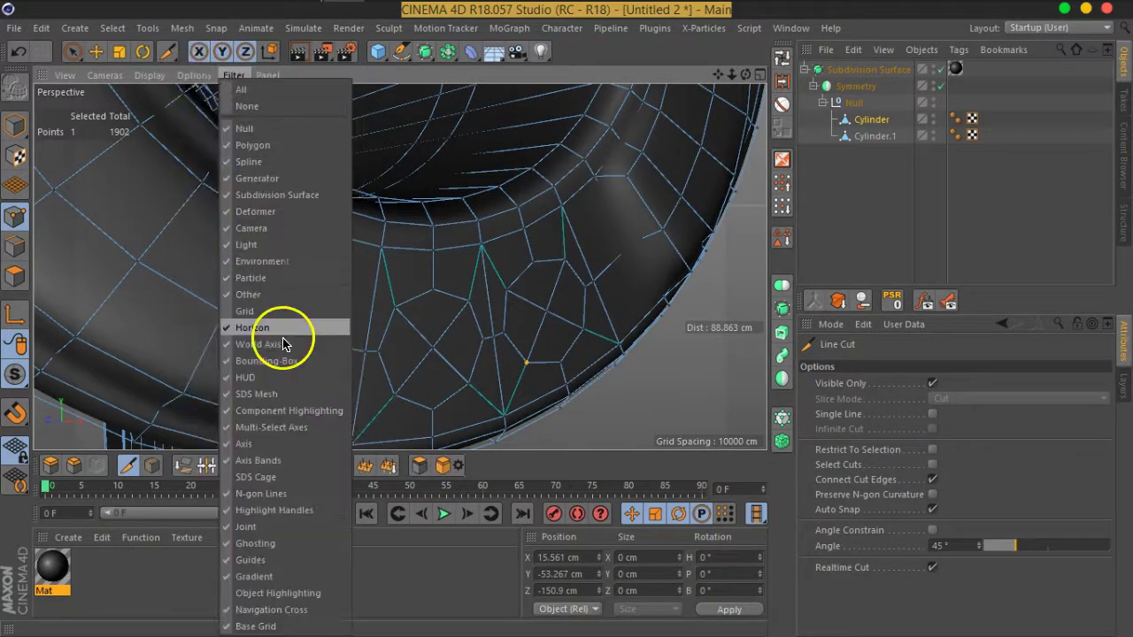
click(266, 501)
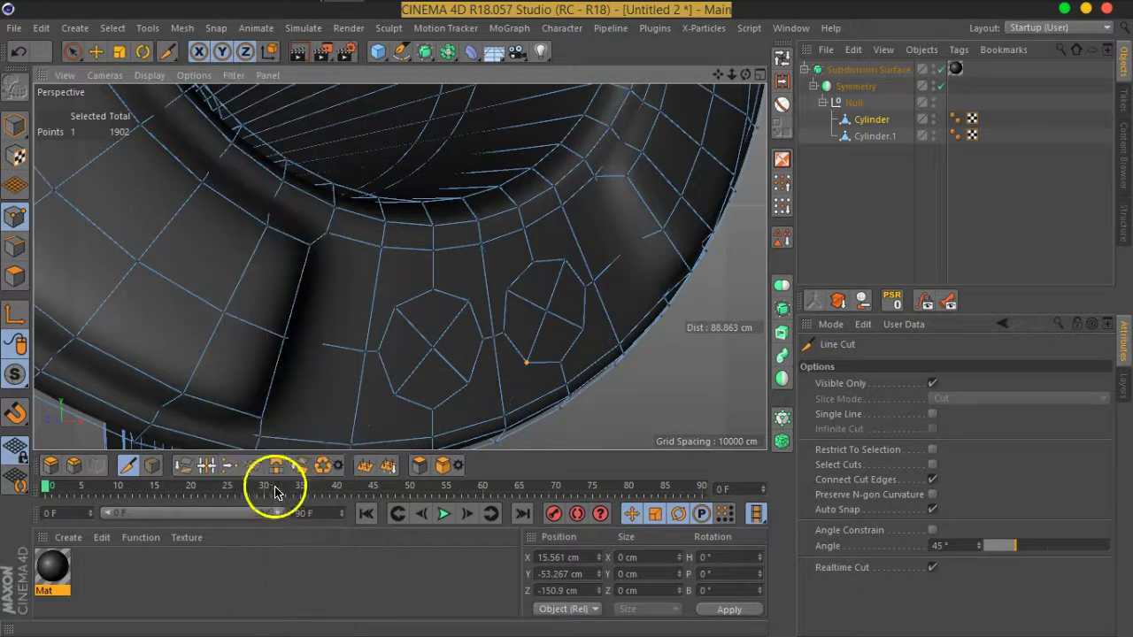
alt+middle_drag(631, 259, 614, 249)
click(932, 414)
Step: Cut an edge from the ring's upper edge loop down to a point below the octagons
alt+drag(493, 298, 425, 232)
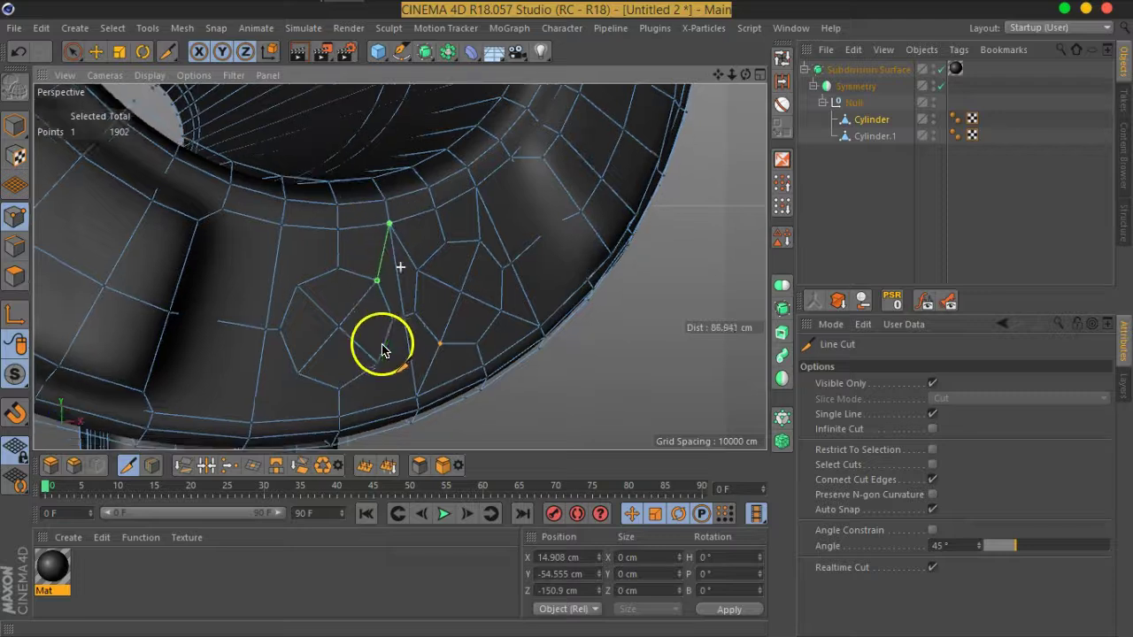
alt+drag(389, 310, 381, 375)
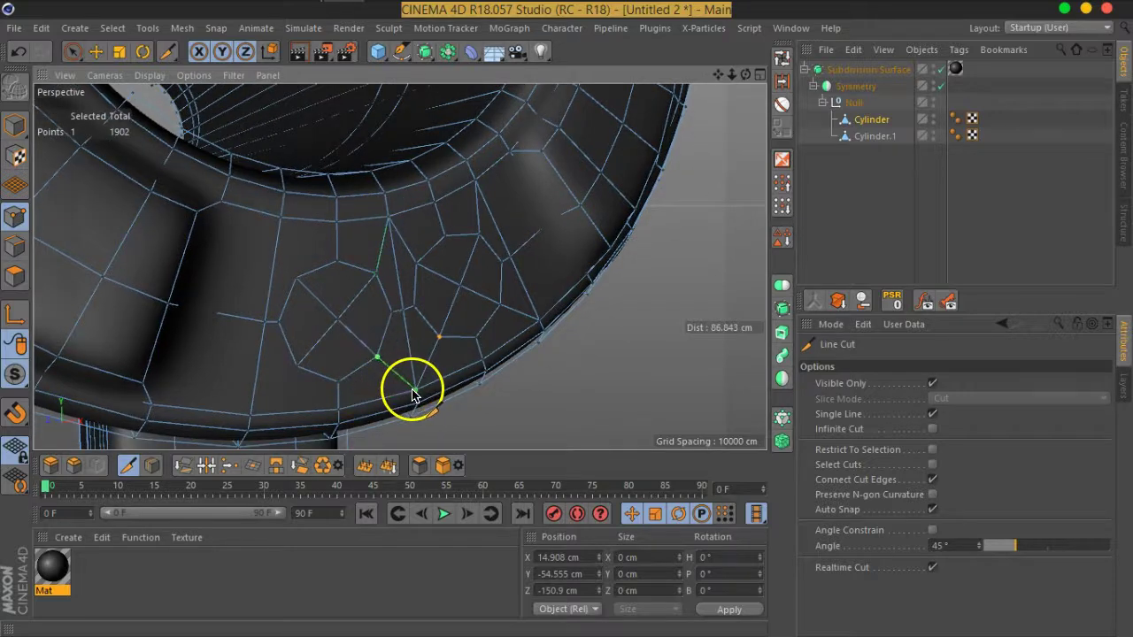
click(299, 371)
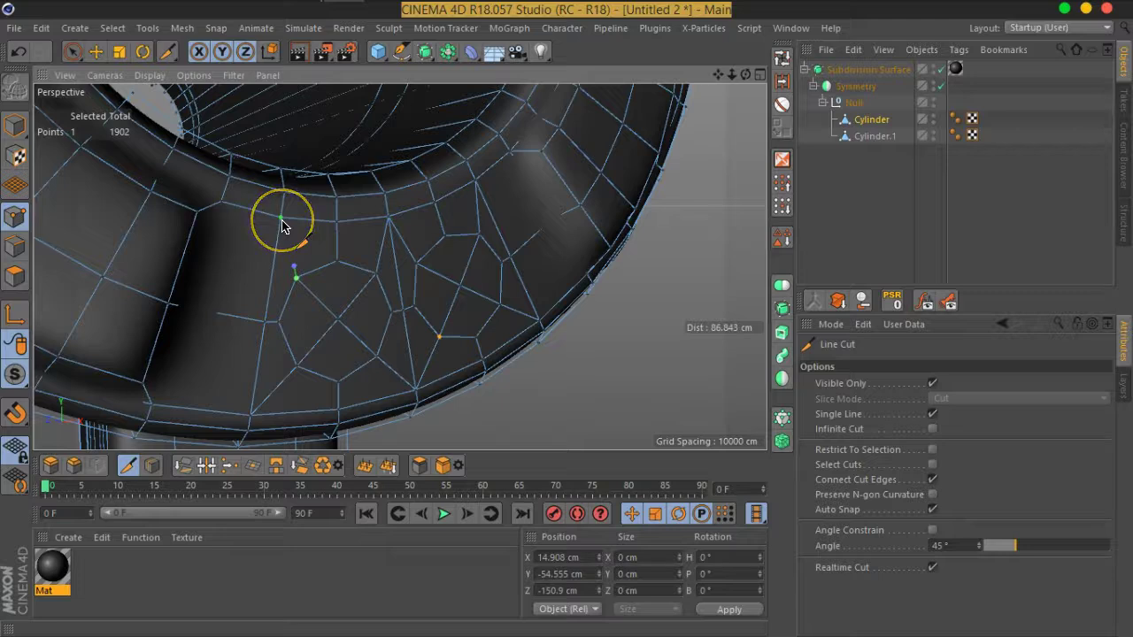
drag(281, 226, 296, 285)
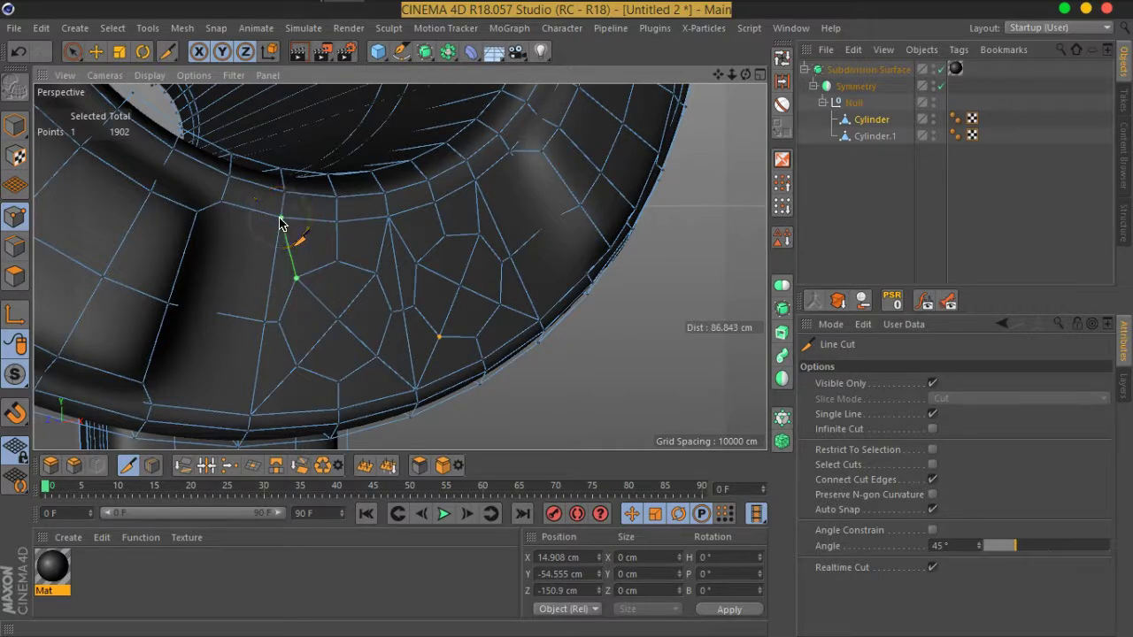
click(32, 279)
click(73, 51)
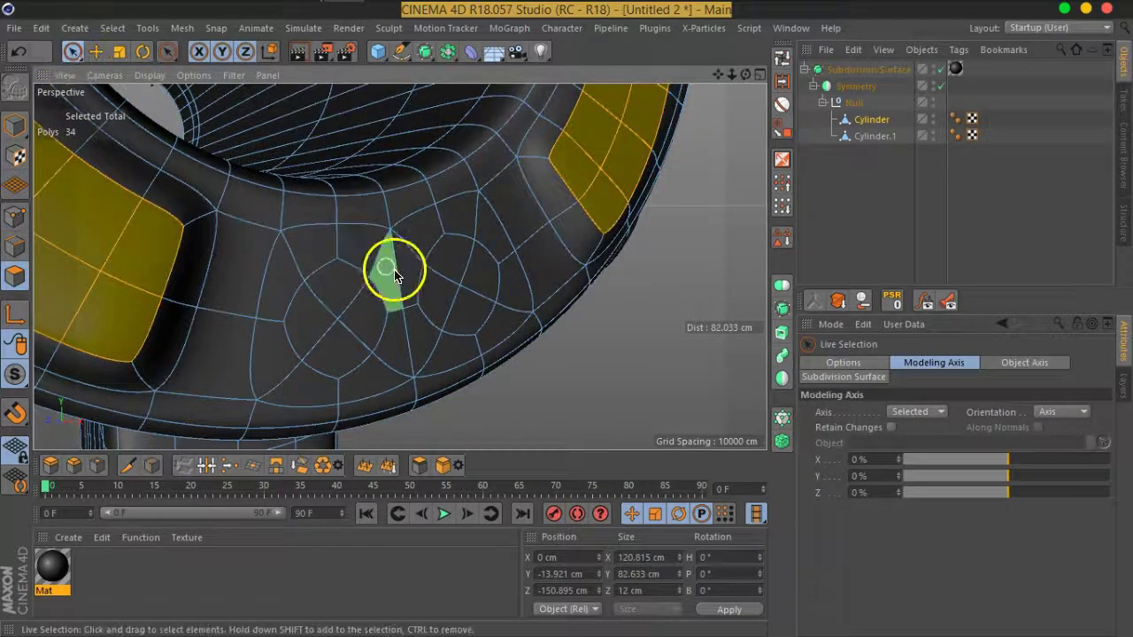
Step: Disable the Subdivision Surface and select the polygons around the first octagon
click(941, 69)
mouse_move(476, 271)
alt+mouse_down()
mouse_move(405, 262)
mouse_move(455, 291)
mouse_move(513, 292)
alt+mouse_up()
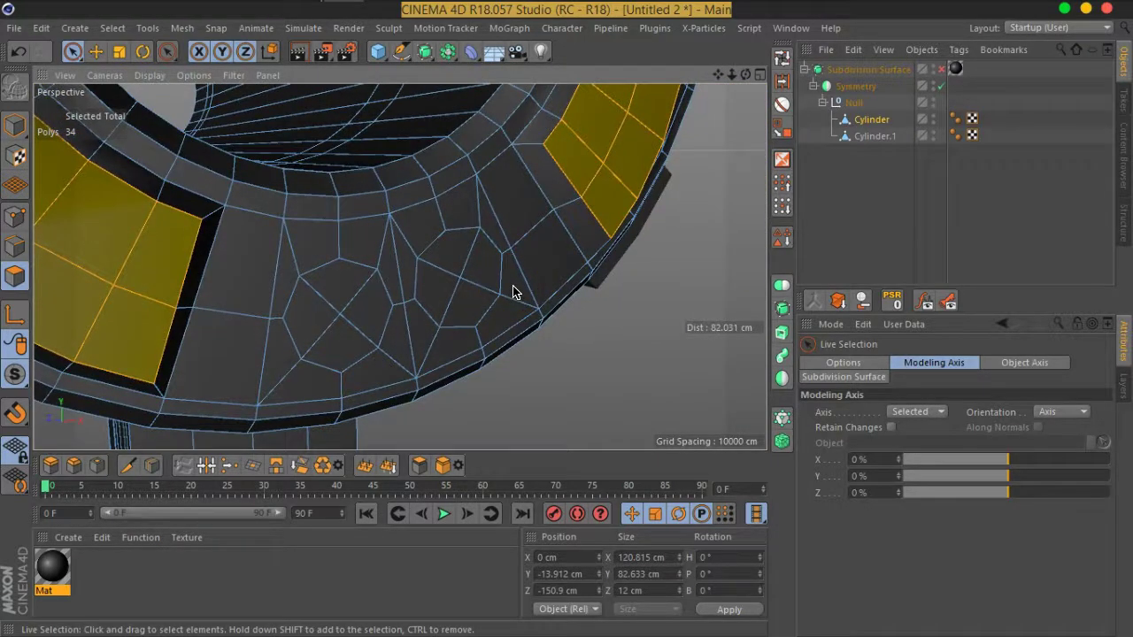
shift+click(482, 214)
mouse_move(476, 213)
mouse_down()
mouse_move(413, 228)
mouse_move(412, 240)
mouse_move(513, 308)
mouse_move(443, 352)
mouse_up()
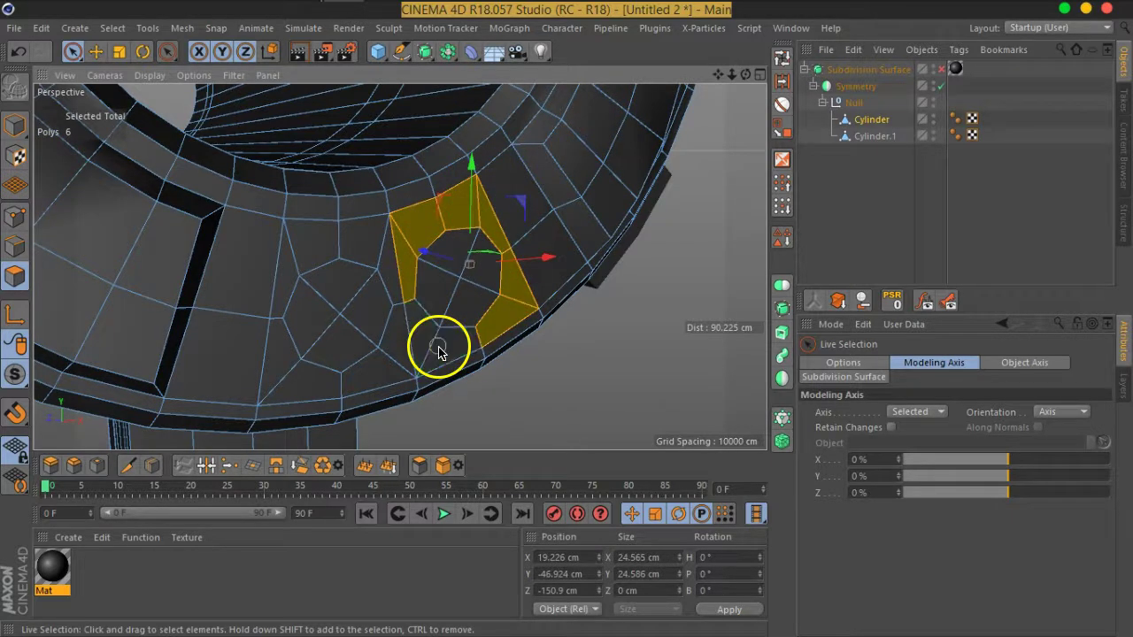
Step: Add the polygons around the second octagon to the selection
mouse_move(592, 413)
alt+mouse_down()
mouse_move(531, 348)
mouse_move(498, 336)
mouse_move(600, 364)
alt+mouse_up()
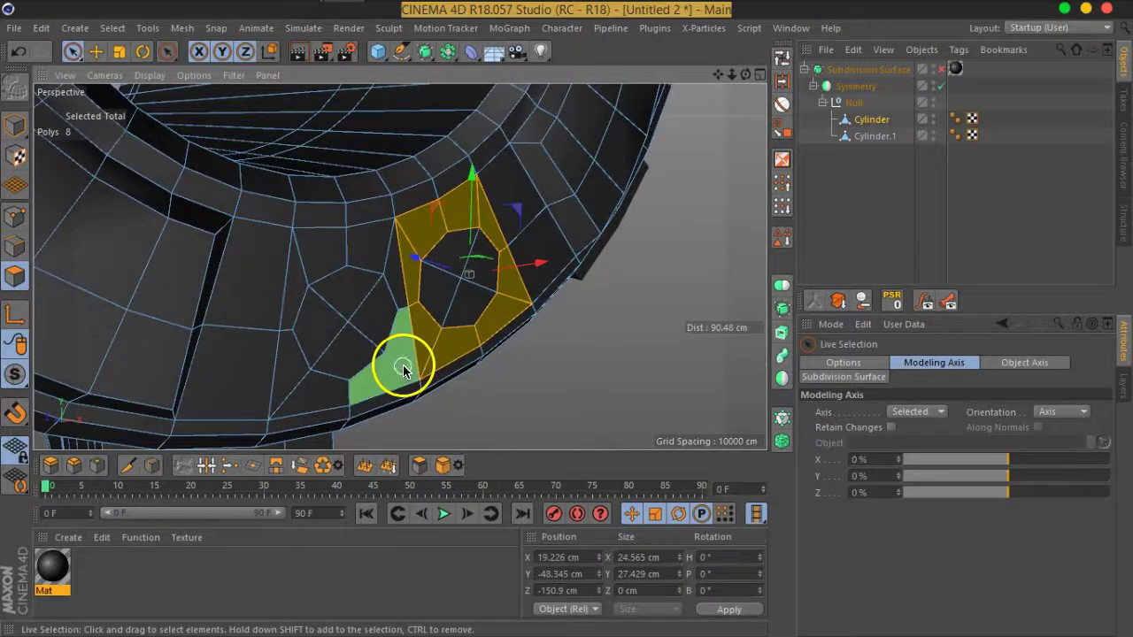
shift+click(392, 254)
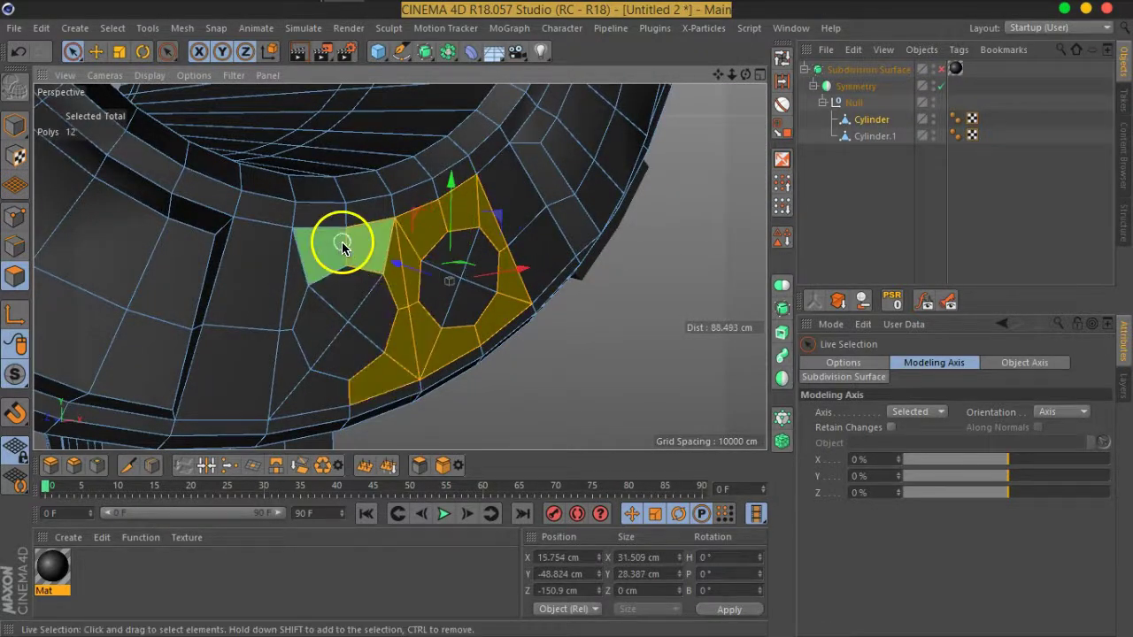
shift+click(307, 262)
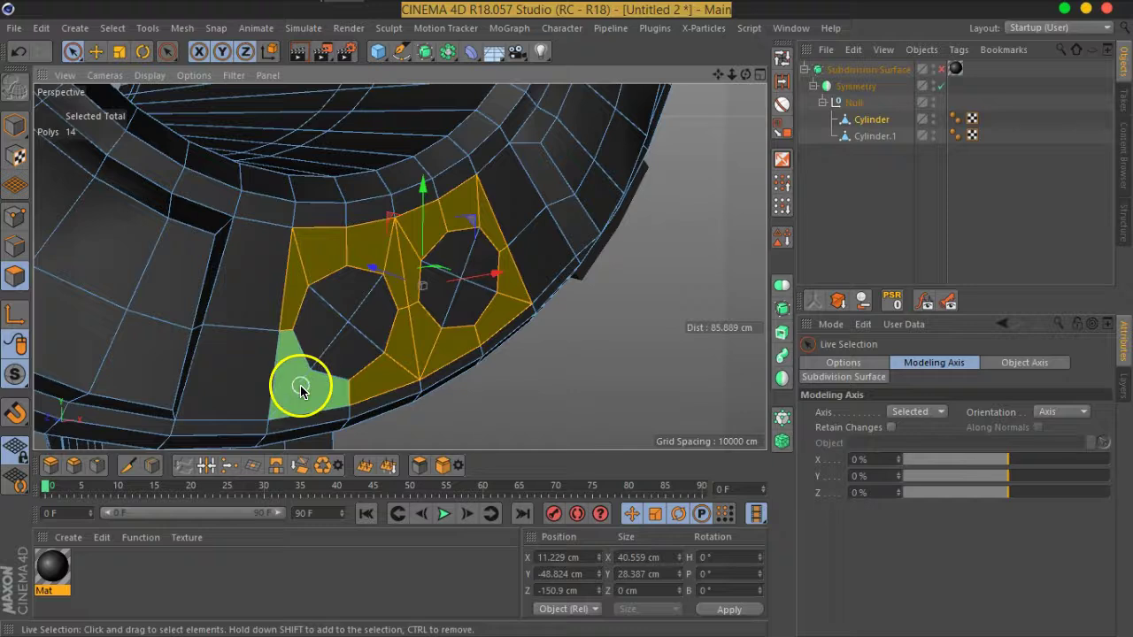
shift+click(301, 389)
mouse_move(574, 334)
alt+mouse_down()
mouse_move(367, 311)
mouse_move(565, 348)
alt+mouse_up()
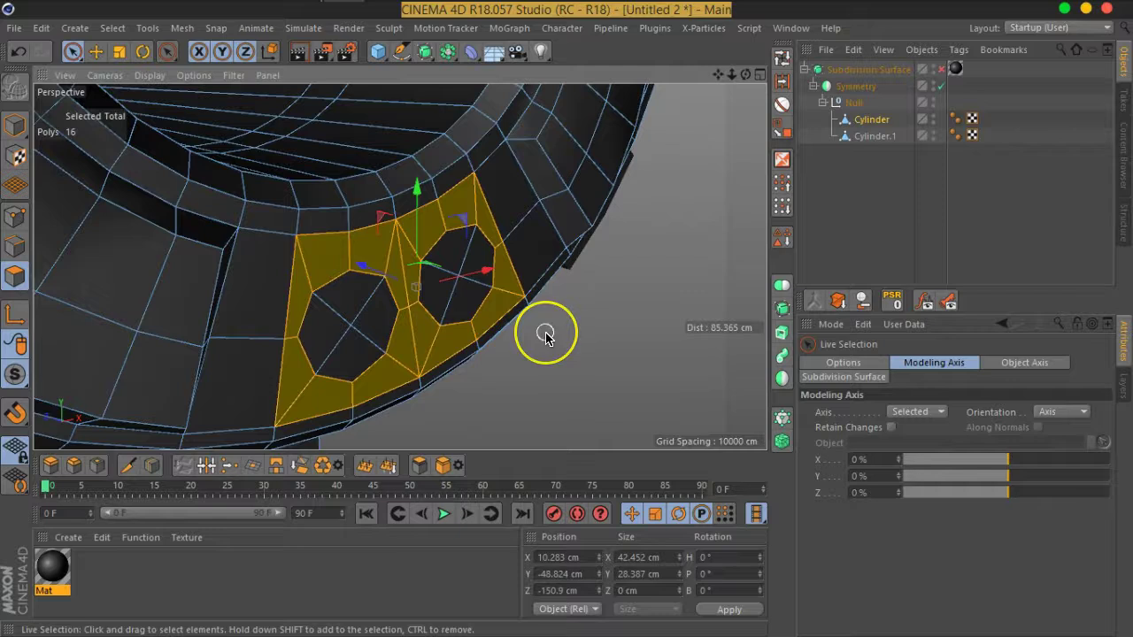
Step: Split the selected polygons into a new object, Cylinder.2, and select it
right_click(493, 345)
click(495, 345)
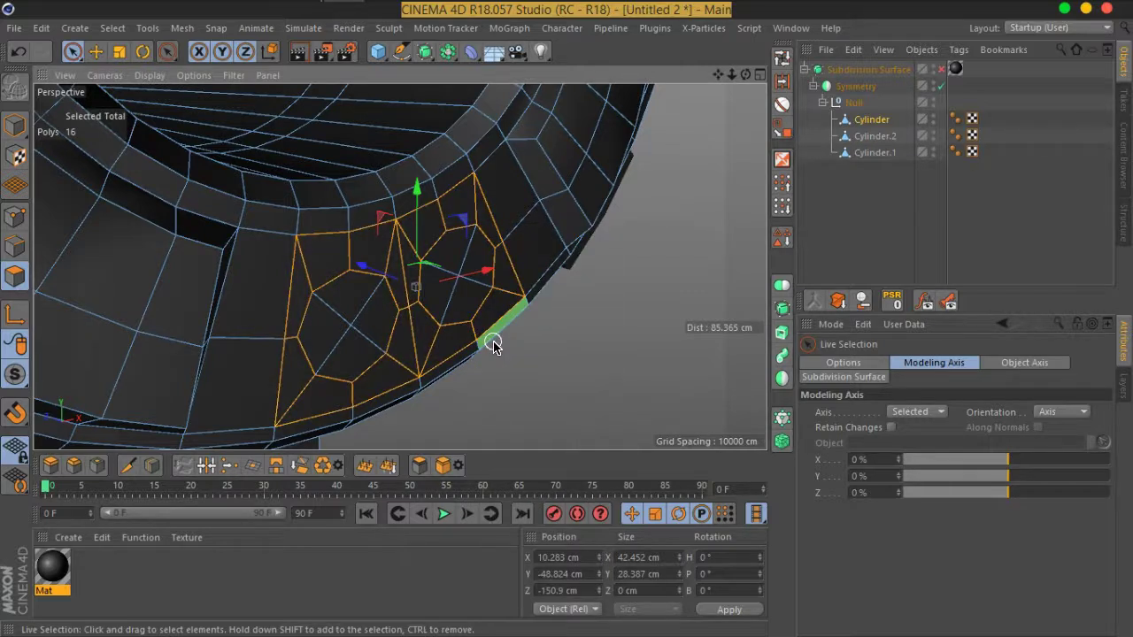
click(958, 158)
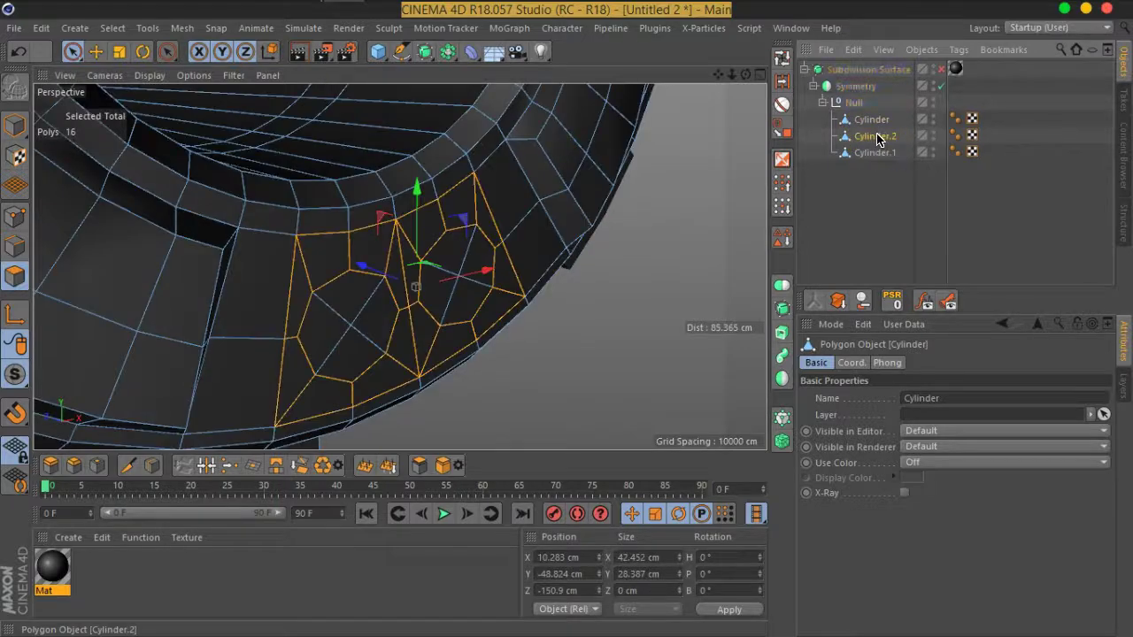
click(850, 152)
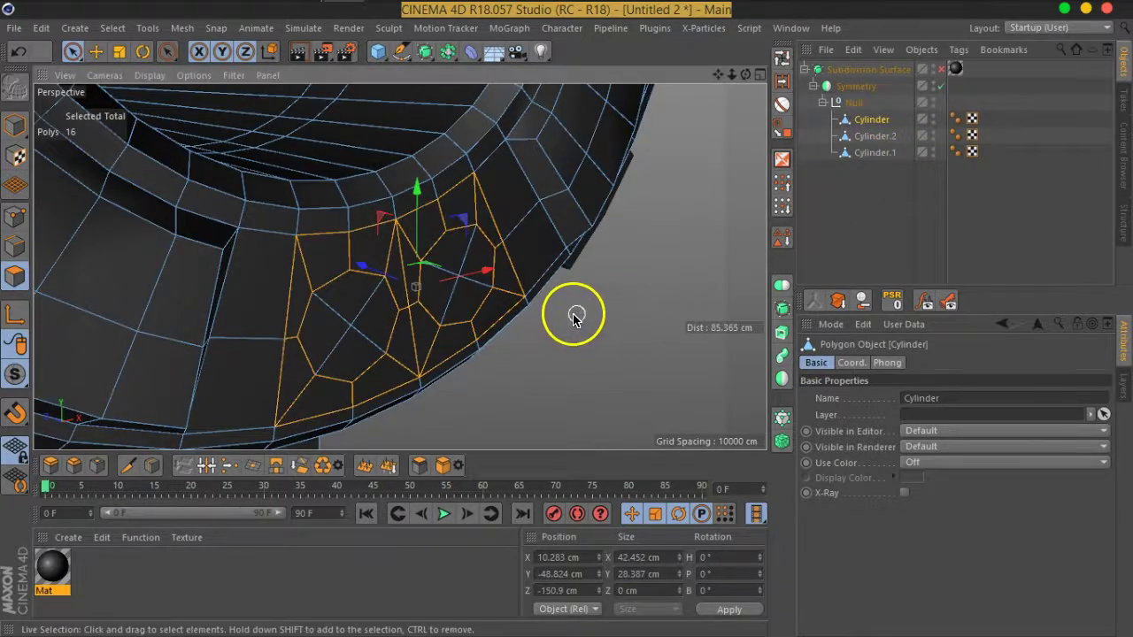
scroll(577, 334, up, 2)
scroll(493, 304, up, 2)
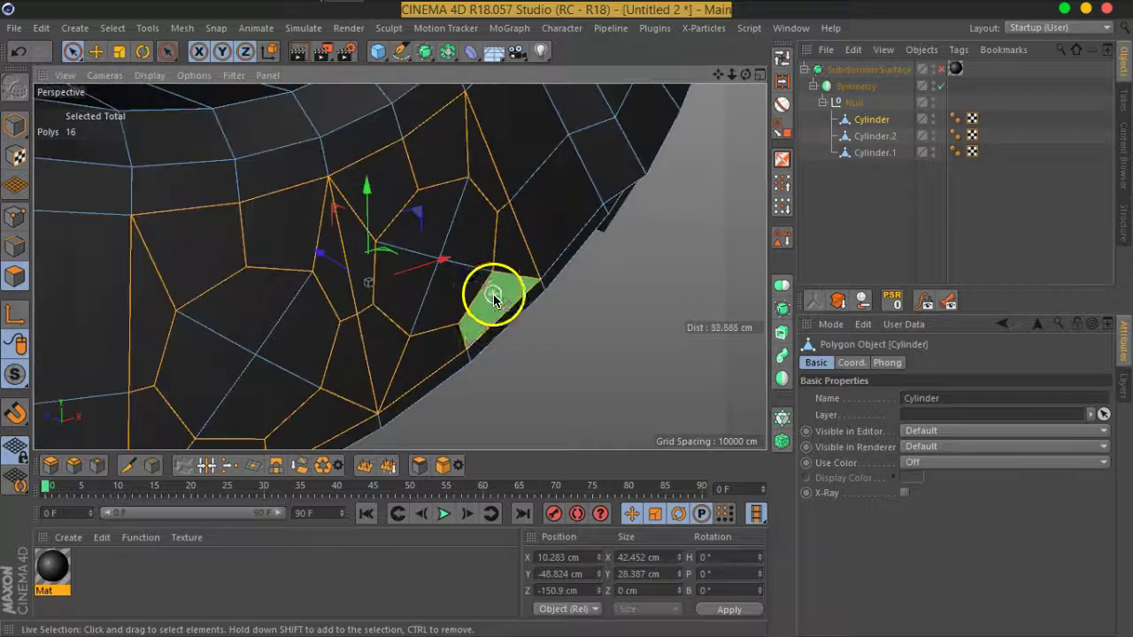
Step: Select both cylinders' octagonal caps, with Cylinder.2 hidden from the viewport
double_click(442, 286)
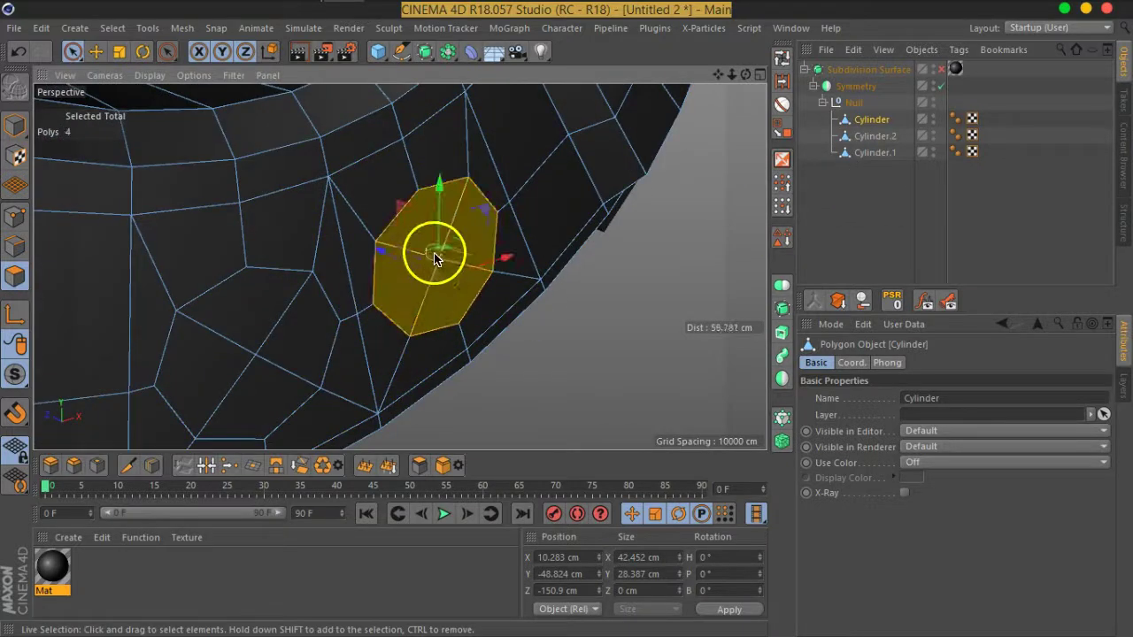
click(932, 133)
shift+click(258, 358)
mouse_move(258, 359)
alt+mouse_down()
mouse_move(298, 375)
mouse_move(419, 341)
mouse_move(358, 324)
alt+mouse_up()
Step: Extrude both octagonal caps inward into the surface
right_click(357, 324)
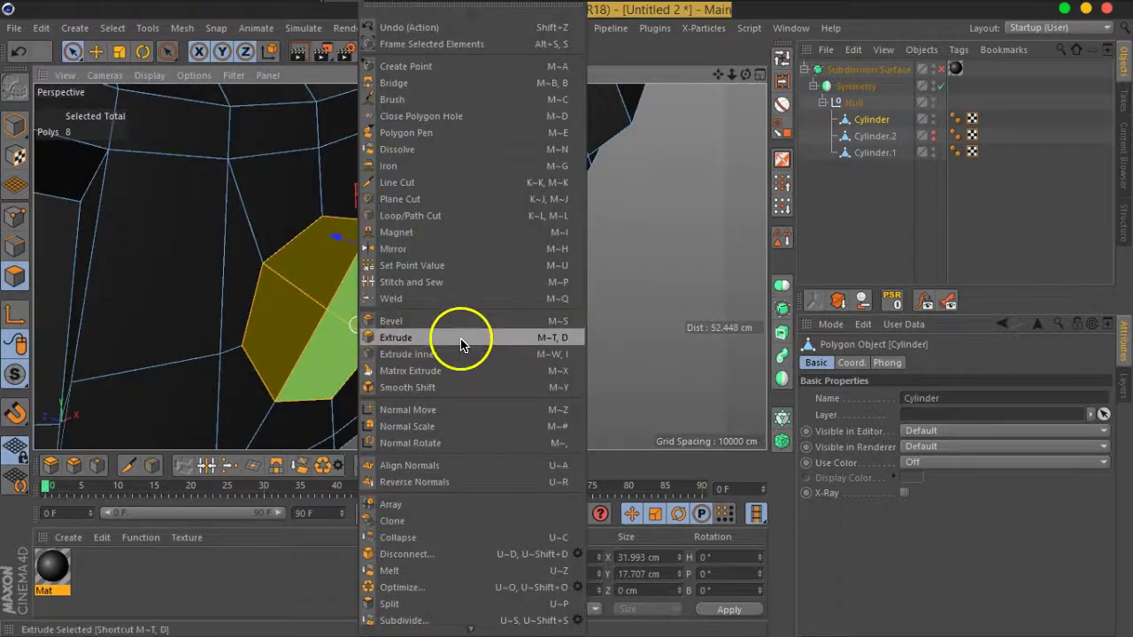
click(467, 353)
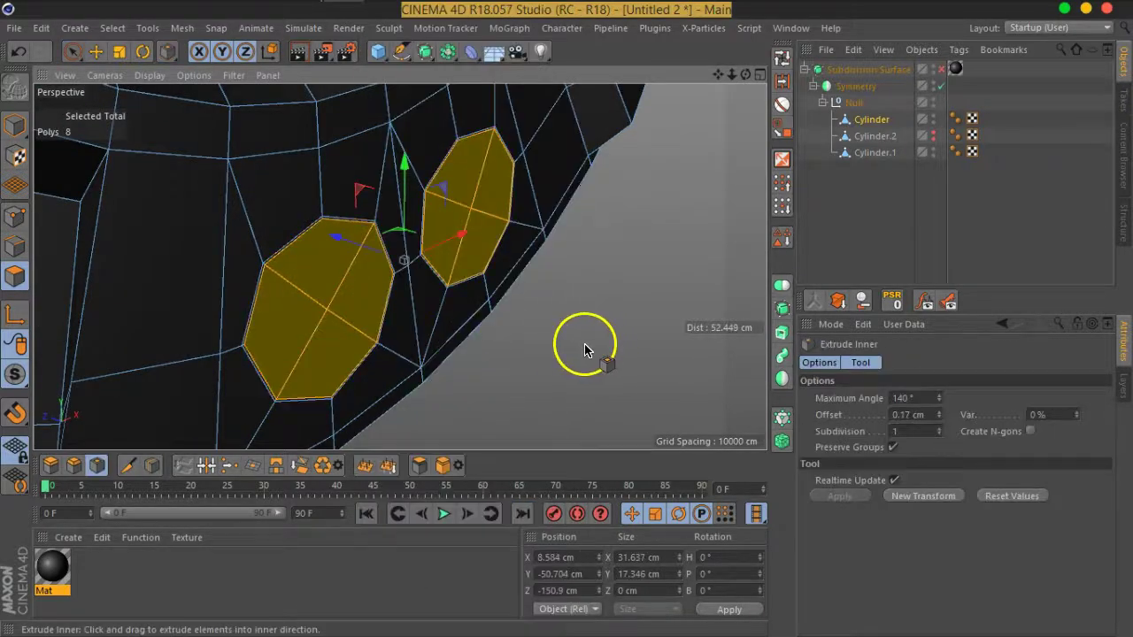
right_click(587, 343)
click(581, 322)
mouse_move(646, 348)
mouse_down()
mouse_move(443, 349)
mouse_move(647, 357)
mouse_move(607, 362)
mouse_move(274, 367)
mouse_up()
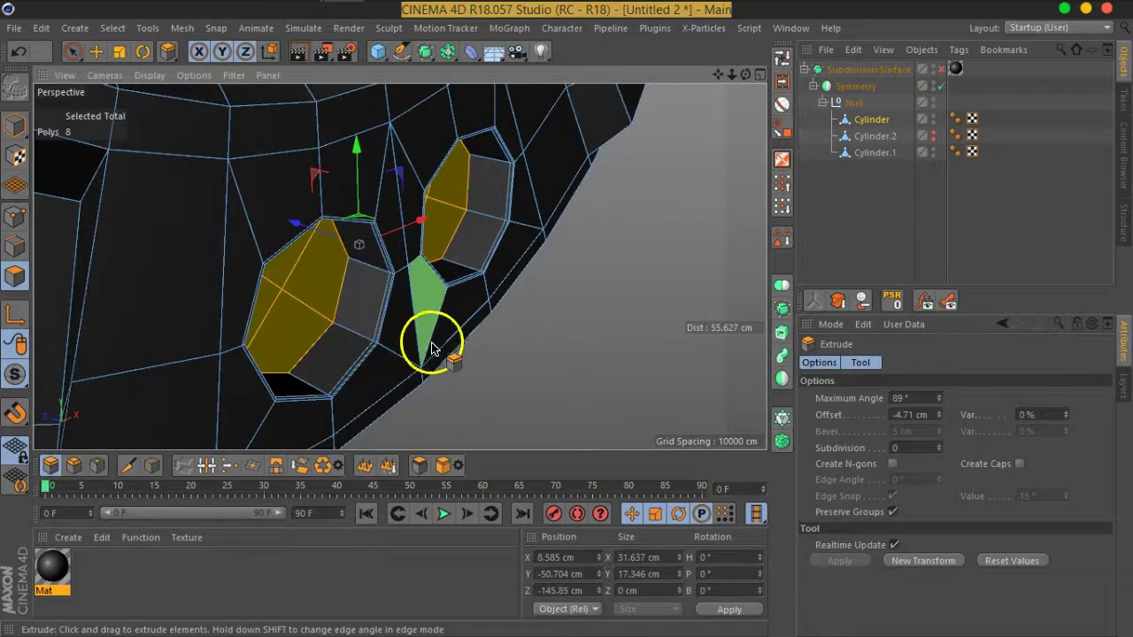
Step: Bevel the recessed caps into rounded steps
right_click(582, 344)
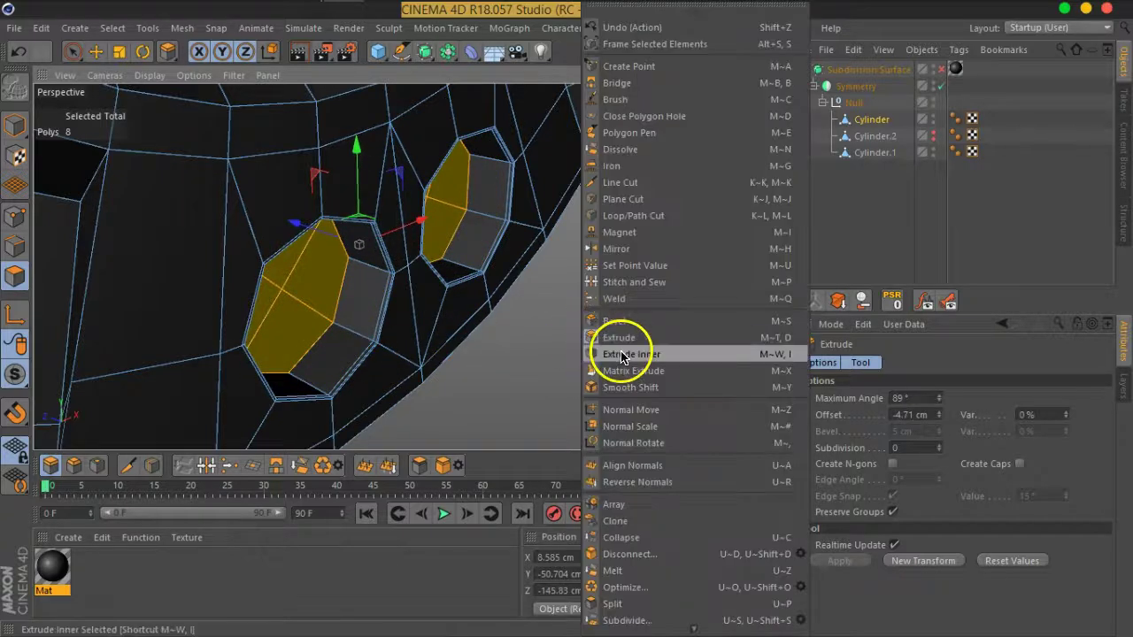
click(655, 354)
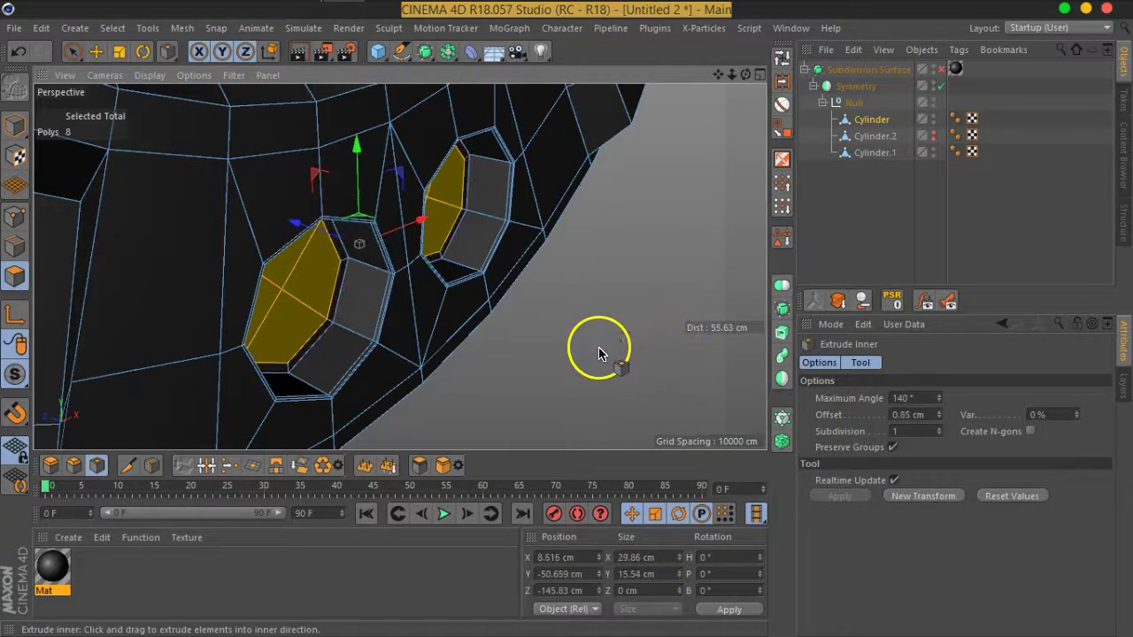
right_click(599, 353)
click(557, 322)
mouse_move(571, 372)
mouse_down()
mouse_move(759, 382)
mouse_move(561, 379)
mouse_move(531, 316)
mouse_move(562, 349)
mouse_up()
Step: Inset a smaller inner ring in each cap and extrude it deeper into the socket
right_click(569, 355)
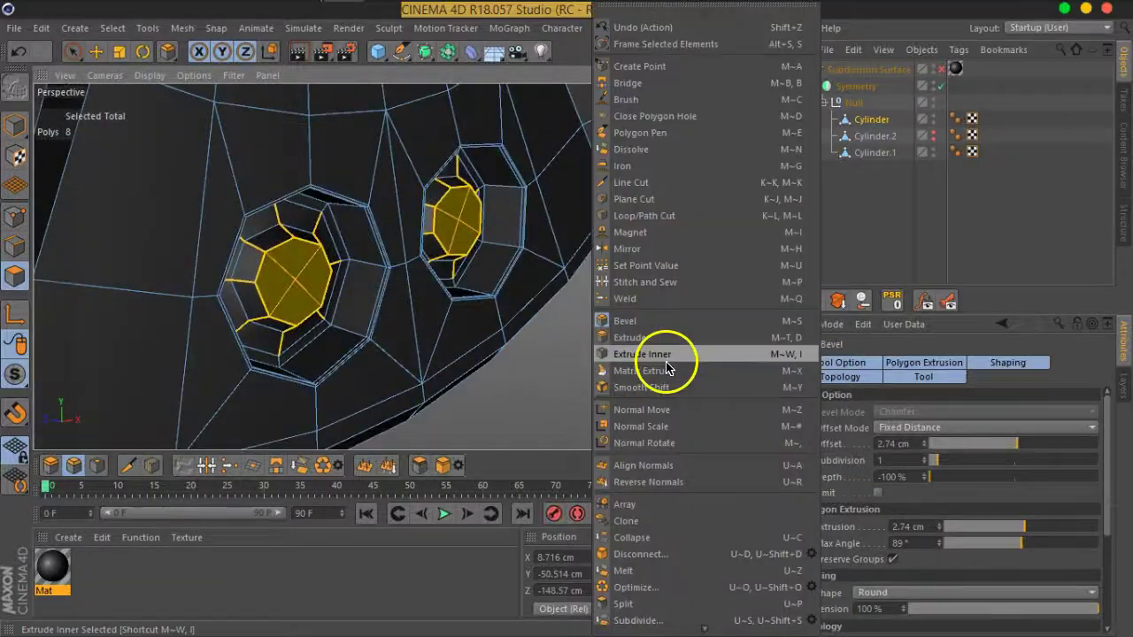
click(665, 363)
drag(670, 371, 602, 383)
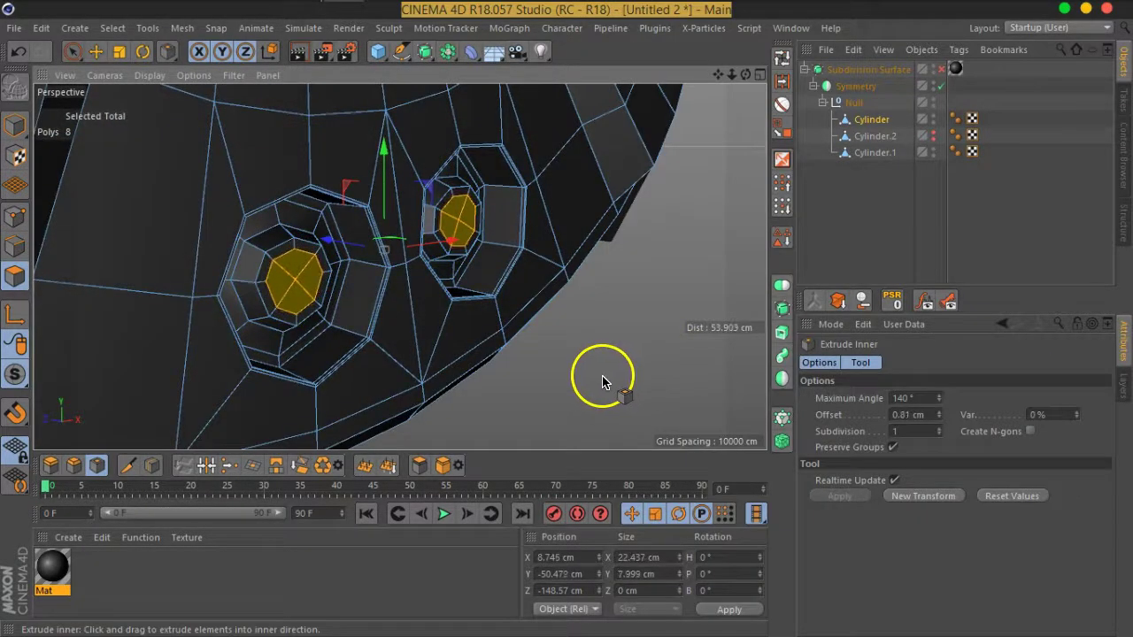
right_click(602, 382)
click(632, 255)
drag(670, 369, 284, 367)
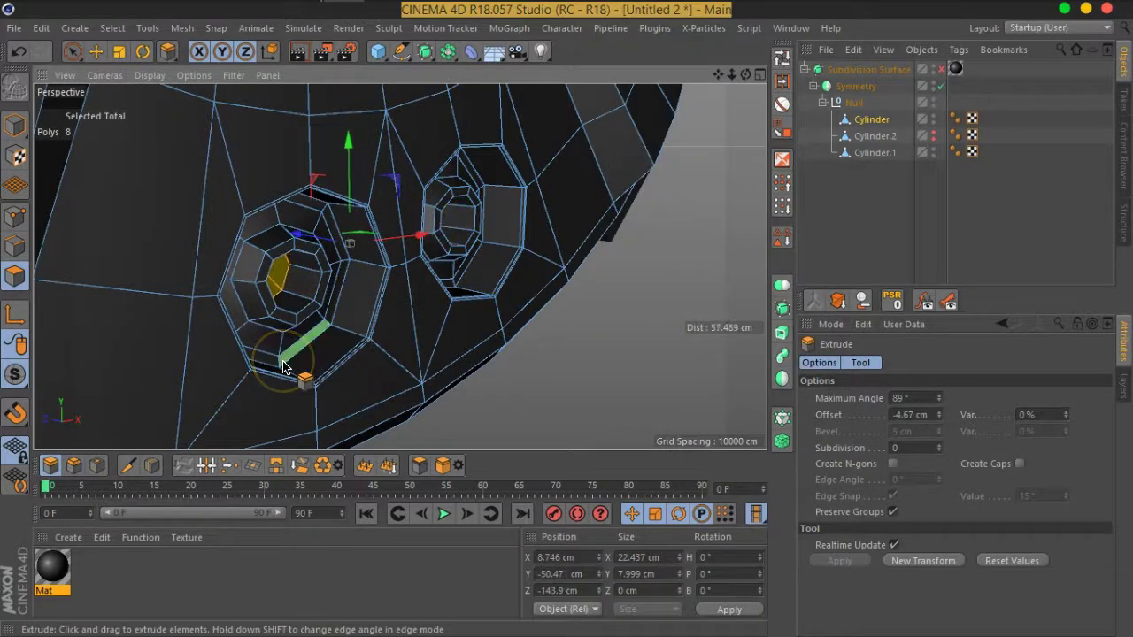
Step: Select all points and run Optimize to merge duplicate points
key(ctrl+shift+a)
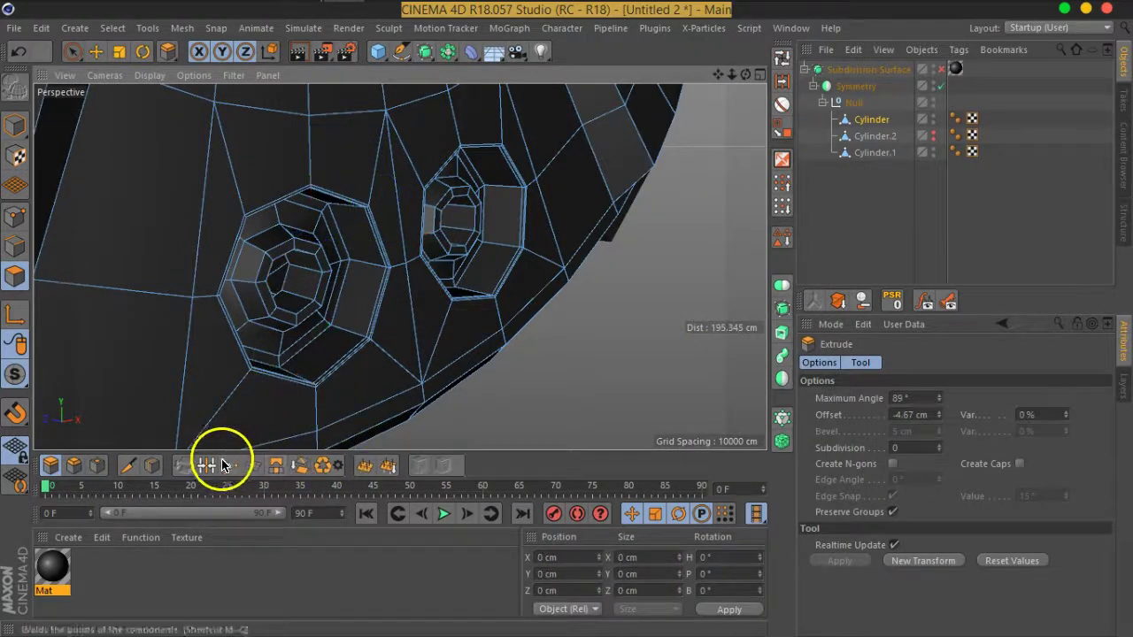
click(7, 221)
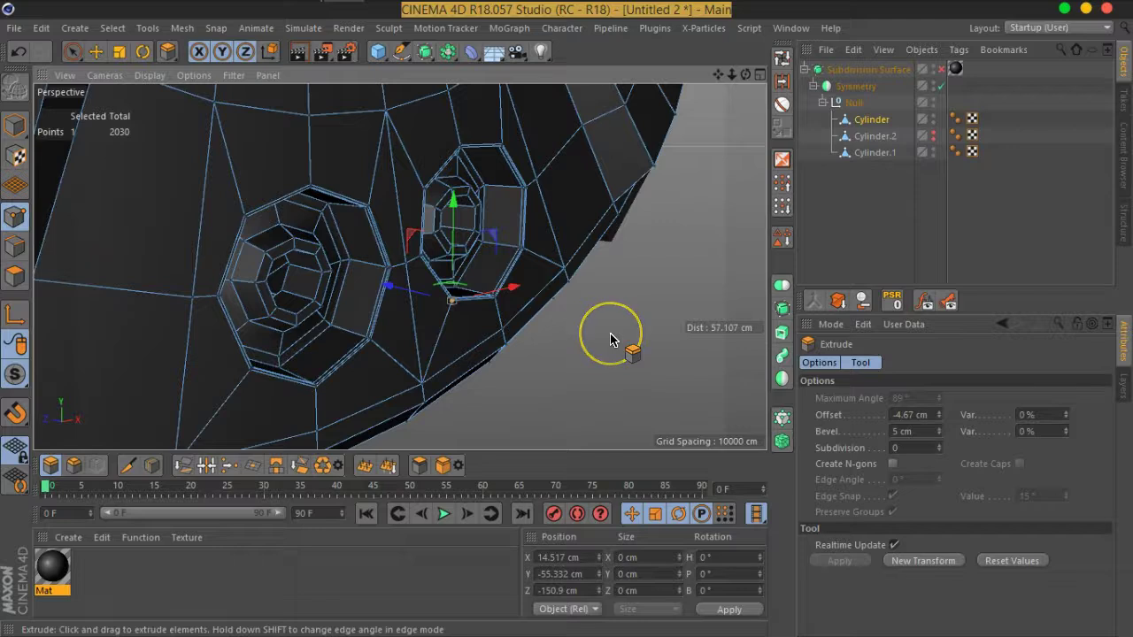
key(ctrl+a)
right_click(610, 339)
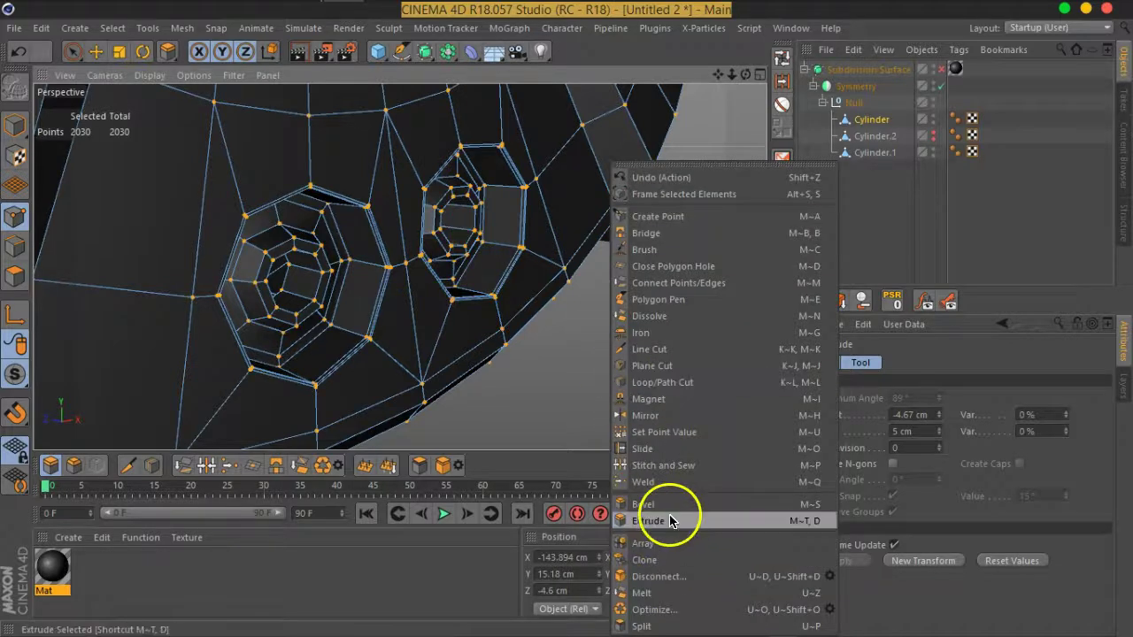
click(674, 609)
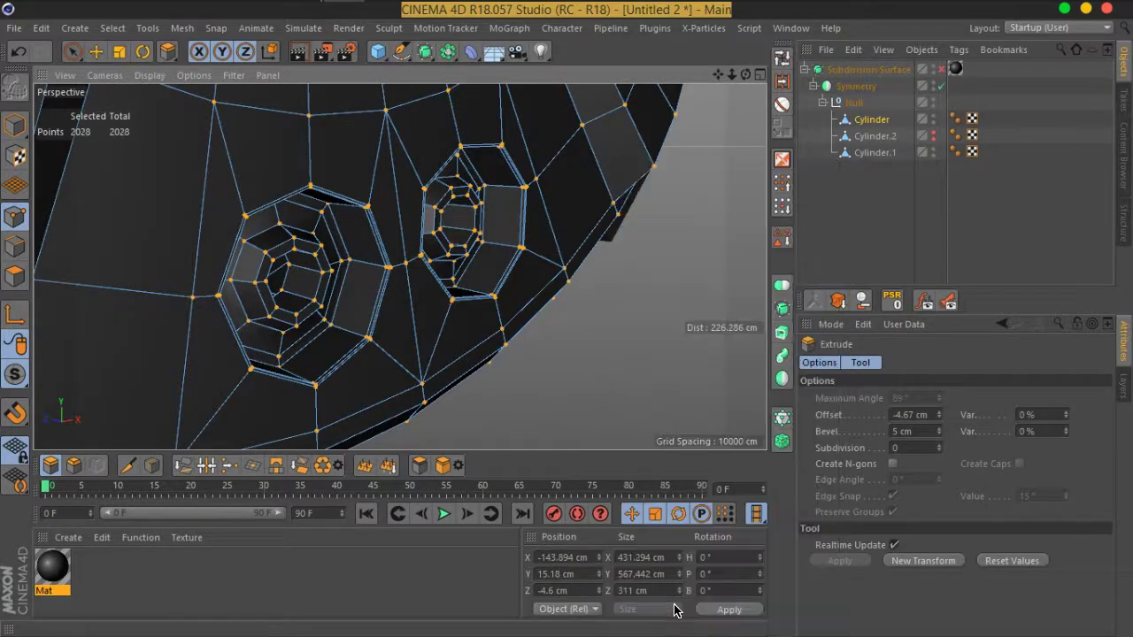
Step: Deselect all and toggle the Subdivision Surface to compare smoothed and cage views
click(878, 192)
click(943, 75)
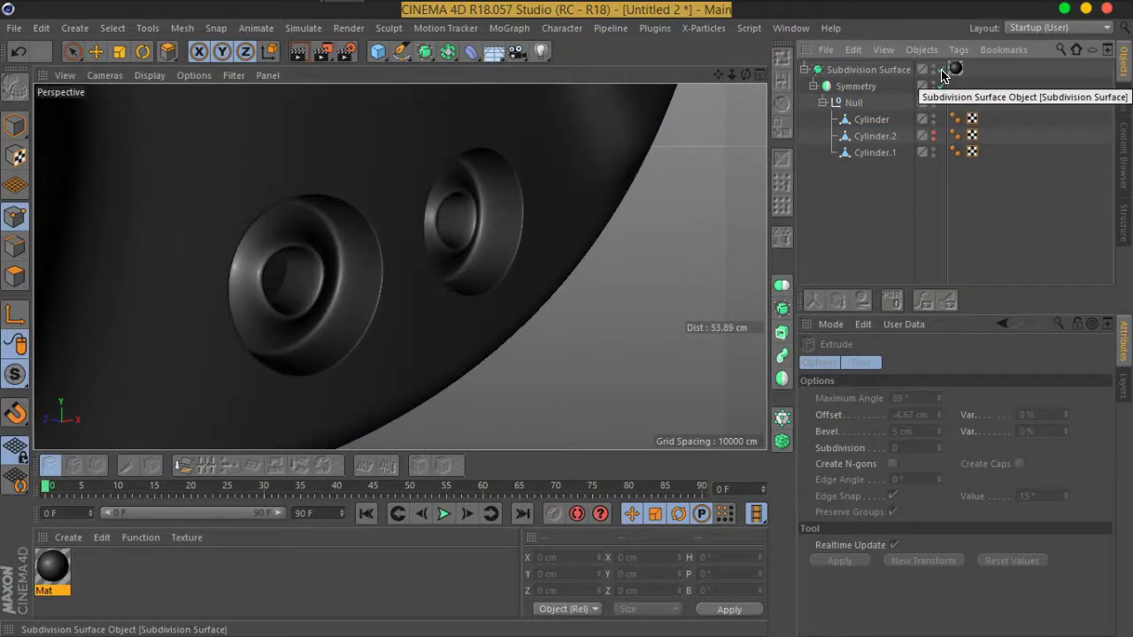
click(941, 69)
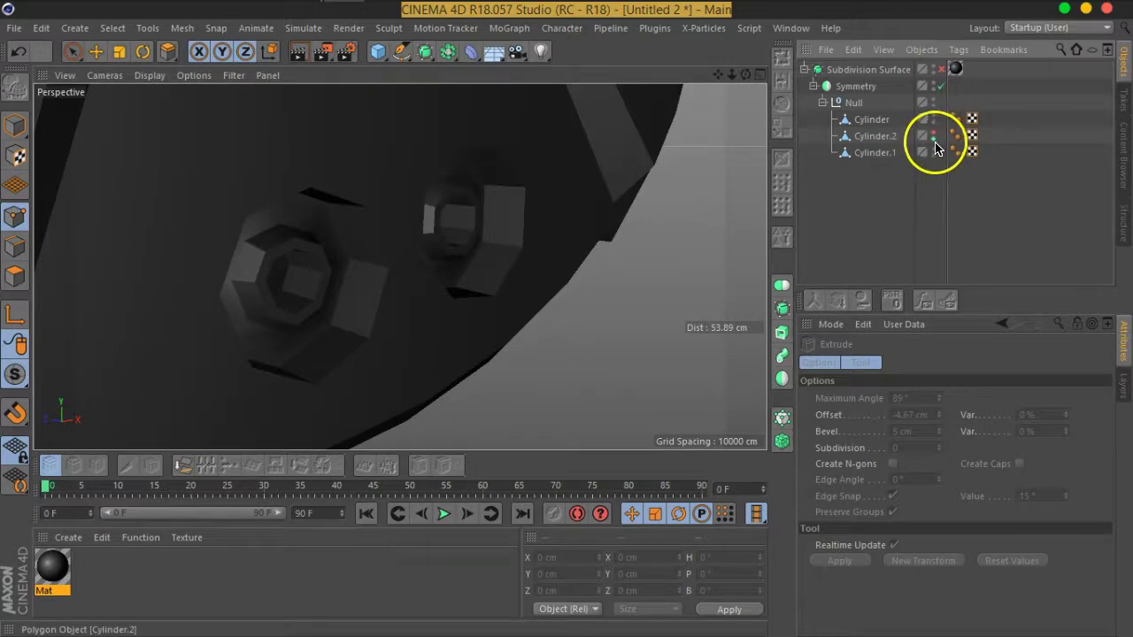
click(942, 71)
Step: On Cylinder.2, live-select the faces around both sockets and extrude them outward 4.24 cm
click(884, 140)
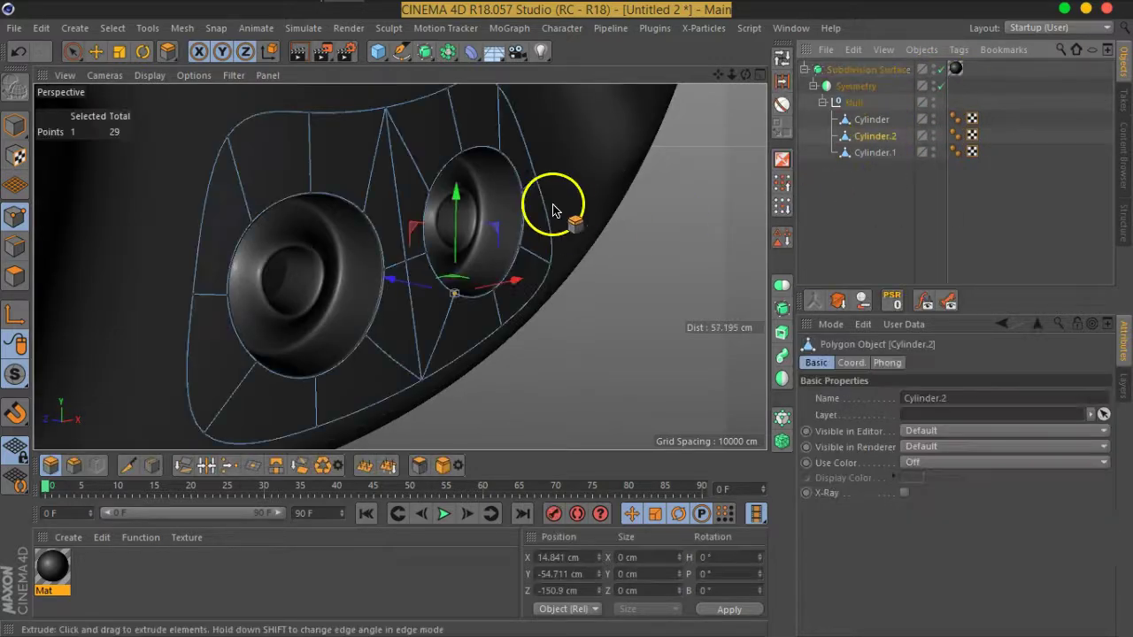
click(15, 274)
click(73, 51)
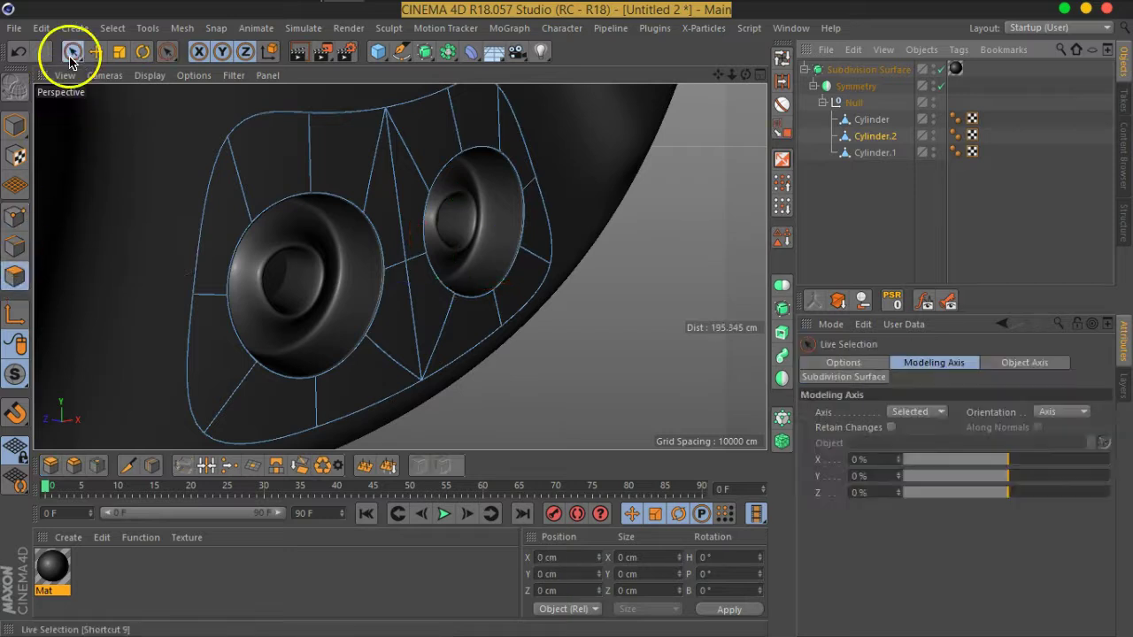
mouse_move(448, 114)
mouse_down()
mouse_move(531, 250)
mouse_move(400, 265)
mouse_up()
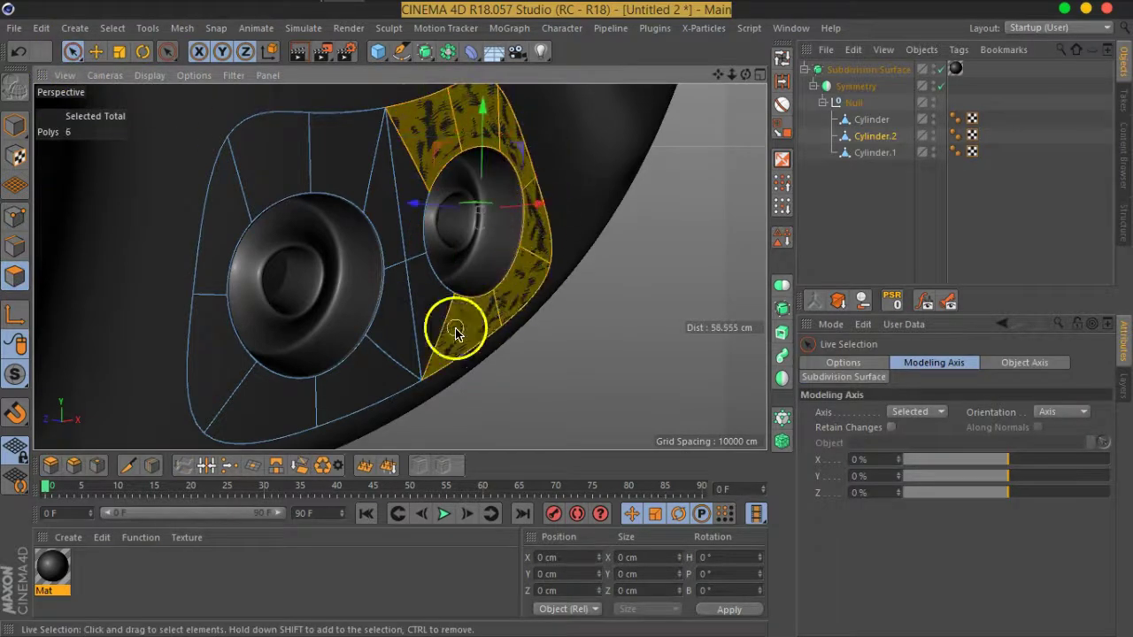
right_click(400, 265)
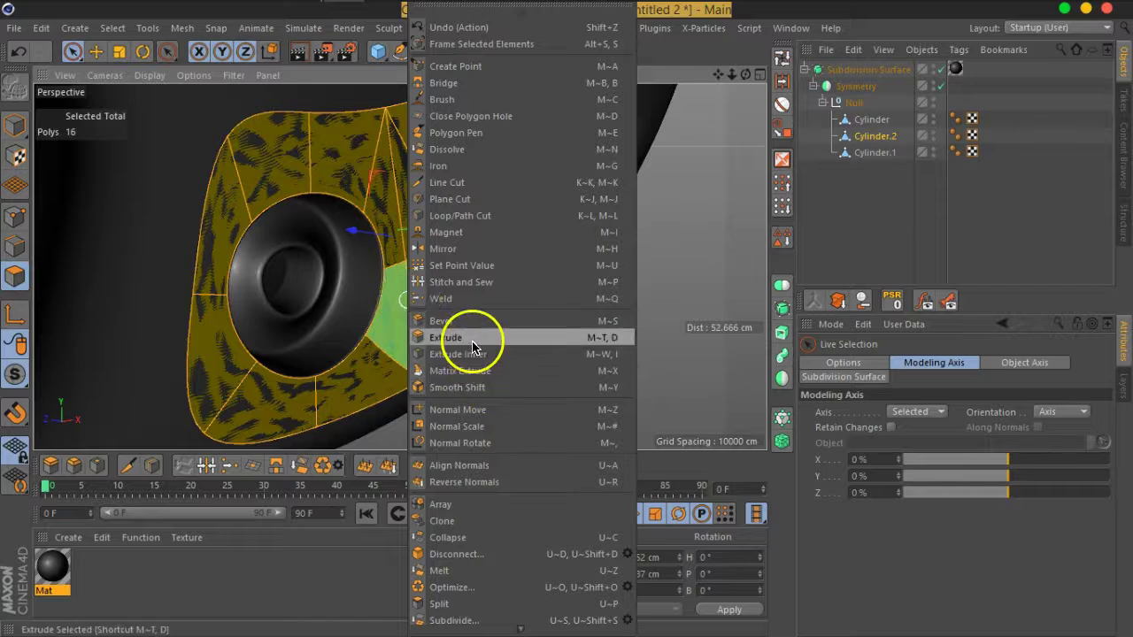
click(474, 321)
mouse_move(476, 323)
alt+mouse_down()
mouse_move(511, 356)
mouse_move(576, 286)
mouse_move(523, 253)
mouse_move(549, 308)
mouse_move(784, 331)
mouse_move(905, 362)
alt+mouse_up()
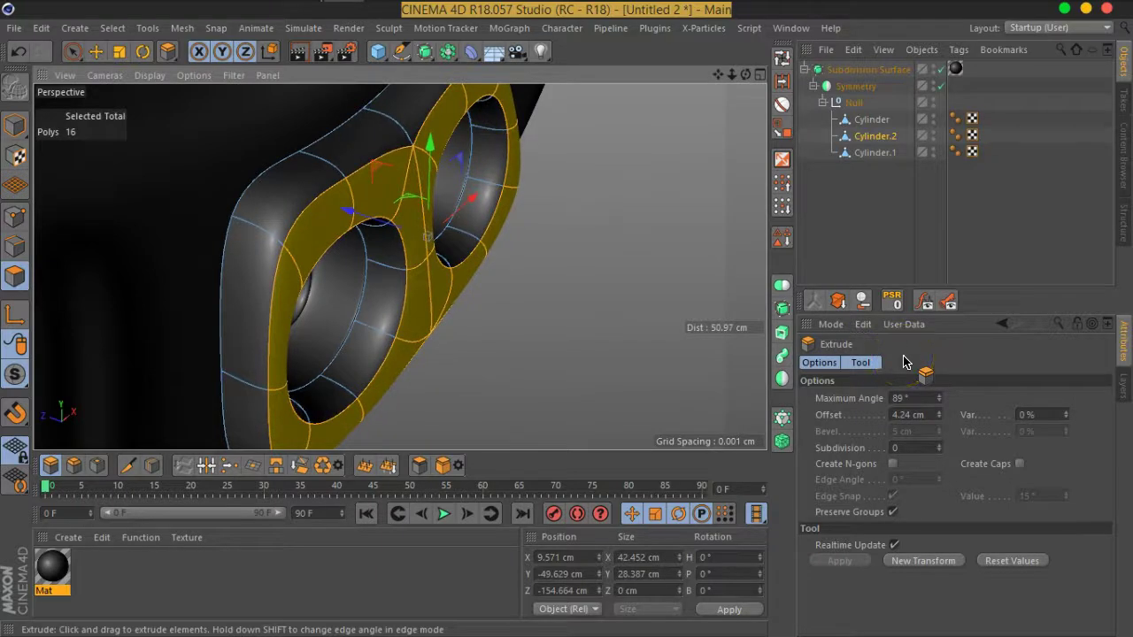
mouse_move(602, 298)
alt+mouse_down()
mouse_move(265, 243)
mouse_move(605, 185)
mouse_move(564, 203)
mouse_move(526, 256)
mouse_move(542, 283)
alt+mouse_up()
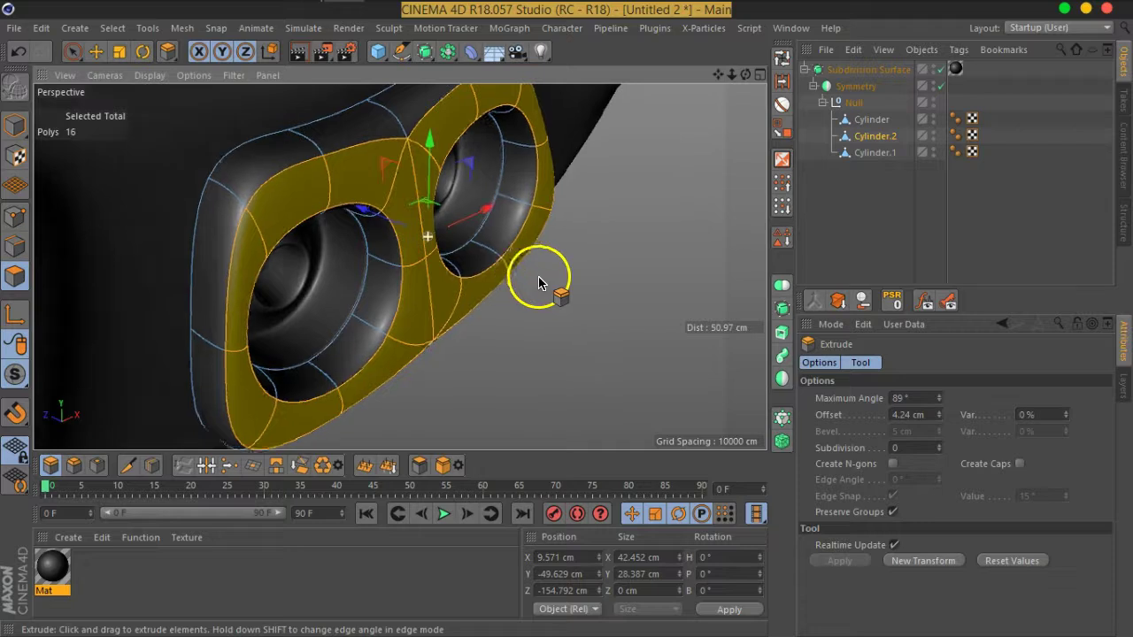
Step: With smoothing off, inset a 0.55 cm border on the raised plate faces
right_click(462, 354)
click(561, 354)
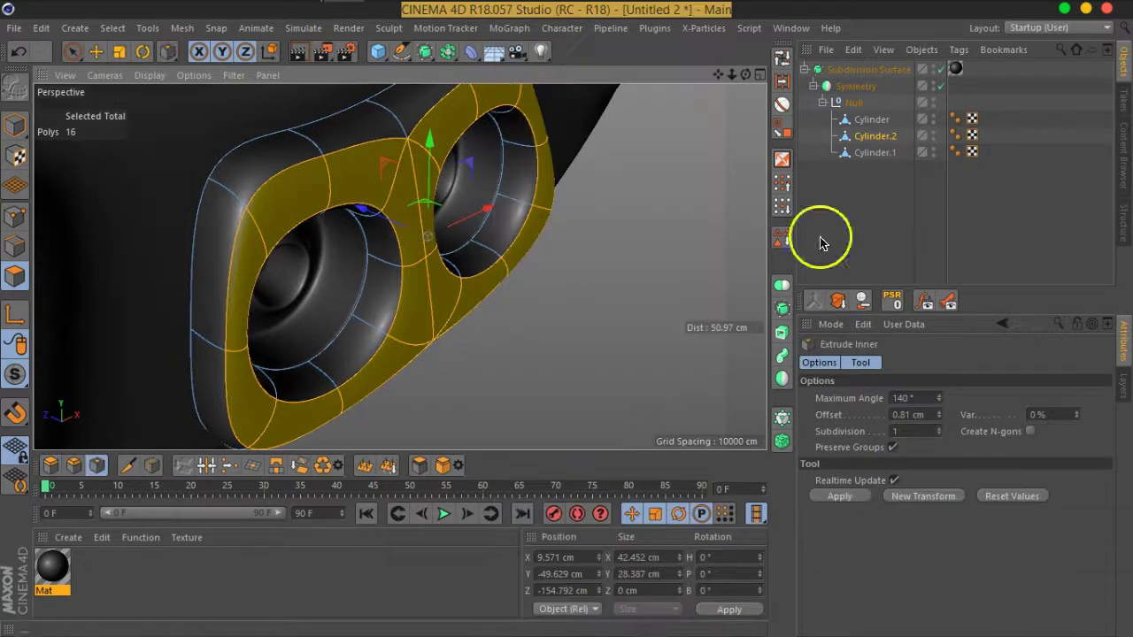
click(941, 69)
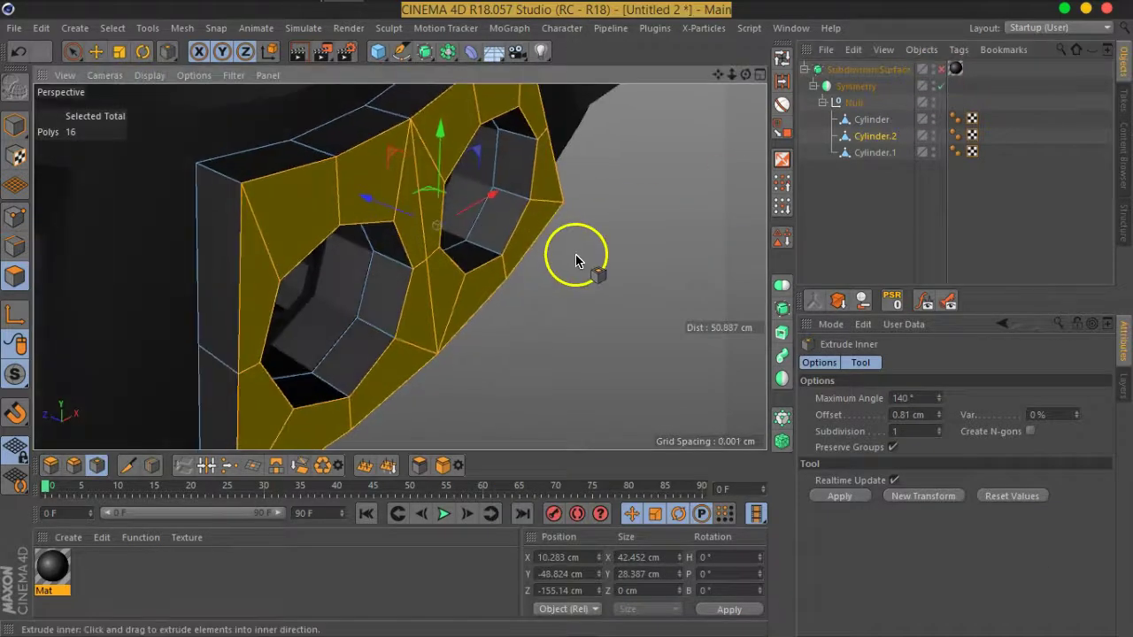
mouse_move(597, 288)
mouse_down()
mouse_move(536, 277)
mouse_move(566, 278)
mouse_move(553, 280)
mouse_up()
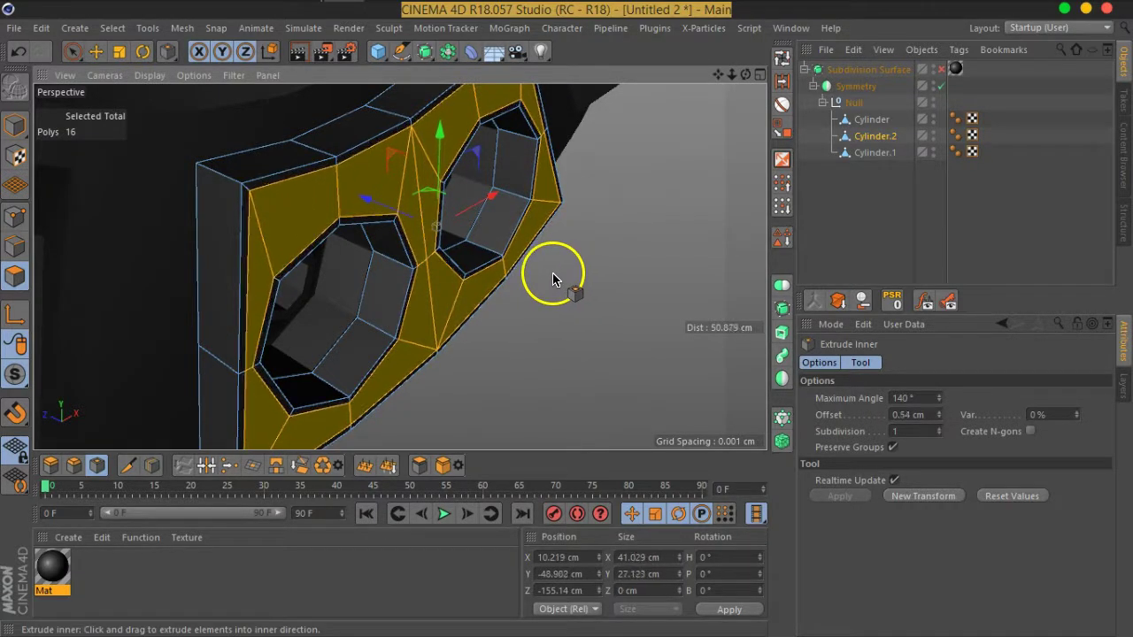
right_click(553, 280)
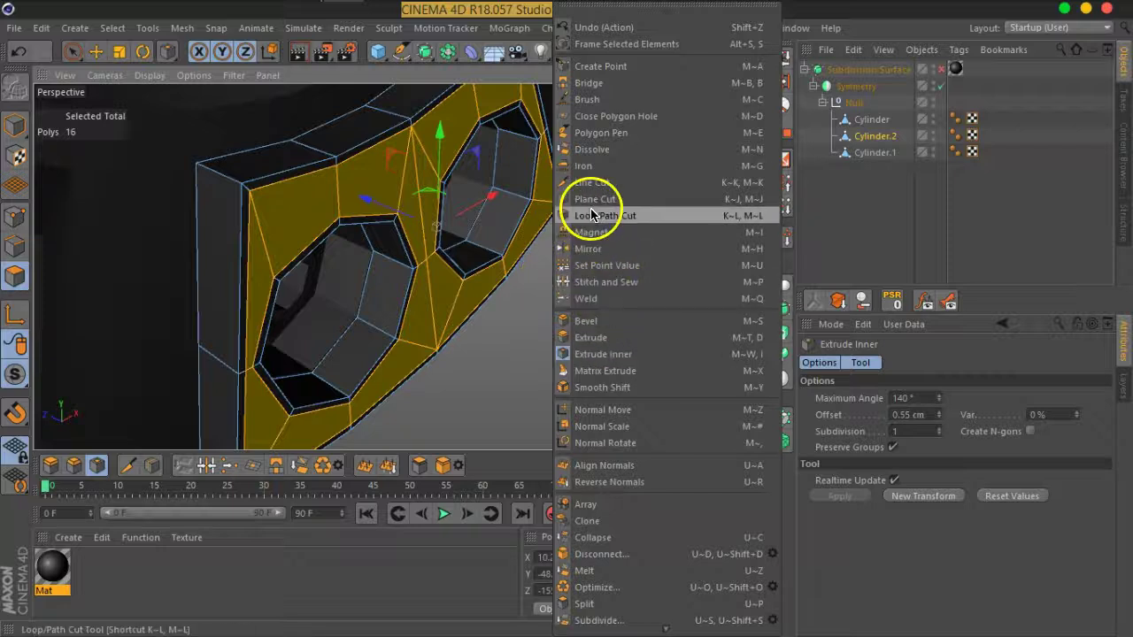
Step: Cut a loop near the plate's outer edge, then re-enable Subdivision Surface and Symmetry
click(602, 215)
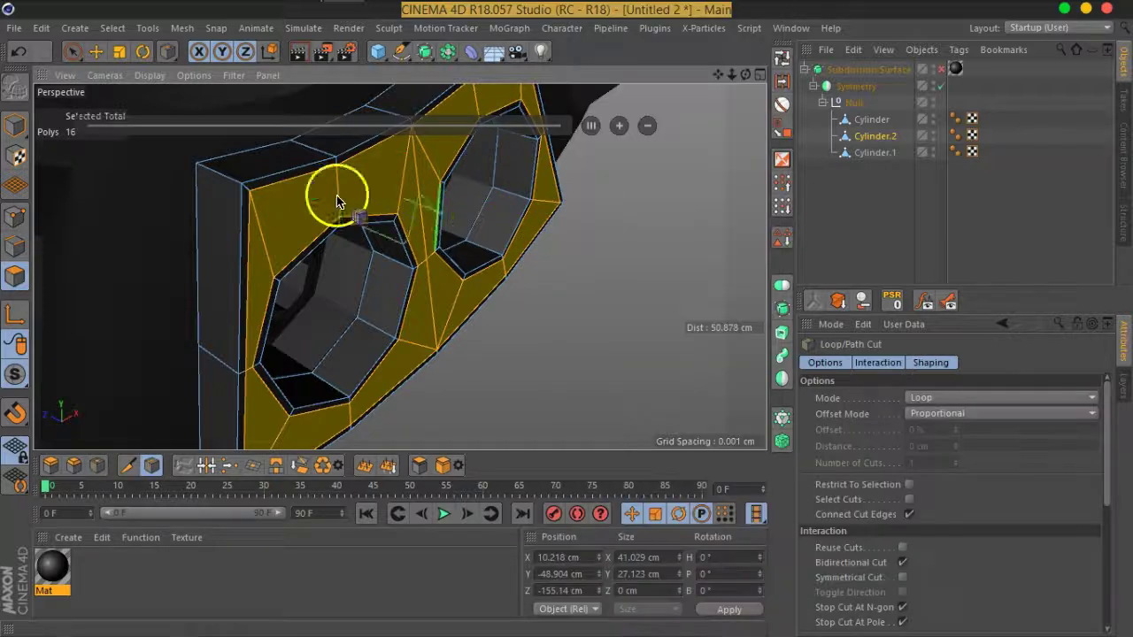
click(234, 183)
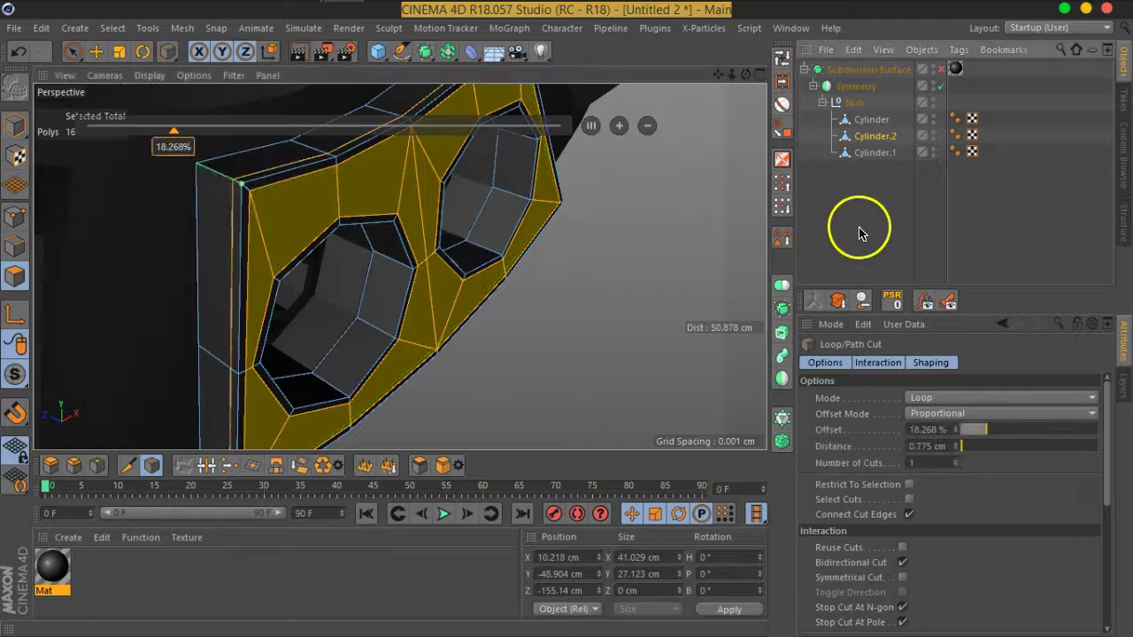
click(858, 233)
click(937, 86)
click(940, 69)
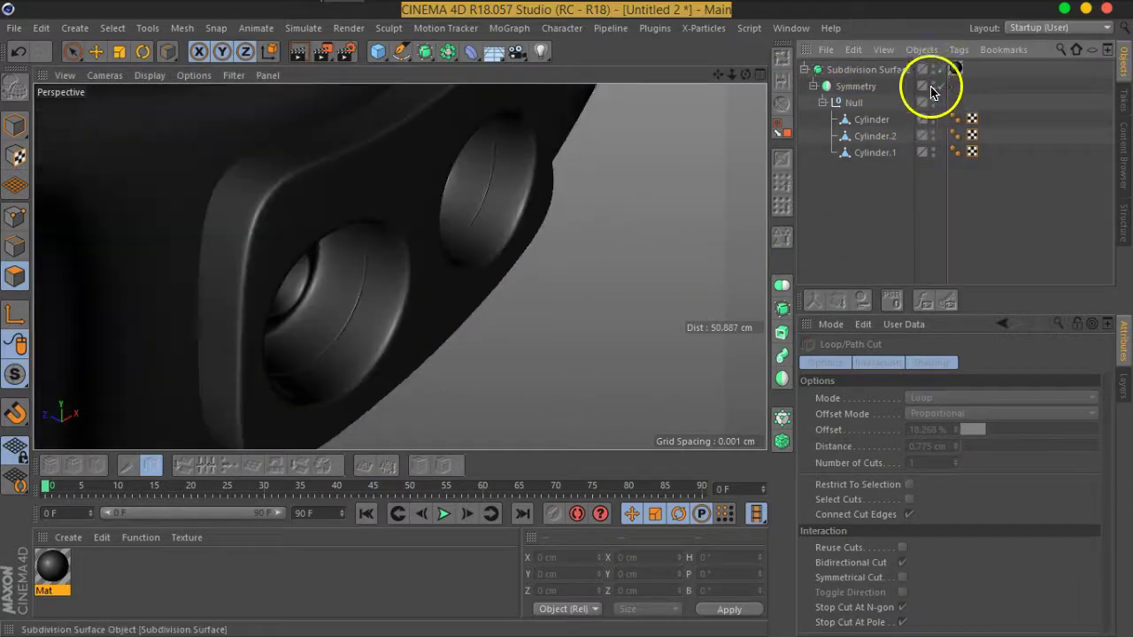
Step: Select Cylinder.2 and switch to Loop Selection in edge mode
scroll(531, 281, down, 6)
scroll(491, 270, up, 3)
scroll(518, 278, up, 3)
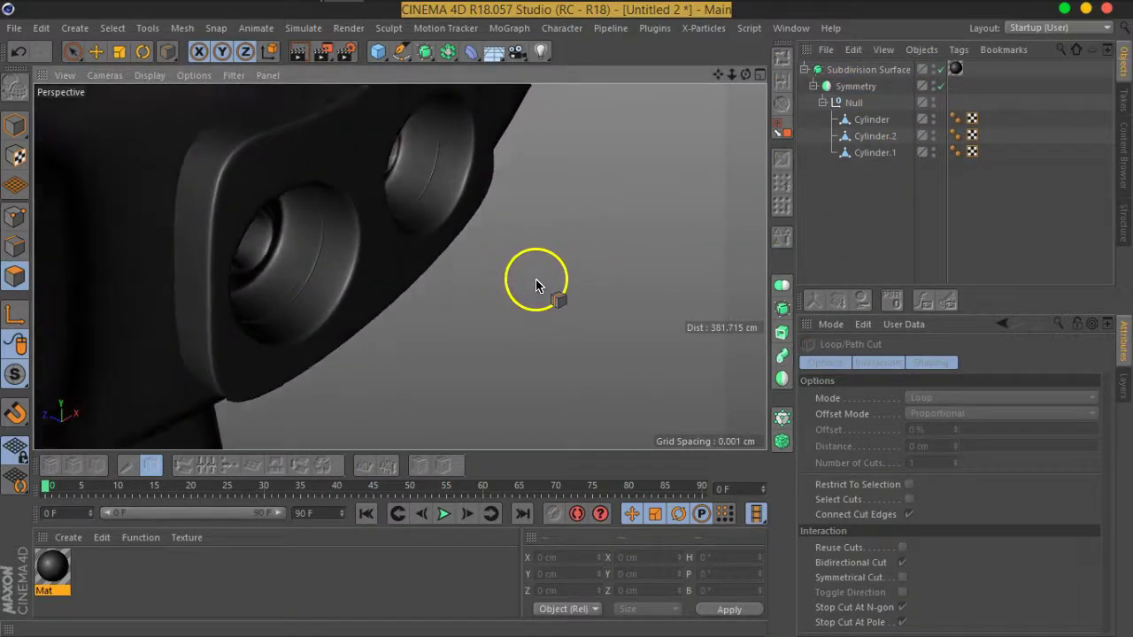
scroll(536, 284, up, 3)
click(874, 135)
mouse_move(538, 299)
alt+mouse_down()
mouse_move(374, 261)
mouse_move(557, 219)
mouse_move(412, 227)
alt+mouse_up()
scroll(559, 230, up, 2)
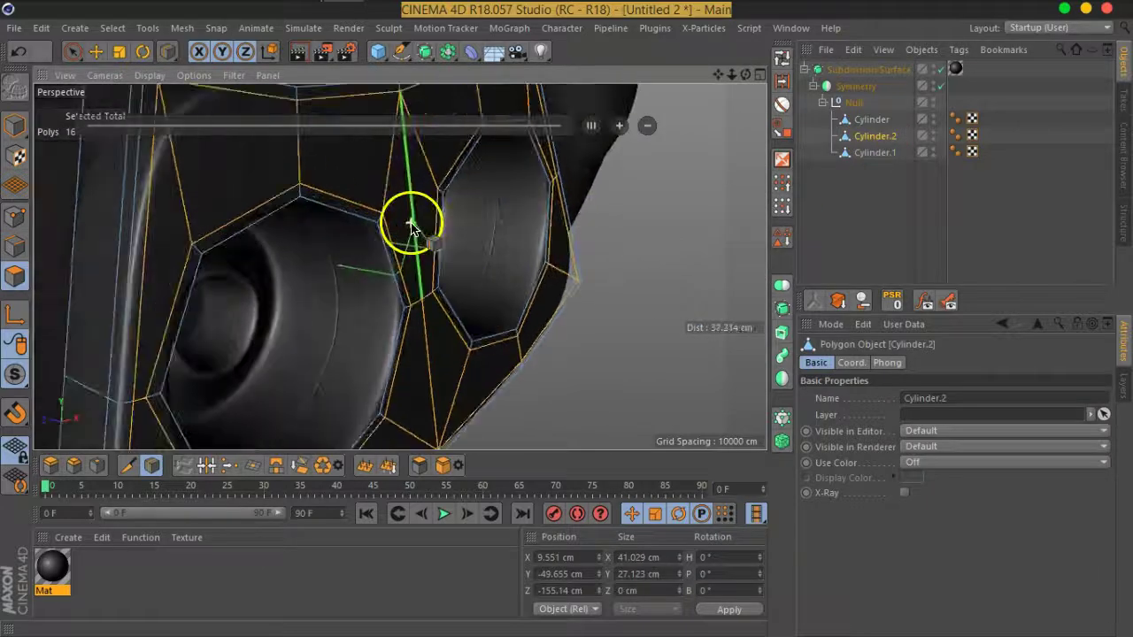
click(783, 60)
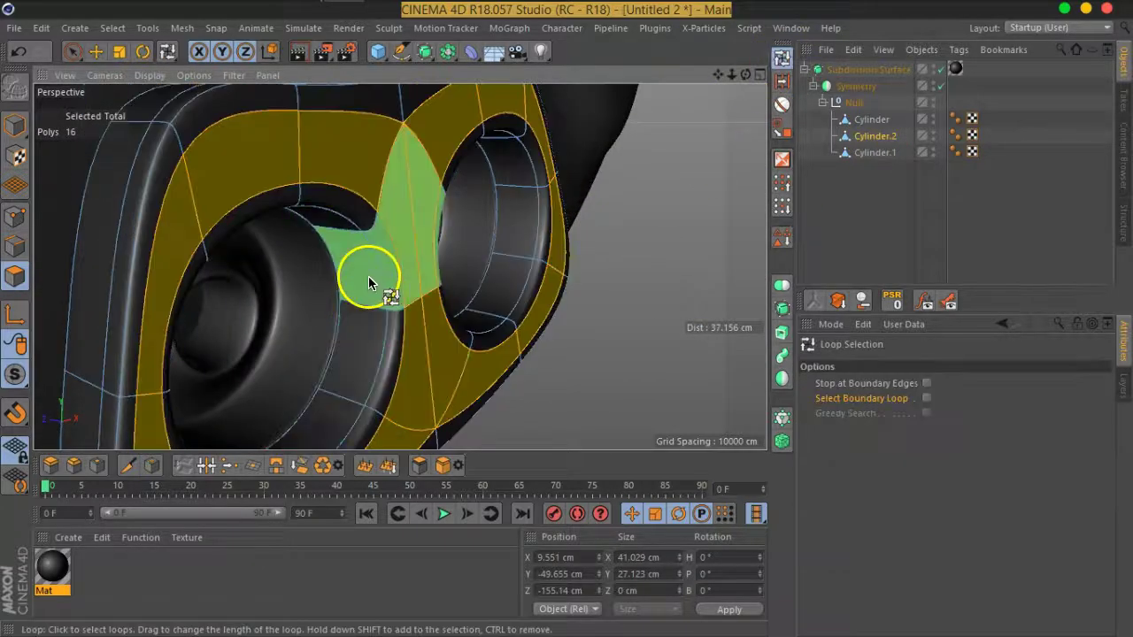
click(27, 246)
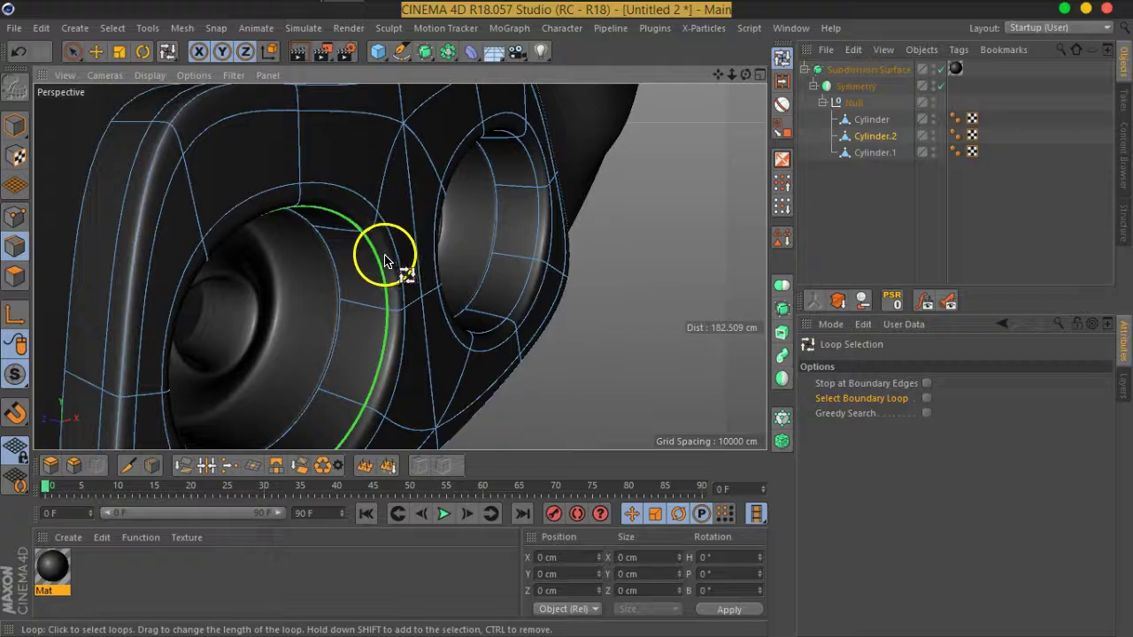
Step: With smoothing off, loop-select the edge loop around the bolt socket
click(940, 69)
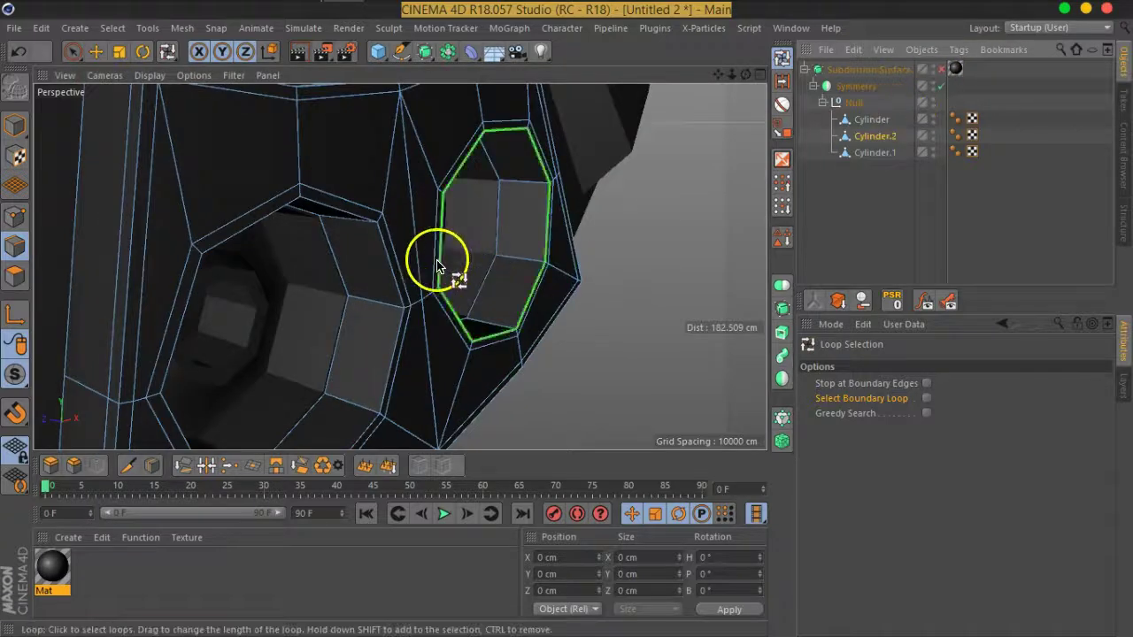
scroll(433, 257, up, 3)
scroll(441, 255, up, 2)
scroll(456, 262, down, 2)
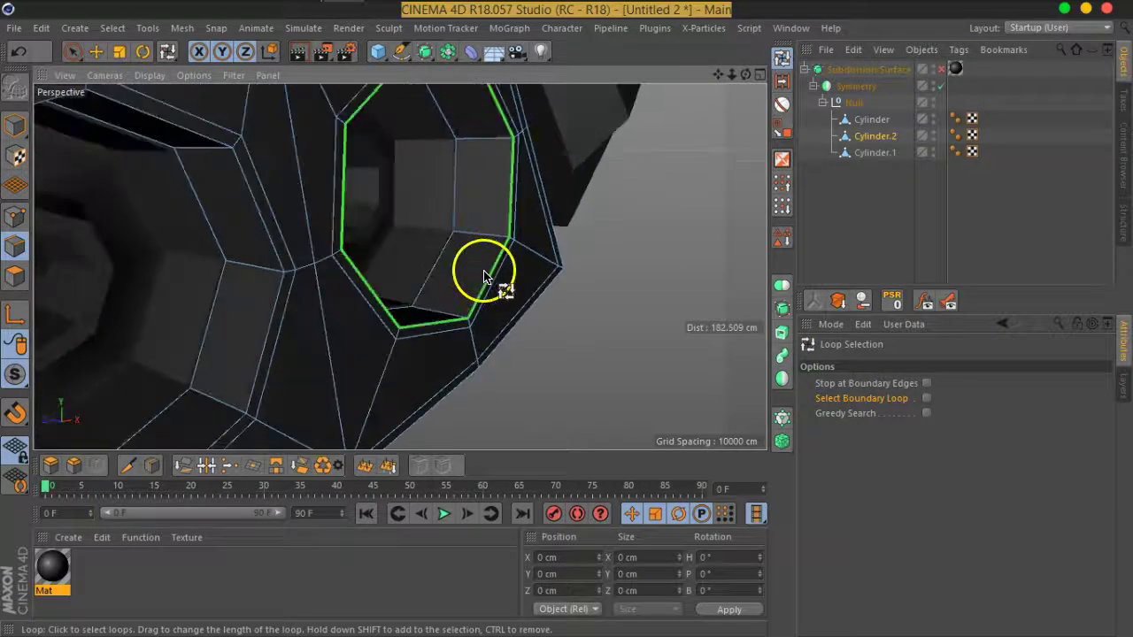
click(484, 277)
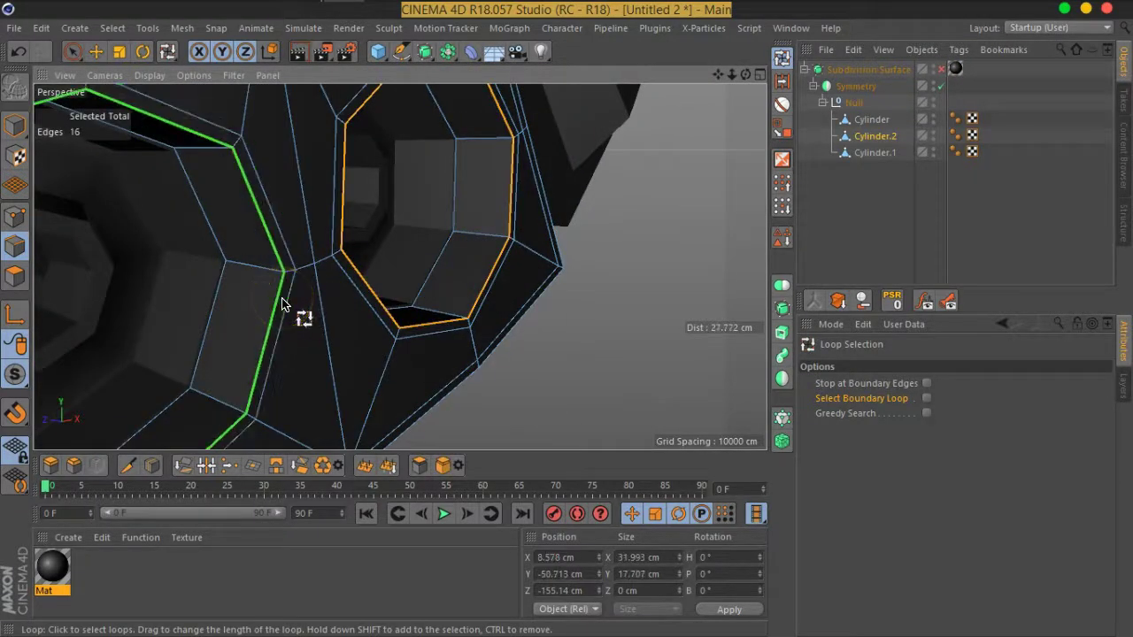
Step: Bevel the socket edge loops into a 0.265 cm chamfer and clear the selection
right_drag(282, 305, 345, 277)
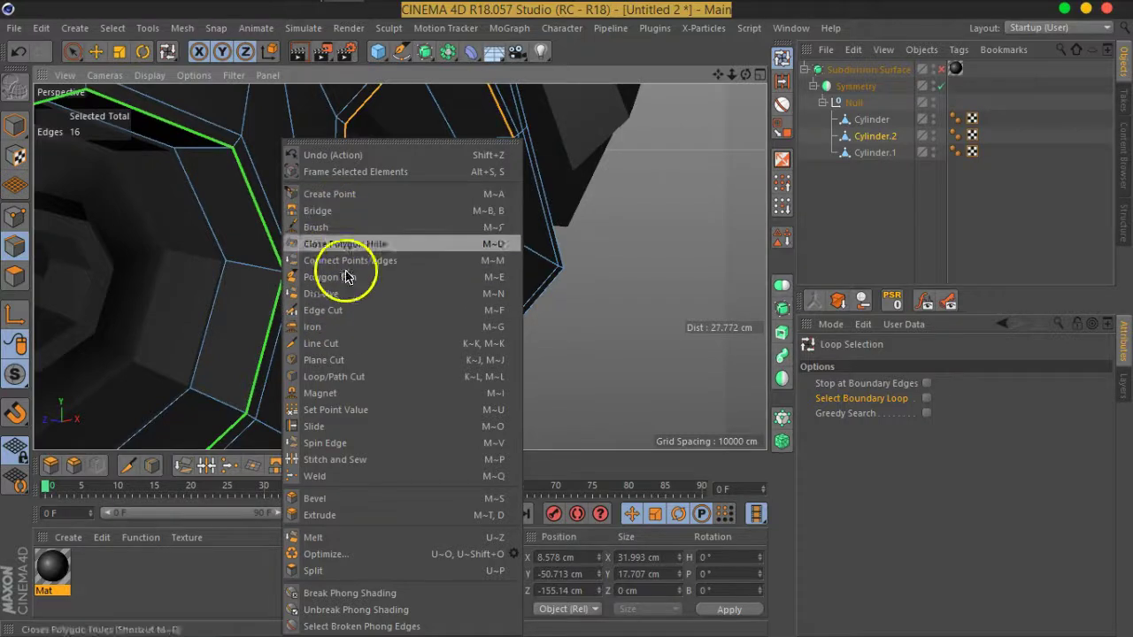
click(326, 498)
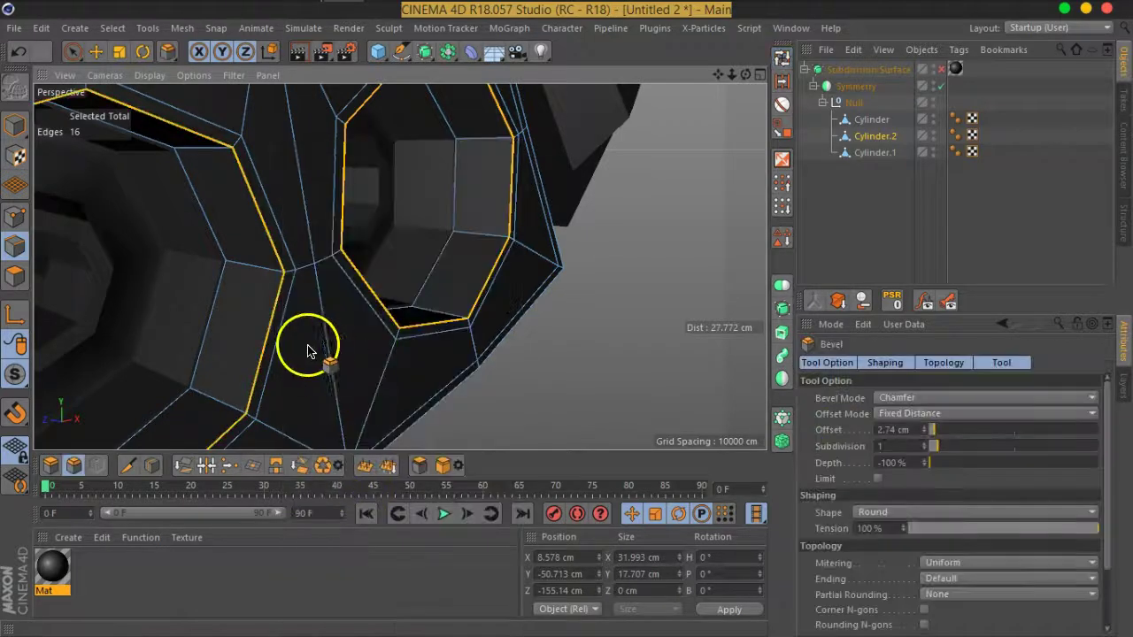
scroll(319, 356, up, 2)
scroll(306, 341, up, 2)
scroll(290, 325, up, 1)
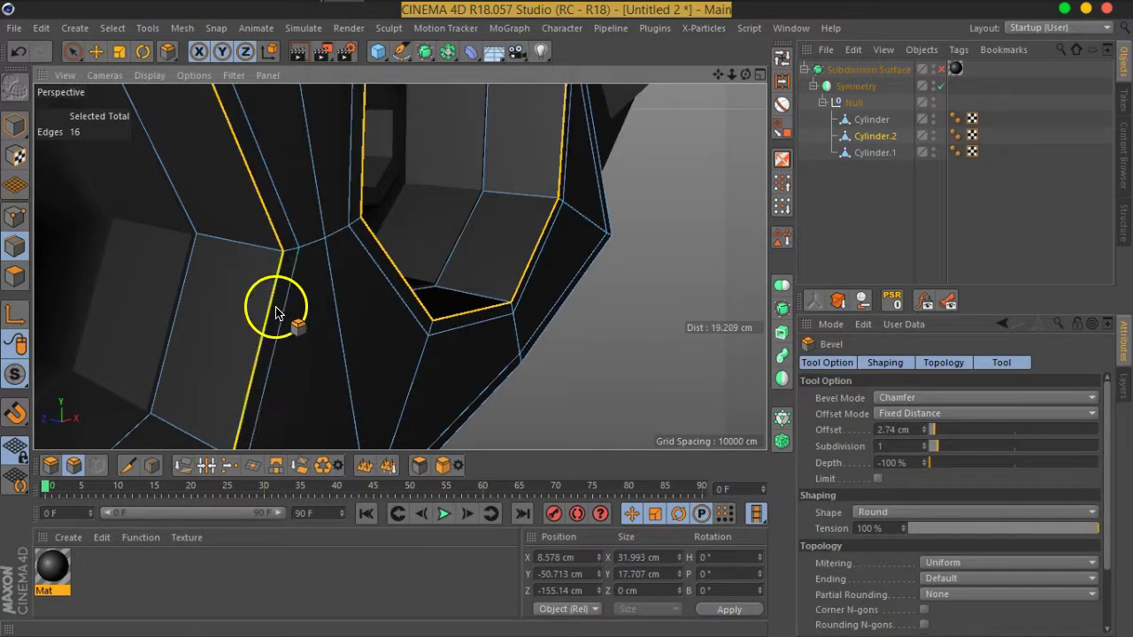
drag(277, 312, 276, 311)
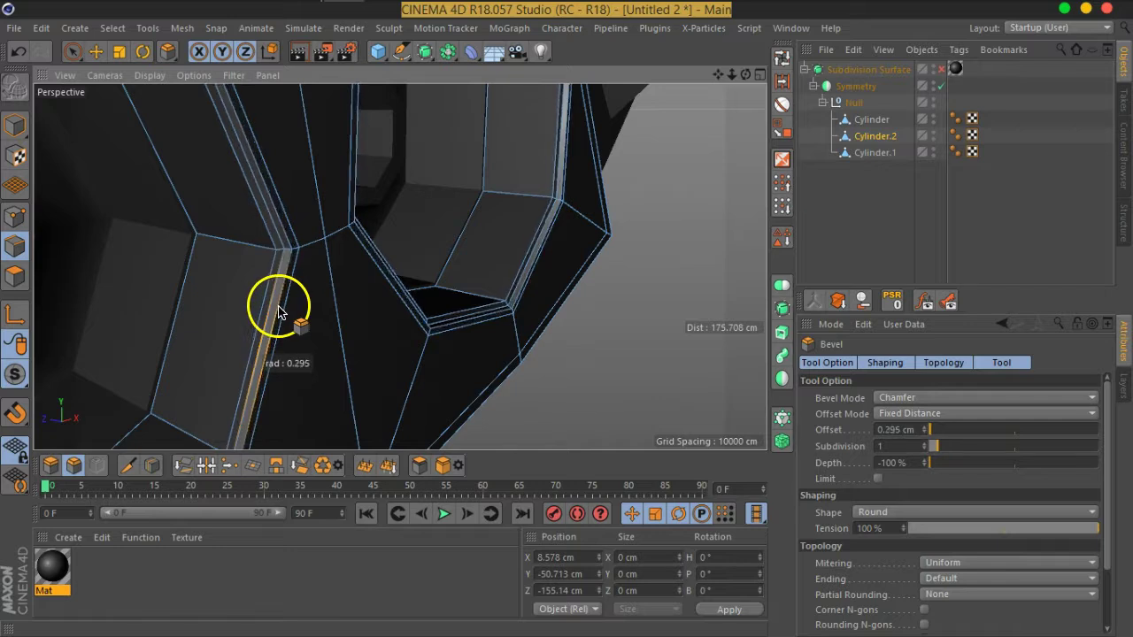
click(872, 221)
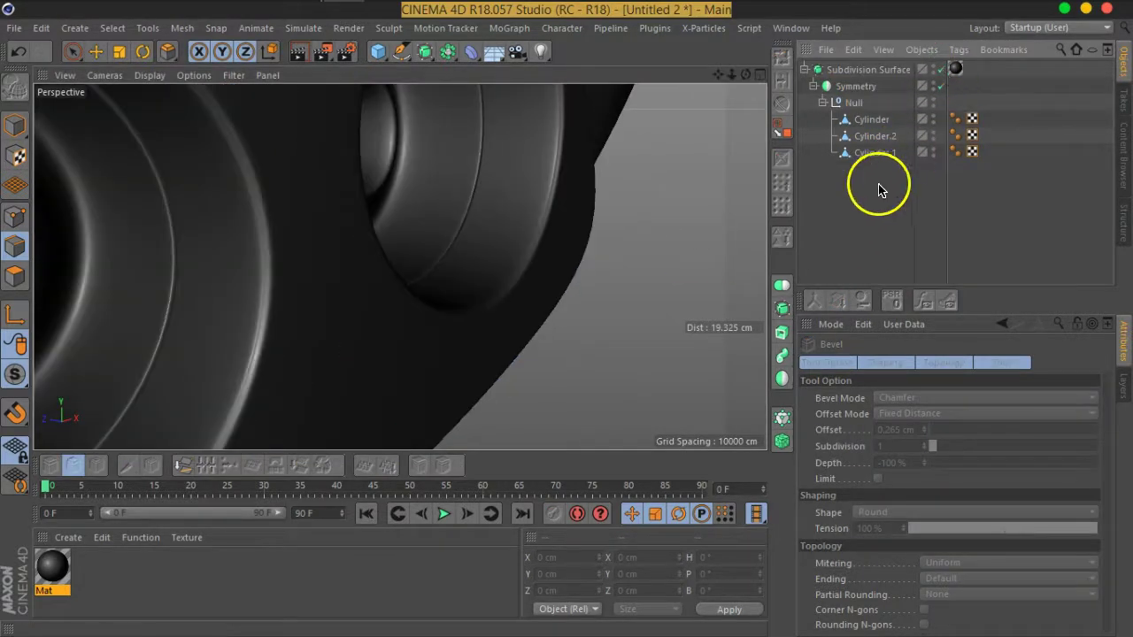
scroll(361, 284, down, 3)
scroll(361, 283, down, 3)
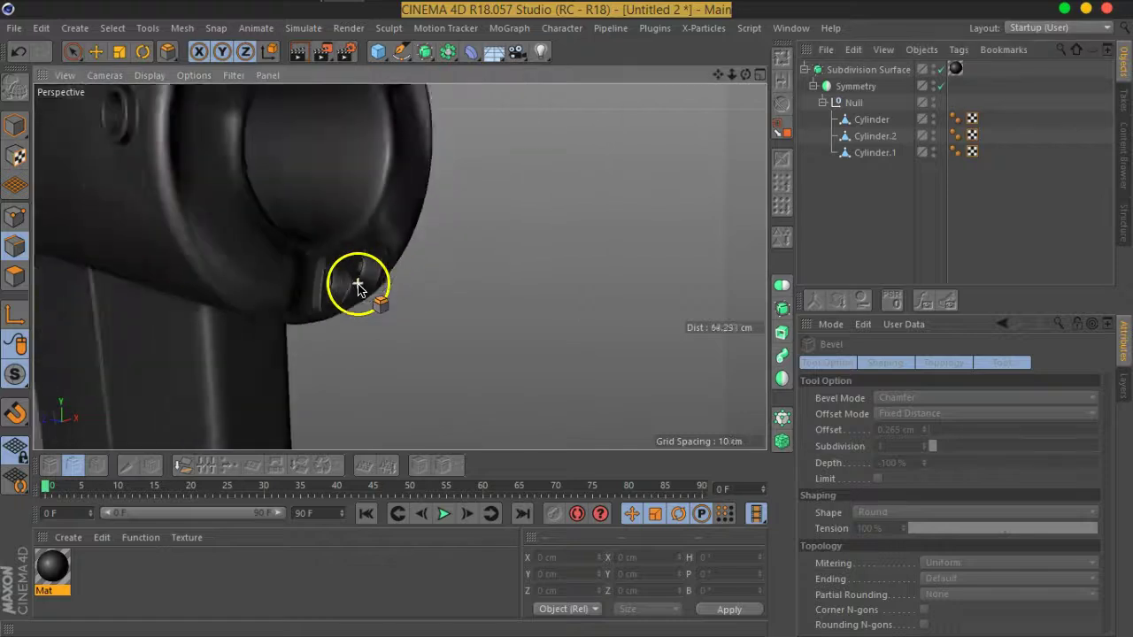
scroll(361, 283, down, 3)
scroll(336, 286, down, 3)
mouse_move(350, 284)
alt+mouse_down()
mouse_move(195, 256)
mouse_move(195, 240)
mouse_move(260, 246)
mouse_move(410, 372)
mouse_move(425, 361)
alt+mouse_up()
scroll(374, 309, up, 3)
scroll(403, 379, up, 3)
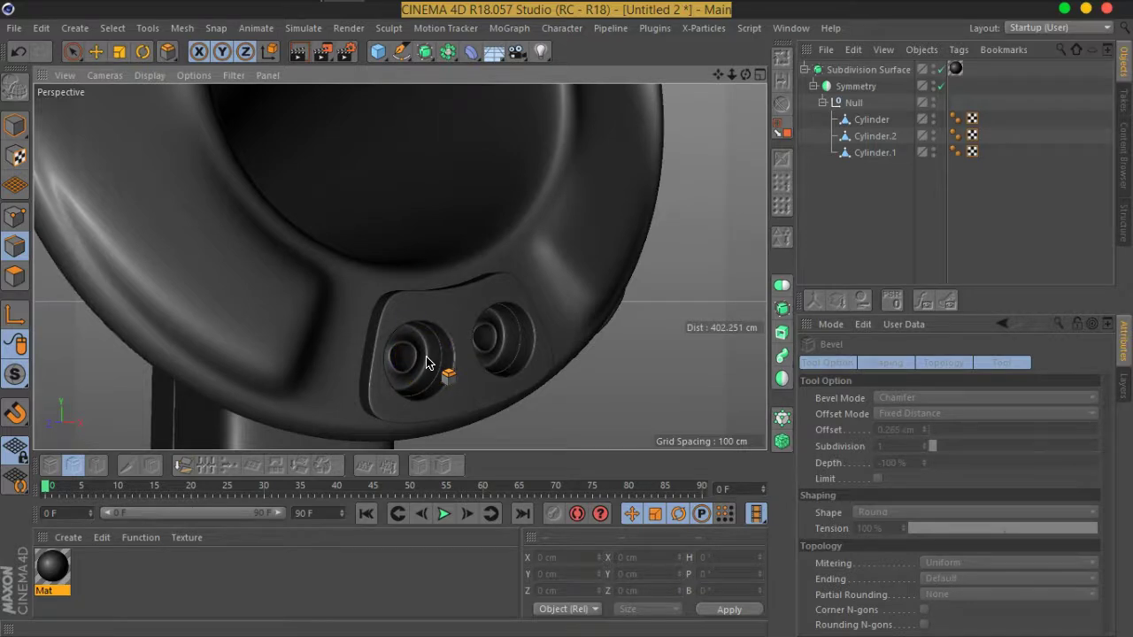
scroll(426, 357, down, 3)
mouse_move(424, 355)
alt+mouse_down()
mouse_move(457, 286)
mouse_move(516, 329)
mouse_move(405, 291)
mouse_move(404, 227)
mouse_move(430, 245)
mouse_move(495, 239)
alt+mouse_up()
click(863, 140)
mouse_move(481, 329)
alt+mouse_down()
mouse_move(225, 337)
mouse_move(215, 346)
alt+mouse_up()
mouse_move(561, 320)
alt+mouse_down()
mouse_move(379, 303)
mouse_move(589, 266)
mouse_move(349, 324)
mouse_move(374, 413)
mouse_move(514, 273)
mouse_move(448, 266)
mouse_move(495, 256)
alt+mouse_up()
Step: On Cylinder, loop-select a horizontal edge loop on the leg and scale it flat
click(869, 122)
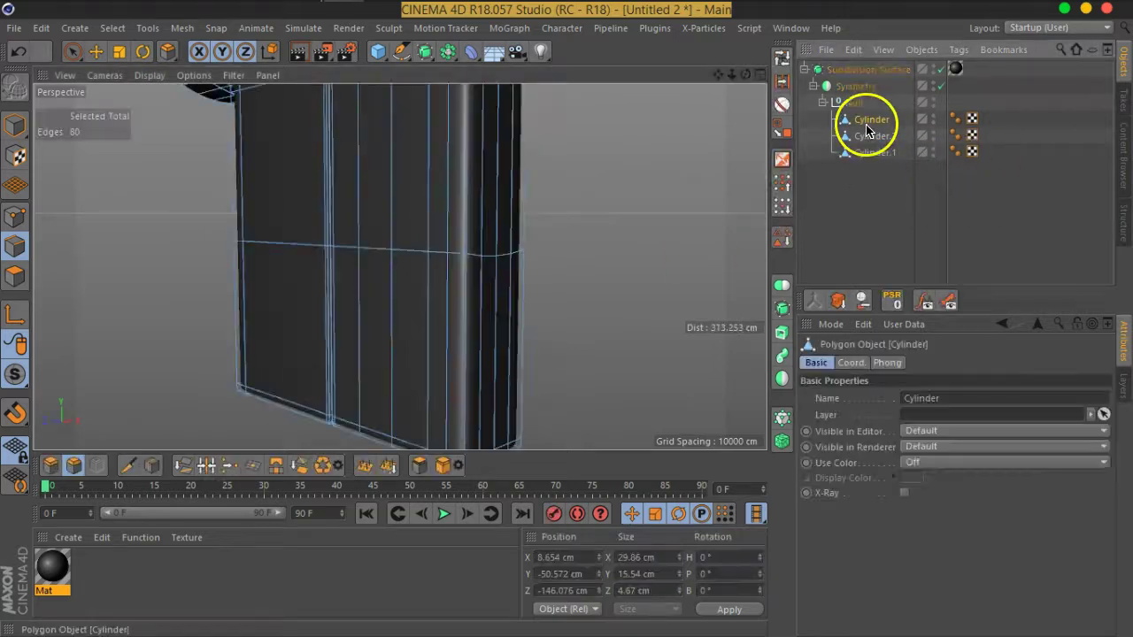
scroll(482, 309, up, 2)
scroll(481, 315, up, 2)
scroll(483, 307, down, 1)
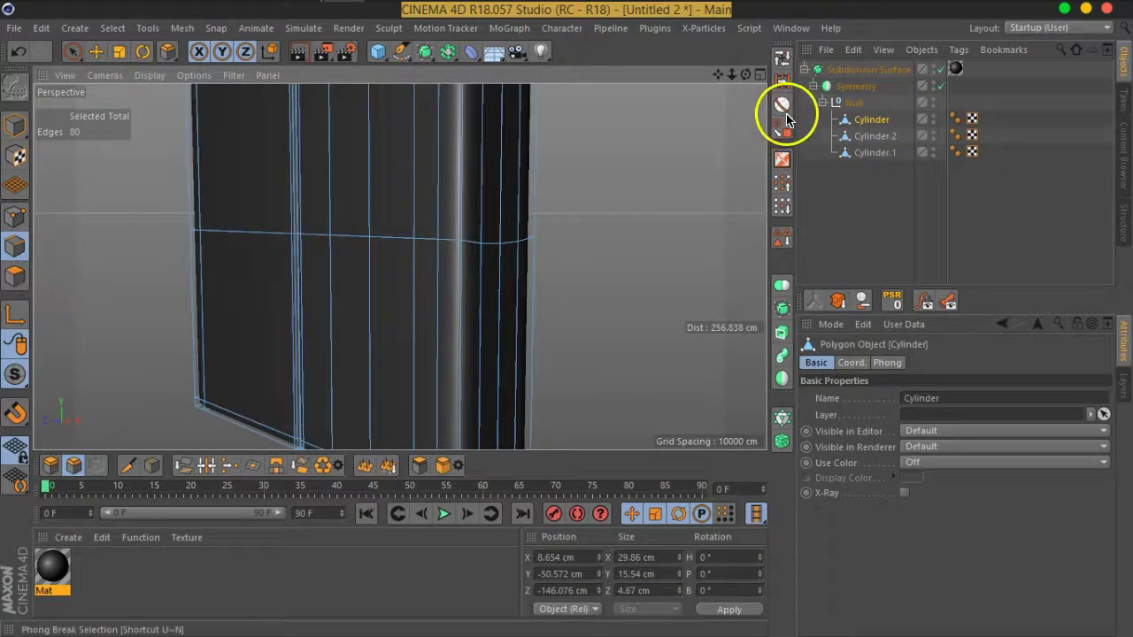
key(u)
key(l)
click(492, 245)
click(118, 51)
drag(323, 135, 330, 137)
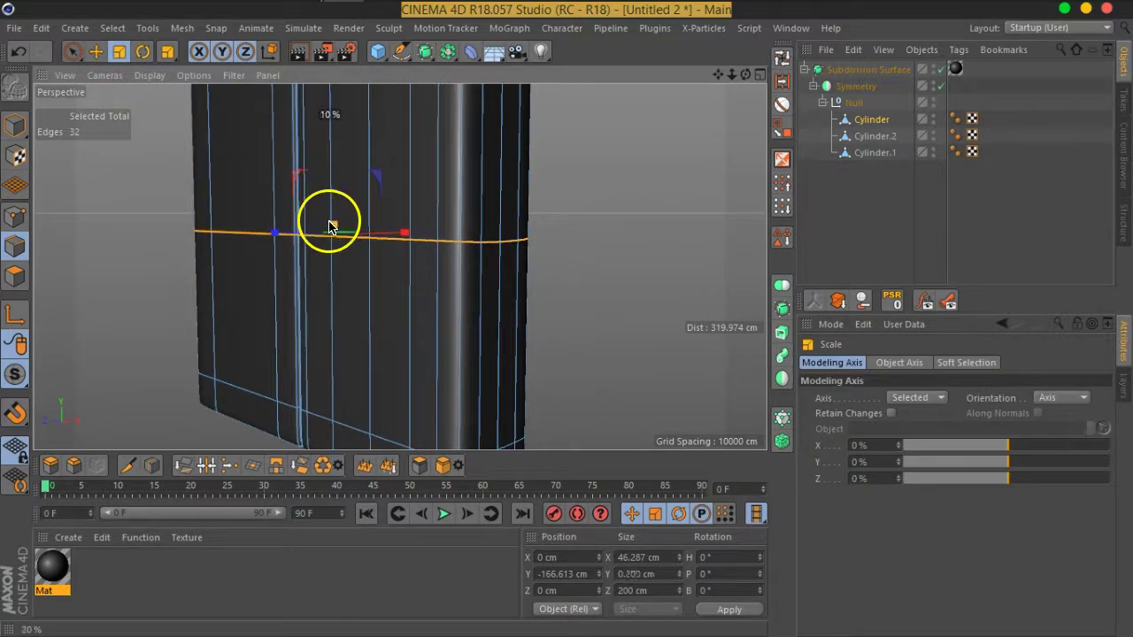
Step: Add two horizontal loop cuts across the leg, one at 35.626% offset
mouse_move(627, 392)
alt+mouse_down()
mouse_move(373, 270)
mouse_move(316, 274)
mouse_move(372, 309)
mouse_move(475, 300)
alt+mouse_up()
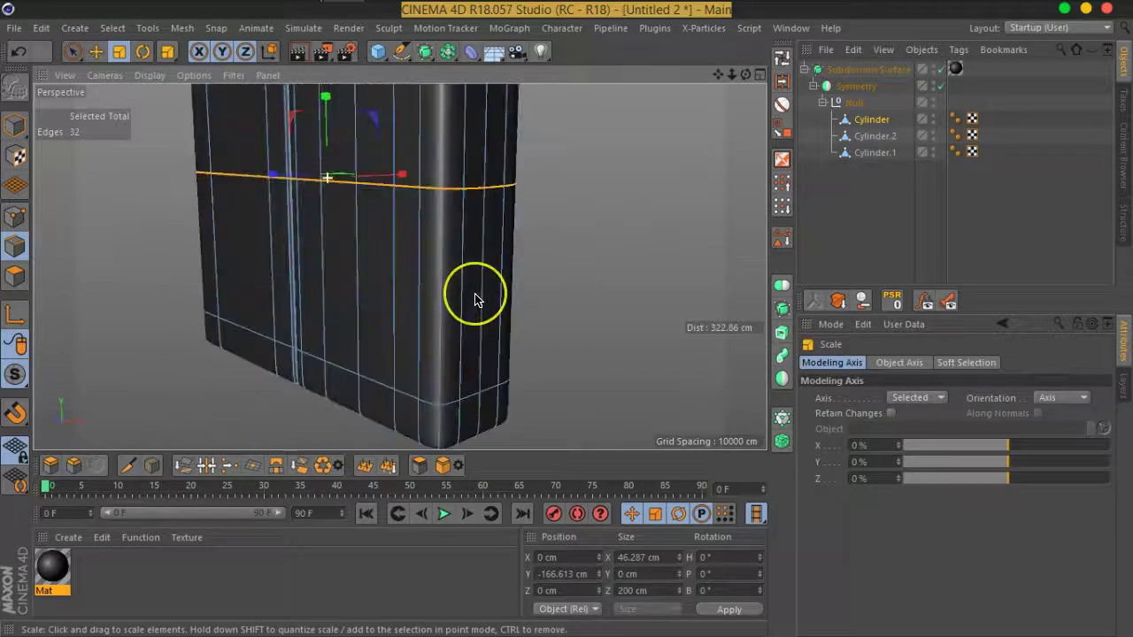
right_click(475, 299)
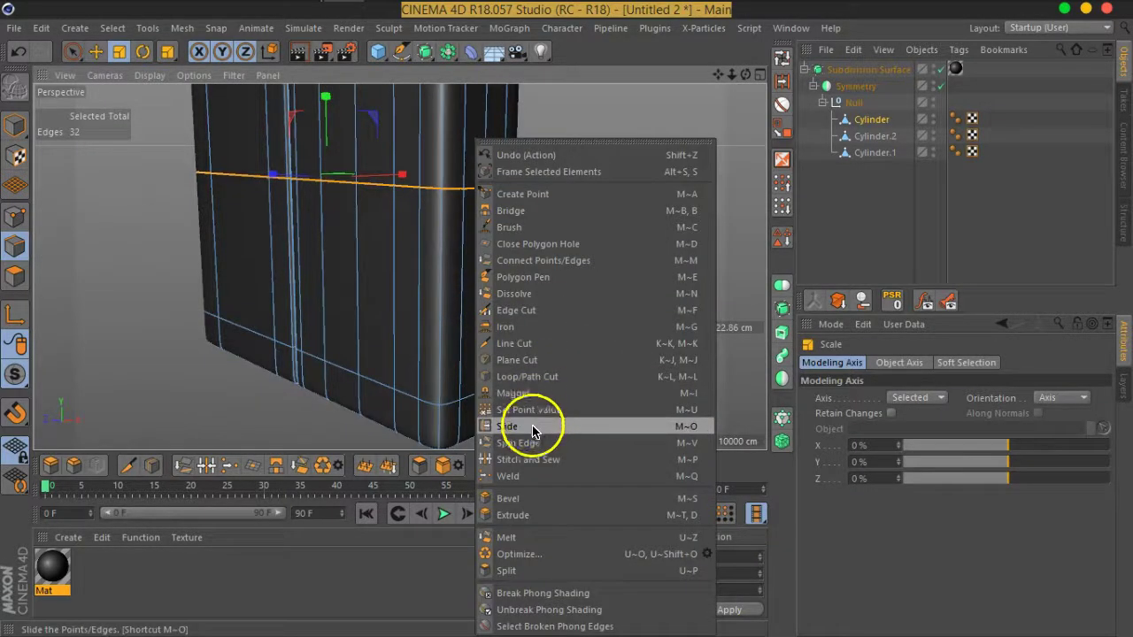
click(501, 369)
alt+drag(538, 379, 487, 268)
mouse_move(463, 324)
alt+mouse_down()
mouse_move(526, 313)
mouse_move(498, 262)
alt+mouse_up()
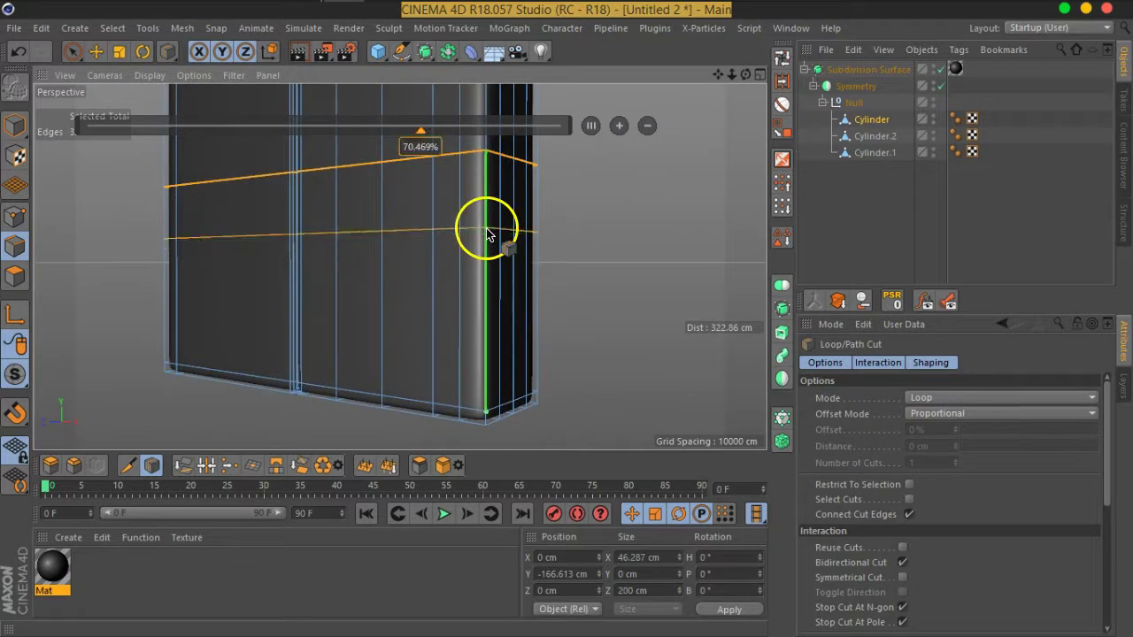
click(487, 233)
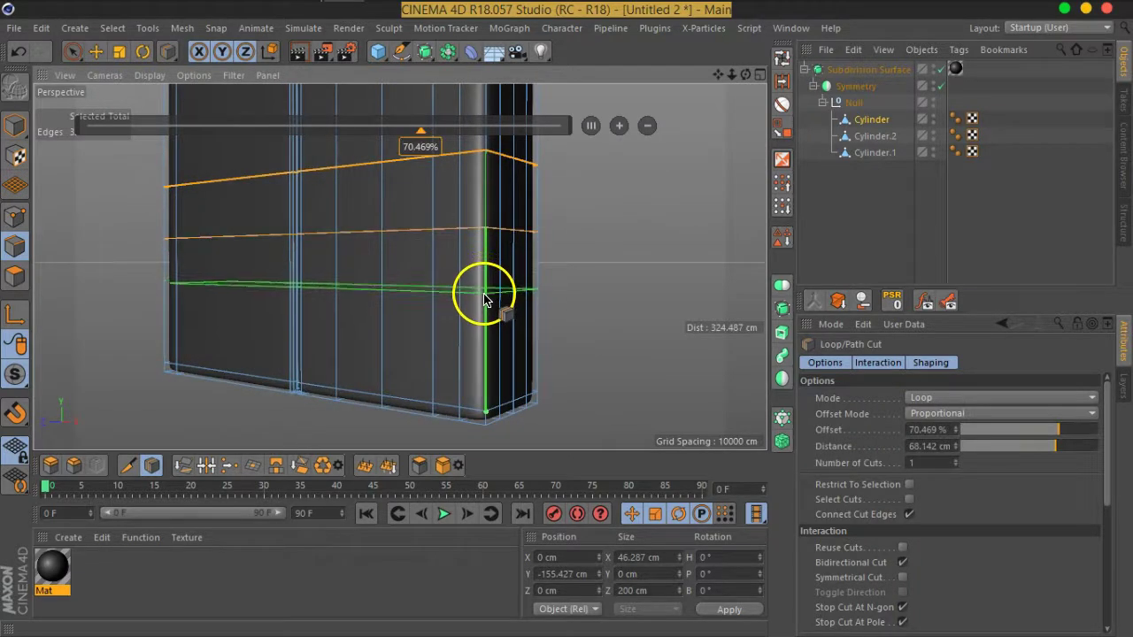
click(484, 299)
Step: Live-select a band of faces on the side of the leg in polygon mode
mouse_move(673, 239)
alt+mouse_down()
mouse_move(619, 263)
mouse_move(622, 294)
alt+mouse_up()
click(15, 276)
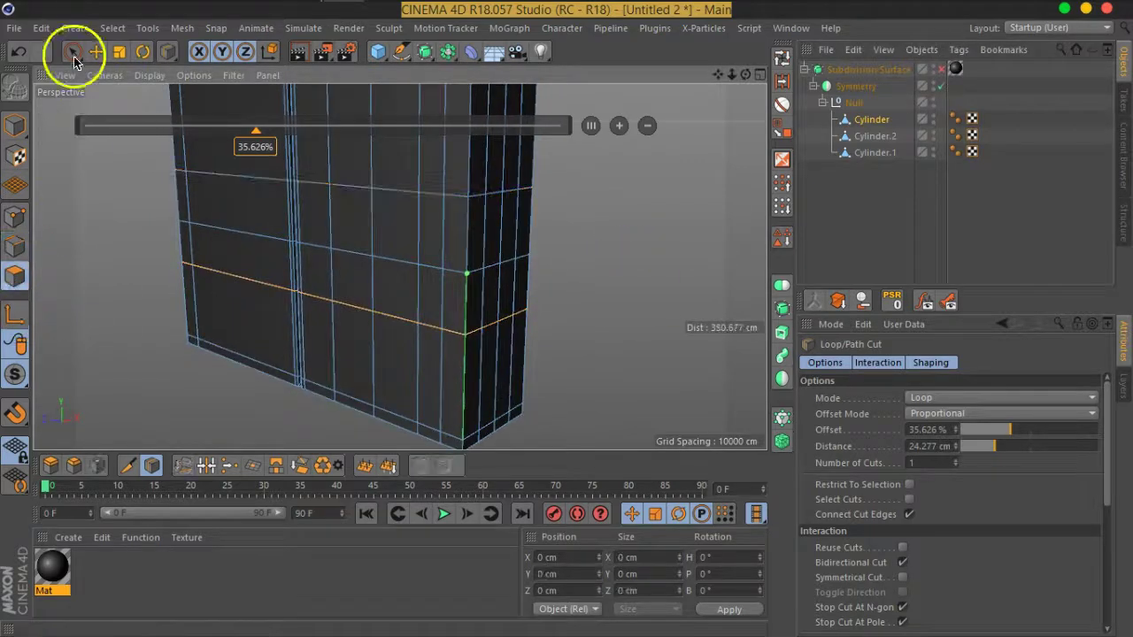
click(72, 51)
mouse_move(547, 290)
mouse_down()
mouse_move(463, 303)
mouse_move(536, 309)
mouse_move(301, 296)
mouse_up()
mouse_move(493, 313)
ctrl+mouse_down()
mouse_move(632, 336)
mouse_move(691, 331)
mouse_move(605, 329)
mouse_move(589, 205)
mouse_move(549, 347)
mouse_move(511, 327)
ctrl+mouse_up()
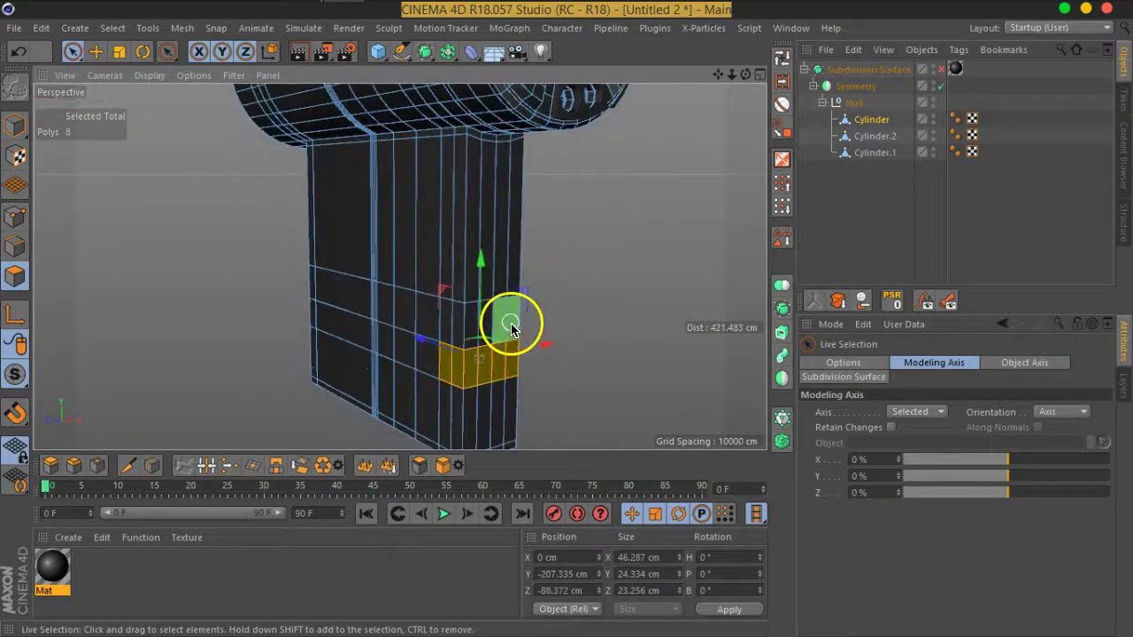
Step: Inset the selected leg-corner faces by 3.8 cm with Extrude Inner
mouse_move(546, 206)
alt+mouse_down()
mouse_move(551, 324)
mouse_move(513, 384)
mouse_move(481, 322)
alt+mouse_up()
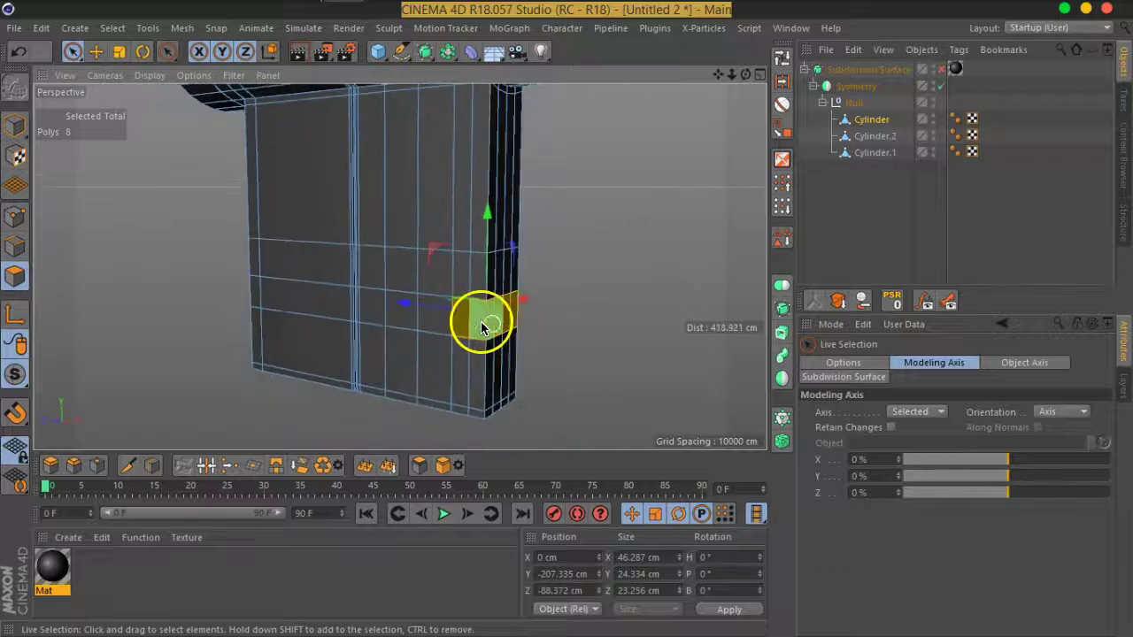
scroll(481, 321, up, 3)
right_click(522, 318)
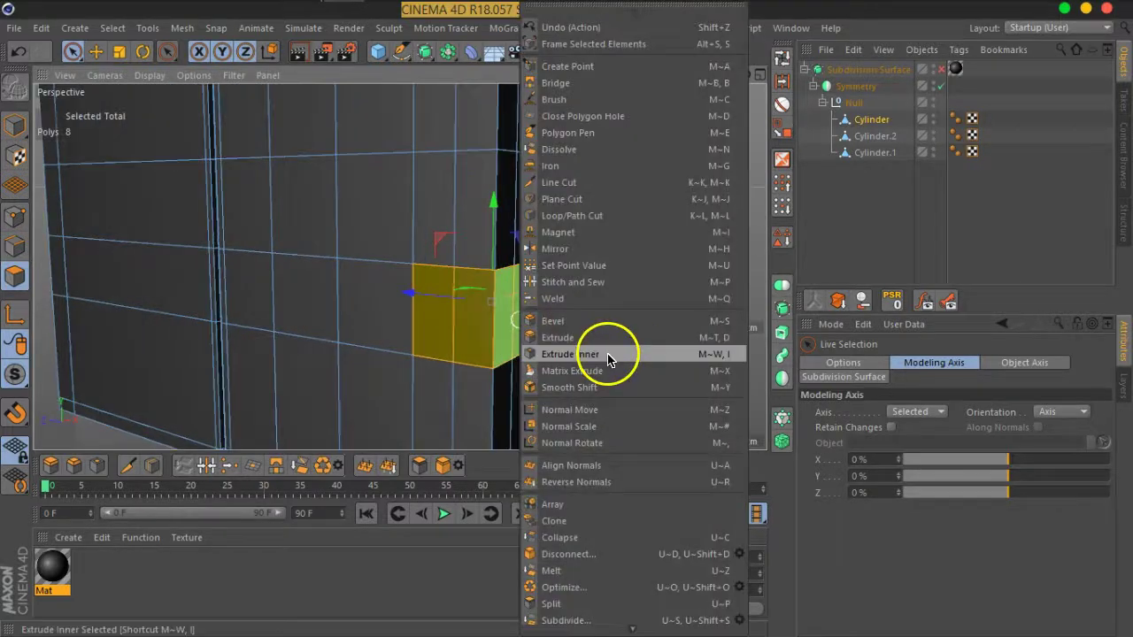
click(538, 357)
mouse_move(651, 328)
mouse_down()
mouse_move(620, 343)
mouse_move(346, 321)
mouse_move(607, 336)
mouse_move(523, 322)
mouse_move(449, 336)
mouse_move(498, 337)
mouse_up()
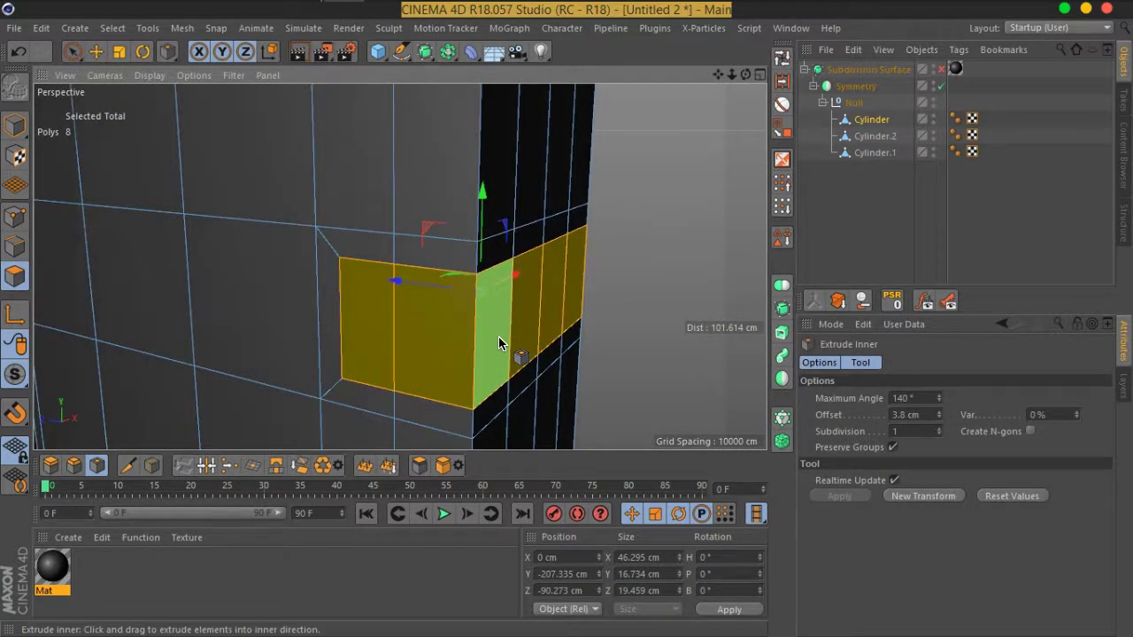
Step: Reselect only the four front faces of the inset band
key(ctrl+shift+a)
mouse_move(499, 336)
alt+mouse_down()
mouse_move(408, 392)
mouse_move(354, 400)
mouse_move(610, 317)
alt+mouse_up()
key(ctrl+z)
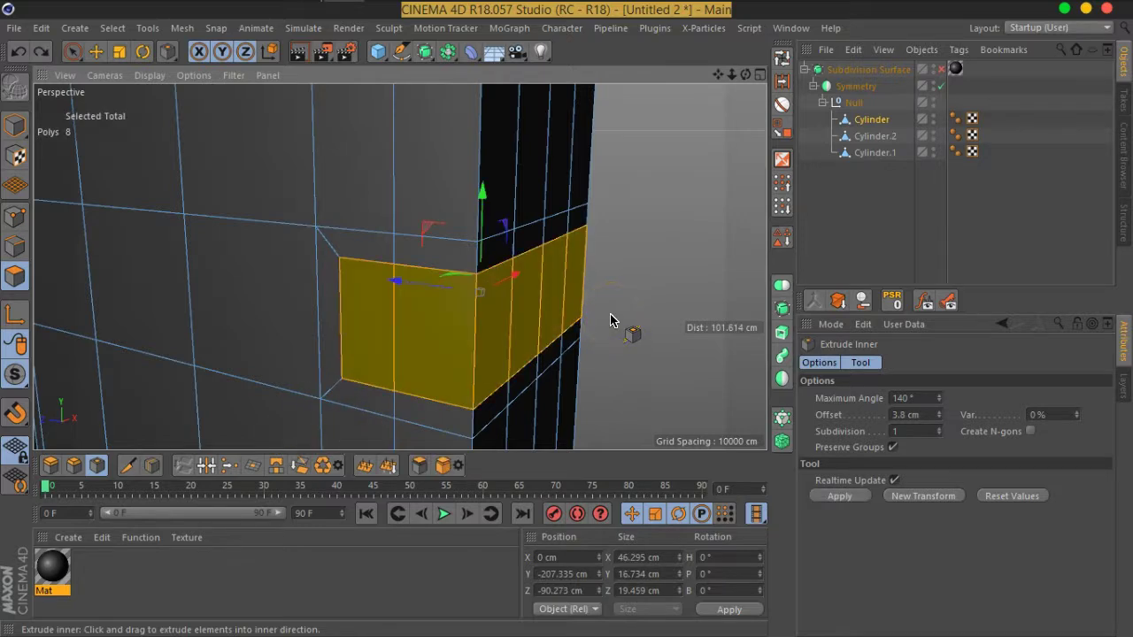
alt+drag(609, 320, 557, 310)
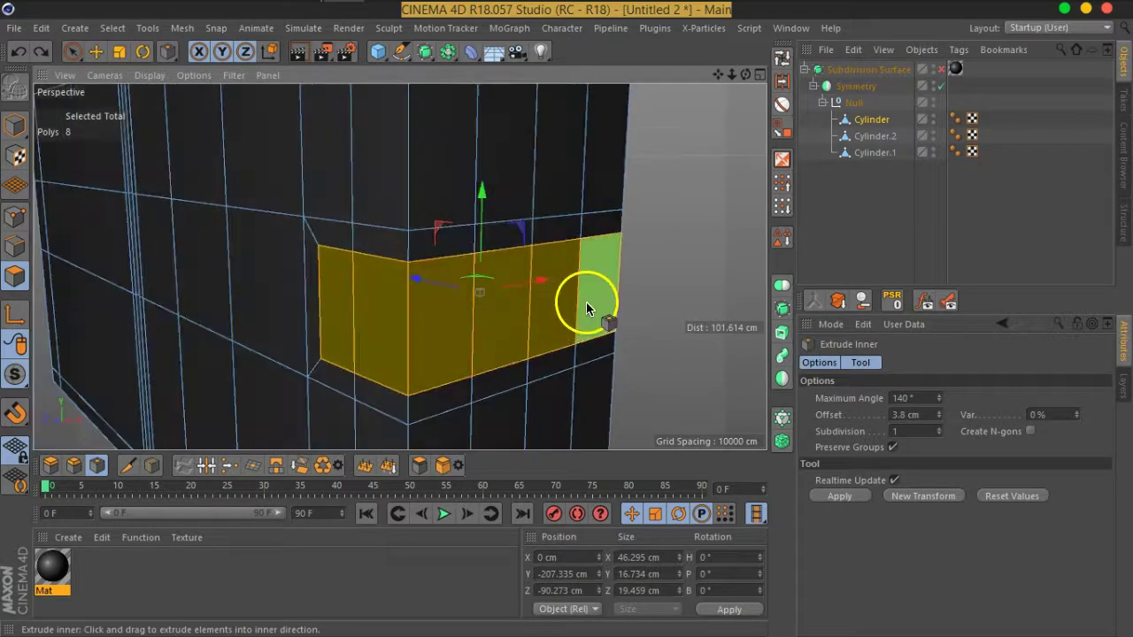
click(586, 302)
shift+click(506, 325)
shift+click(443, 345)
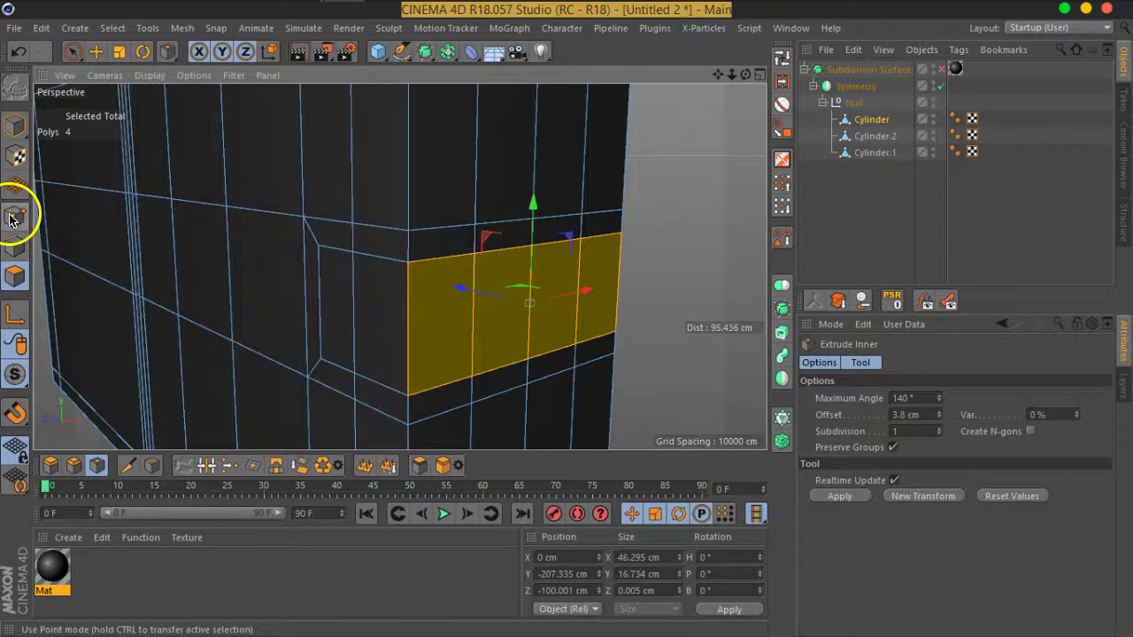
Step: Enable snapping to vertices and edges with midpoint snapping off, and activate the Move tool
click(17, 412)
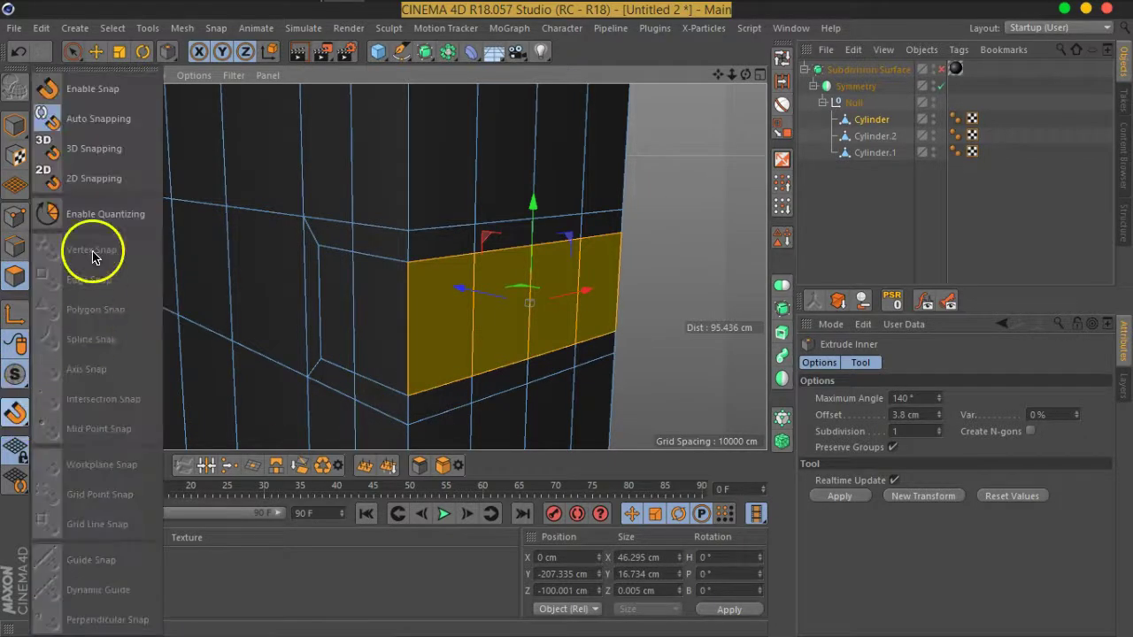
click(92, 89)
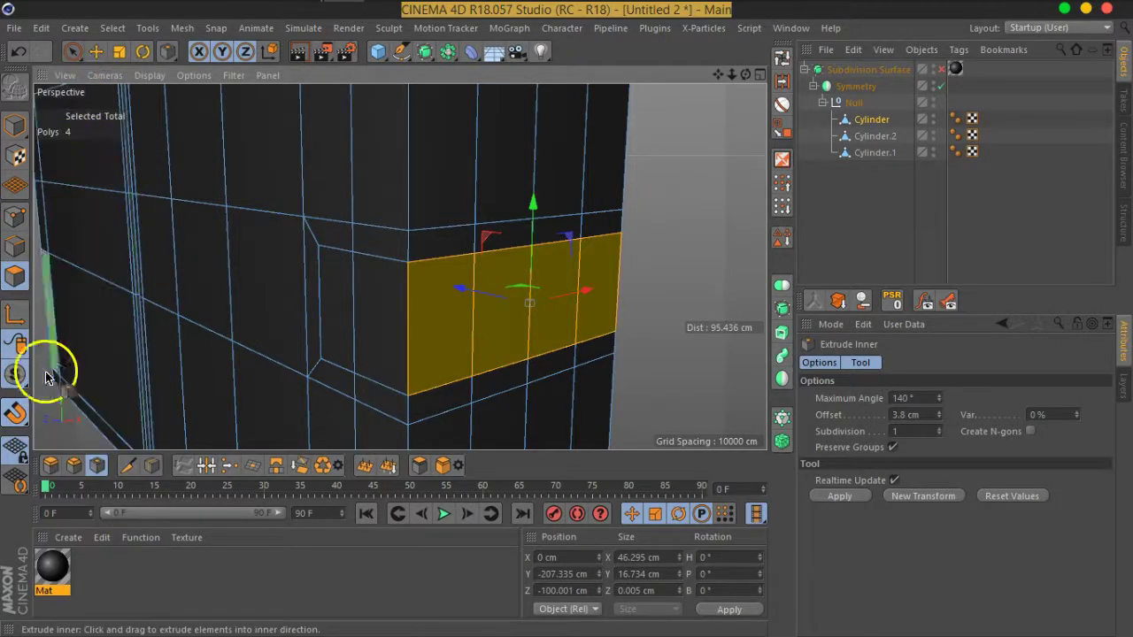
click(18, 409)
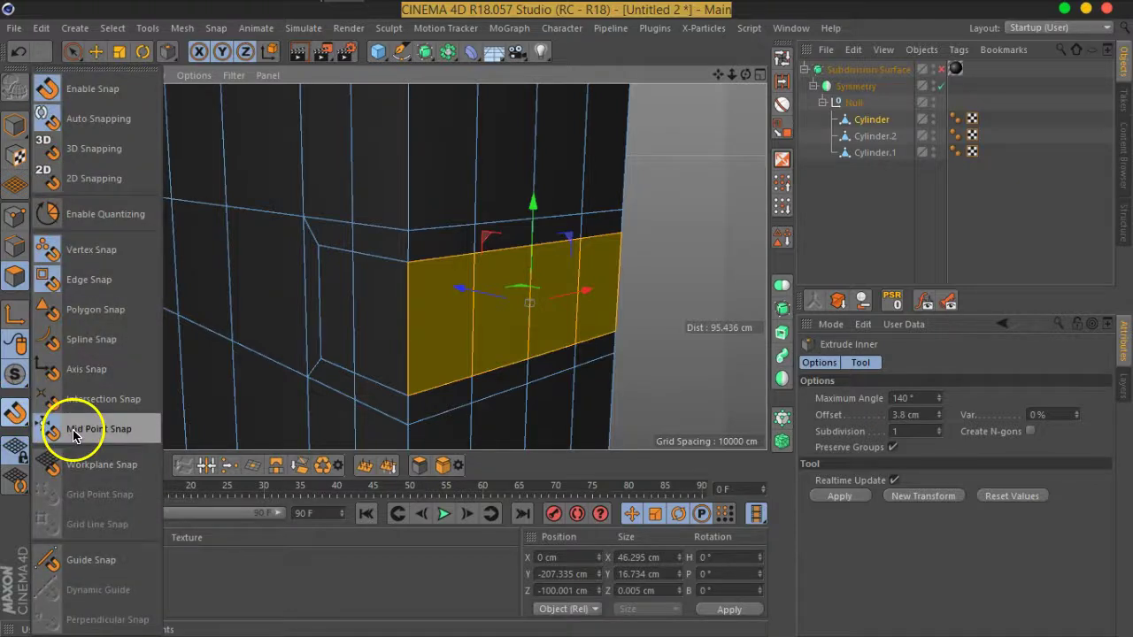
click(16, 416)
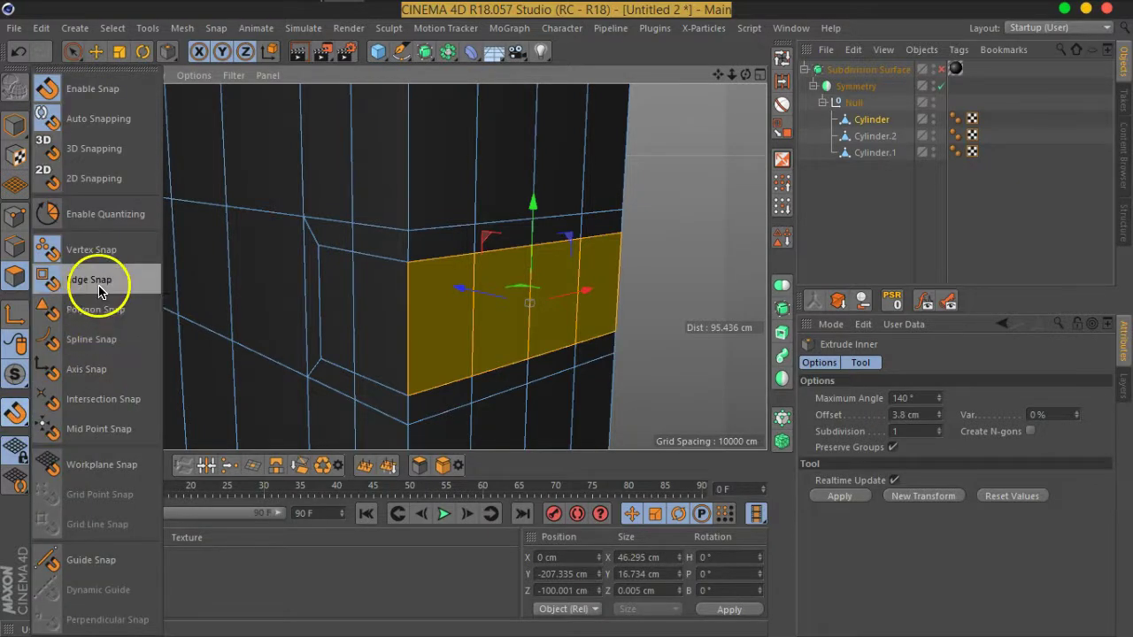
click(14, 413)
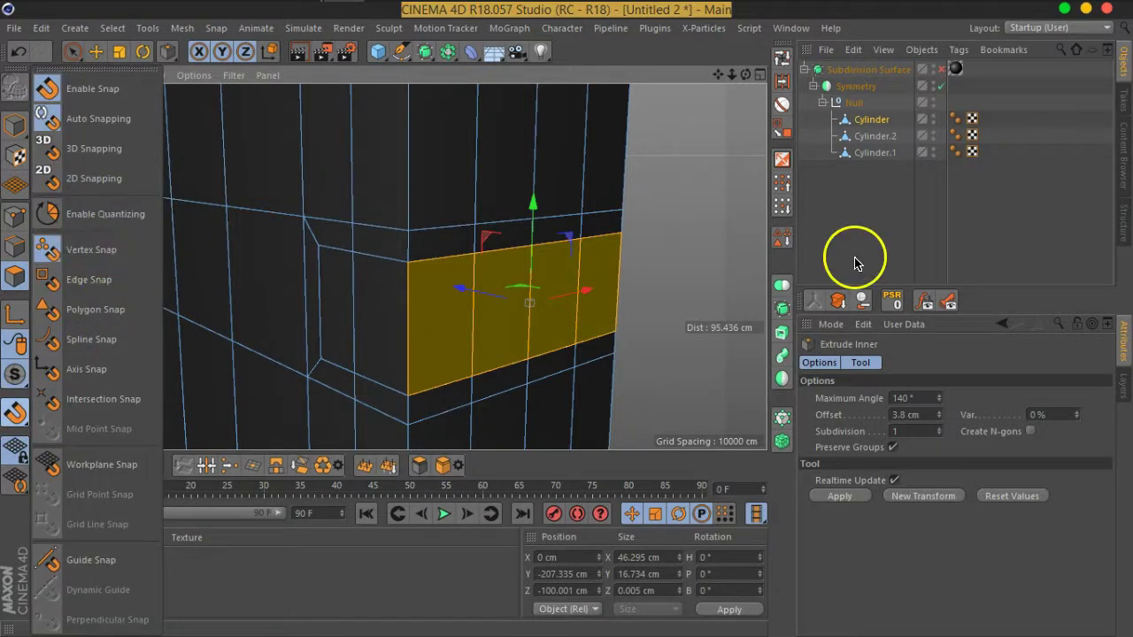
alt+drag(481, 367, 494, 306)
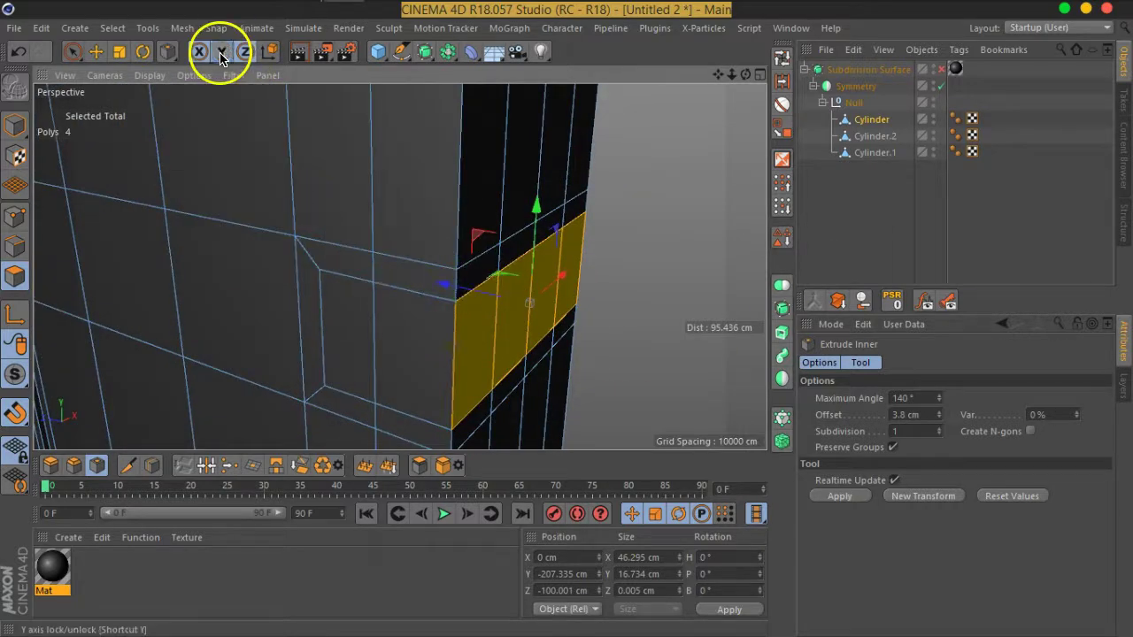
click(97, 55)
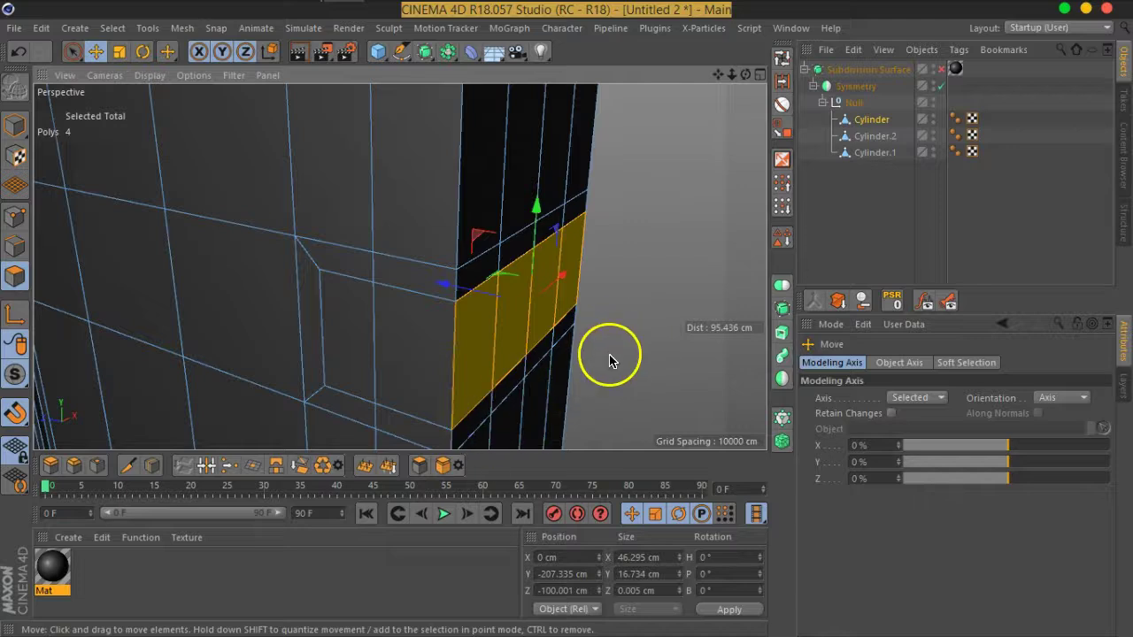
Step: Push the four faces into the leg to Z −80.536 cm, snapped to a vertex
alt+middle_drag(609, 361, 628, 309)
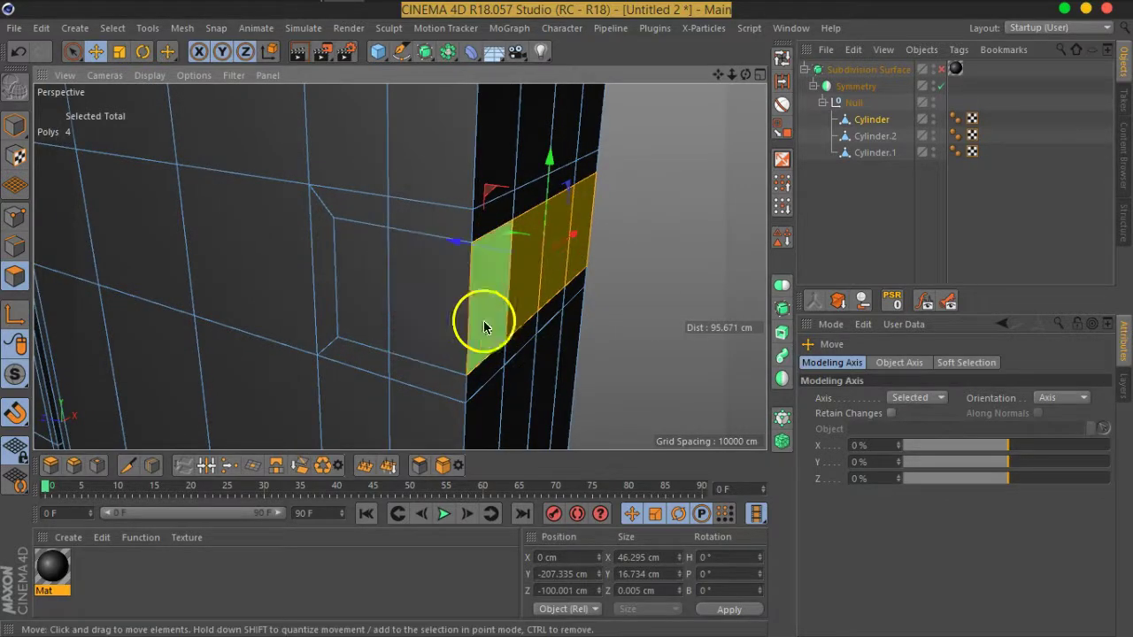
alt+drag(481, 324, 442, 322)
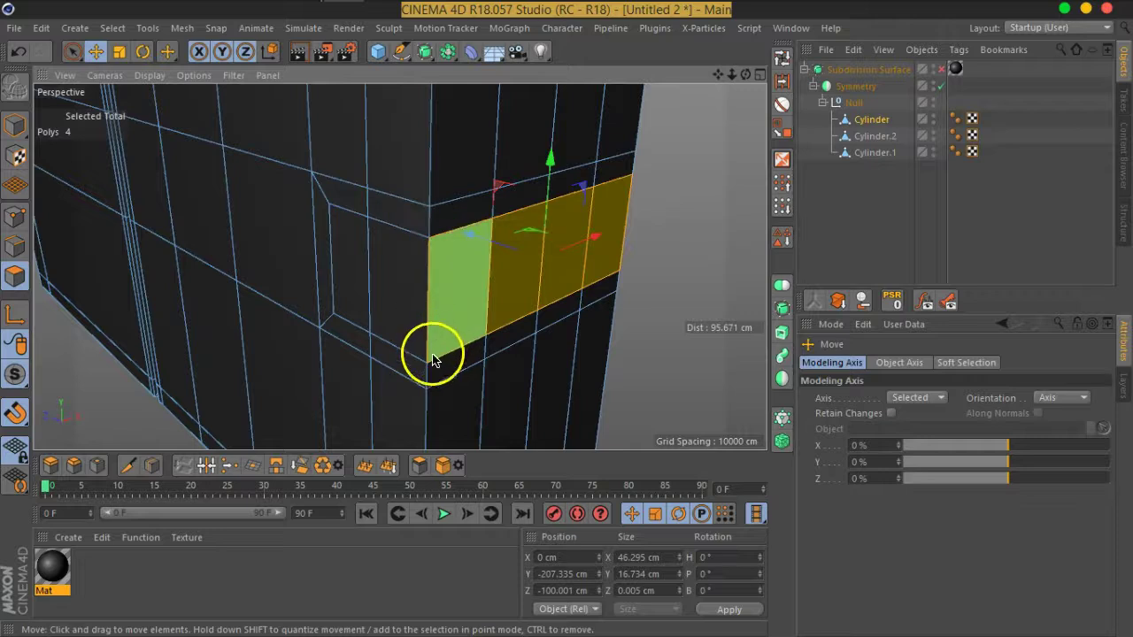
mouse_move(612, 316)
alt+mouse_down()
mouse_move(522, 307)
mouse_move(589, 341)
mouse_move(505, 363)
alt+mouse_up()
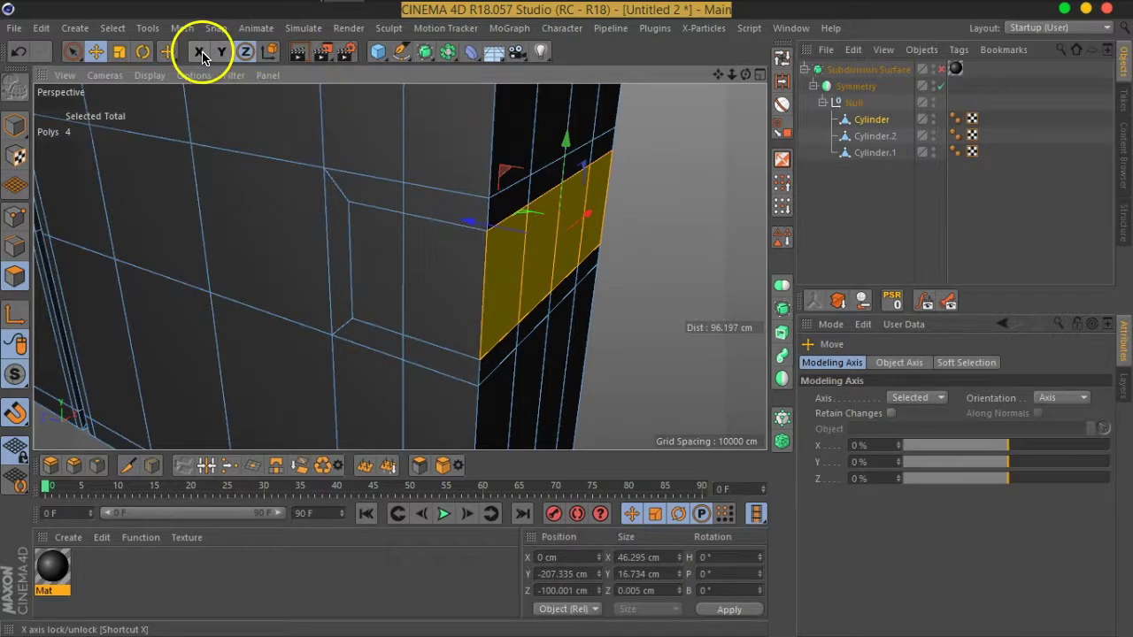
mouse_move(476, 363)
mouse_down()
mouse_move(341, 325)
mouse_move(368, 327)
mouse_up()
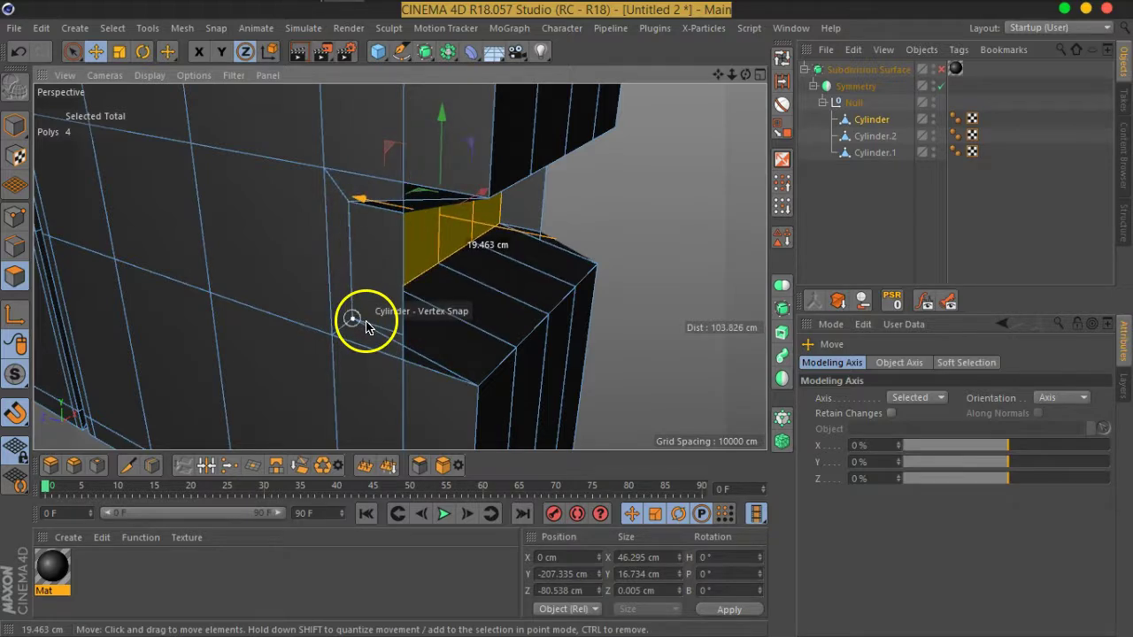
mouse_move(706, 374)
alt+mouse_down()
mouse_move(650, 336)
mouse_move(396, 312)
mouse_move(678, 324)
mouse_move(657, 328)
mouse_move(692, 276)
mouse_move(720, 304)
mouse_move(552, 304)
mouse_move(386, 278)
mouse_move(665, 286)
mouse_move(694, 303)
alt+mouse_up()
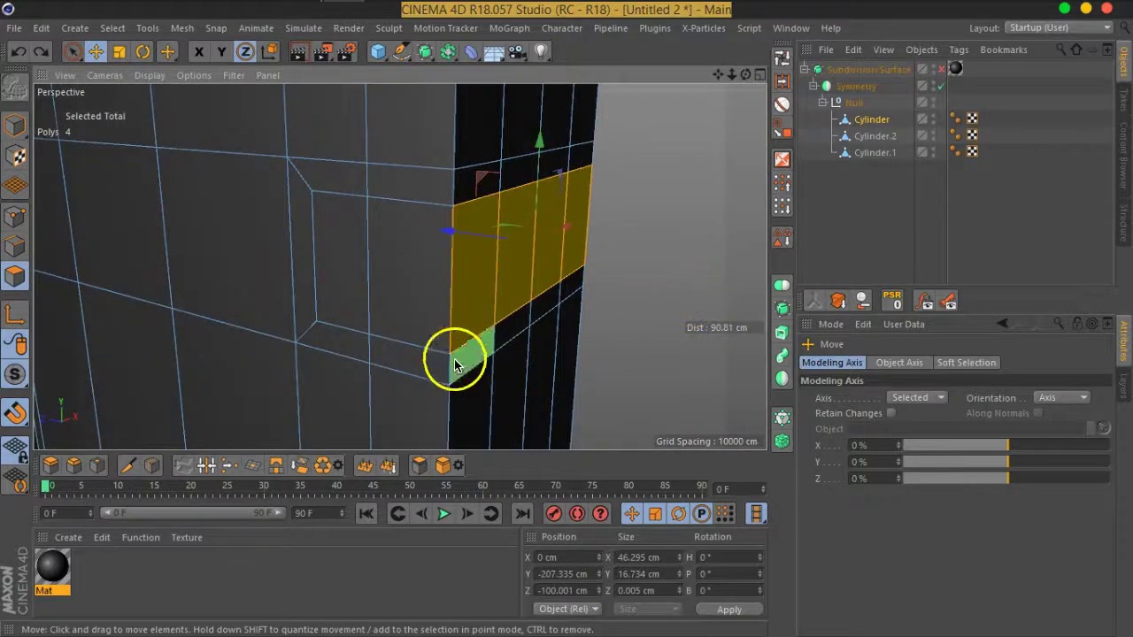
mouse_move(450, 354)
mouse_down()
mouse_move(324, 324)
mouse_move(377, 328)
mouse_move(221, 342)
mouse_move(254, 328)
mouse_move(366, 354)
mouse_move(429, 353)
mouse_up()
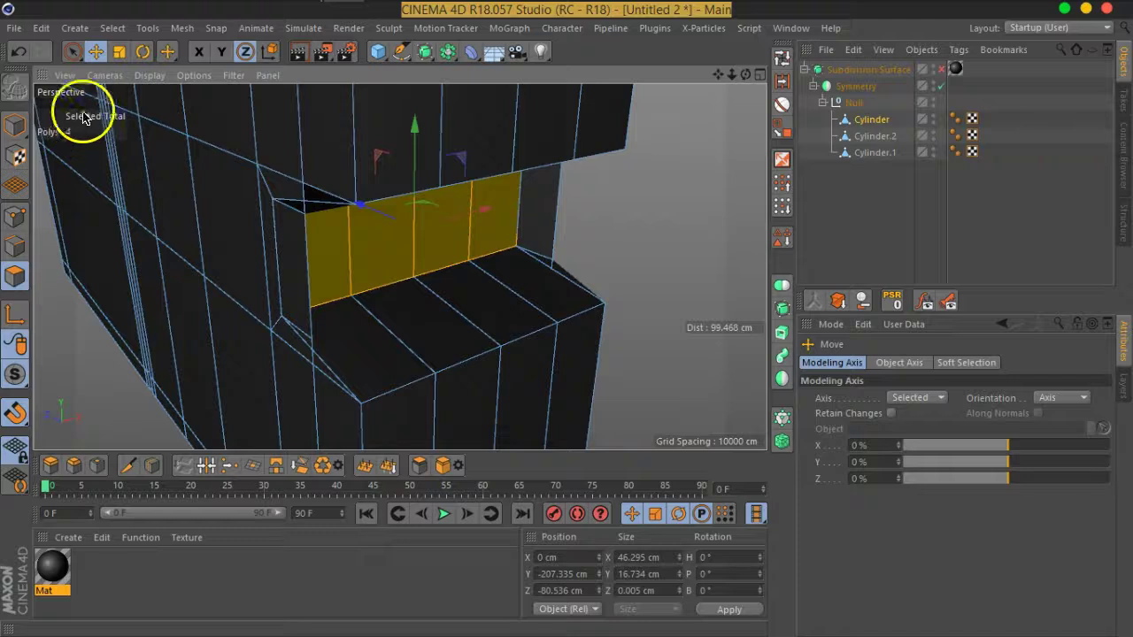
Step: Select the recess's inner side face with Live Selection
click(73, 50)
mouse_move(215, 404)
alt+mouse_down()
mouse_move(480, 316)
mouse_move(553, 220)
alt+mouse_up()
click(535, 212)
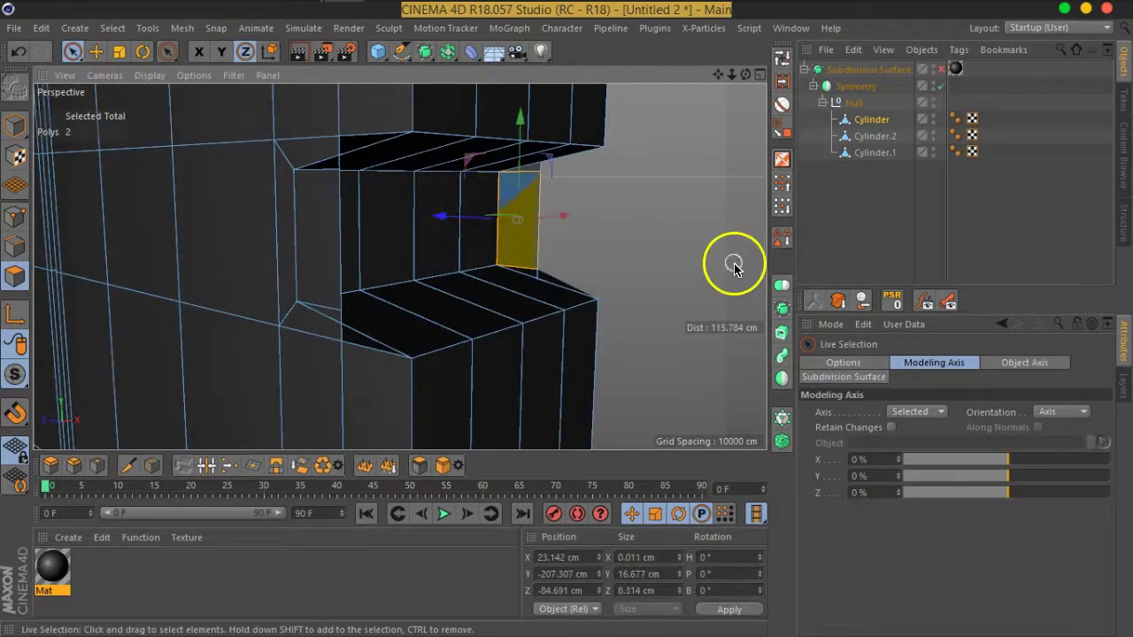
Step: Delete the notch's stray inner side face
key(Delete)
click(542, 270)
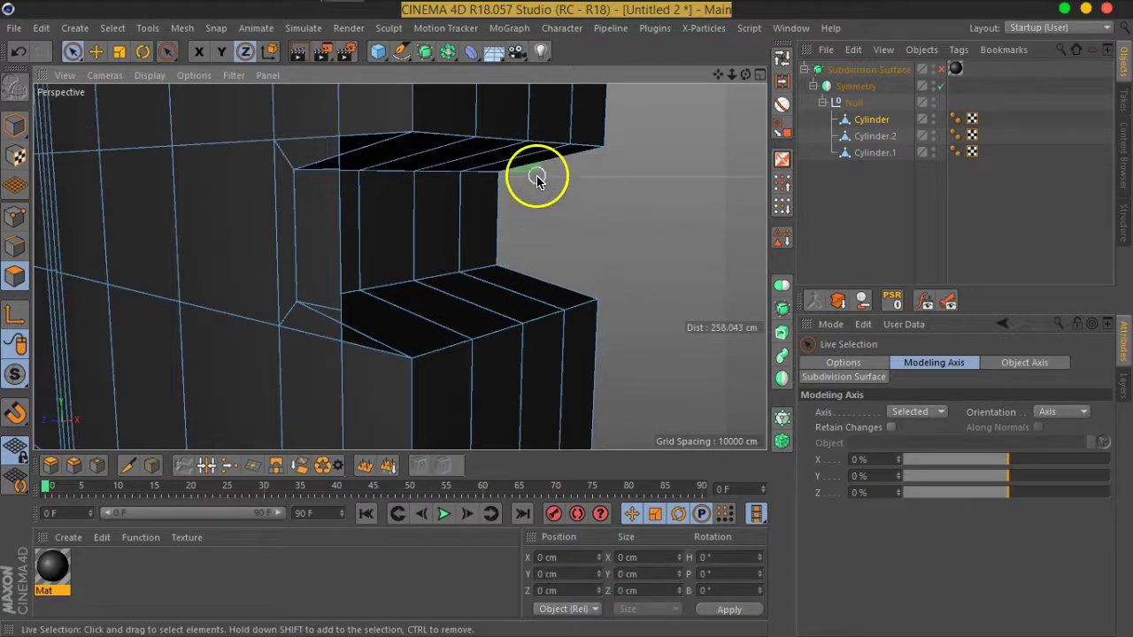
alt+drag(593, 255, 459, 266)
mouse_move(312, 301)
alt+mouse_down()
mouse_move(506, 298)
mouse_move(546, 286)
mouse_move(461, 286)
alt+mouse_up()
Step: Live-select the row of four notch faces
click(461, 284)
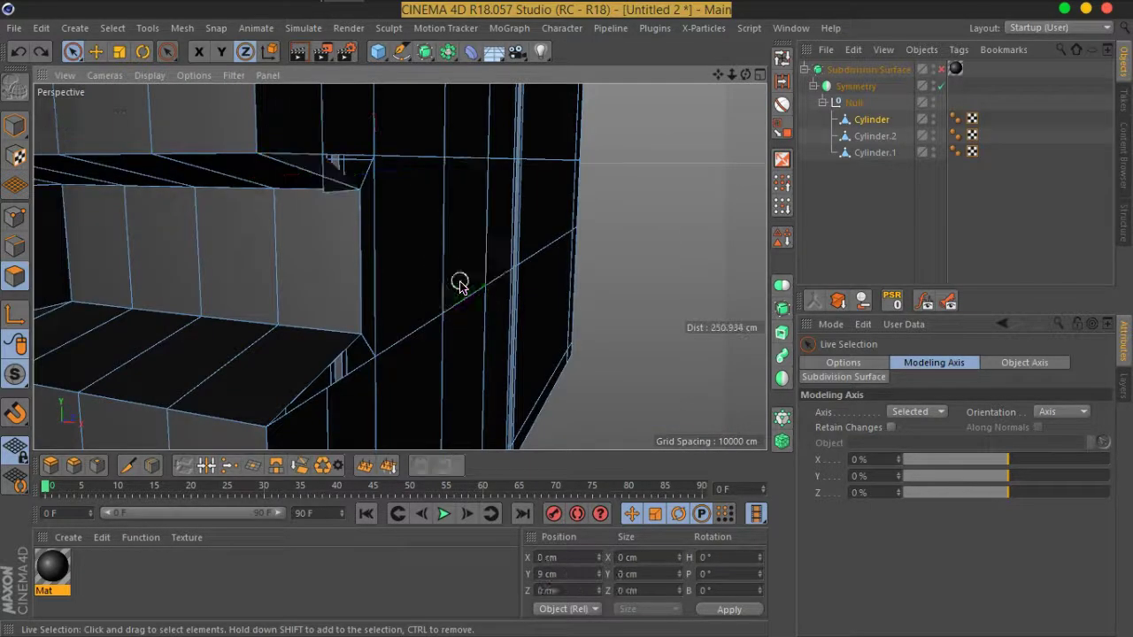
click(461, 284)
click(460, 283)
click(460, 283)
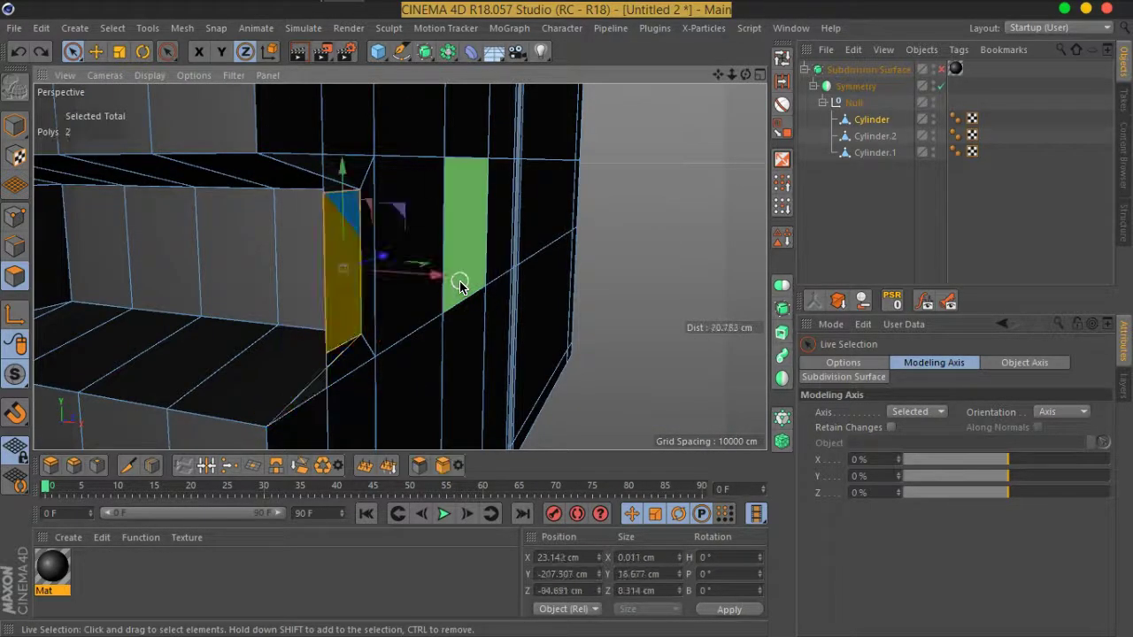
mouse_move(460, 283)
alt+mouse_down()
mouse_move(284, 304)
mouse_move(387, 314)
mouse_move(278, 309)
mouse_move(244, 329)
mouse_move(428, 309)
mouse_move(470, 286)
alt+mouse_up()
click(363, 312)
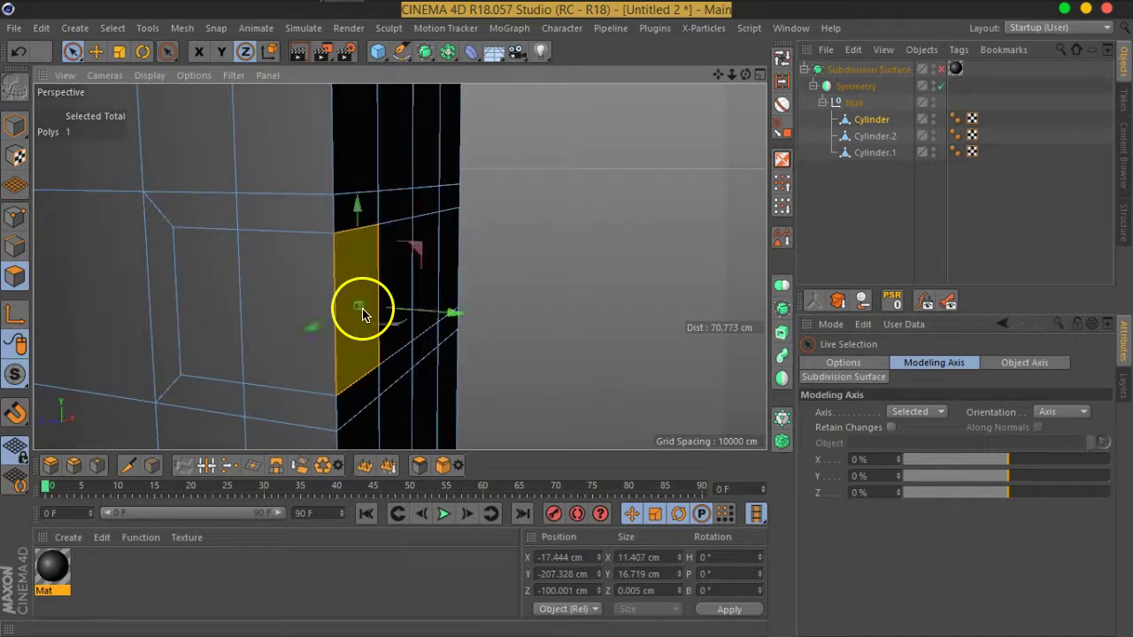
alt+drag(549, 319, 356, 303)
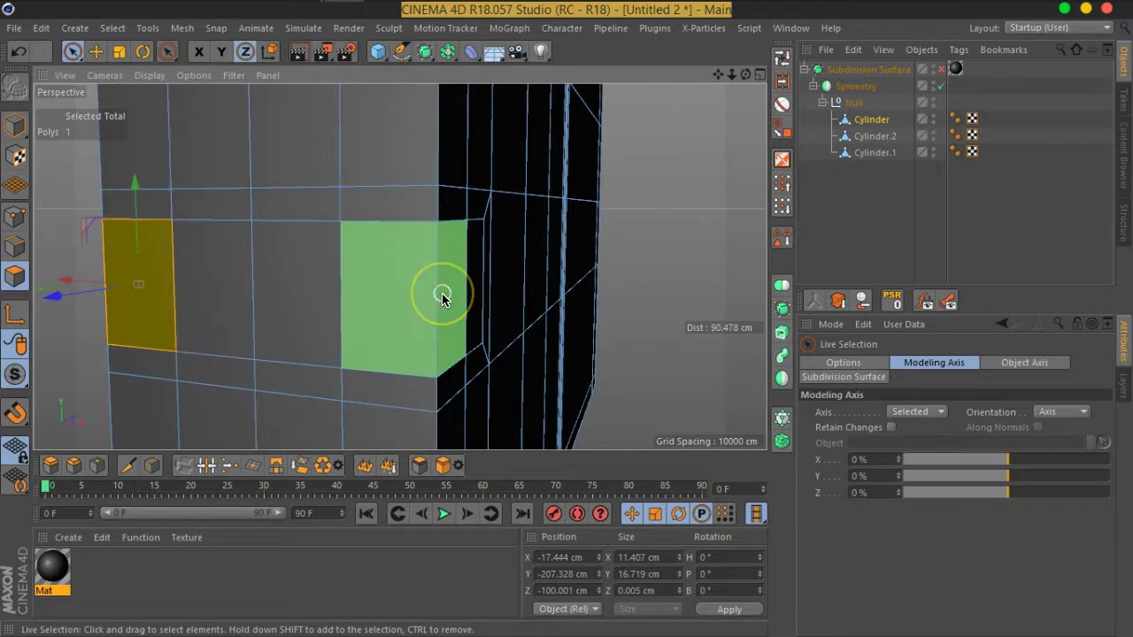
click(400, 305)
mouse_move(399, 301)
mouse_down()
mouse_move(165, 304)
mouse_move(169, 324)
mouse_move(358, 334)
mouse_move(286, 336)
mouse_move(445, 286)
mouse_move(488, 311)
mouse_move(437, 309)
mouse_move(430, 286)
mouse_move(309, 232)
mouse_move(369, 245)
mouse_move(315, 239)
mouse_up()
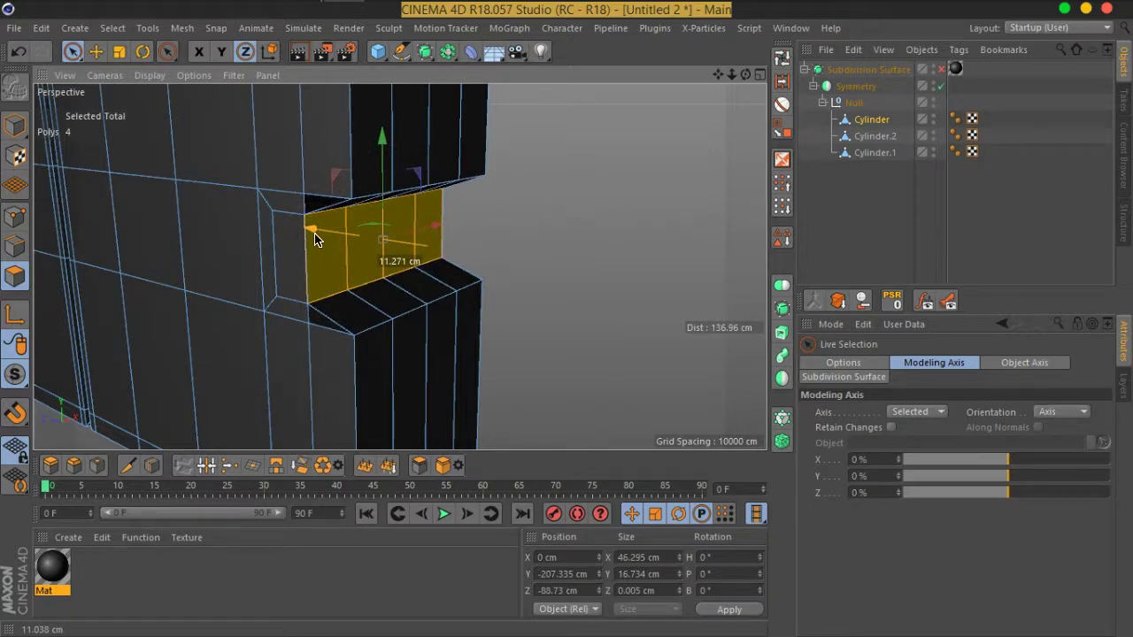
Step: Move the four notch faces along Z to about −100 cm
mouse_move(315, 239)
mouse_down()
mouse_move(283, 232)
mouse_move(329, 245)
mouse_move(313, 235)
mouse_move(312, 245)
mouse_up()
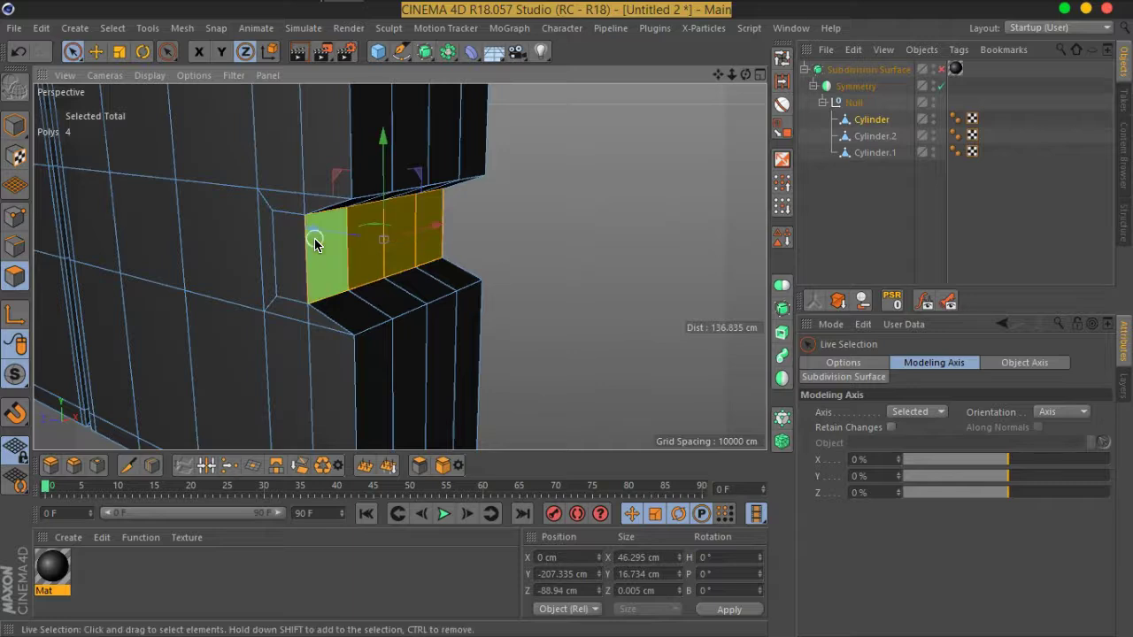
drag(314, 245, 315, 238)
click(789, 239)
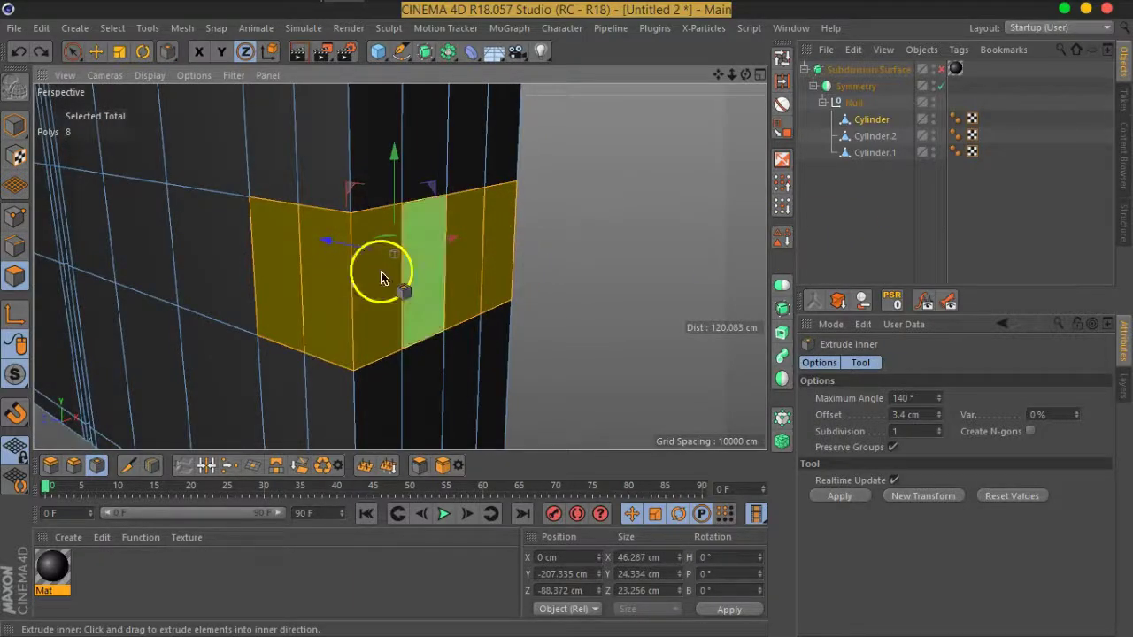
Step: Adjust the face selection so only the four notch faces are selected
ctrl+click(290, 271)
mouse_move(280, 288)
alt+mouse_down()
mouse_move(536, 283)
mouse_move(469, 337)
mouse_move(610, 319)
mouse_move(468, 308)
mouse_move(265, 319)
alt+mouse_up()
ctrl+click(523, 286)
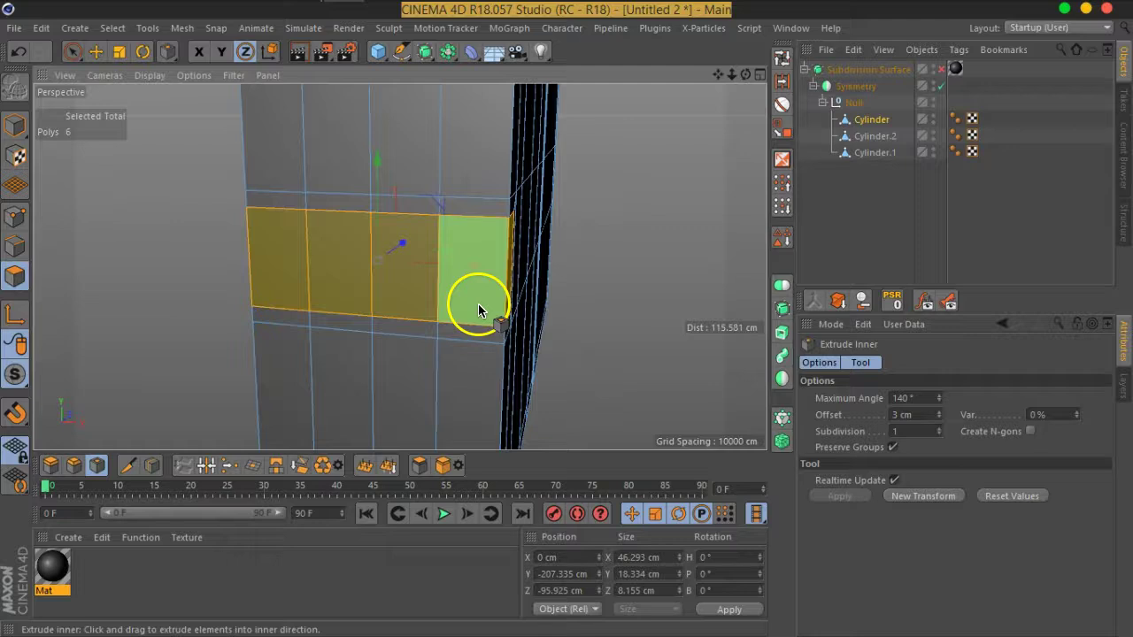
click(478, 303)
shift+click(425, 310)
shift+click(310, 307)
mouse_move(309, 306)
alt+mouse_down()
mouse_move(324, 328)
mouse_move(157, 366)
alt+mouse_up()
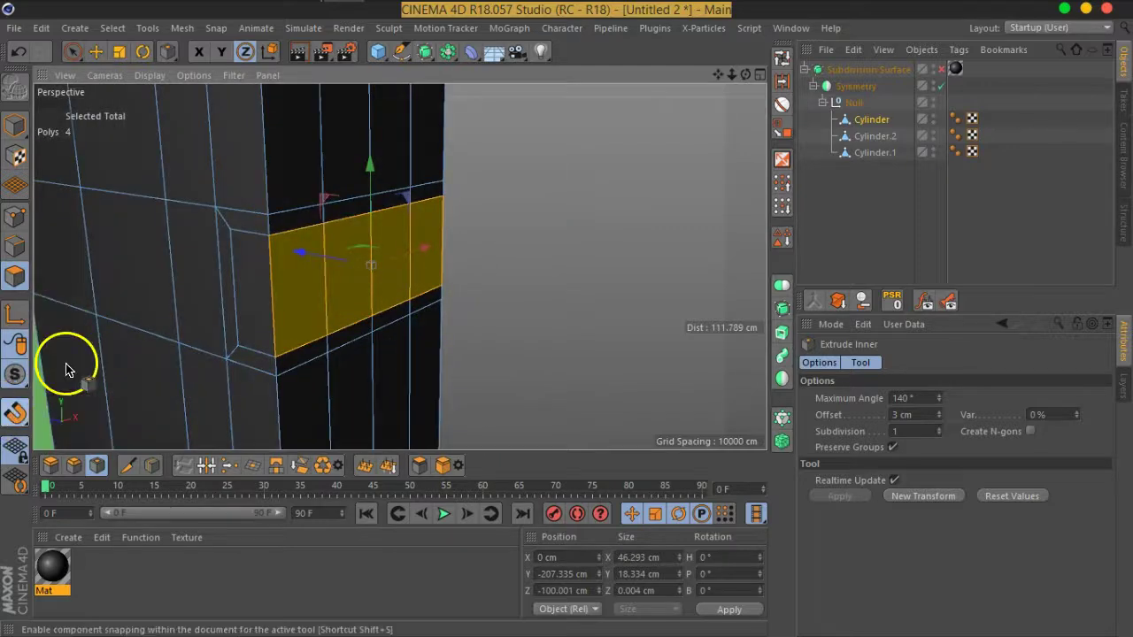
alt+drag(213, 291, 414, 266)
Step: Move the four faces 8.159 cm along Z to −91.842 cm, snapped to a vertex
click(11, 412)
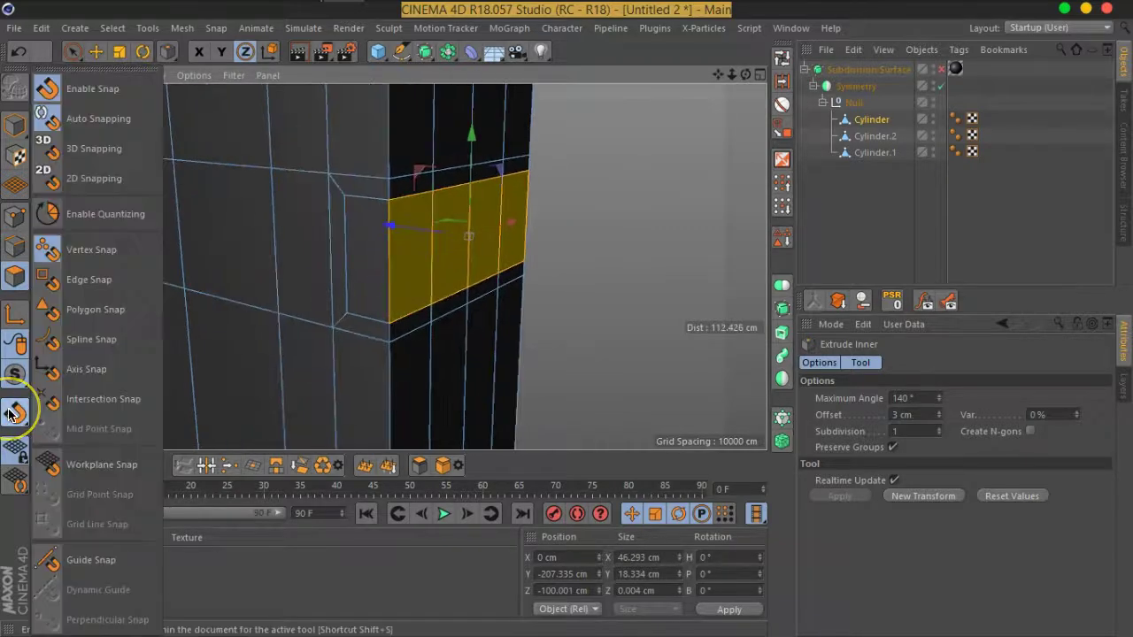
click(948, 236)
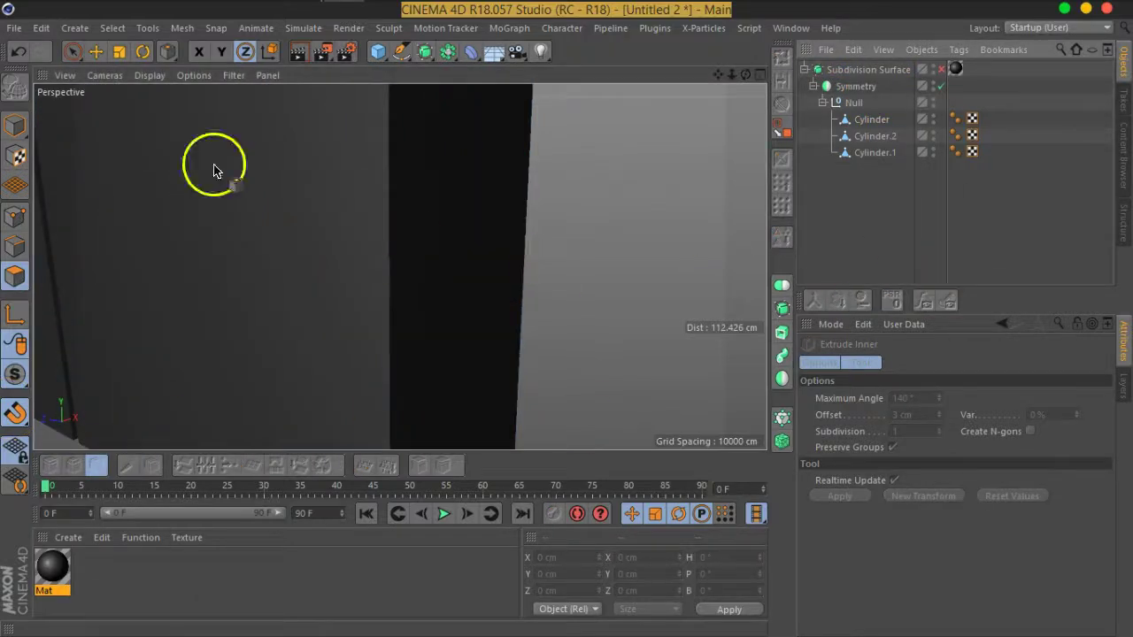
click(852, 154)
click(859, 119)
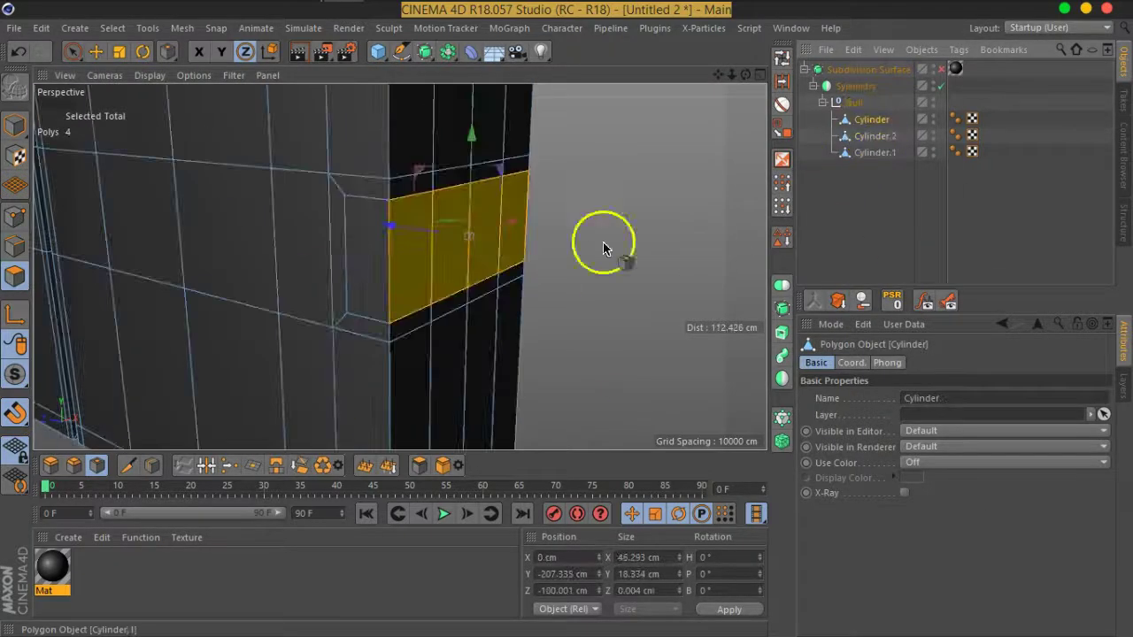
click(73, 51)
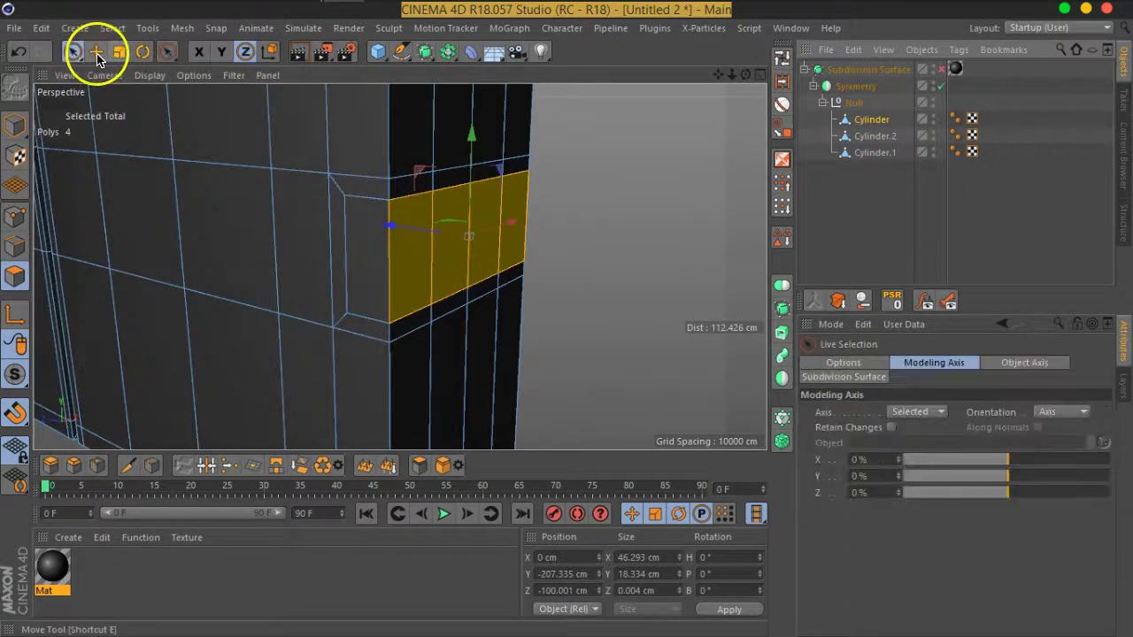
click(96, 54)
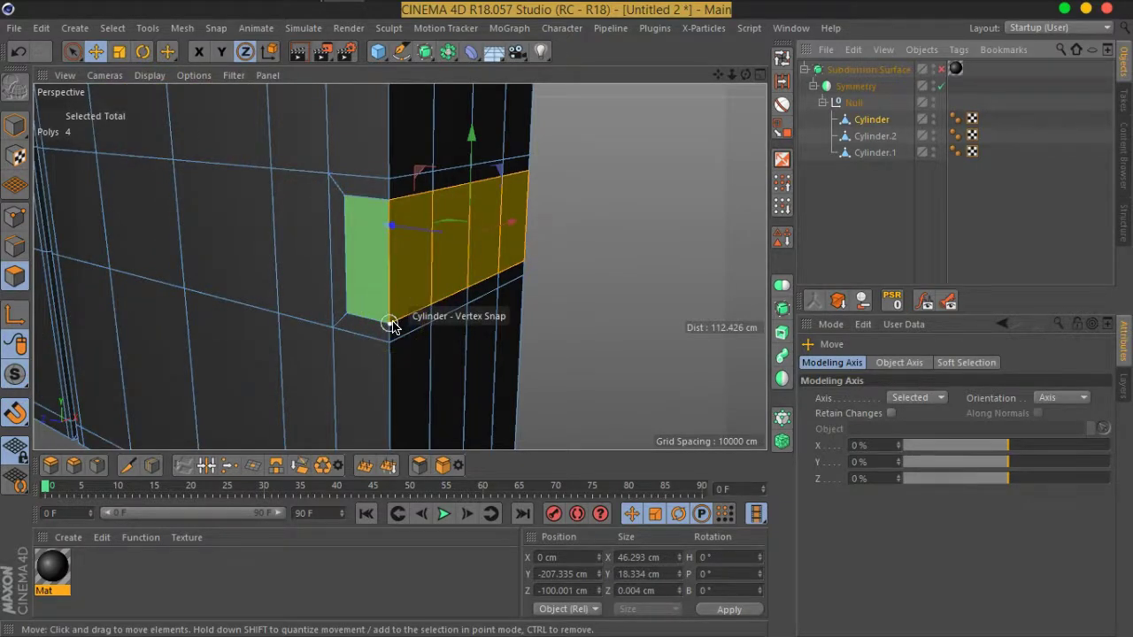
drag(392, 325, 361, 319)
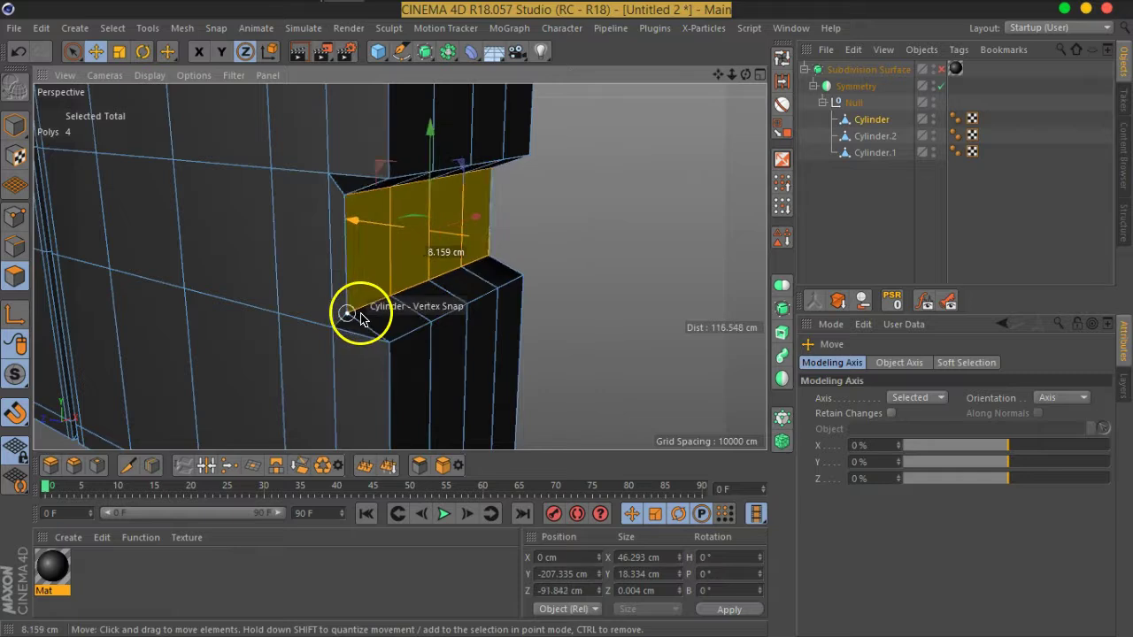
mouse_move(505, 304)
alt+mouse_down()
mouse_move(387, 308)
mouse_move(157, 292)
mouse_move(242, 291)
mouse_move(298, 274)
mouse_move(153, 290)
alt+mouse_up()
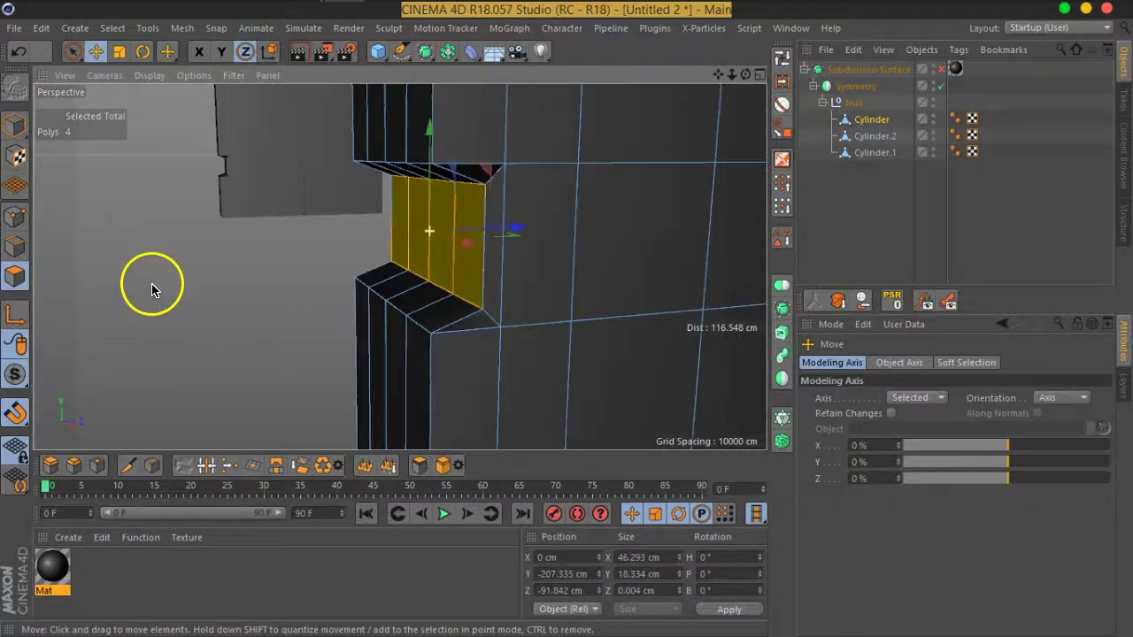
scroll(418, 249, up, 2)
click(526, 387)
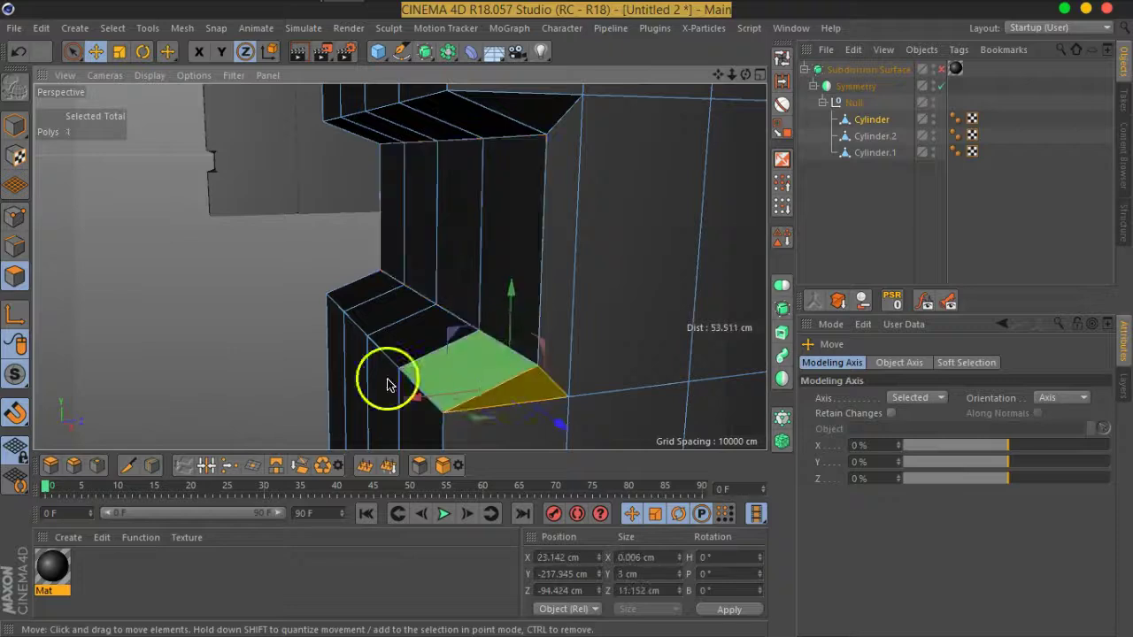
scroll(557, 393, up, 5)
mouse_move(556, 393)
alt+mouse_down()
mouse_move(619, 384)
mouse_move(392, 374)
mouse_move(290, 353)
mouse_move(212, 313)
mouse_move(625, 339)
mouse_move(806, 280)
alt+mouse_up()
click(941, 69)
mouse_move(683, 273)
alt+mouse_down()
mouse_move(561, 313)
mouse_move(561, 357)
mouse_move(240, 321)
mouse_move(569, 345)
alt+mouse_up()
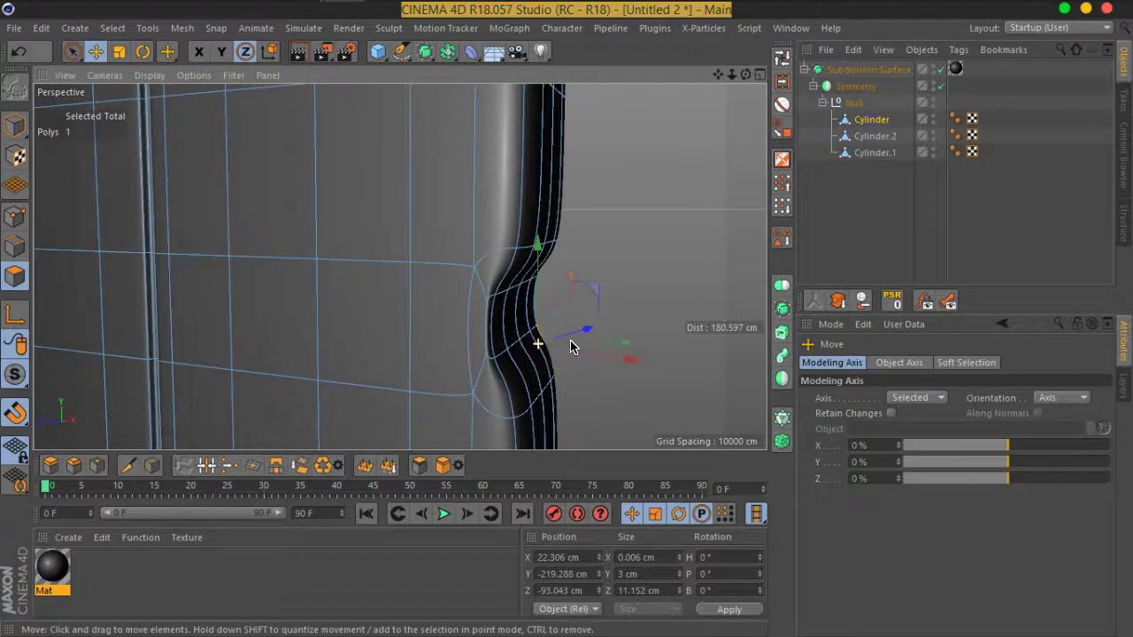
click(941, 69)
mouse_move(554, 263)
alt+mouse_down()
mouse_move(463, 324)
mouse_move(422, 306)
mouse_move(461, 307)
mouse_move(492, 327)
alt+mouse_up()
scroll(472, 302, up, 5)
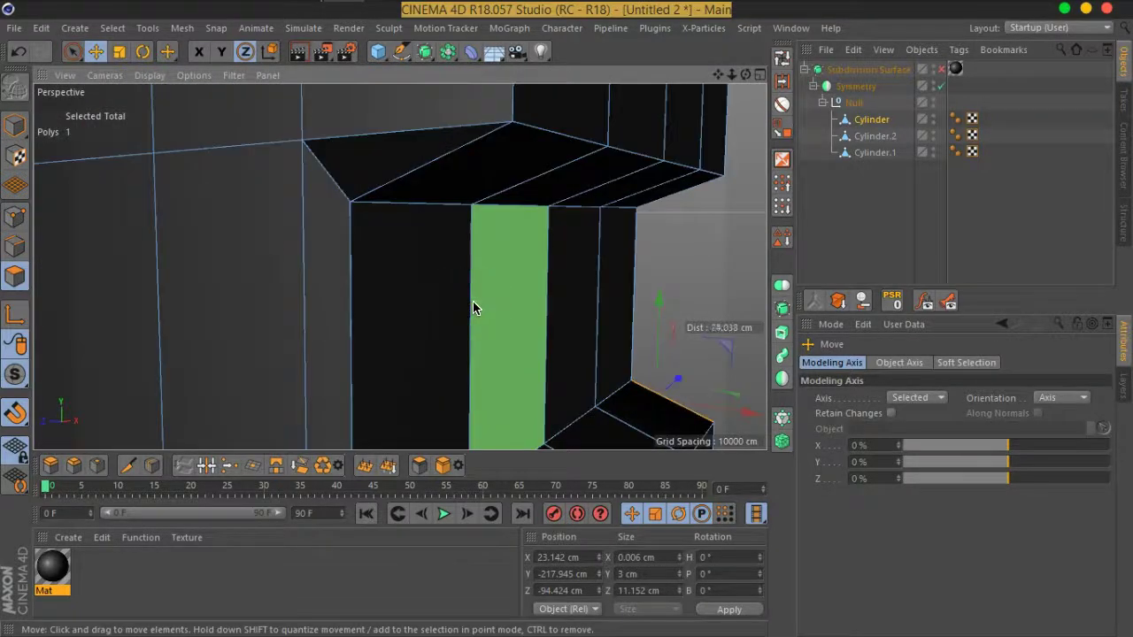
scroll(473, 306, down, 3)
mouse_move(470, 308)
alt+mouse_down()
mouse_move(493, 339)
mouse_move(437, 313)
mouse_move(494, 306)
mouse_move(362, 296)
mouse_move(404, 310)
alt+mouse_up()
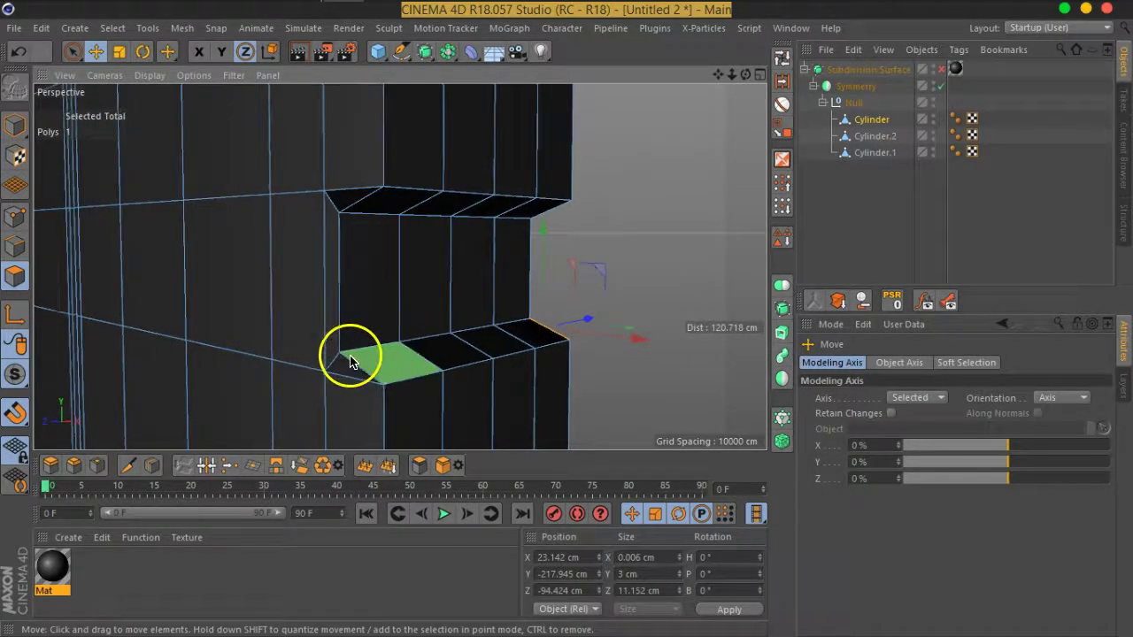
scroll(349, 354, up, 5)
click(339, 379)
mouse_move(445, 366)
alt+mouse_down()
mouse_move(375, 362)
mouse_move(366, 381)
mouse_move(296, 369)
mouse_move(477, 380)
alt+mouse_up()
scroll(475, 381, down, 3)
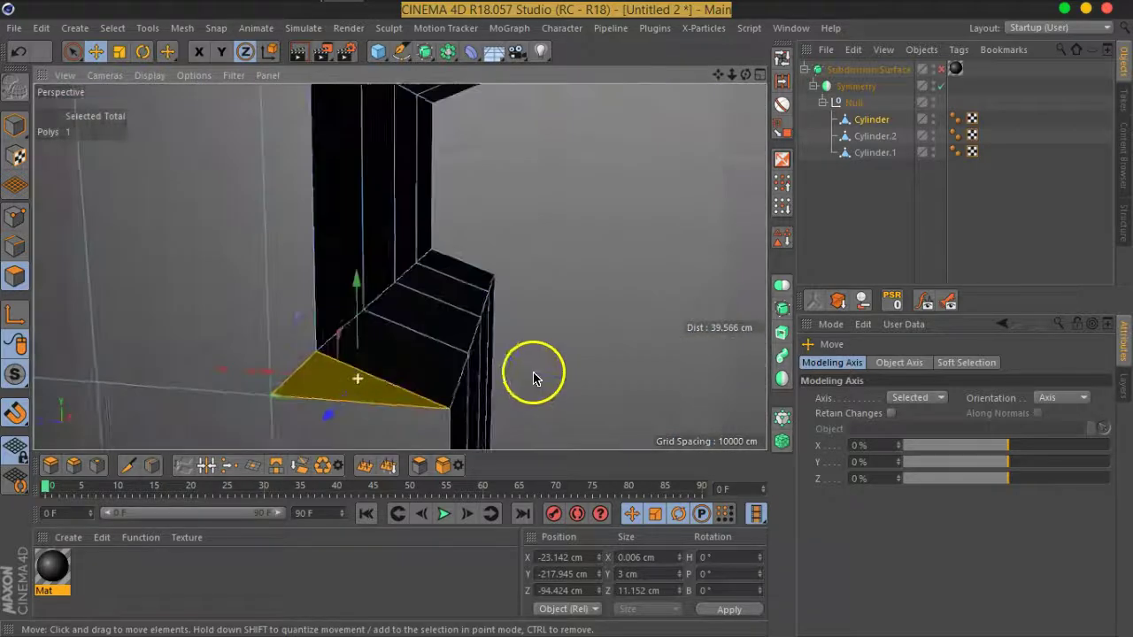
mouse_move(404, 369)
alt+mouse_down()
mouse_move(397, 385)
mouse_move(485, 354)
mouse_move(417, 328)
mouse_move(416, 341)
alt+mouse_up()
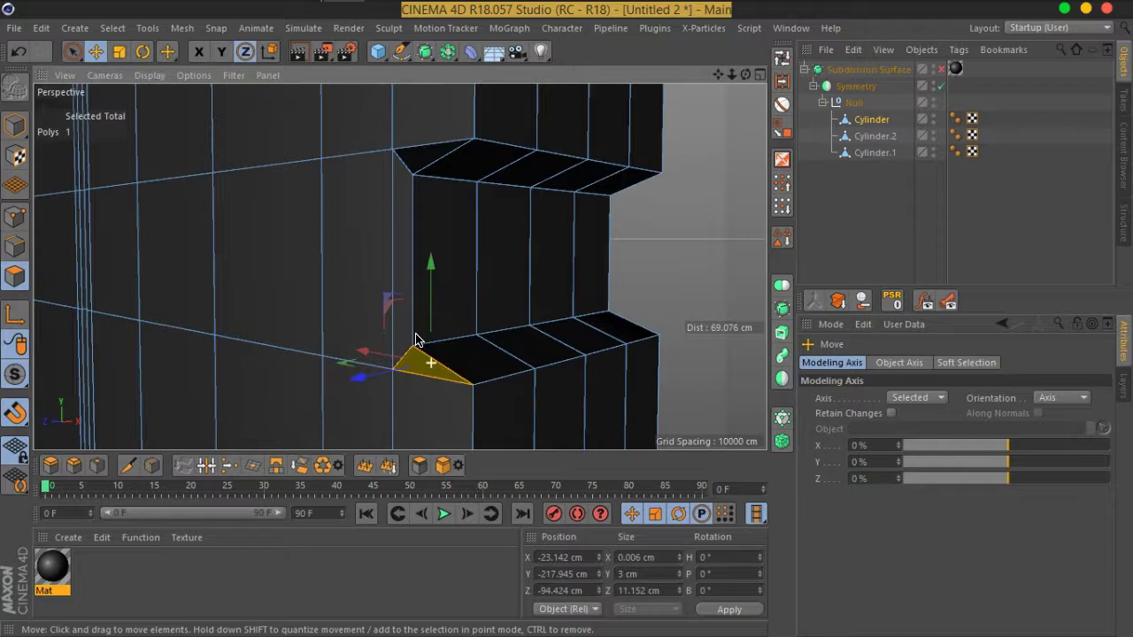
click(452, 314)
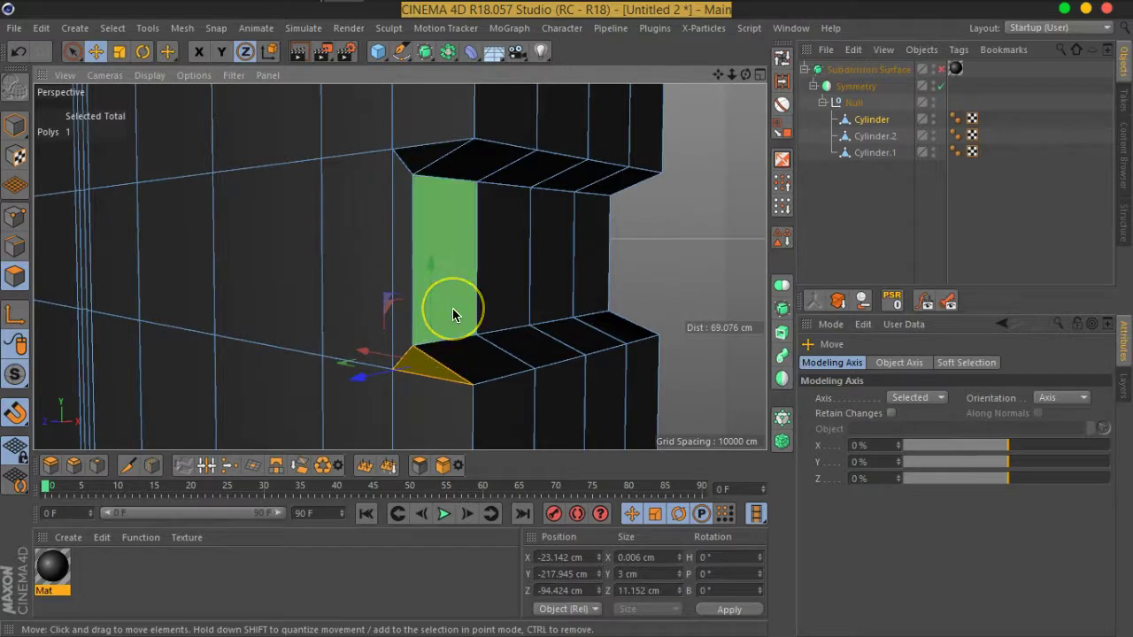
Step: With the Polygon Pen in point mode, weld a stray point into its neighbour
right_click(452, 314)
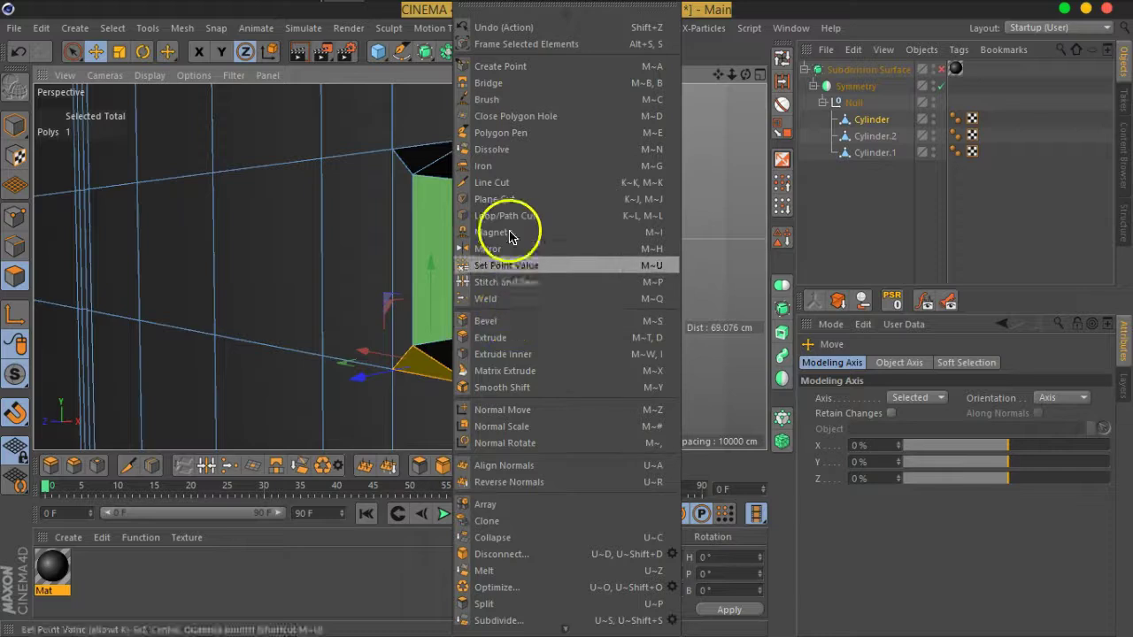
click(498, 132)
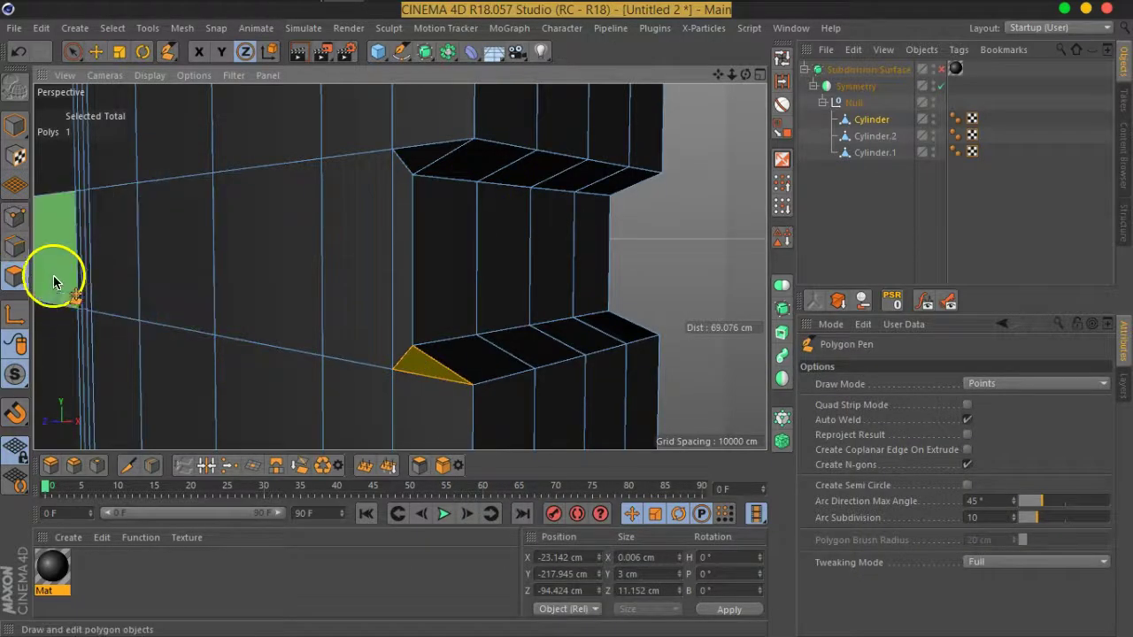
click(18, 218)
drag(419, 354, 397, 367)
scroll(435, 362, up, 2)
scroll(404, 365, up, 3)
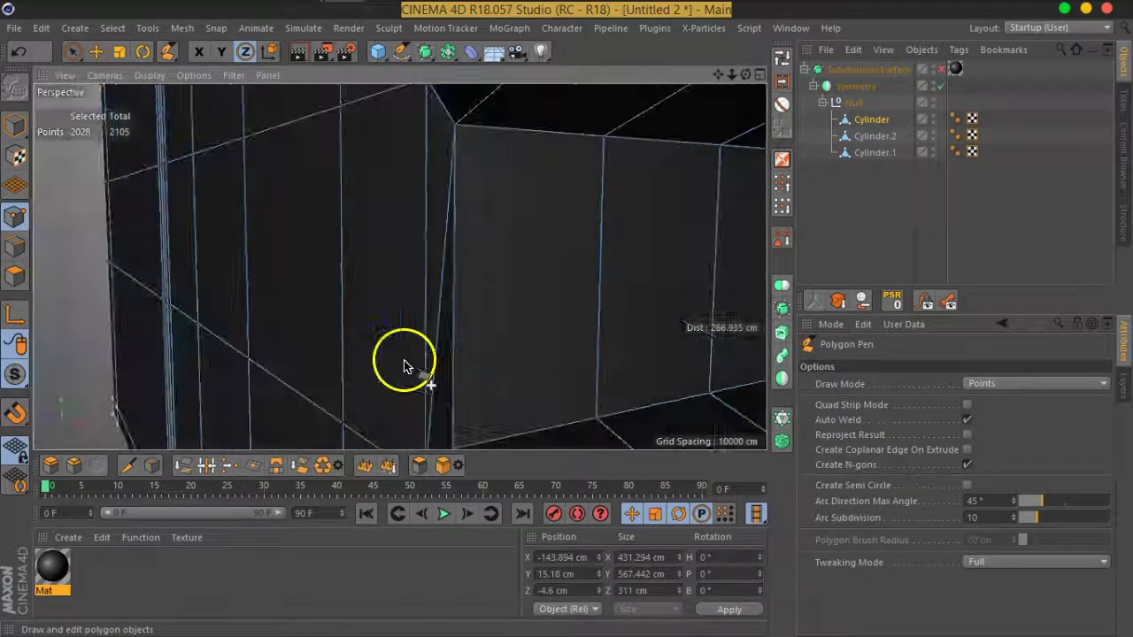
scroll(438, 365, down, 3)
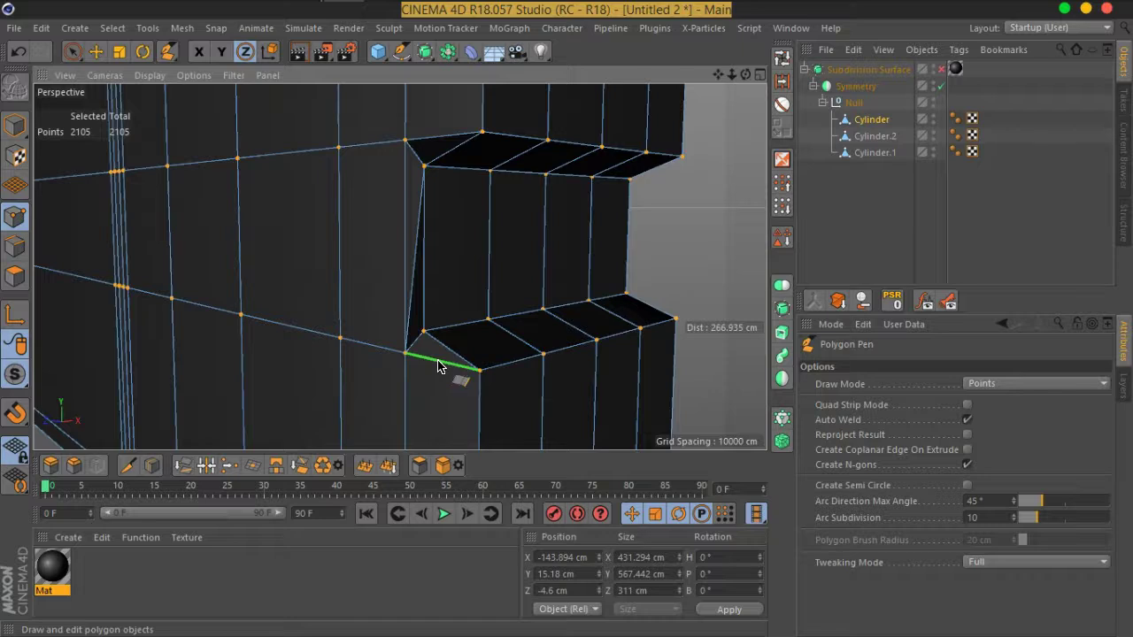
Step: Select all points and run Optimize to merge overlapping points
key(ctrl+a)
right_click(437, 365)
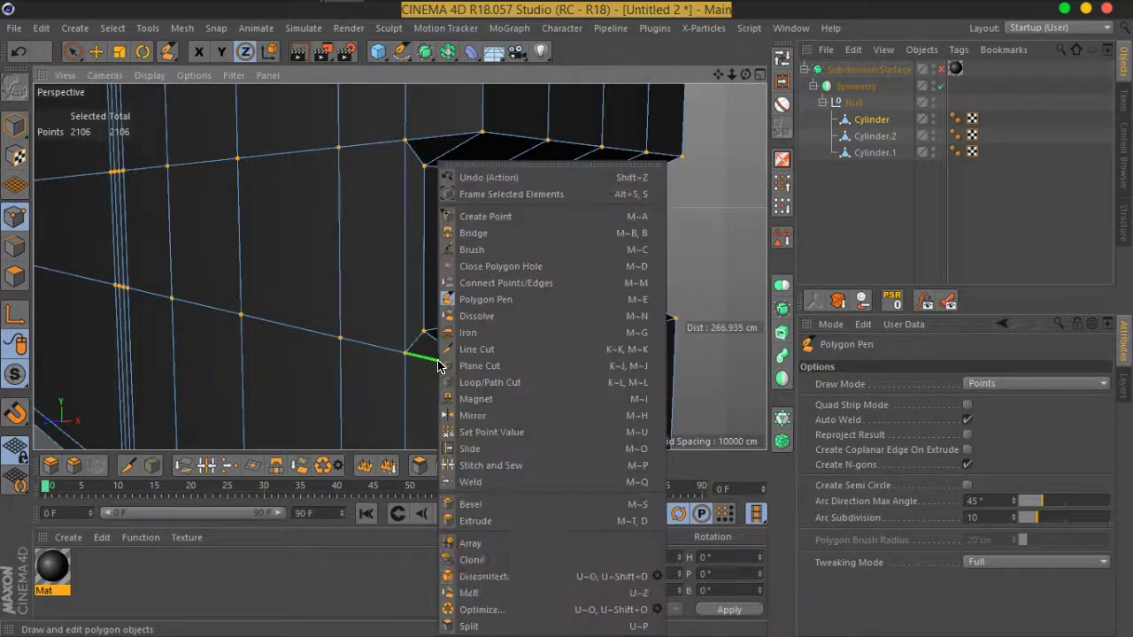
click(515, 610)
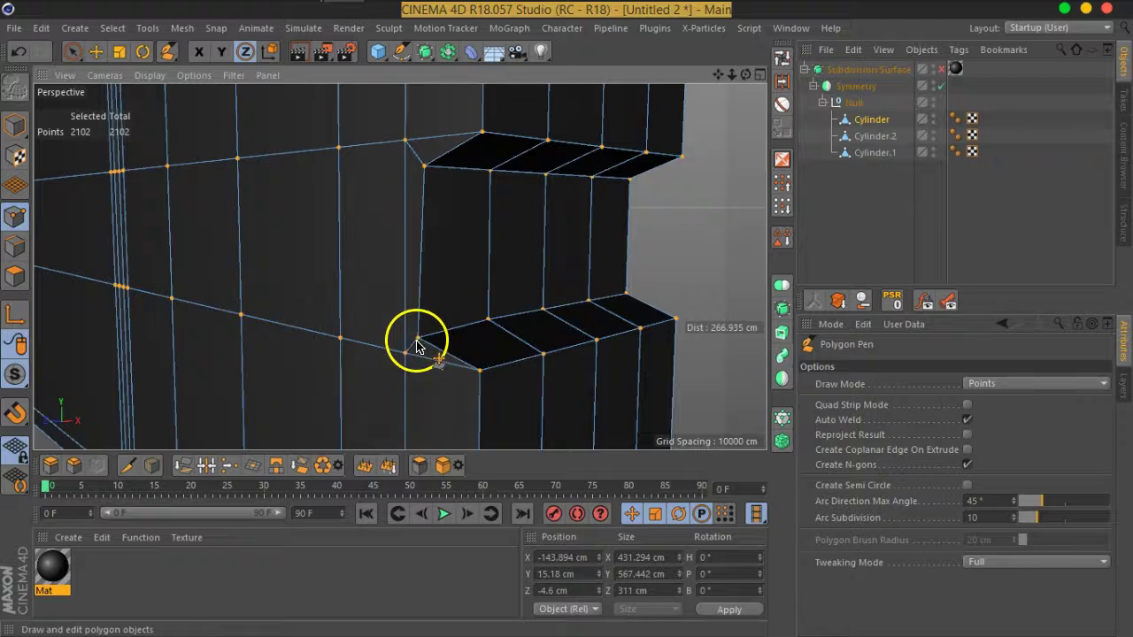
Step: Weld the stray vertex at the notch top and straighten its edges vertically
drag(407, 355, 448, 248)
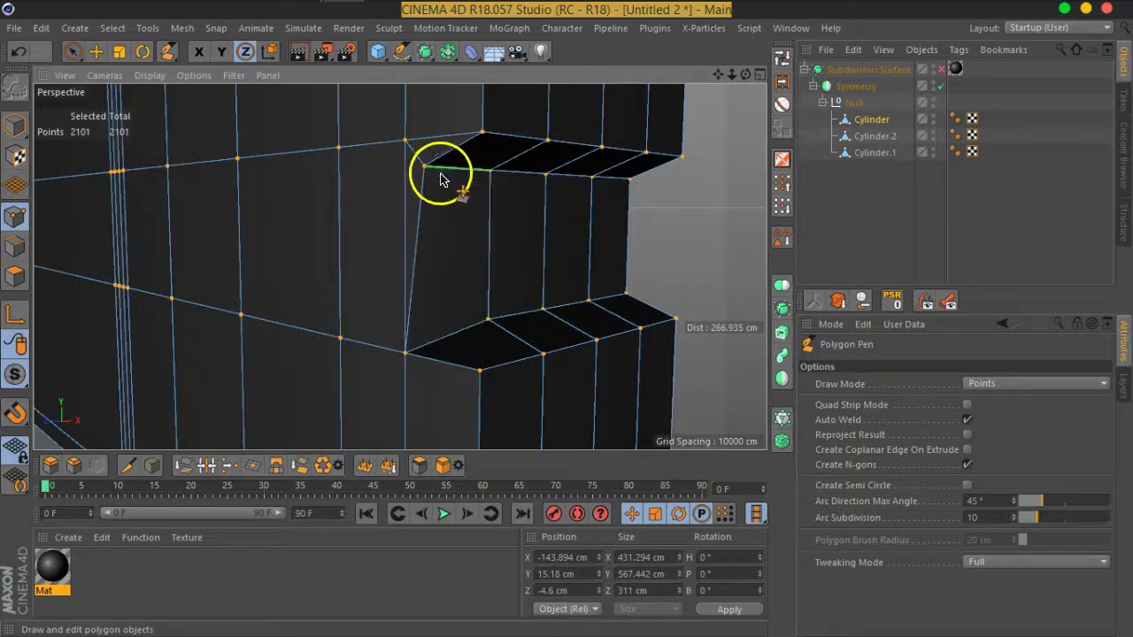
drag(423, 170, 406, 140)
mouse_move(405, 141)
alt+mouse_down()
mouse_move(612, 240)
mouse_move(649, 243)
mouse_move(587, 239)
alt+mouse_up()
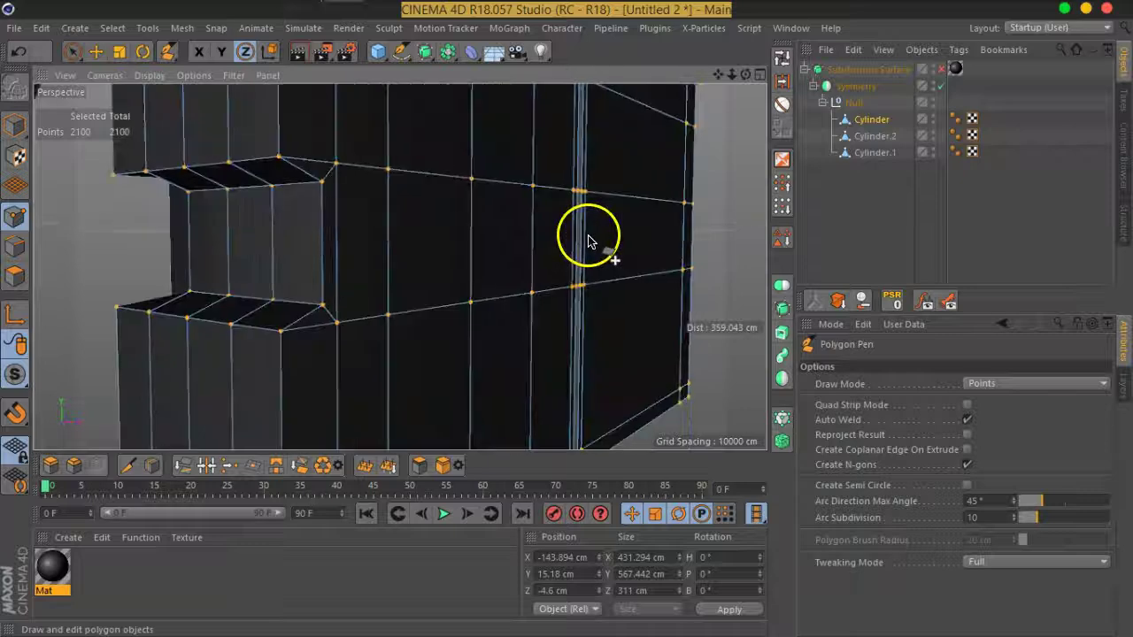
drag(322, 190, 331, 175)
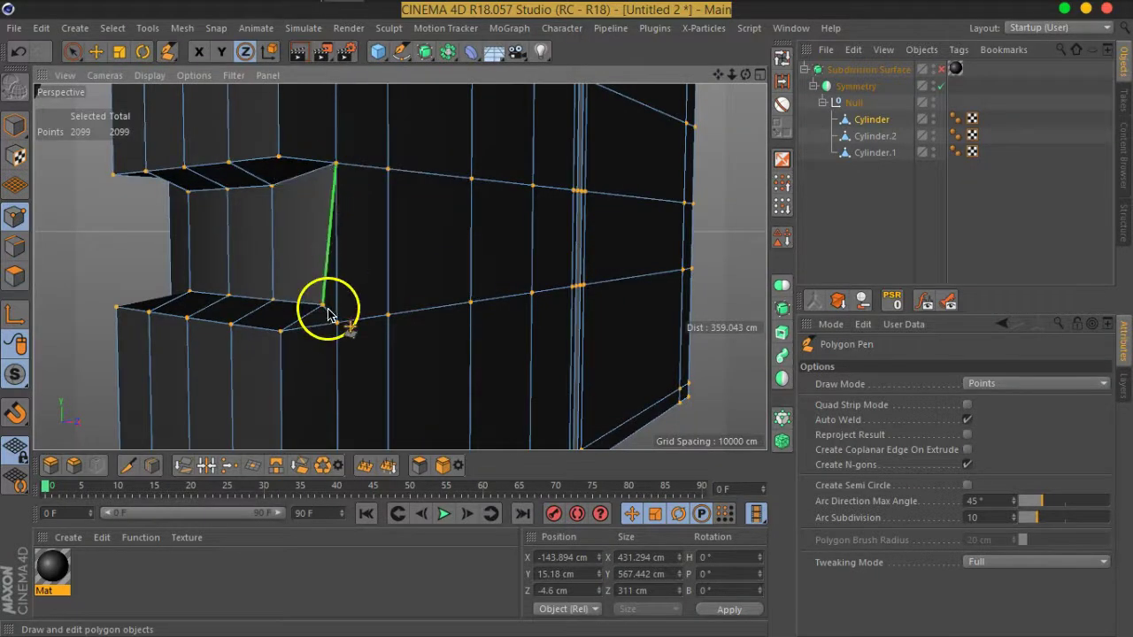
mouse_move(323, 311)
mouse_down()
mouse_move(331, 324)
mouse_move(274, 296)
mouse_move(385, 309)
mouse_move(501, 304)
mouse_move(555, 252)
mouse_up()
scroll(558, 239, up, 2)
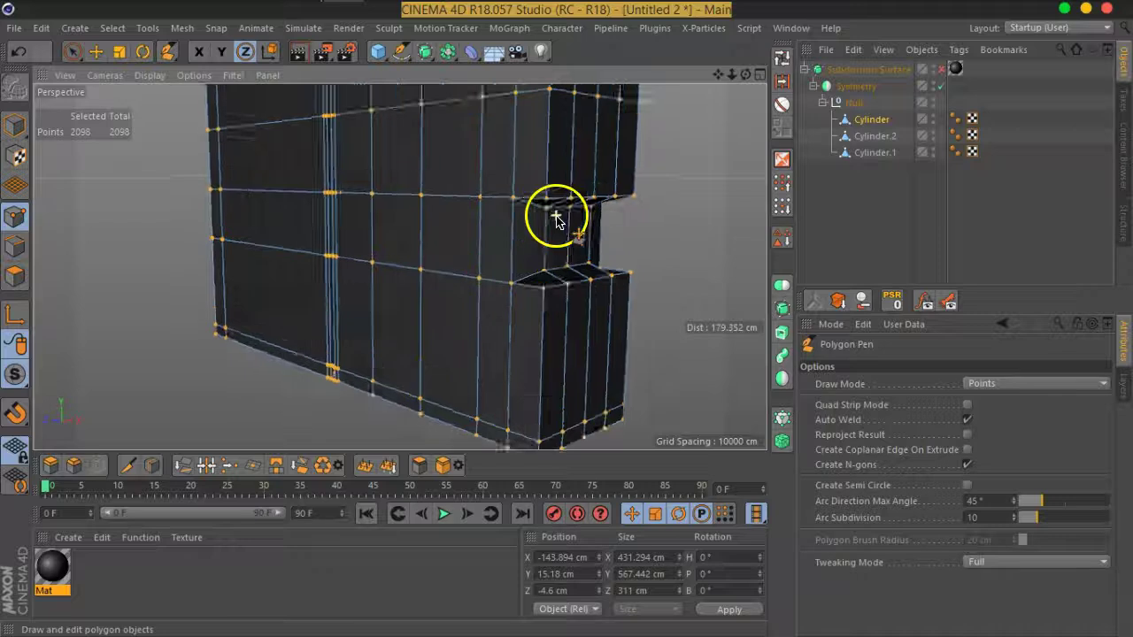
scroll(601, 274, up, 2)
scroll(571, 278, up, 1)
scroll(579, 292, up, 2)
mouse_move(584, 297)
alt+mouse_down()
mouse_move(538, 331)
mouse_move(501, 337)
alt+mouse_up()
Step: Turn subdivision smoothing back on and select the Cylinder leg mesh
click(832, 202)
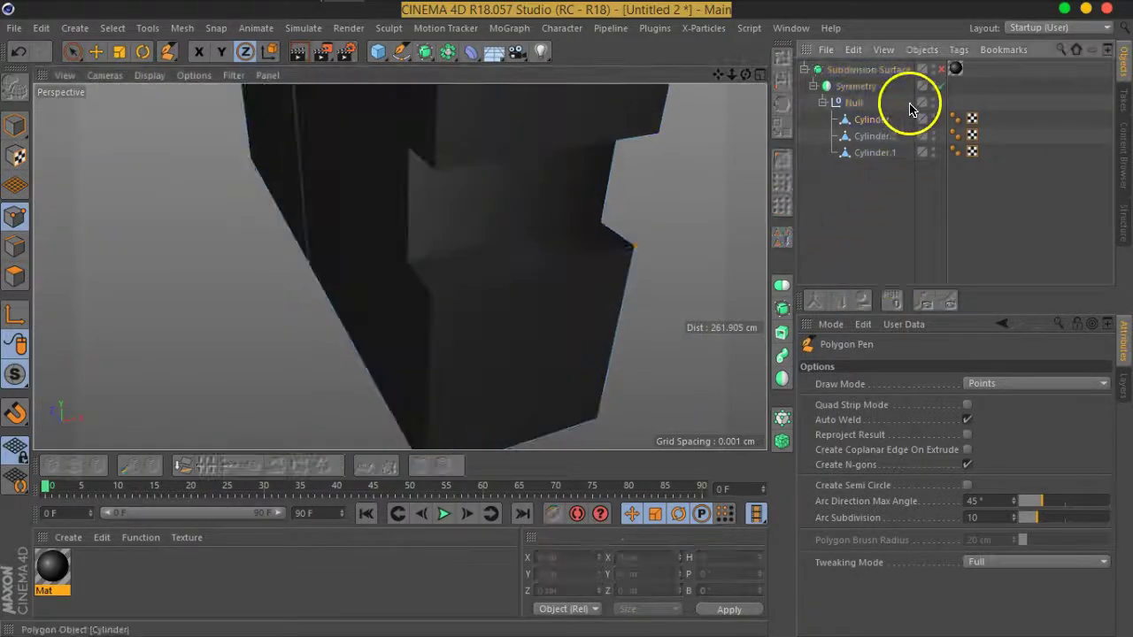
click(941, 70)
scroll(576, 238, up, 3)
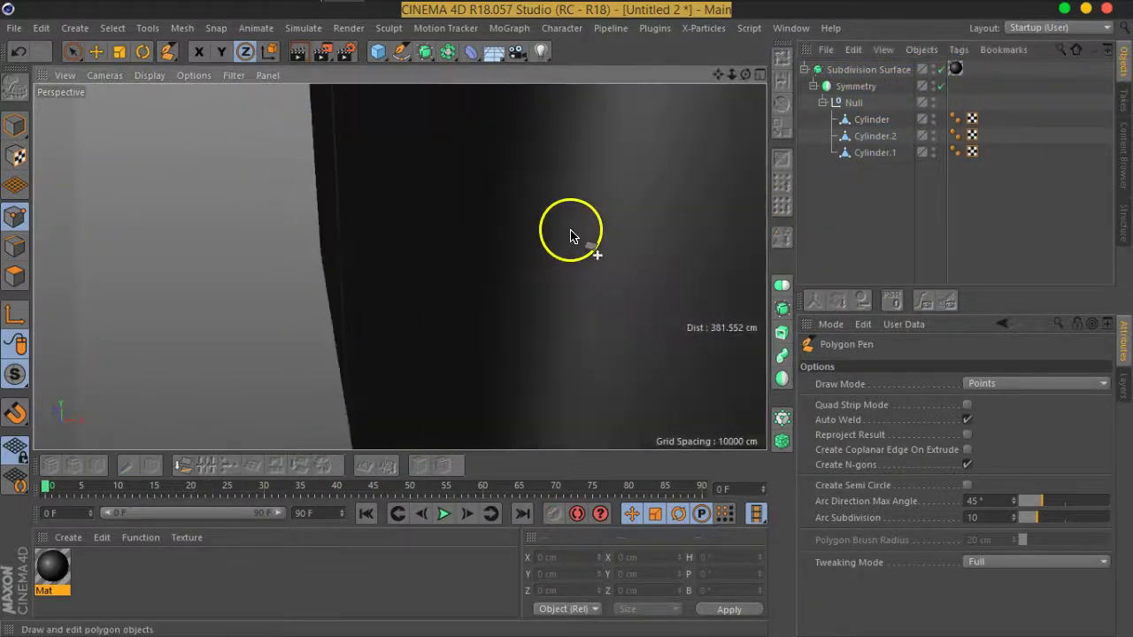
scroll(572, 233, down, 2)
click(885, 136)
scroll(566, 253, down, 2)
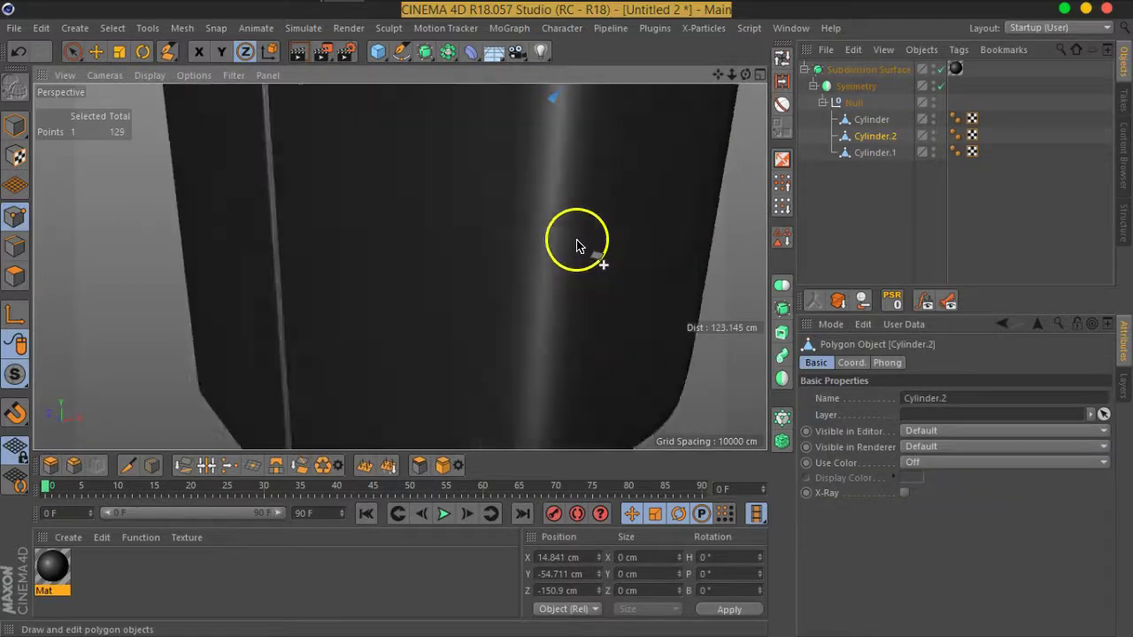
click(866, 155)
scroll(531, 292, down, 2)
mouse_move(470, 260)
alt+mouse_down()
mouse_move(501, 331)
mouse_move(533, 260)
mouse_move(619, 255)
mouse_move(576, 294)
mouse_move(585, 283)
alt+mouse_up()
click(872, 137)
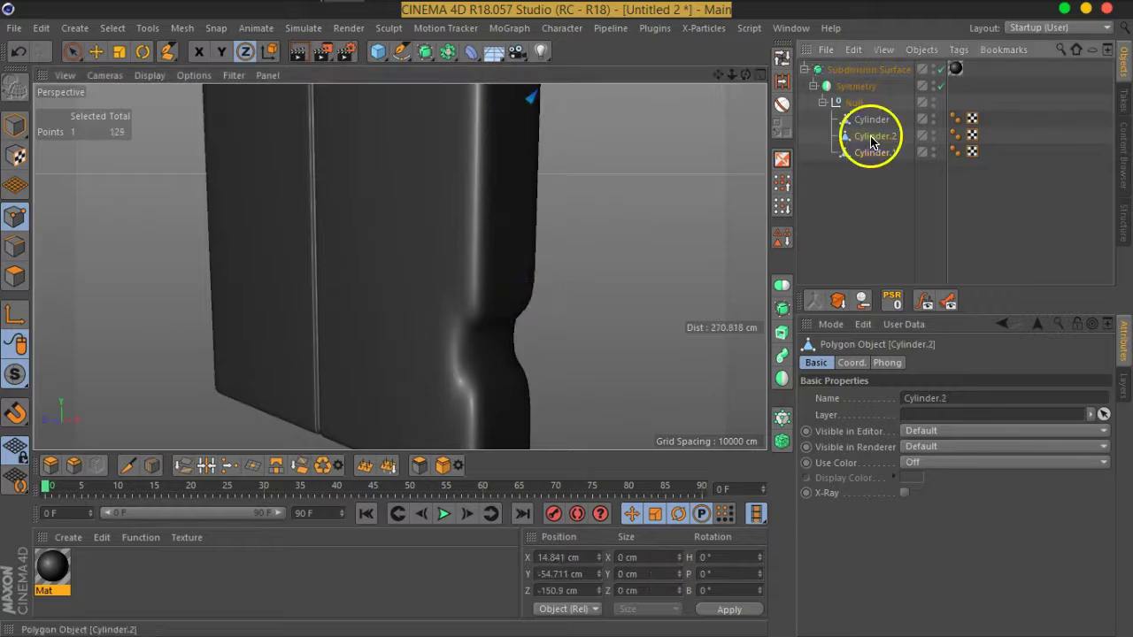
click(869, 122)
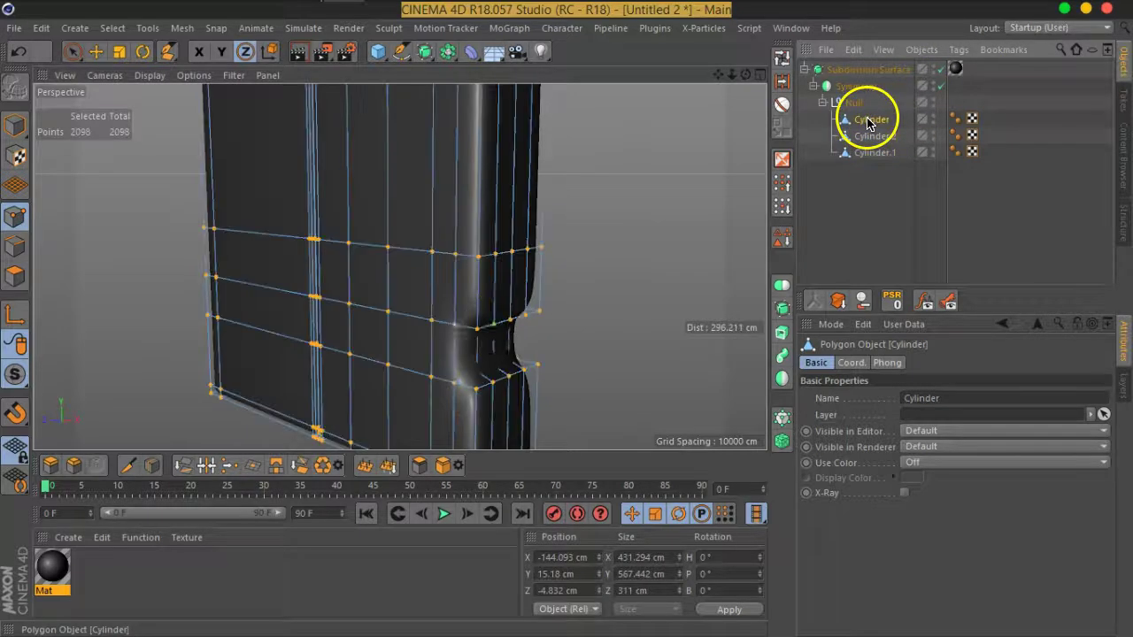
scroll(481, 332, up, 3)
Step: Cut two tight edge loops along the notch's edge with Loop/Path Cut
right_click(480, 331)
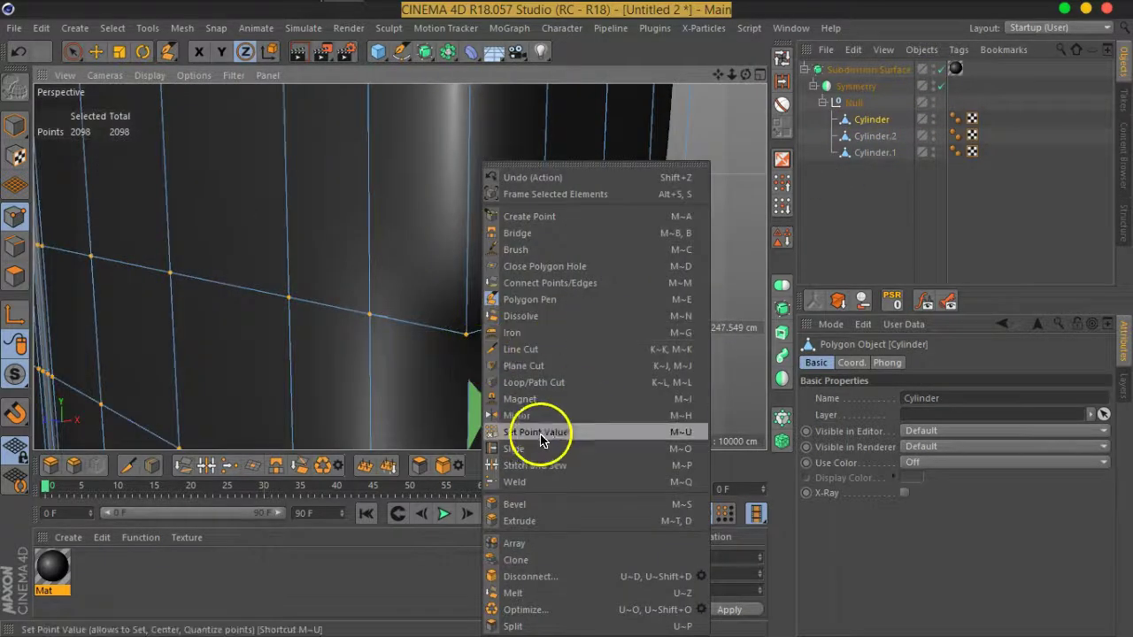
click(533, 382)
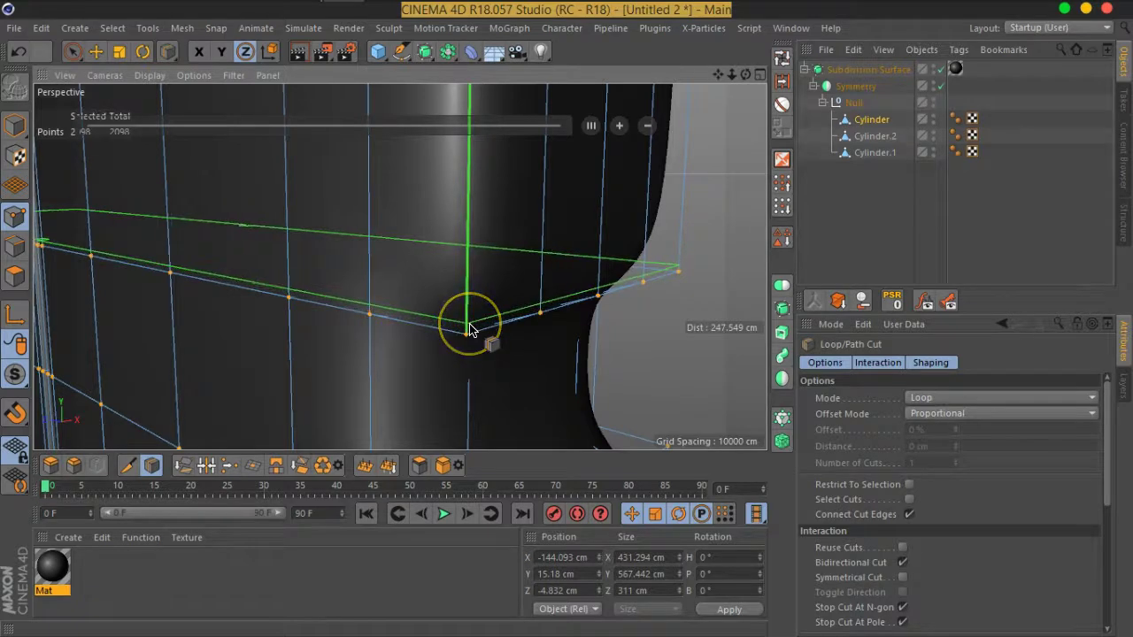
click(469, 330)
mouse_move(518, 365)
alt+mouse_down()
mouse_move(531, 260)
mouse_move(544, 342)
mouse_move(558, 263)
alt+mouse_up()
scroll(526, 329, up, 2)
scroll(526, 341, up, 3)
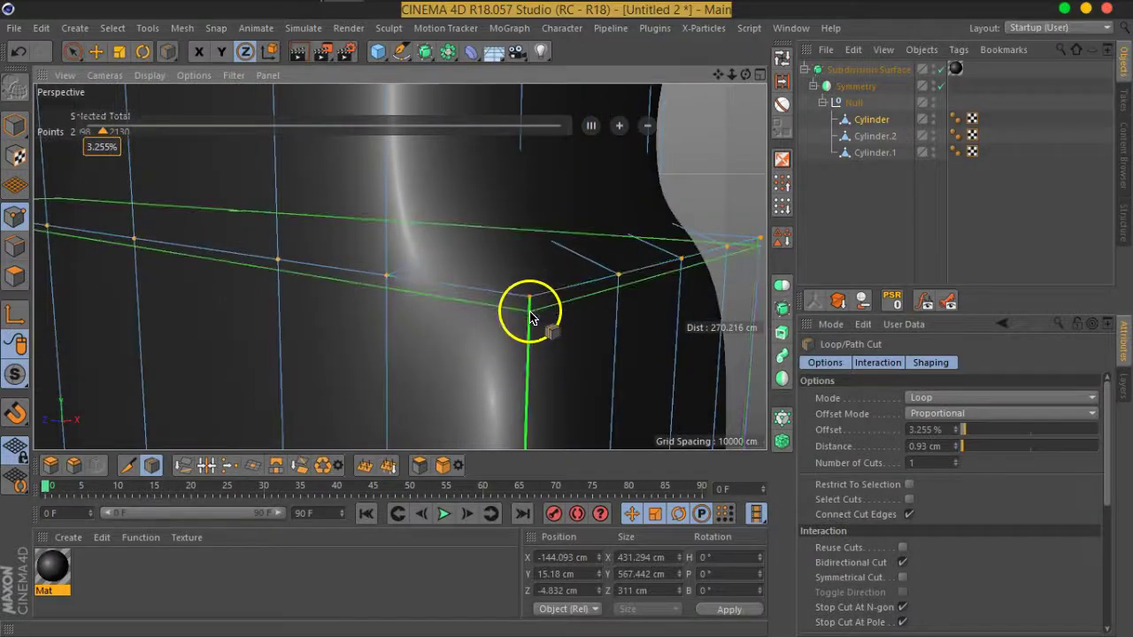
click(531, 316)
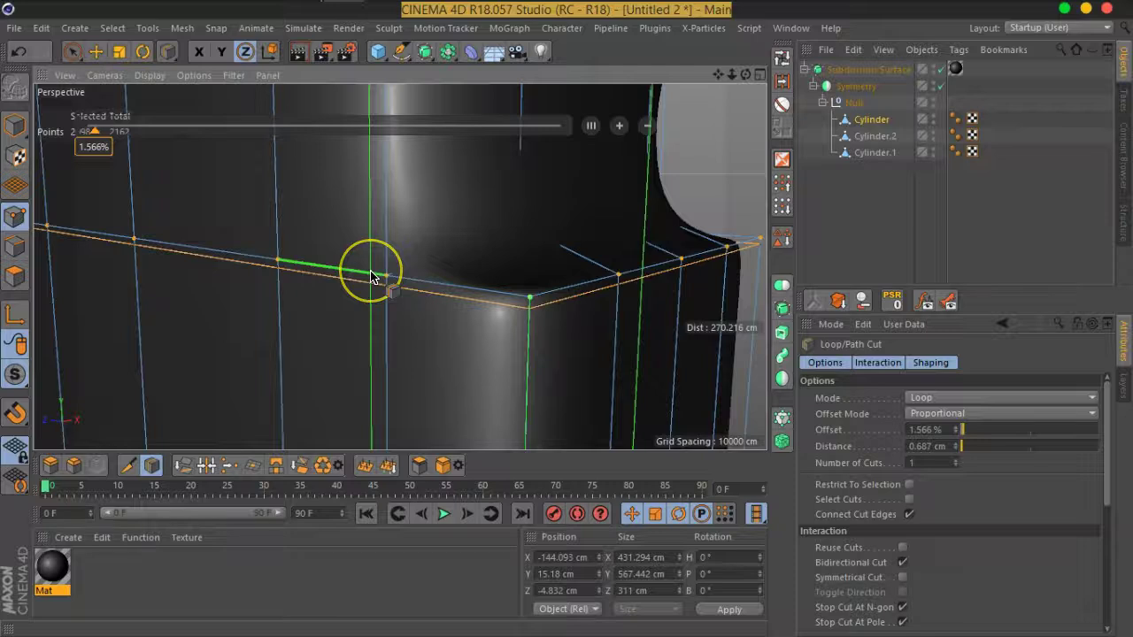
Step: With smoothing off, slide a new loop close to the notch's lower edge
alt+drag(371, 278, 414, 434)
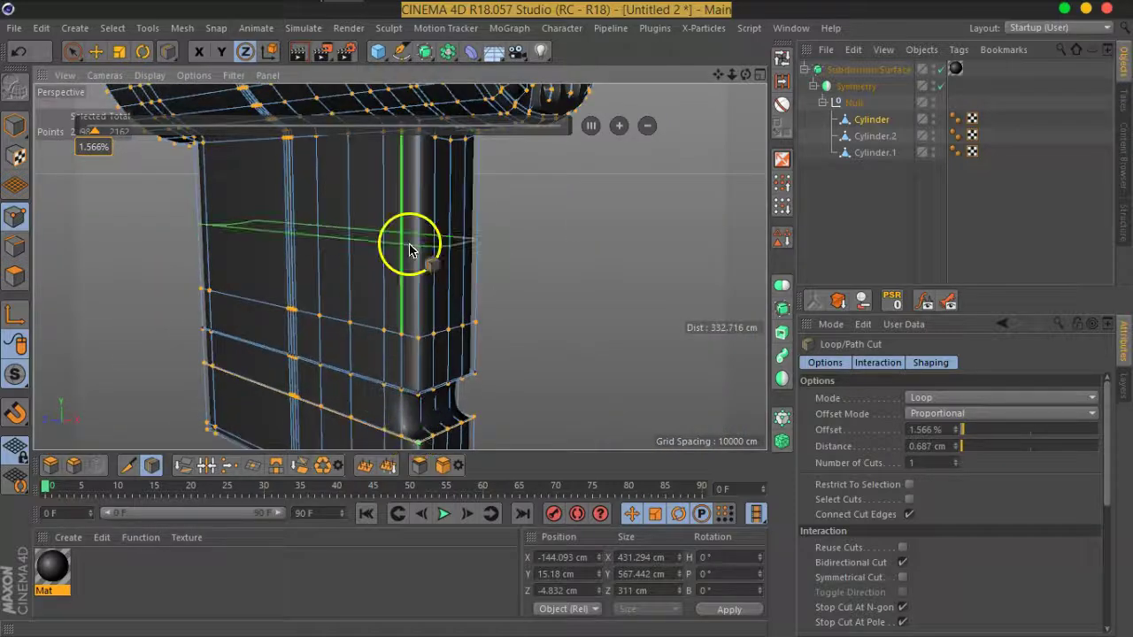
scroll(409, 249, down, 3)
scroll(576, 274, up, 2)
scroll(529, 309, up, 2)
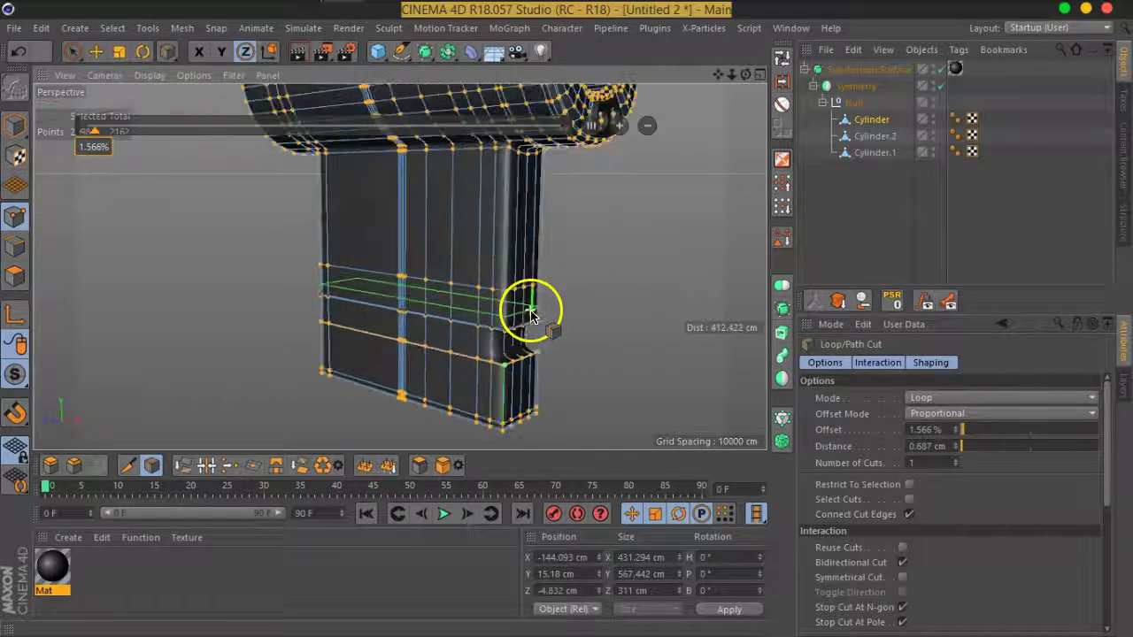
scroll(495, 324, up, 2)
scroll(495, 333, up, 3)
mouse_move(496, 333)
alt+mouse_down()
mouse_move(538, 346)
mouse_move(600, 392)
mouse_move(500, 281)
mouse_move(480, 231)
alt+mouse_up()
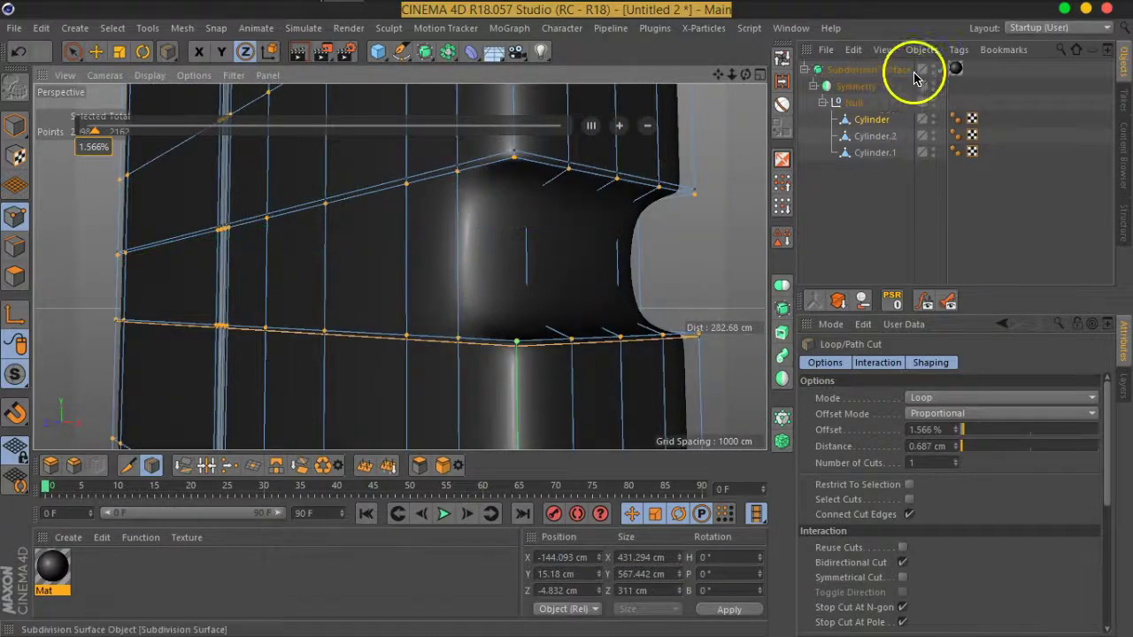
click(942, 69)
alt+drag(488, 253, 485, 232)
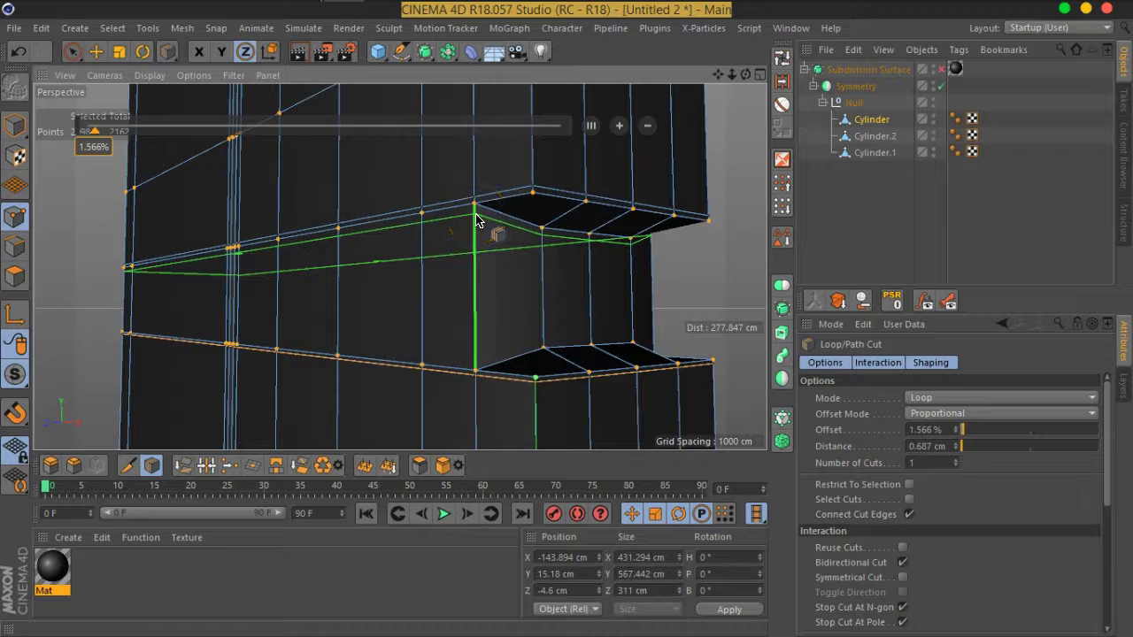
drag(480, 358, 481, 367)
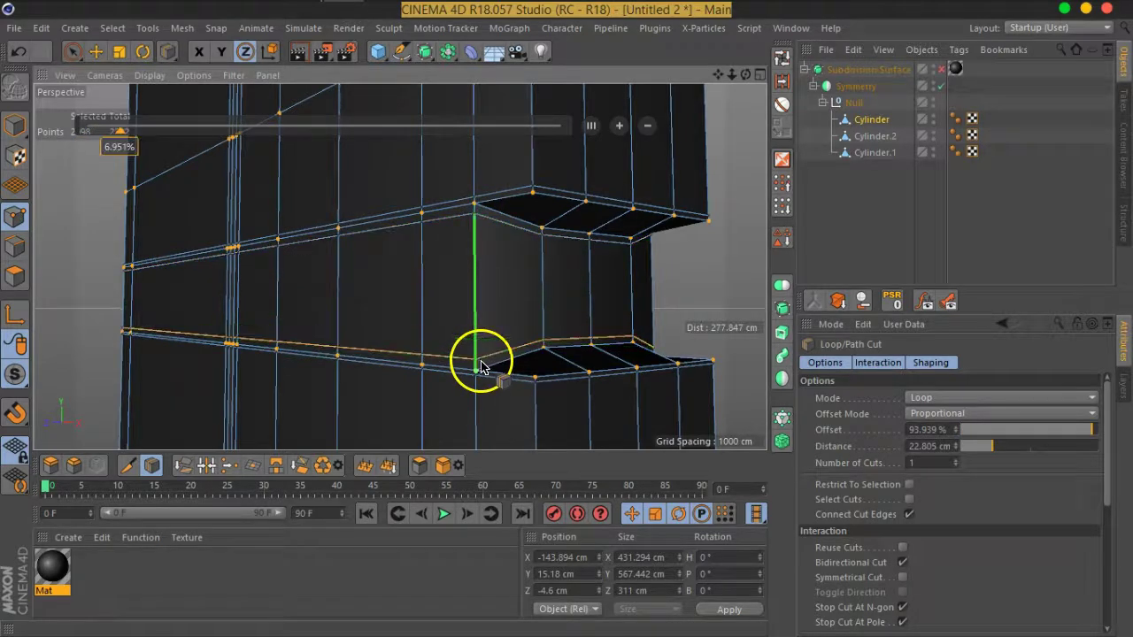
click(882, 222)
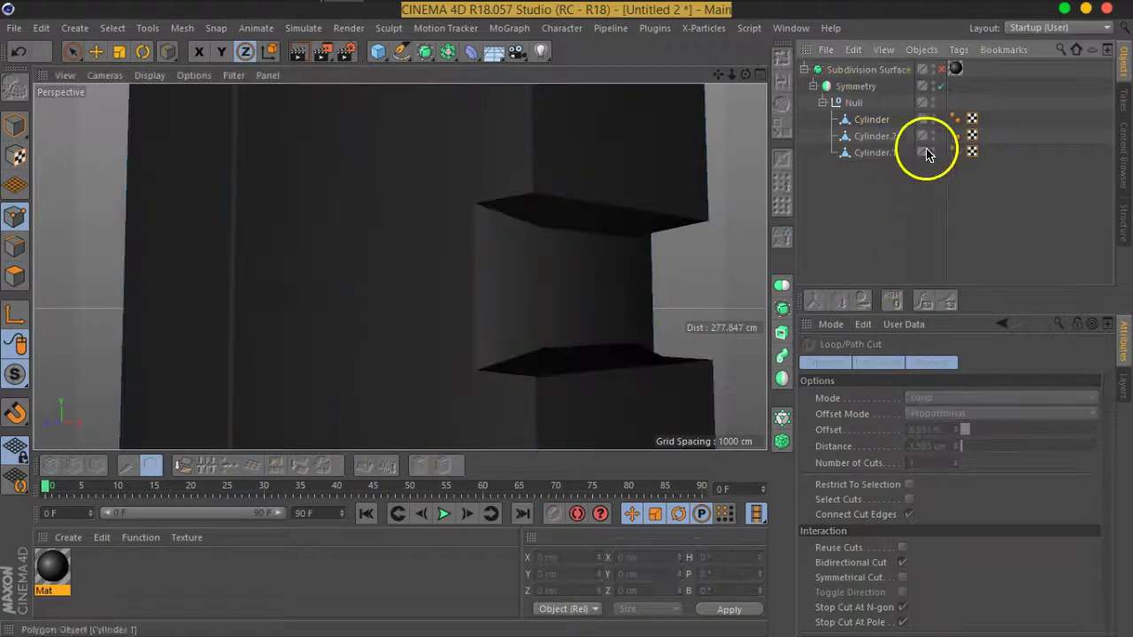
Step: Turn smoothing on to inspect the notch, then select the Cylinder mesh
click(941, 69)
mouse_move(675, 253)
alt+mouse_down()
mouse_move(539, 268)
mouse_move(526, 292)
alt+mouse_up()
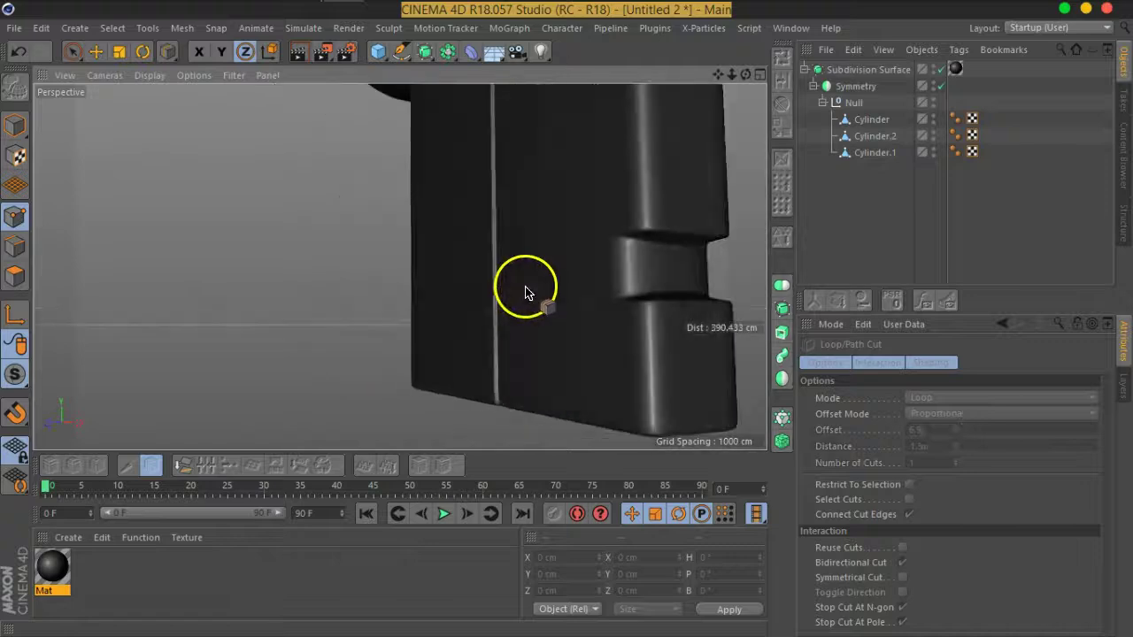
scroll(531, 299, down, 2)
scroll(561, 240, up, 3)
scroll(562, 239, up, 2)
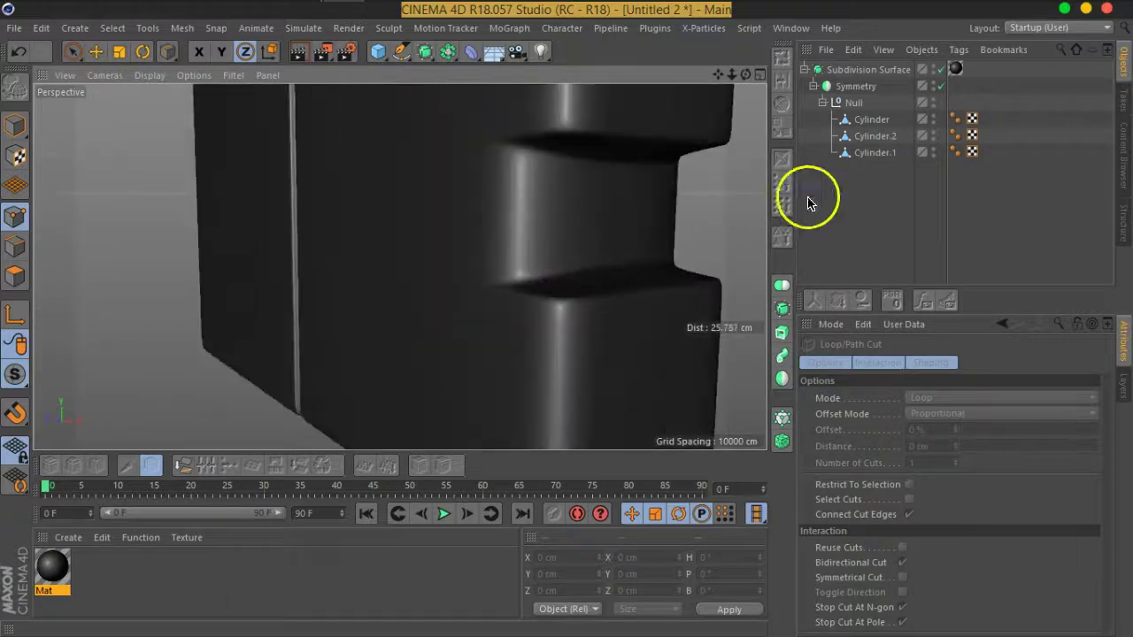
click(877, 124)
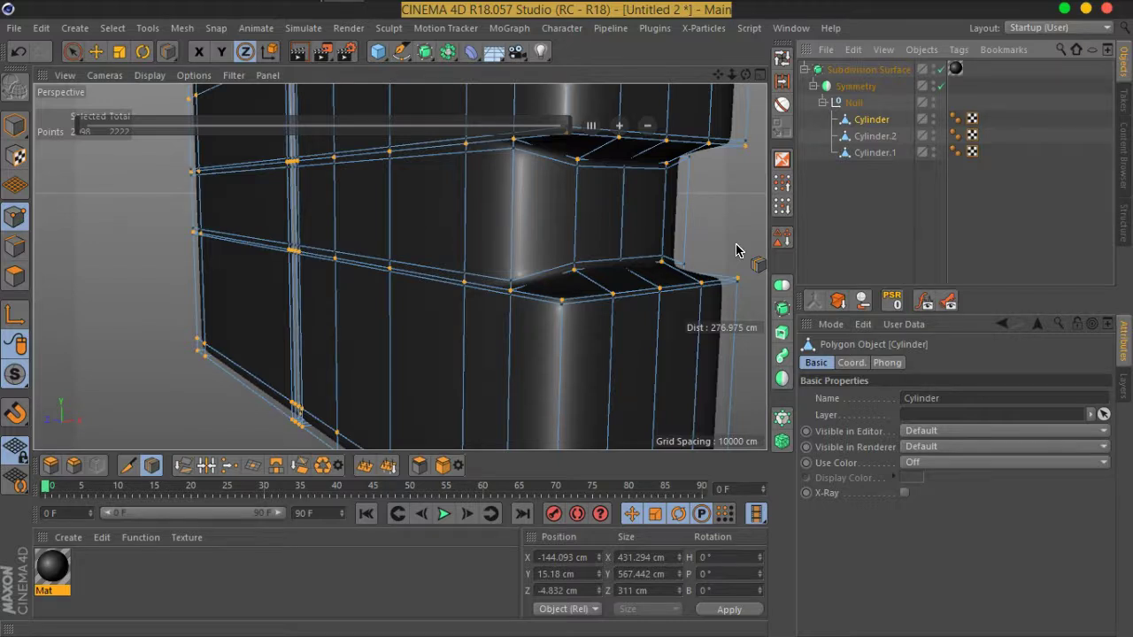
drag(551, 342, 562, 341)
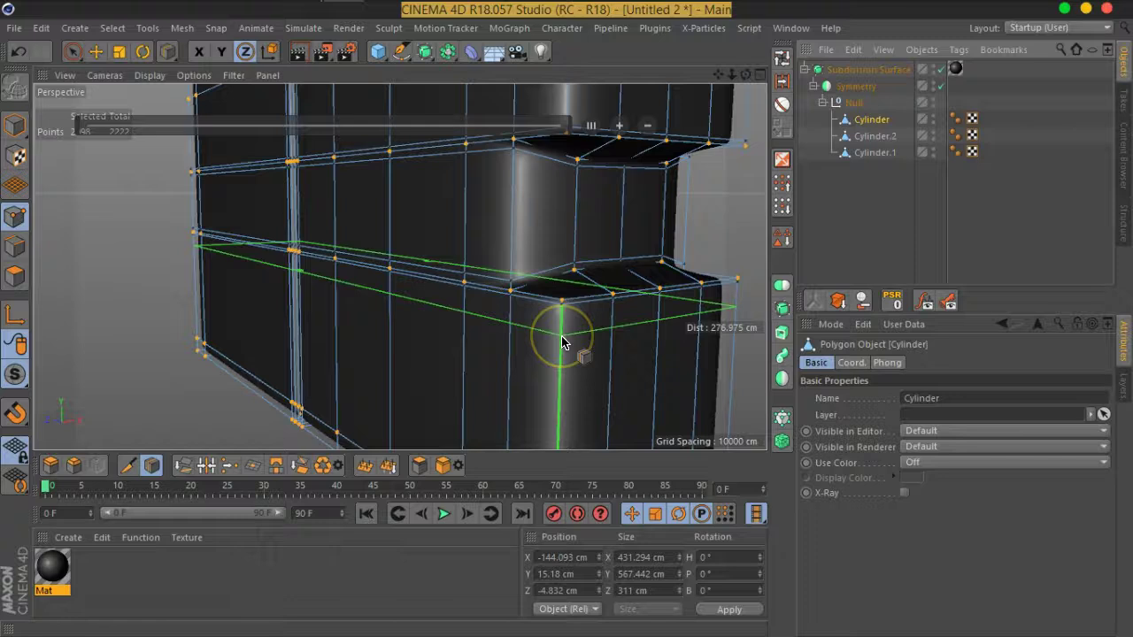
drag(736, 172, 108, 318)
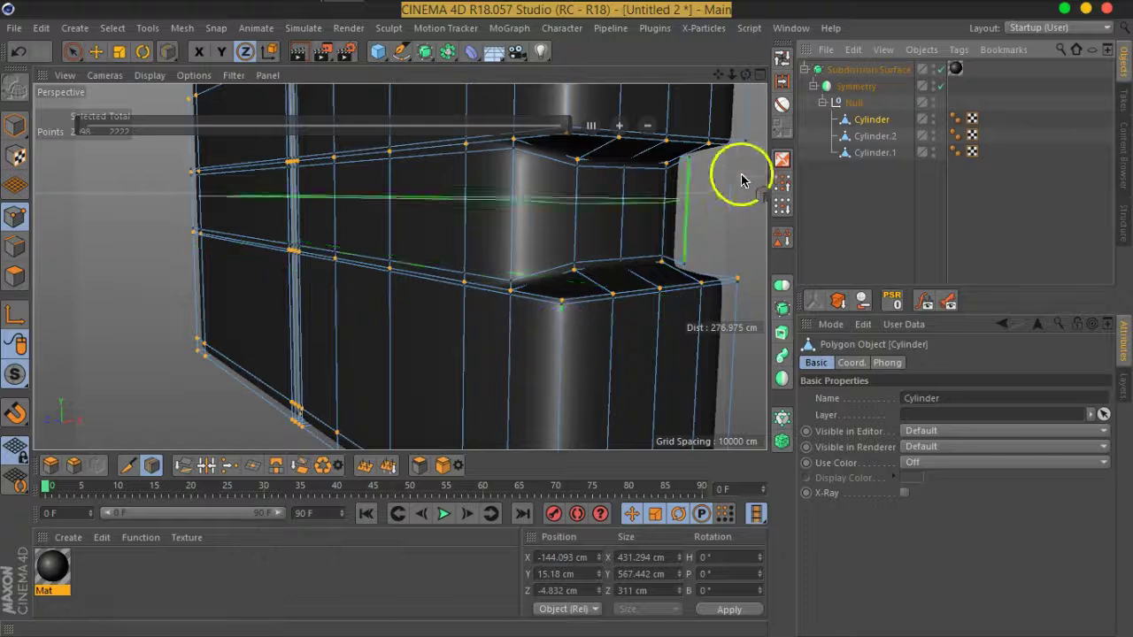
Step: Switch to polygon mode with Loop Selection and turn subdivision smoothing off
click(24, 280)
click(784, 86)
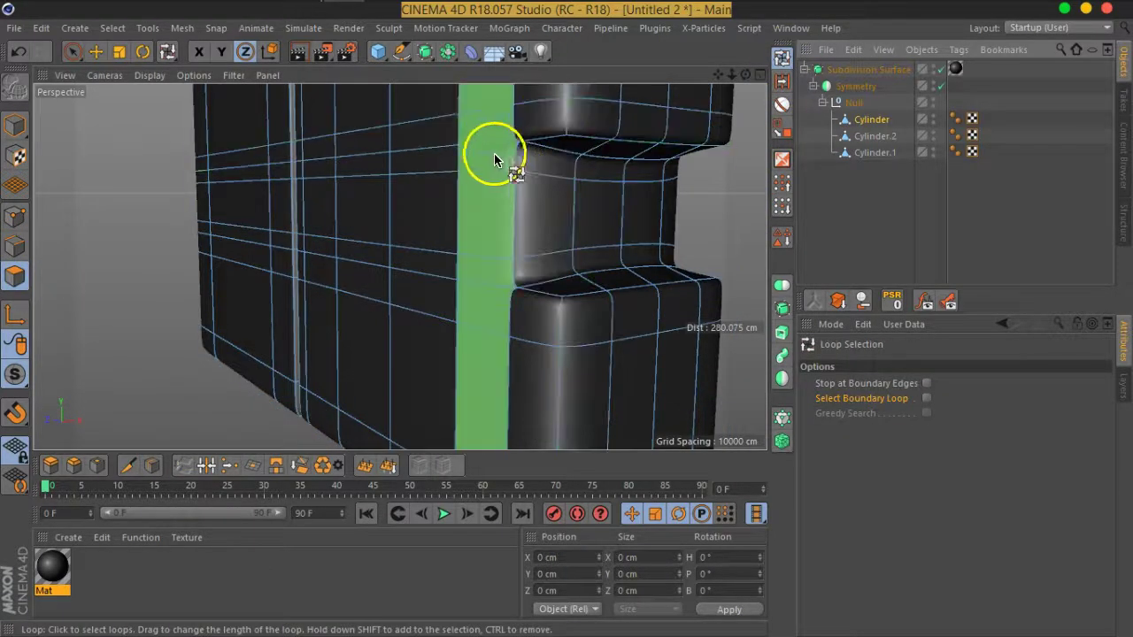
scroll(531, 263, down, 3)
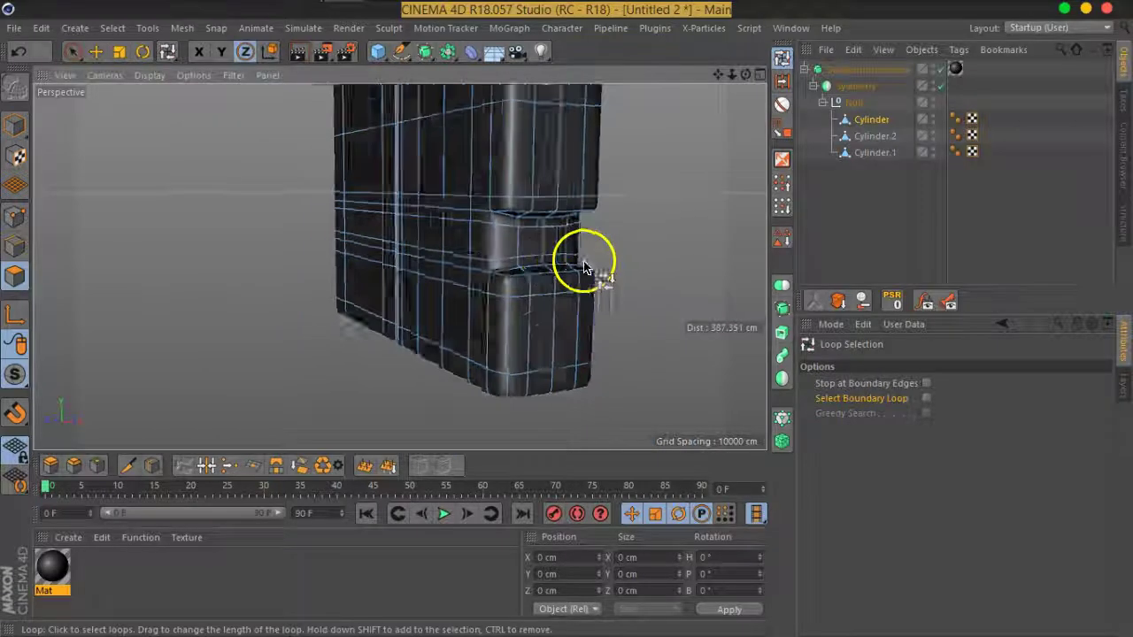
alt+drag(581, 253, 385, 254)
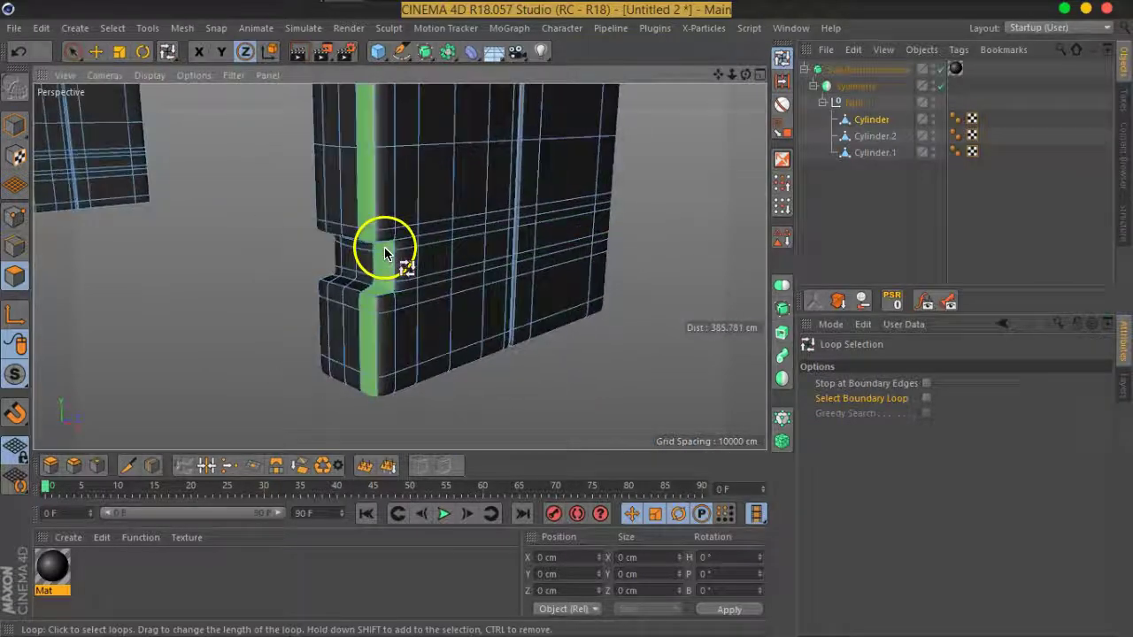
scroll(398, 274, up, 5)
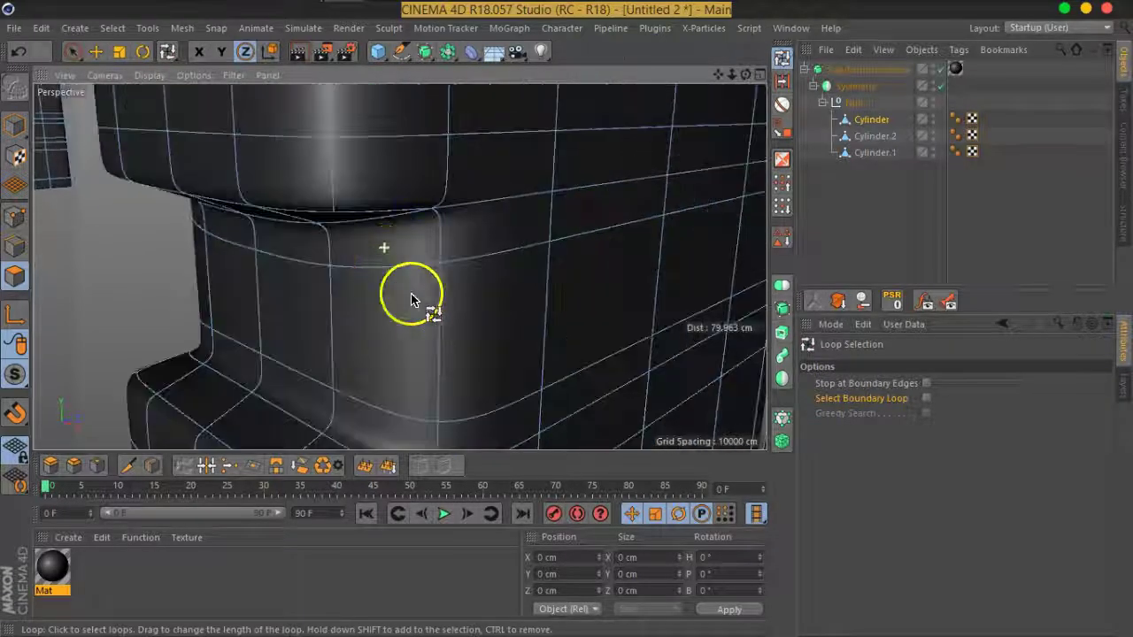
scroll(363, 279, down, 3)
mouse_move(354, 290)
alt+mouse_down()
mouse_move(417, 283)
mouse_move(398, 254)
mouse_move(405, 235)
alt+mouse_up()
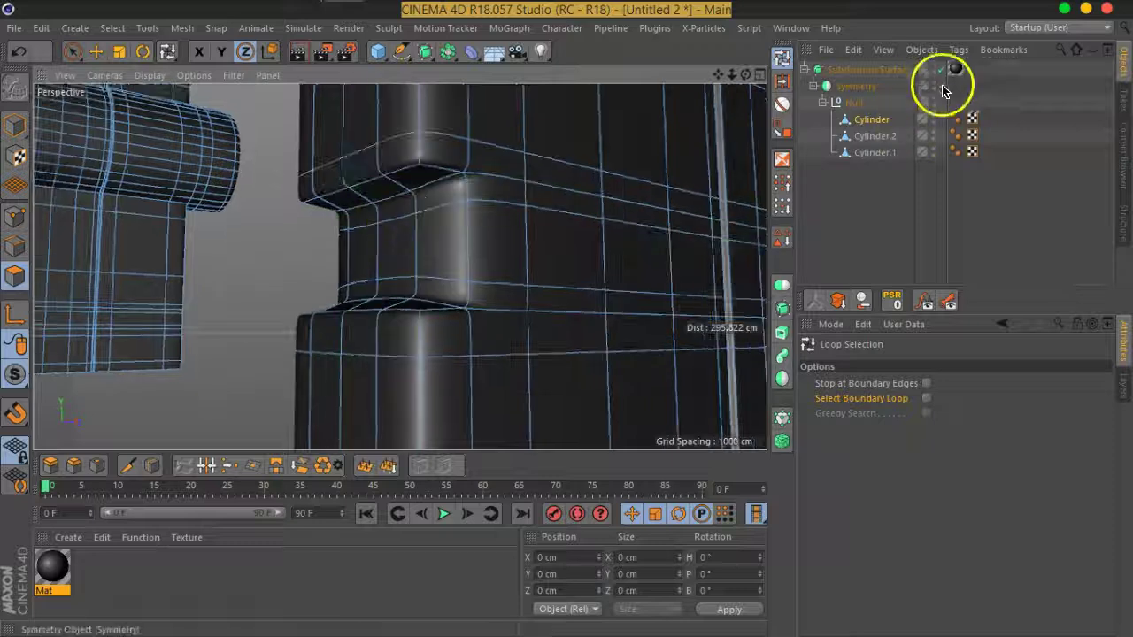
click(940, 69)
mouse_move(443, 268)
alt+mouse_down()
mouse_move(413, 271)
mouse_move(416, 303)
mouse_move(608, 386)
mouse_move(526, 311)
mouse_move(73, 292)
alt+mouse_up()
scroll(531, 316, up, 2)
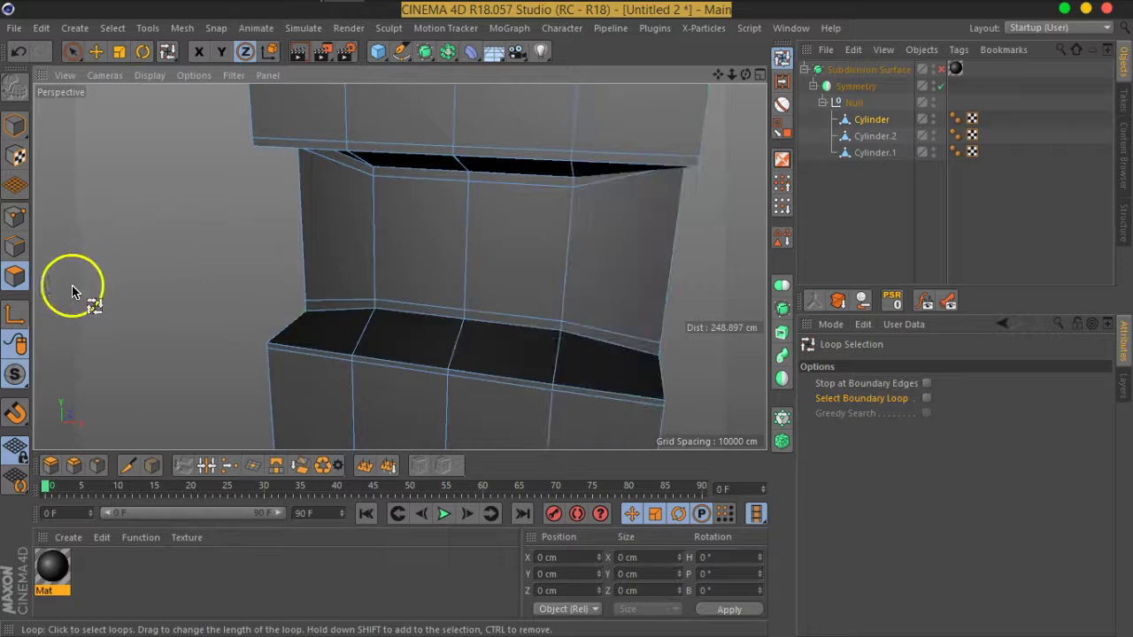
Step: In point mode, scale the notch points vertically to about 40% of their spacing
click(5, 225)
click(73, 53)
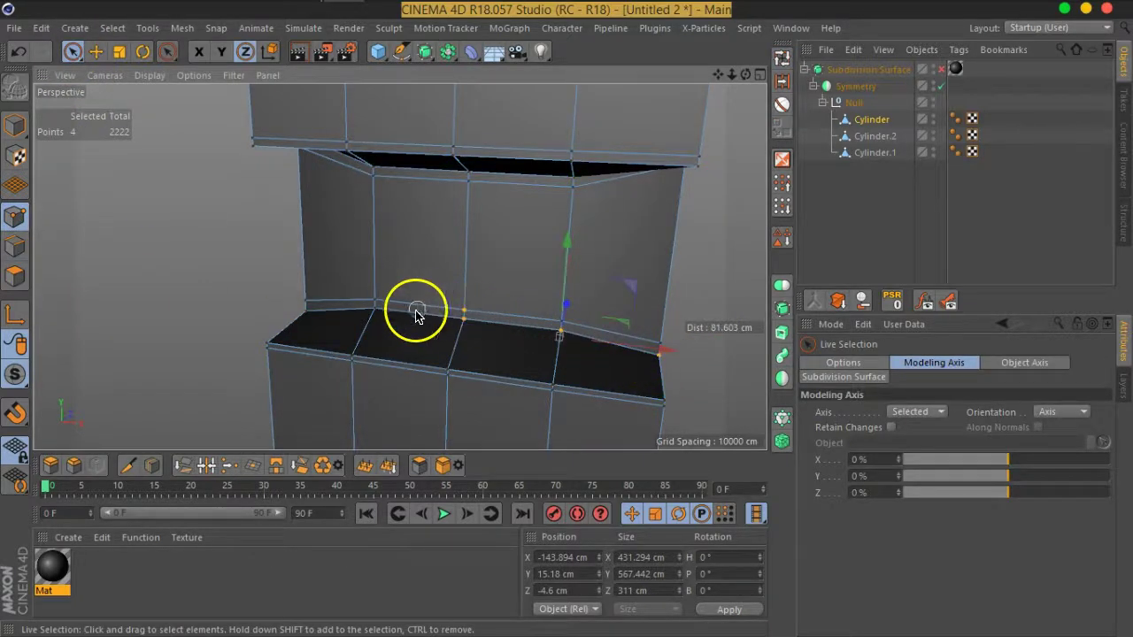
mouse_move(597, 354)
alt+mouse_down()
mouse_move(415, 326)
mouse_move(699, 332)
alt+mouse_up()
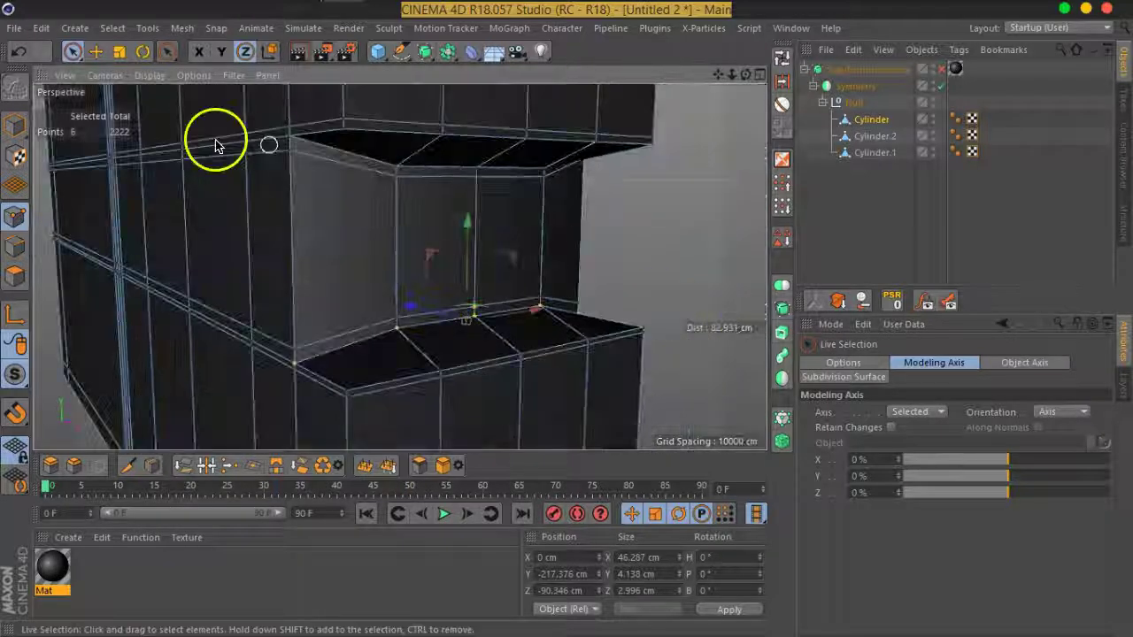
click(118, 50)
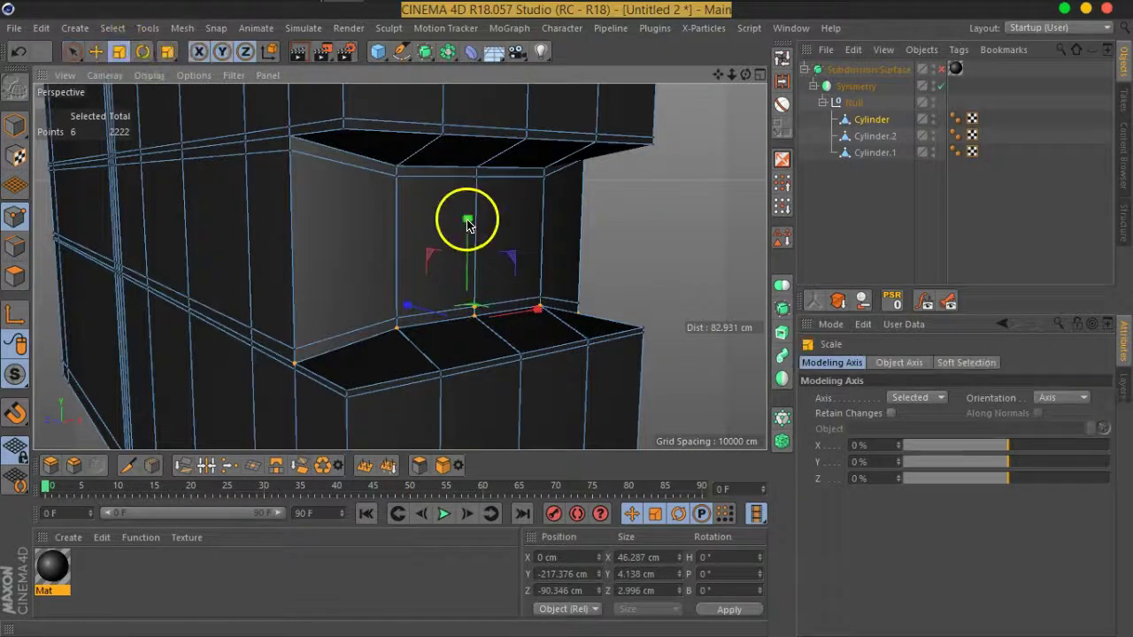
drag(468, 221, 468, 262)
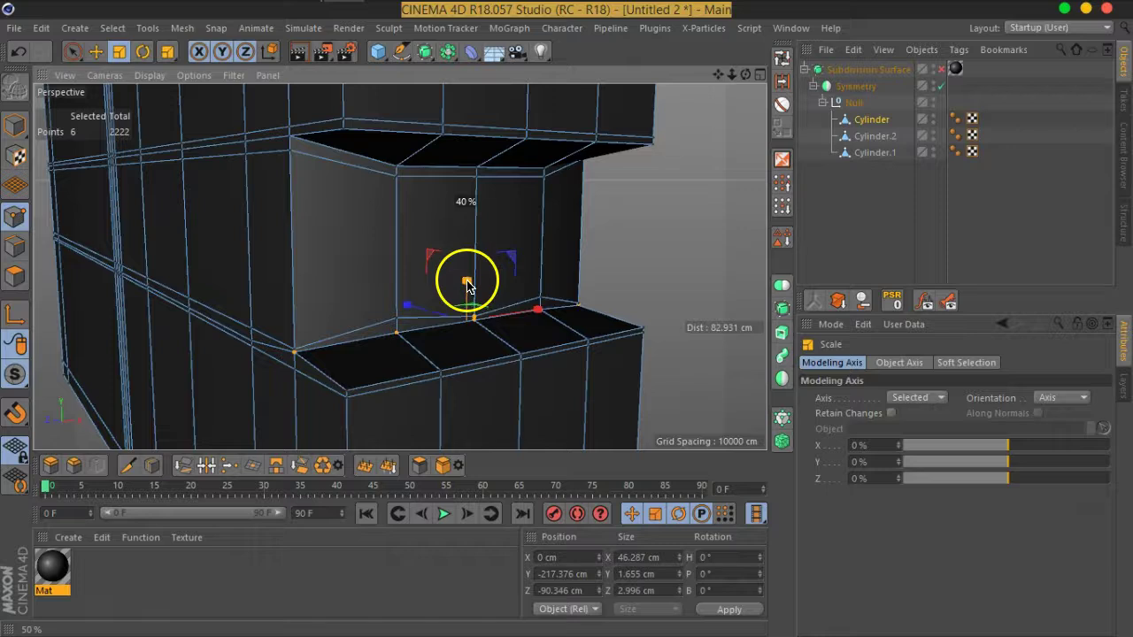